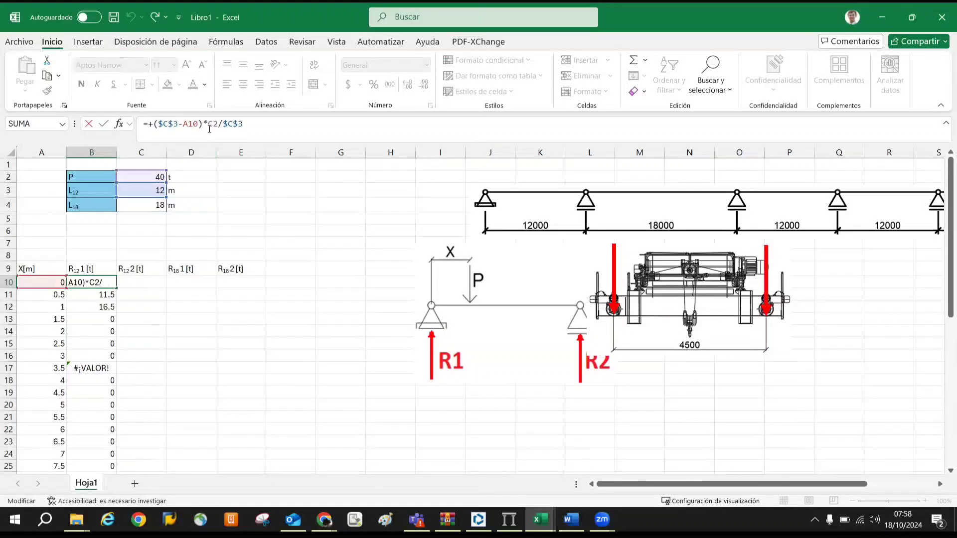
Make the load reference C2 absolute in the B10 formula and fill the formula down the R12 1 column
{"action": "key", "text": "Return"}
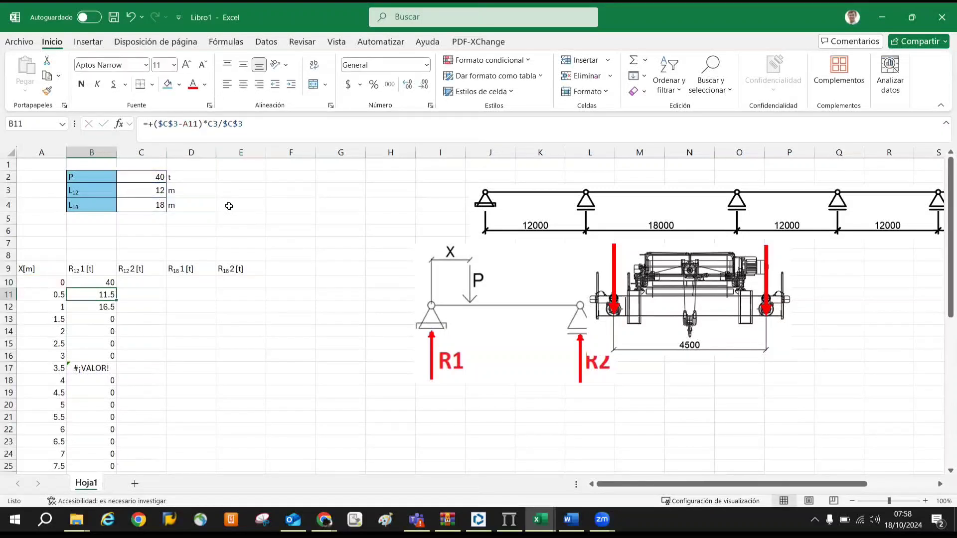
{"action": "left_click", "coordinate": [105, 283]}
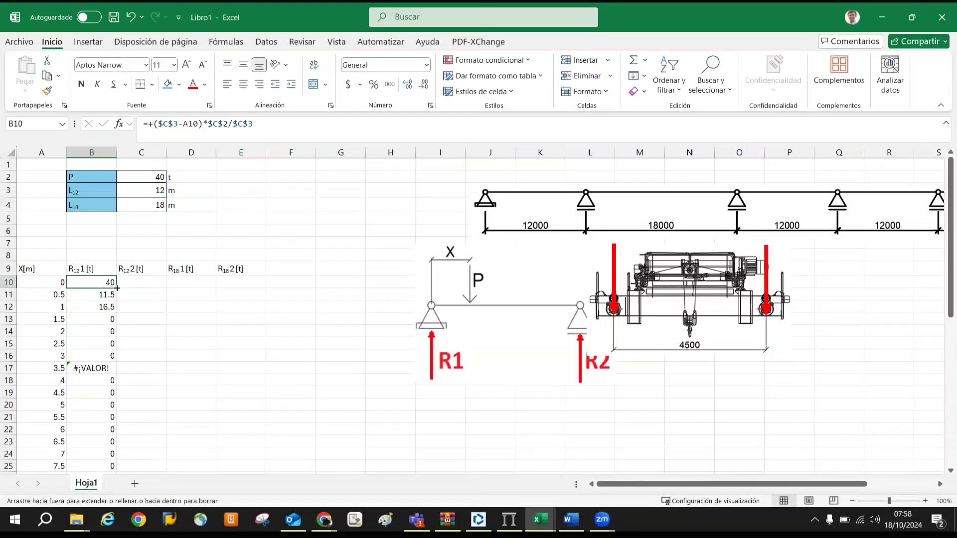
{"action": "double_click", "coordinate": [115, 288]}
Format the filled R12 1 values to show one decimal place
{"action": "left_click", "coordinate": [426, 85]}
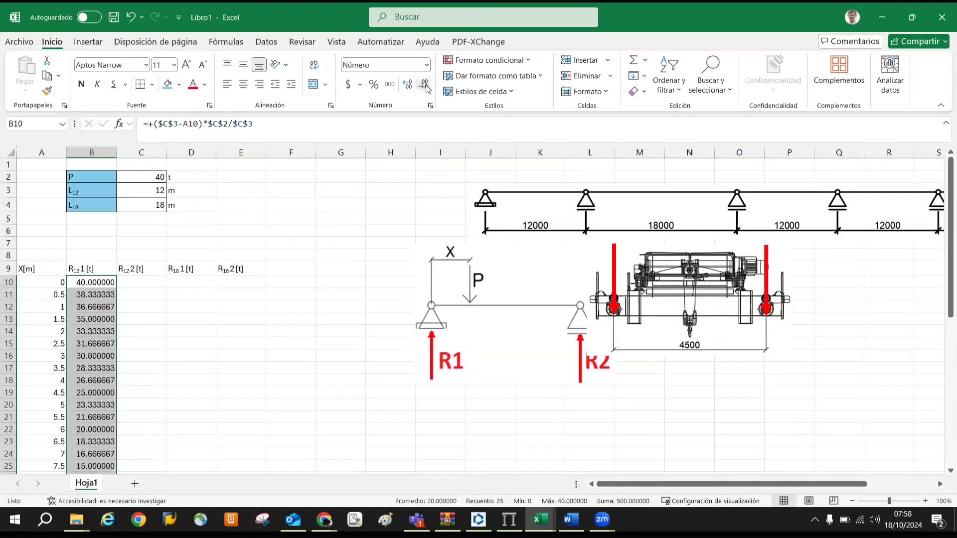
{"action": "left_click", "coordinate": [425, 86]}
{"action": "left_click", "coordinate": [425, 85]}
{"action": "left_click", "coordinate": [425, 85]}
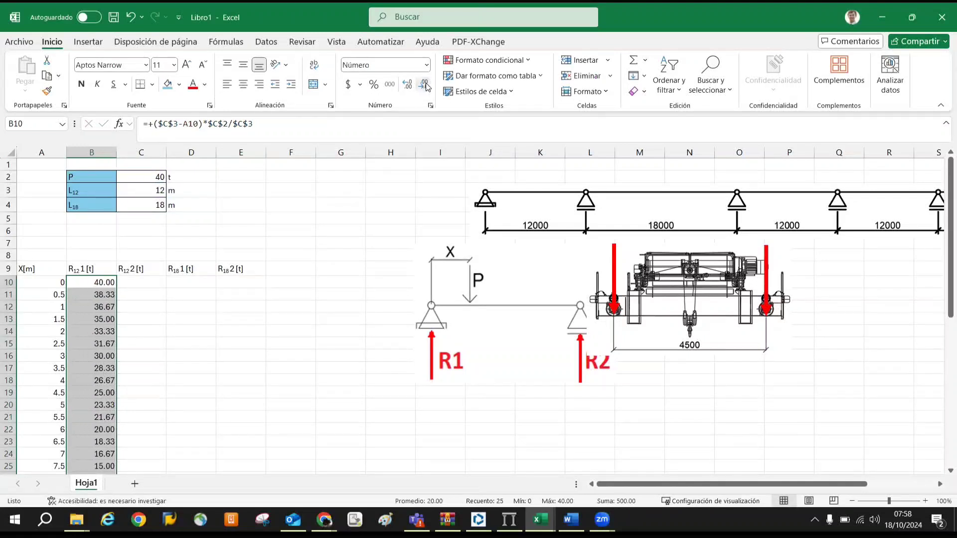
{"action": "left_click", "coordinate": [425, 86]}
{"action": "left_click", "coordinate": [425, 86]}
{"action": "scroll", "coordinate": [186, 279], "scroll_direction": "down", "scroll_amount": 3}
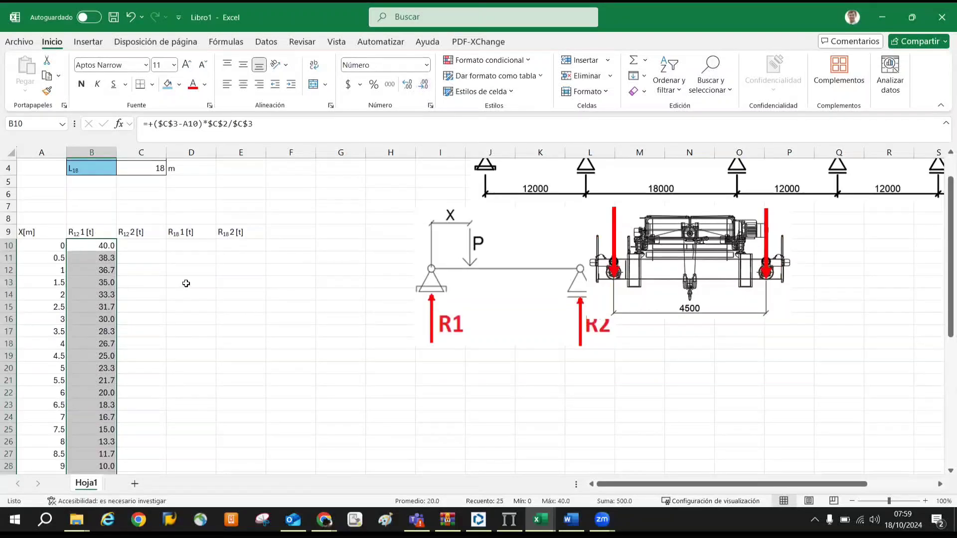
{"action": "left_click_drag", "start_coordinate": [182, 261], "coordinate": [179, 247]}
Enter a formula in C10, under R12 2, that subtracts reaction B10 from load C2
{"action": "scroll", "coordinate": [175, 187], "scroll_direction": "up", "scroll_amount": 3}
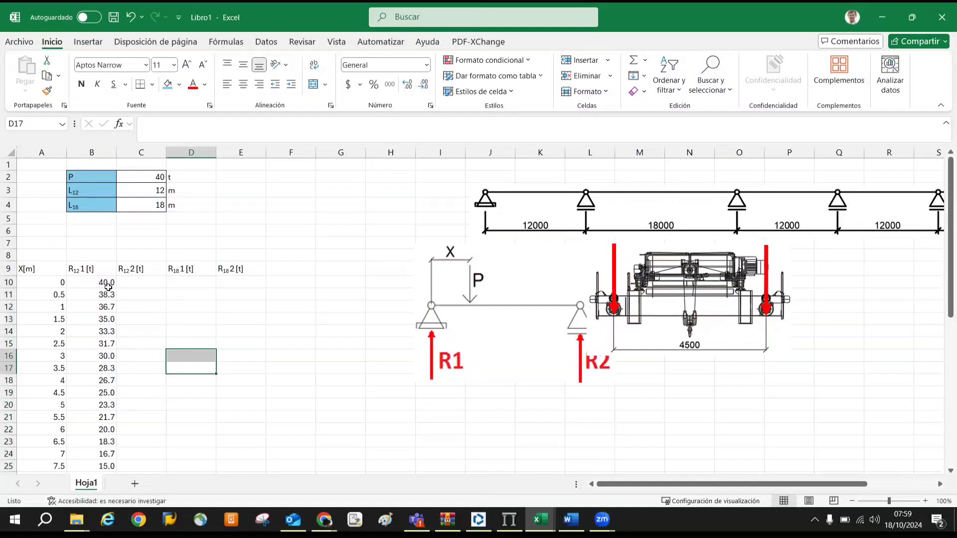
{"action": "scroll", "coordinate": [111, 282], "scroll_direction": "down", "scroll_amount": 2}
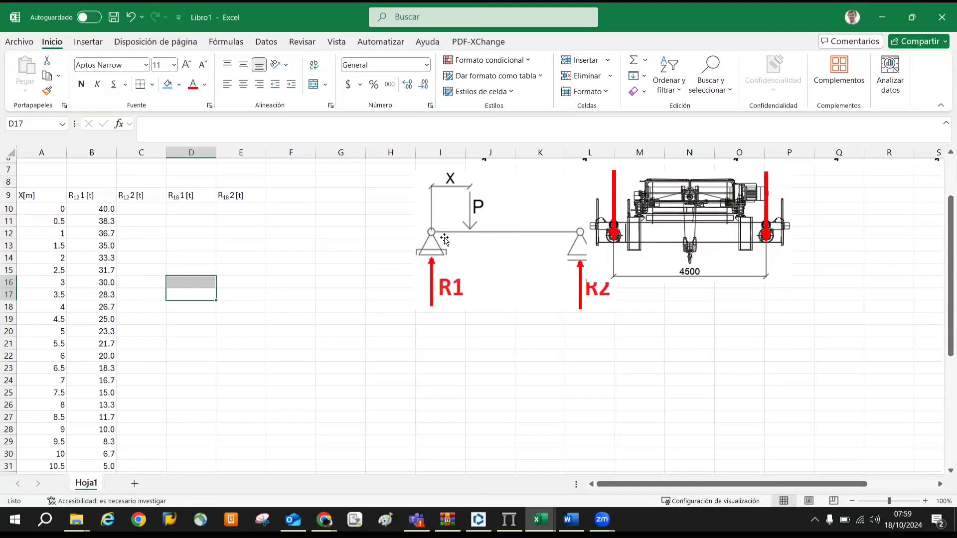
{"action": "scroll", "coordinate": [613, 337], "scroll_direction": "down", "scroll_amount": 2}
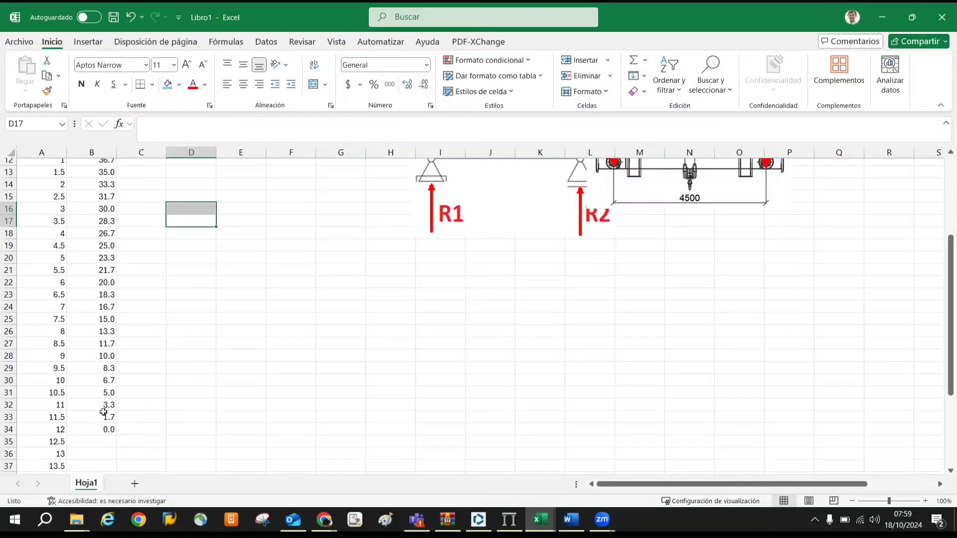
{"action": "scroll", "coordinate": [103, 411], "scroll_direction": "up", "scroll_amount": 3}
{"action": "left_click", "coordinate": [143, 246]}
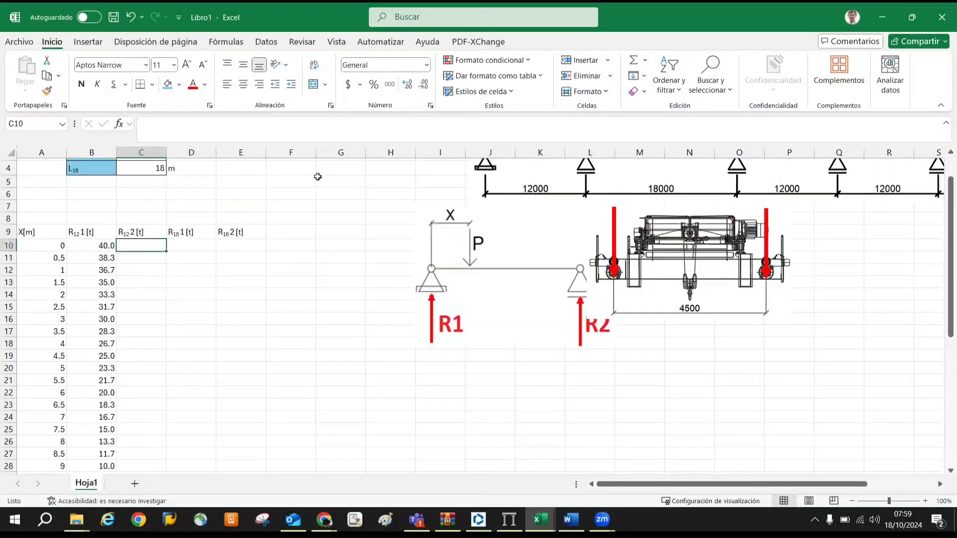
{"action": "scroll", "coordinate": [318, 176], "scroll_direction": "up", "scroll_amount": 1}
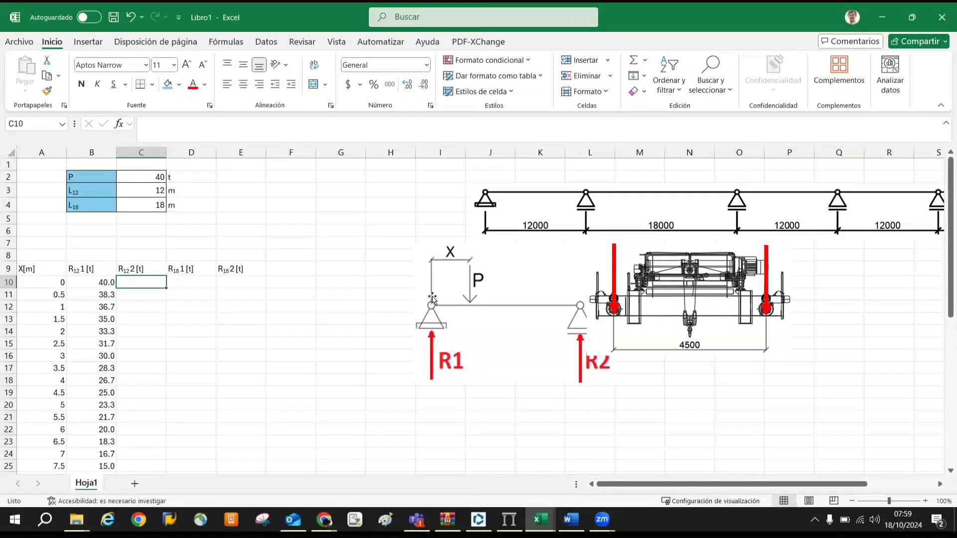
{"action": "type", "text": "+"}
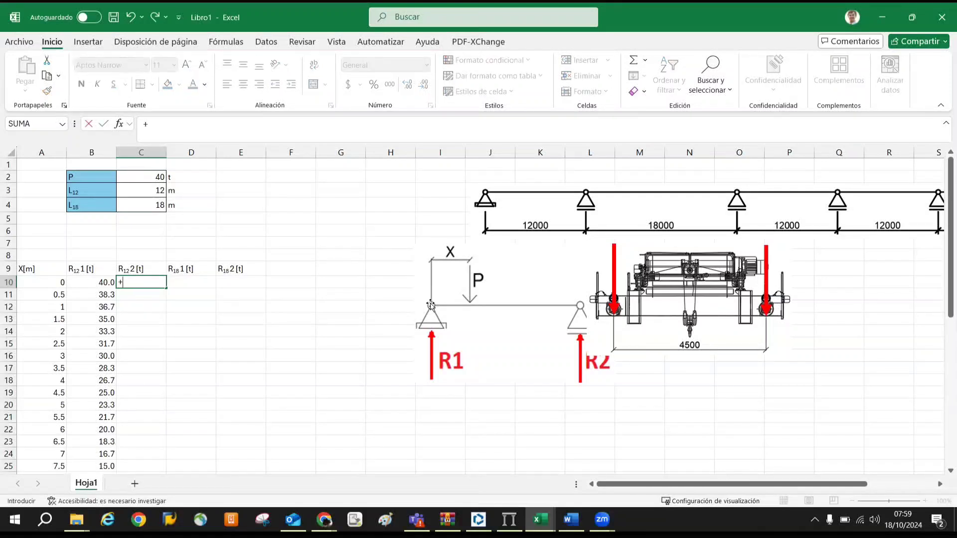
{"action": "key", "text": "Up"}
{"action": "key", "text": "Up"}
{"action": "key", "text": "Up"}
{"action": "key", "text": "Up"}
{"action": "key", "text": "Up"}
{"action": "key", "text": "Up"}
{"action": "key", "text": "Up"}
{"action": "key", "text": "Up"}
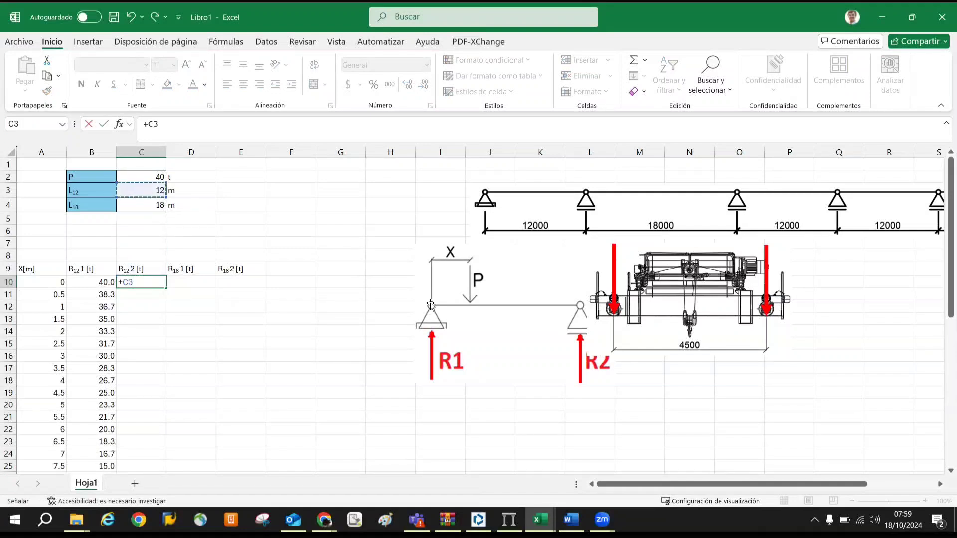
{"action": "type", "text": "-"}
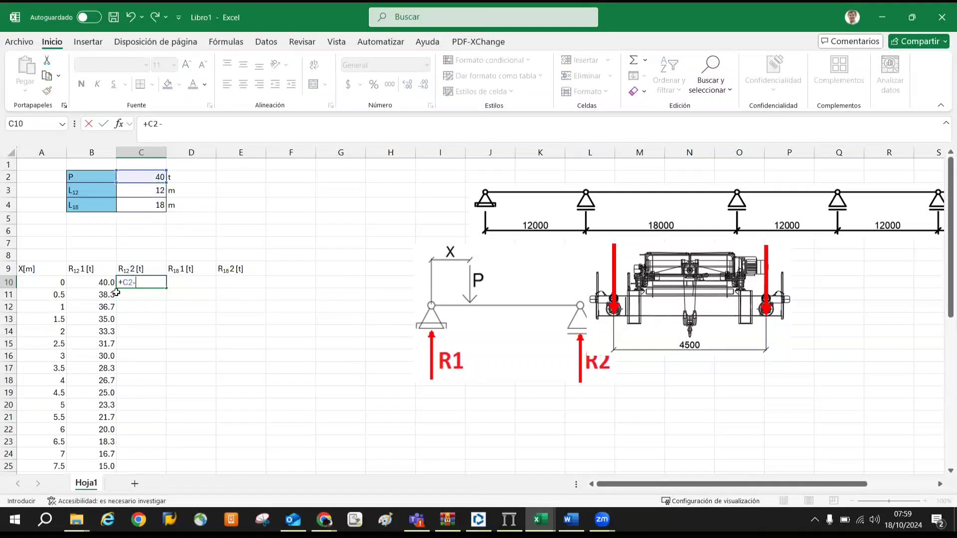
{"action": "left_click", "coordinate": [100, 282]}
{"action": "key", "text": "Return"}
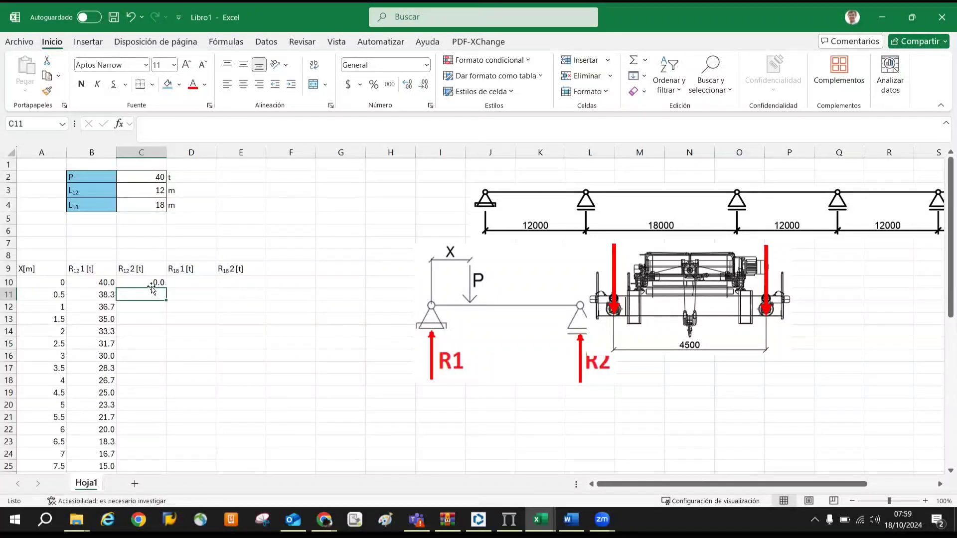
Make the C2 reference in the C10 formula absolute and fill the formula down the R12 2 column
{"action": "left_click", "coordinate": [152, 284]}
{"action": "left_click", "coordinate": [163, 124]}
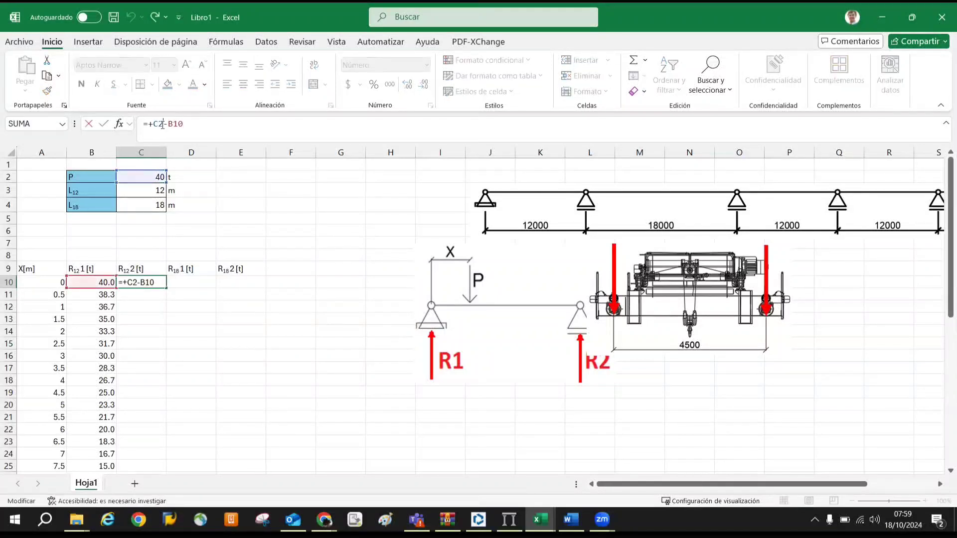
{"action": "key", "text": "F4"}
{"action": "key", "text": "Return"}
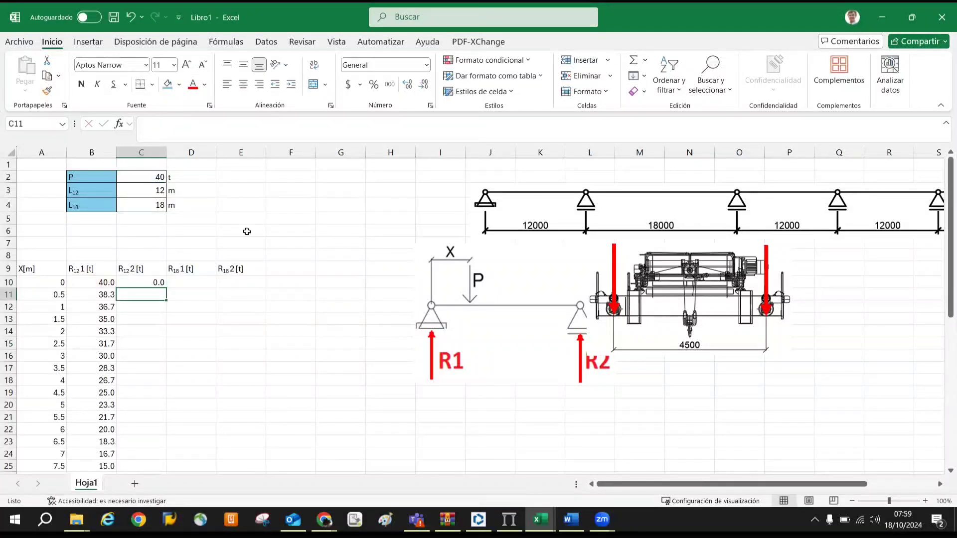
{"action": "left_click", "coordinate": [151, 281]}
{"action": "double_click", "coordinate": [168, 289]}
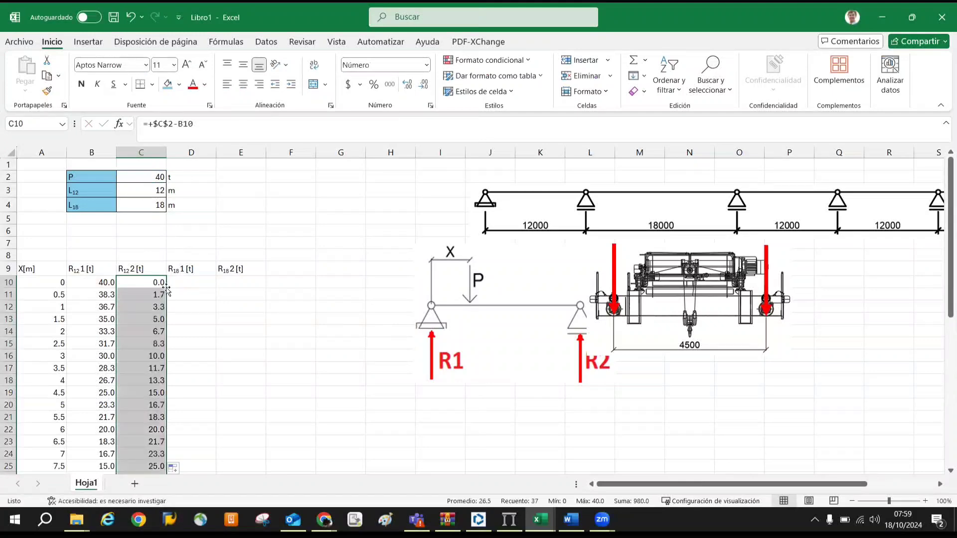
Shrink the filled R12 2 range so that it ends at row 34, where X is 12 m
{"action": "scroll", "coordinate": [177, 235], "scroll_direction": "down", "scroll_amount": 5}
{"action": "scroll", "coordinate": [177, 235], "scroll_direction": "up", "scroll_amount": 3}
{"action": "scroll", "coordinate": [177, 235], "scroll_direction": "down", "scroll_amount": 9}
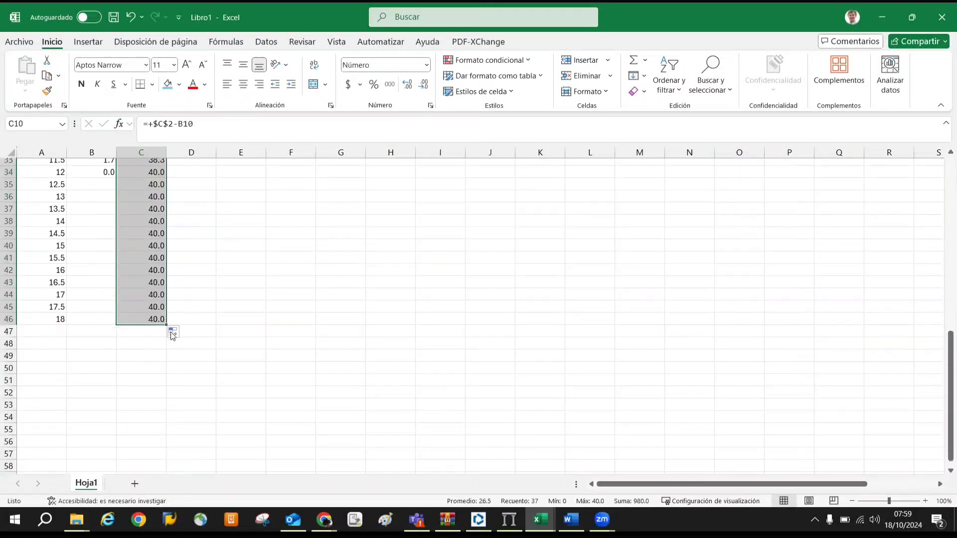
{"action": "left_click_drag", "start_coordinate": [166, 321], "coordinate": [147, 175]}
{"action": "scroll", "coordinate": [181, 245], "scroll_direction": "up", "scroll_amount": 5}
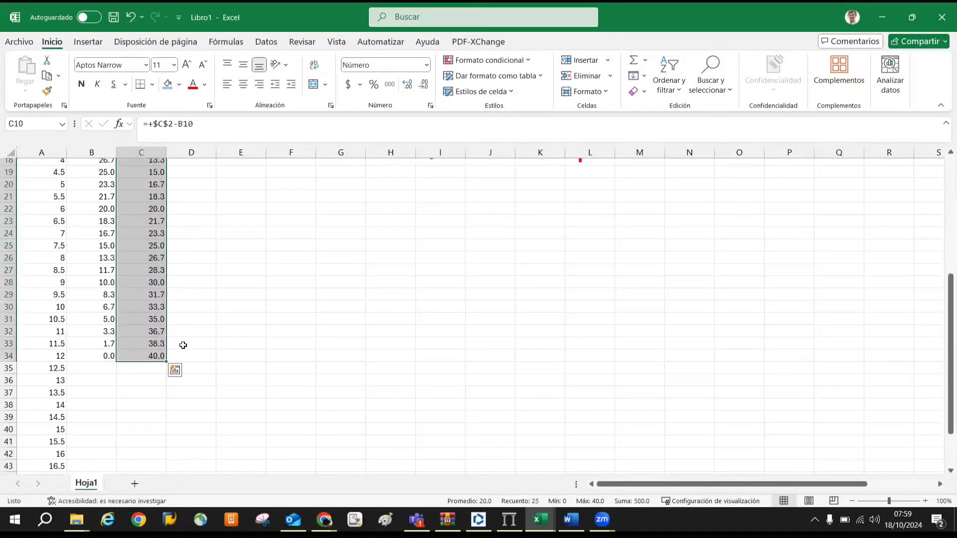
Copy the formula text of B10 into D10, under the R18 1 heading
{"action": "scroll", "coordinate": [183, 345], "scroll_direction": "up", "scroll_amount": 4}
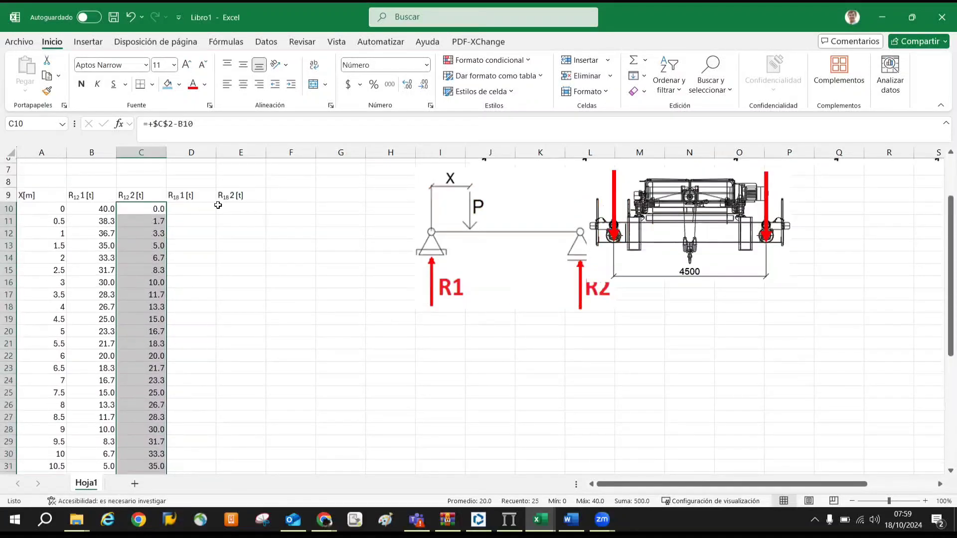
{"action": "left_click", "coordinate": [107, 206]}
{"action": "left_click_drag", "start_coordinate": [286, 125], "coordinate": [90, 90]}
{"action": "key", "text": "ctrl+c"}
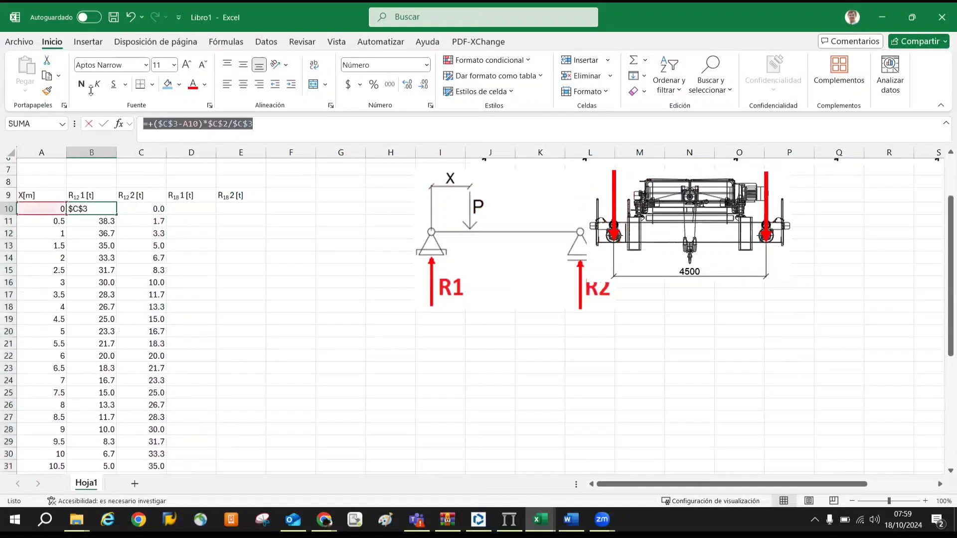
{"action": "key", "text": "Tab"}
{"action": "key", "text": "Tab"}
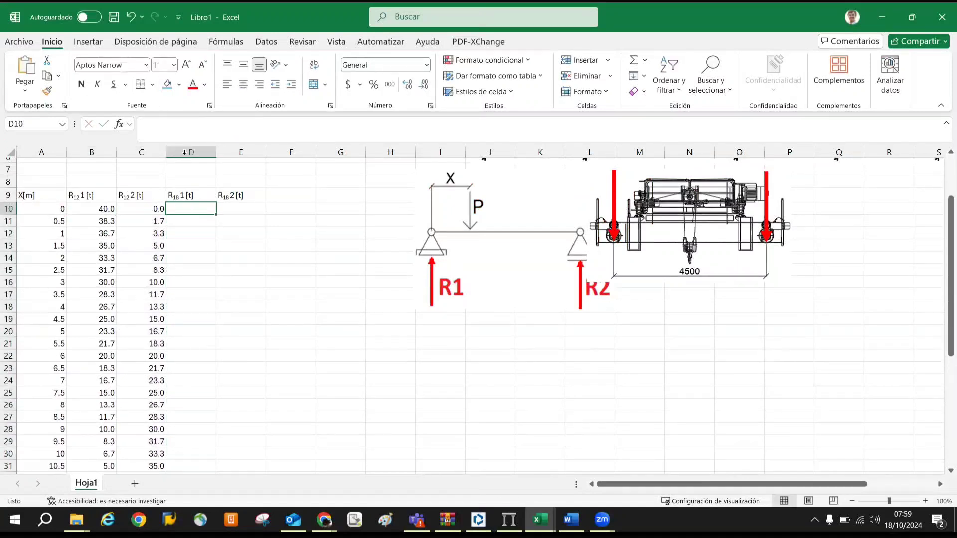
{"action": "left_click", "coordinate": [175, 131]}
{"action": "key", "text": "ctrl+v"}
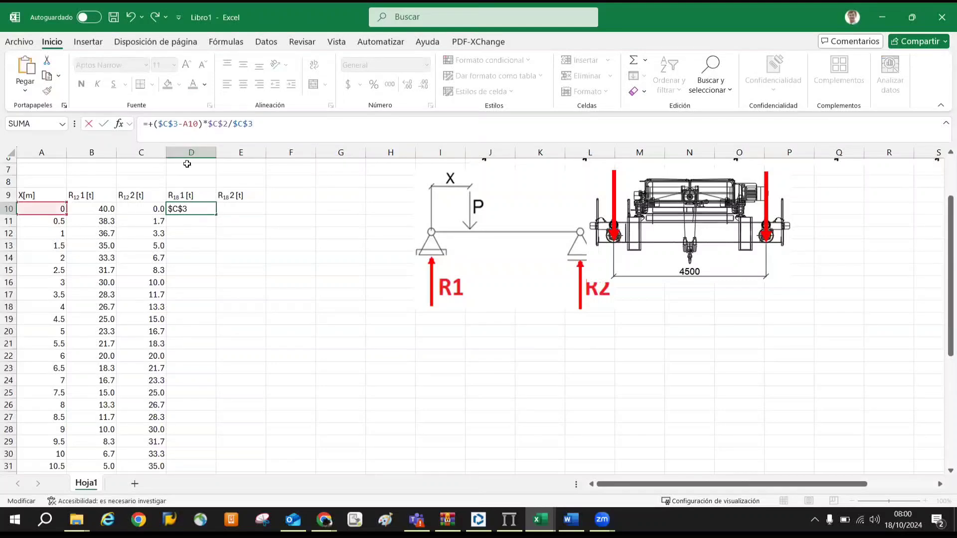
Change the span reference in the D10 formula from the 12 m span to $C$4, giving =+($C$4-A10)*$C$2/$C$4
{"action": "scroll", "coordinate": [943, 238], "scroll_direction": "up", "scroll_amount": 2}
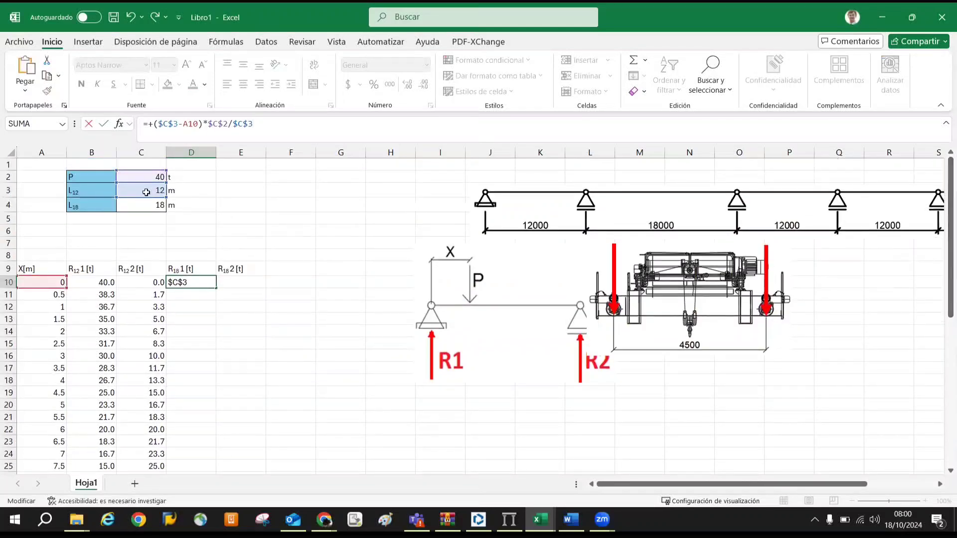
{"action": "mouse_move", "coordinate": [143, 195]}
{"action": "left_mouse_down"}
{"action": "mouse_move", "coordinate": [144, 208]}
{"action": "mouse_move", "coordinate": [159, 206]}
{"action": "left_mouse_up"}
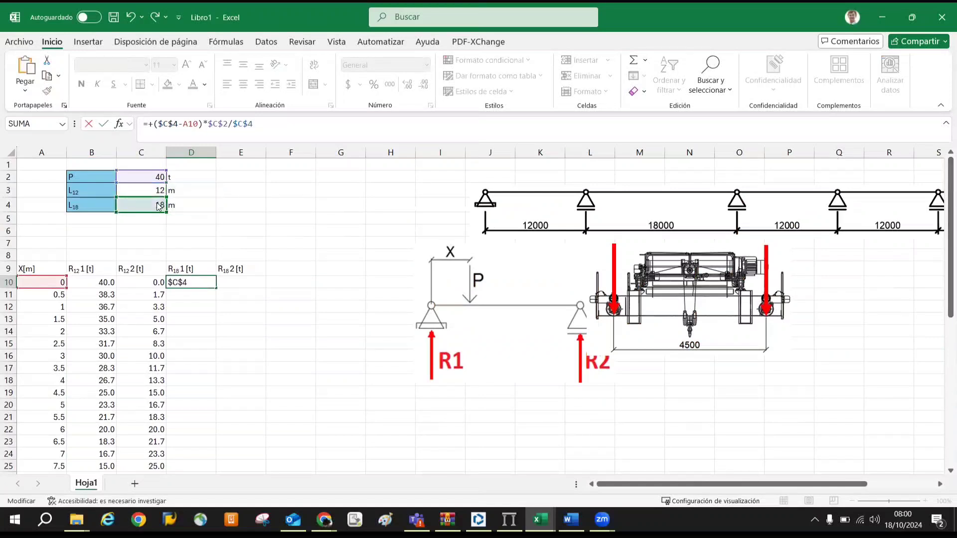
{"action": "key", "text": "Return"}
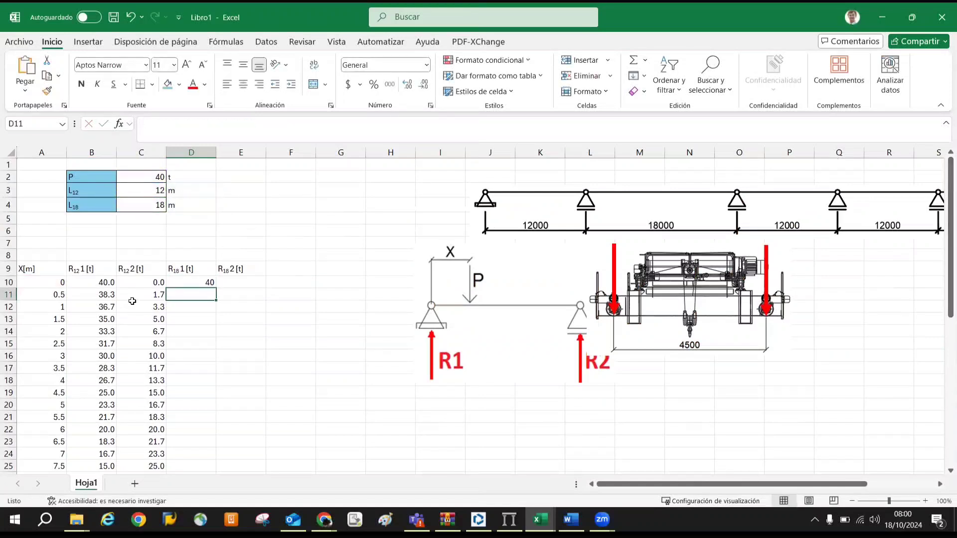
Fill the D10 formula down the R18 1 column to row 46, where X is 18 m
{"action": "left_click", "coordinate": [200, 282]}
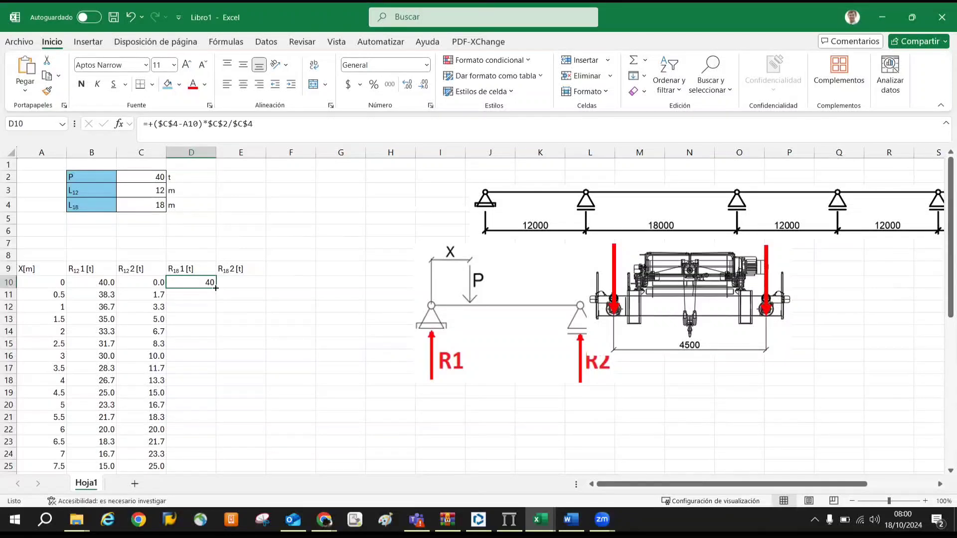
{"action": "double_click", "coordinate": [216, 288]}
{"action": "scroll", "coordinate": [190, 407], "scroll_direction": "down", "scroll_amount": 8}
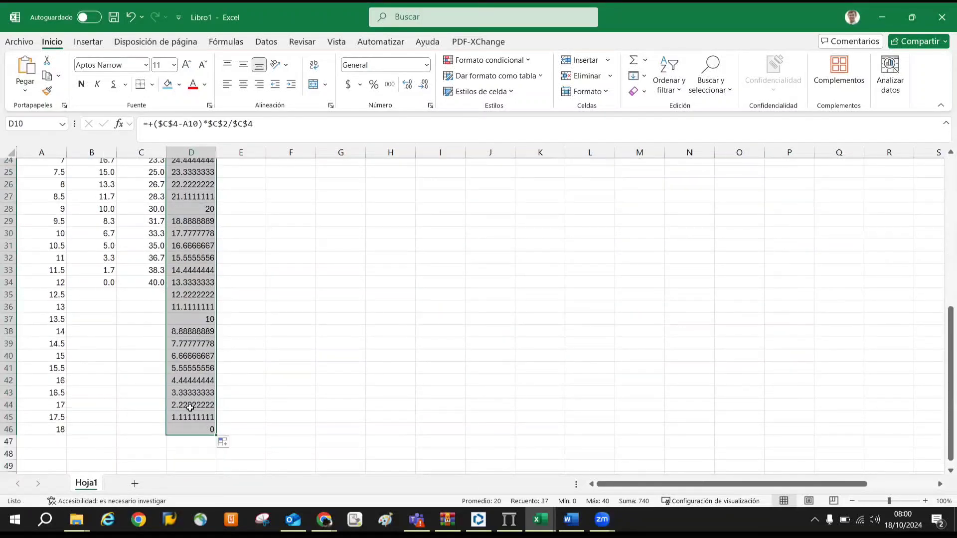
Format the filled R18 1 values to show one decimal place
{"action": "left_click", "coordinate": [424, 88]}
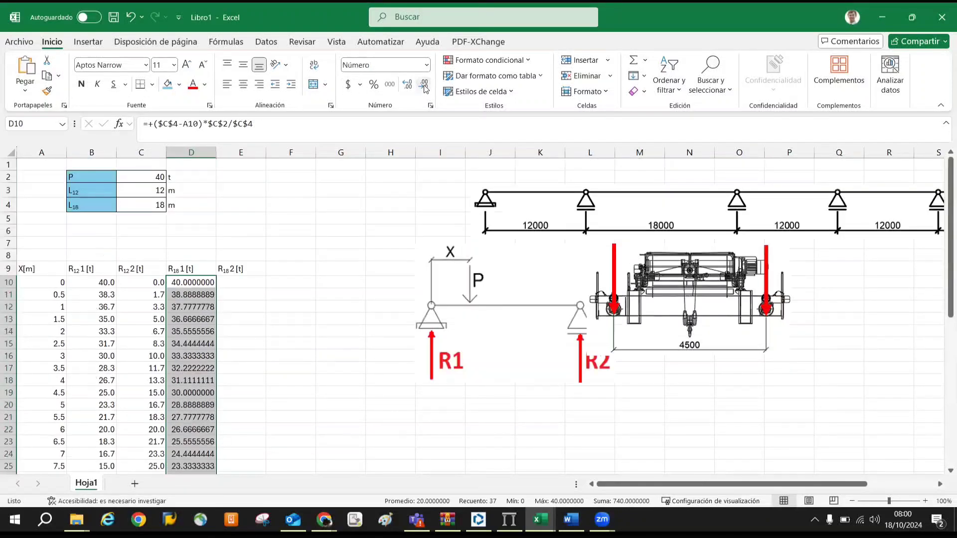
{"action": "left_click", "coordinate": [425, 86]}
{"action": "left_click", "coordinate": [425, 86]}
{"action": "left_click", "coordinate": [425, 86]}
{"action": "left_click", "coordinate": [425, 86]}
{"action": "left_click", "coordinate": [425, 86]}
{"action": "left_click", "coordinate": [425, 86]}
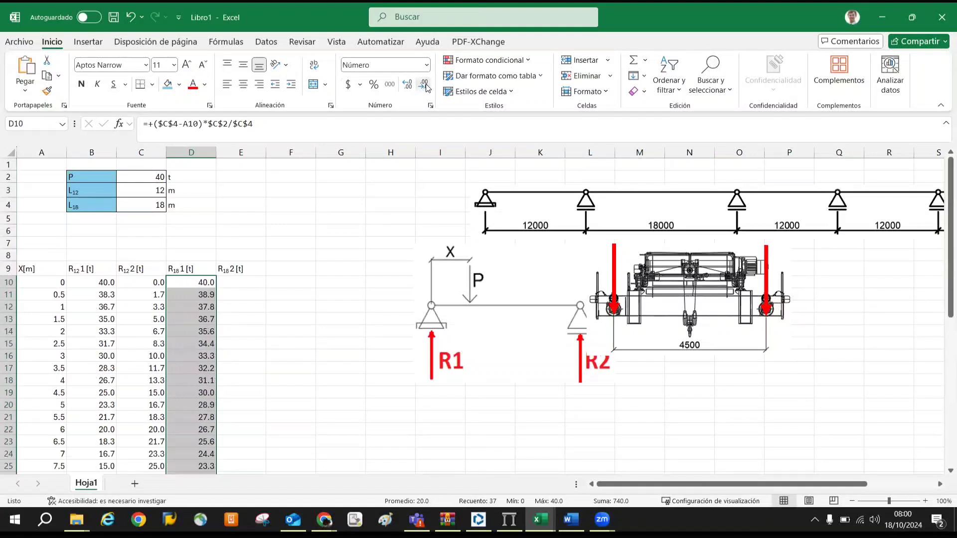
Enter =+$C$2-D10 in E10 and fill it down the R18 2 column
{"action": "key", "text": "ctrl+c"}
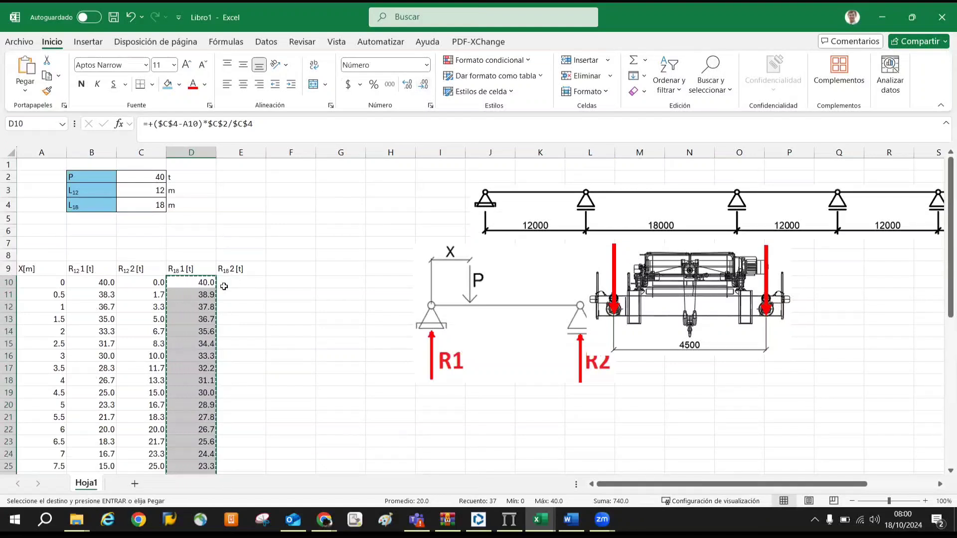
{"action": "left_click", "coordinate": [222, 287]}
{"action": "type", "text": "+"}
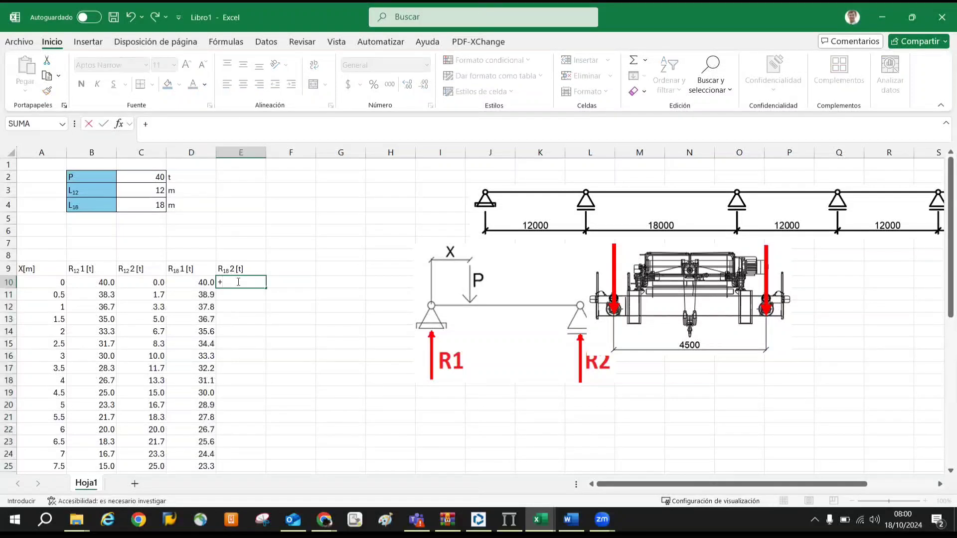
{"action": "left_click", "coordinate": [141, 177]}
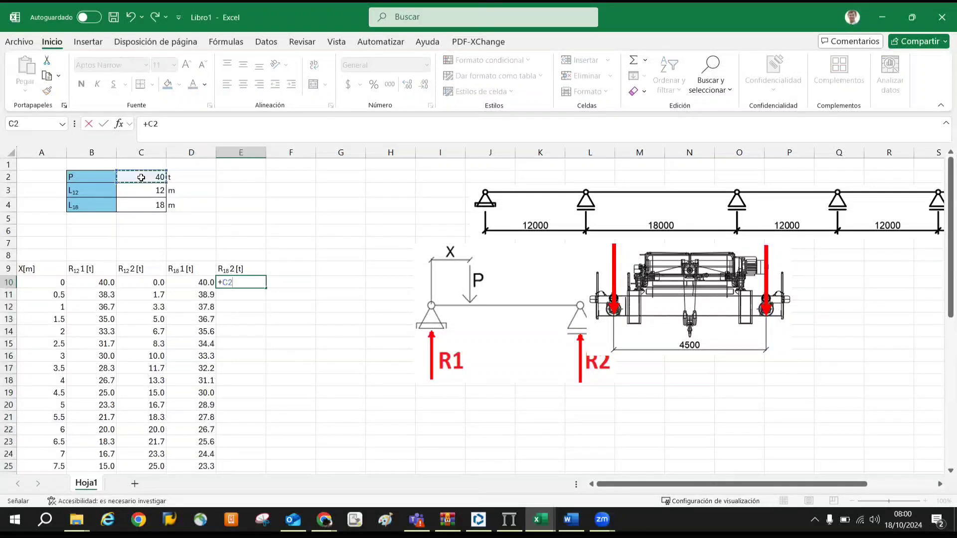
{"action": "key", "text": "F4"}
{"action": "type", "text": "-"}
{"action": "left_click", "coordinate": [207, 283]}
{"action": "key", "text": "Return"}
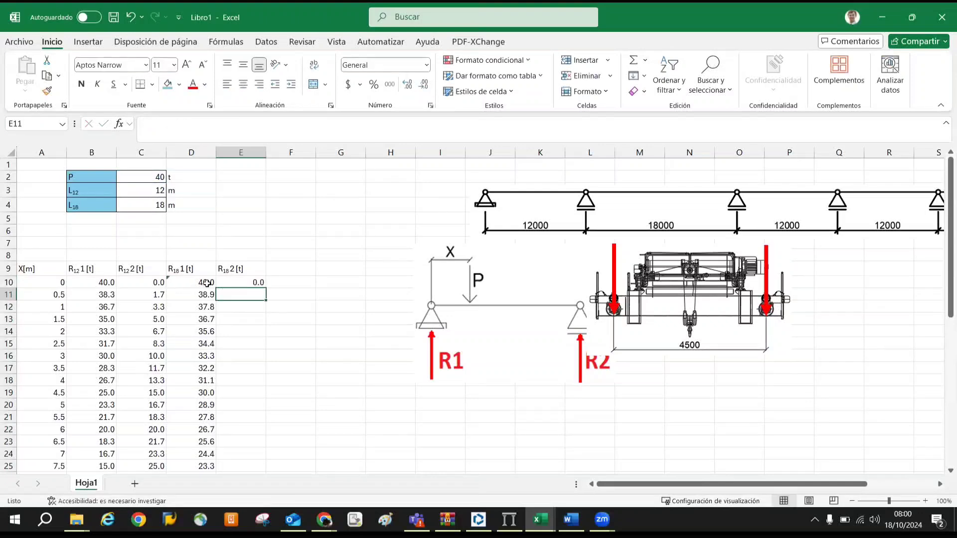
{"action": "left_click", "coordinate": [257, 282]}
{"action": "double_click", "coordinate": [265, 289]}
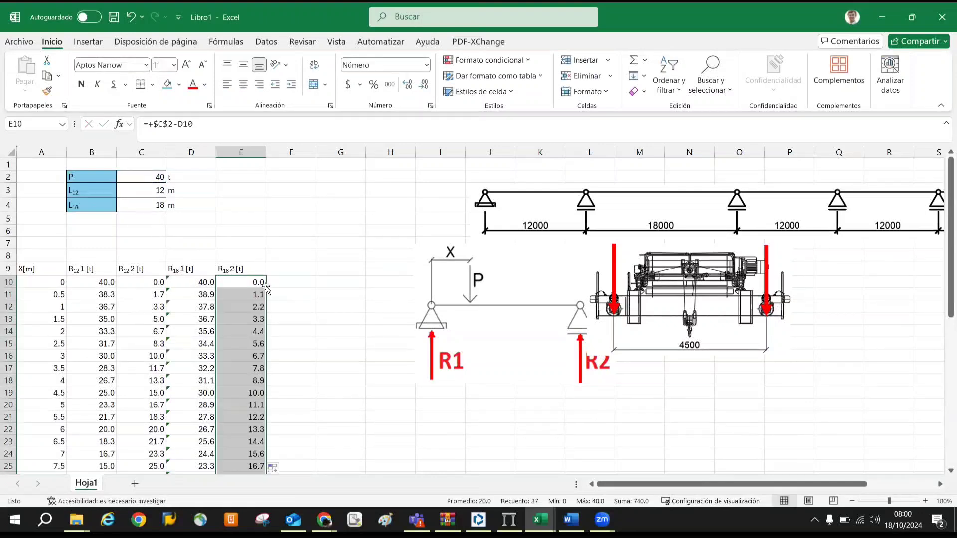
Move the simple beam diagram with load P and reactions R1 and R2 to below the crane drawing
{"action": "scroll", "coordinate": [258, 283], "scroll_direction": "down", "scroll_amount": 6}
{"action": "scroll", "coordinate": [257, 283], "scroll_direction": "down", "scroll_amount": 5}
{"action": "scroll", "coordinate": [258, 283], "scroll_direction": "up", "scroll_amount": 5}
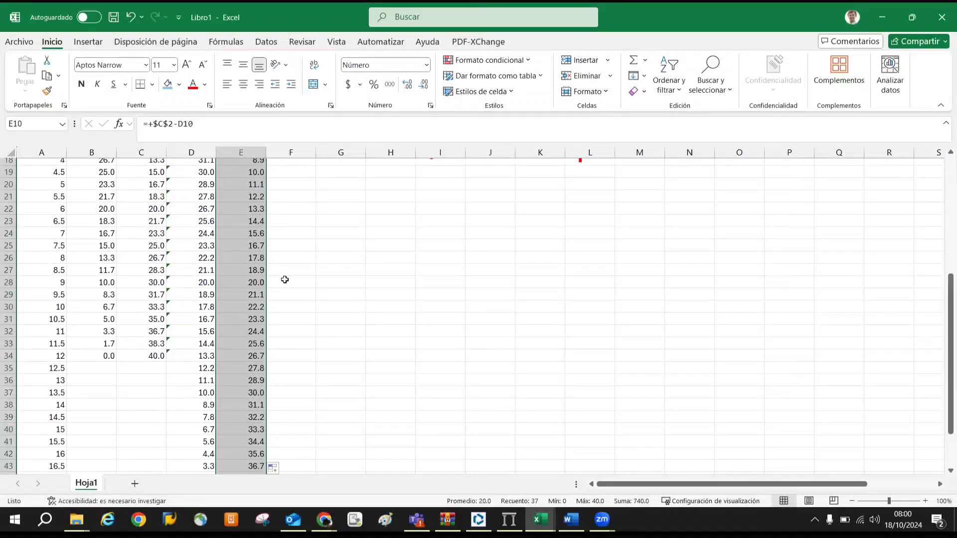
{"action": "scroll", "coordinate": [284, 278], "scroll_direction": "up", "scroll_amount": 6}
{"action": "mouse_move", "coordinate": [467, 301]}
{"action": "left_mouse_down"}
{"action": "mouse_move", "coordinate": [594, 373]}
{"action": "mouse_move", "coordinate": [711, 417]}
{"action": "left_mouse_up"}
{"action": "left_click", "coordinate": [278, 269]}
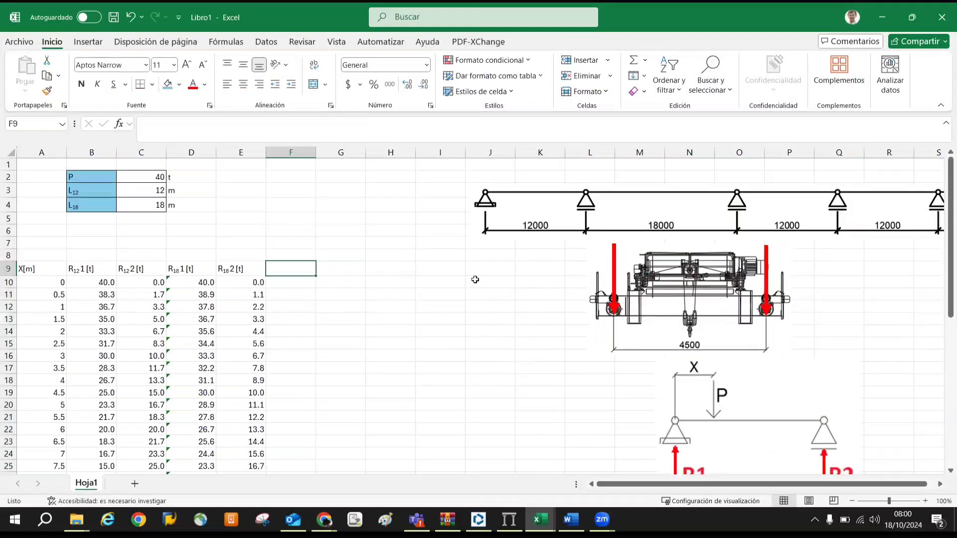
Copy the two reaction headings in C9:D9 into F9:G9
{"action": "left_click", "coordinate": [94, 271]}
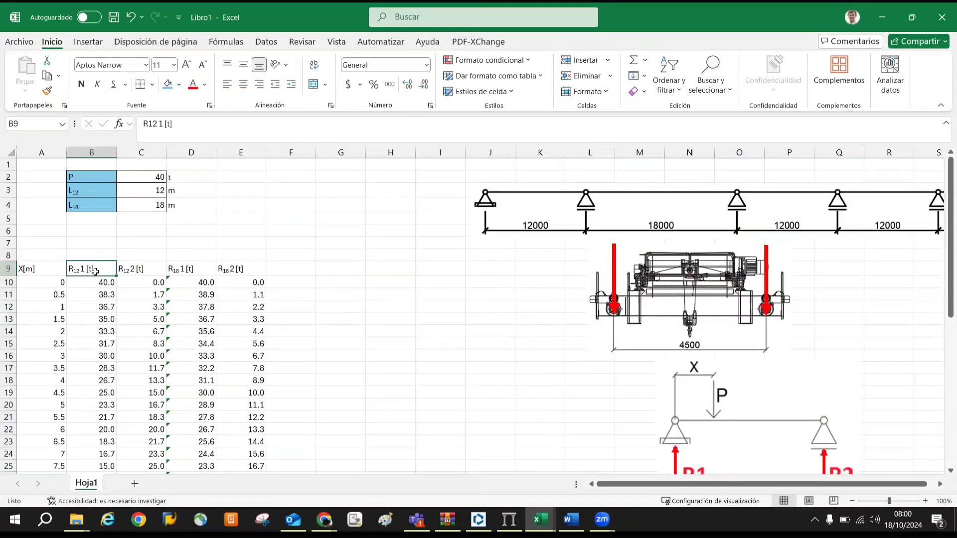
{"action": "left_click_drag", "start_coordinate": [142, 268], "coordinate": [192, 268]}
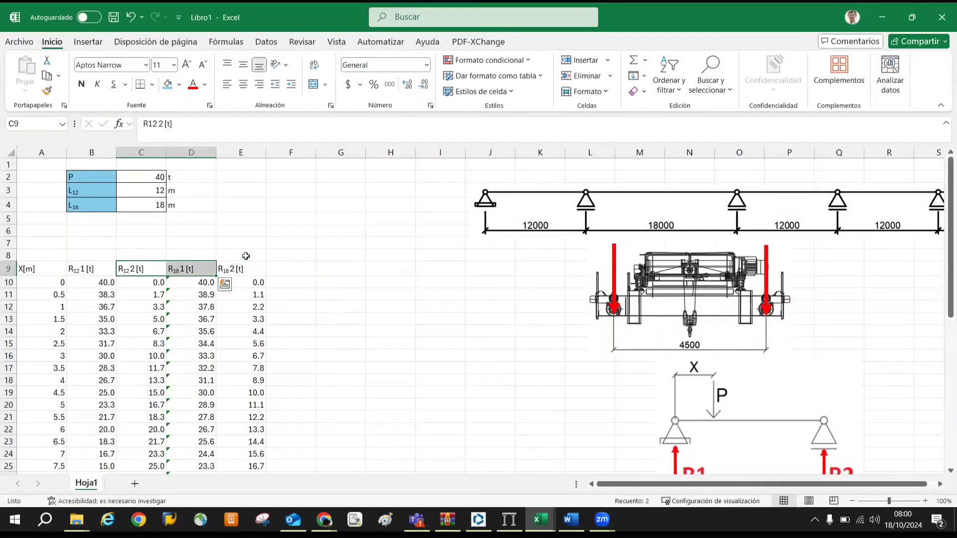
{"action": "key", "text": "ctrl+c"}
{"action": "left_click", "coordinate": [300, 267]}
{"action": "key", "text": "ctrl+v"}
Rename the copied headings to Q12 [t] in F9 and Q18 [t] in G9, keeping the subscript span numbers
{"action": "double_click", "coordinate": [273, 269]}
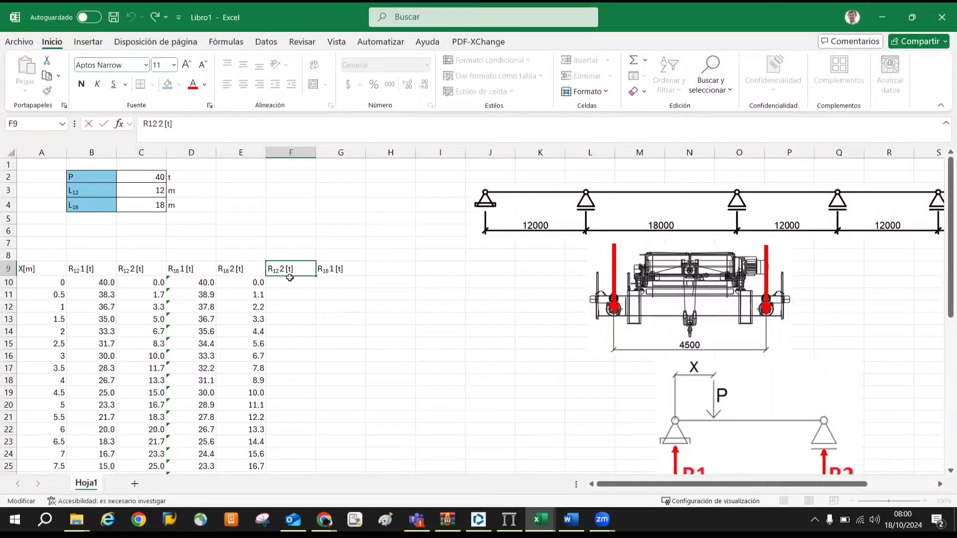
{"action": "type", "text": "Q"}
{"action": "key", "text": "Delete"}
{"action": "key", "text": "Delete"}
{"action": "key", "text": "Delete"}
{"action": "key", "text": "Tab"}
{"action": "key", "text": "F2"}
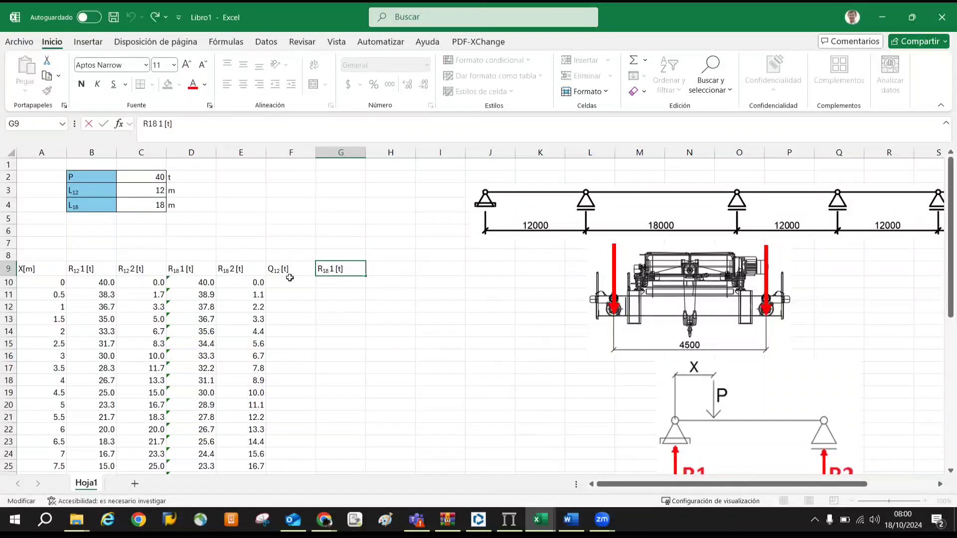
{"action": "type", "text": "Q"}
{"action": "key", "text": "Delete"}
{"action": "key", "text": "Delete"}
{"action": "key", "text": "Delete"}
{"action": "key", "text": "Return"}
{"action": "scroll", "coordinate": [286, 282], "scroll_direction": "down", "scroll_amount": 3}
{"action": "scroll", "coordinate": [282, 285], "scroll_direction": "up", "scroll_amount": 3}
{"action": "left_click", "coordinate": [275, 289]}
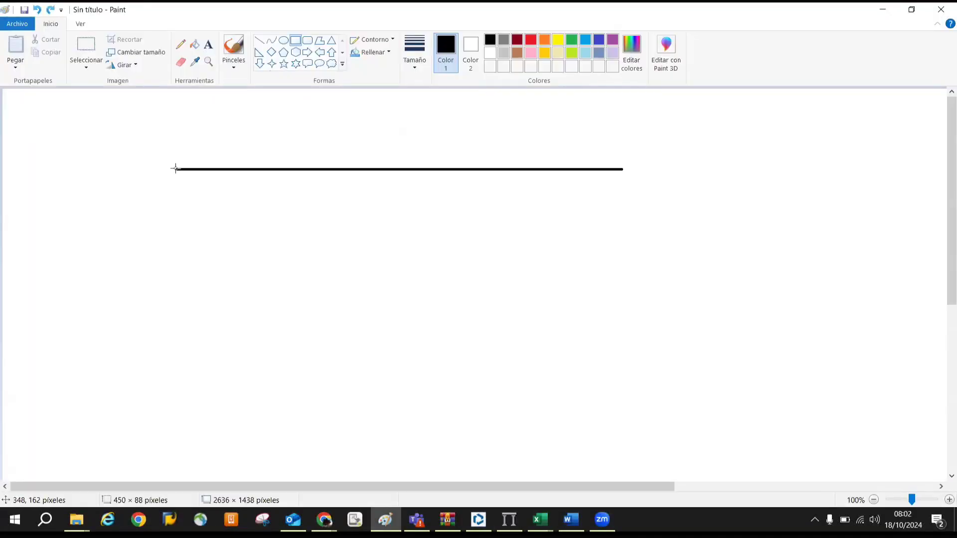
In Paint, sketch a shear diagram on the baseline: a rectangle about 435 × 88 px below, and one about 465 × 89 px above
{"action": "mouse_move", "coordinate": [175, 168]}
{"action": "left_mouse_down"}
{"action": "mouse_move", "coordinate": [402, 211]}
{"action": "mouse_move", "coordinate": [394, 211]}
{"action": "left_mouse_up"}
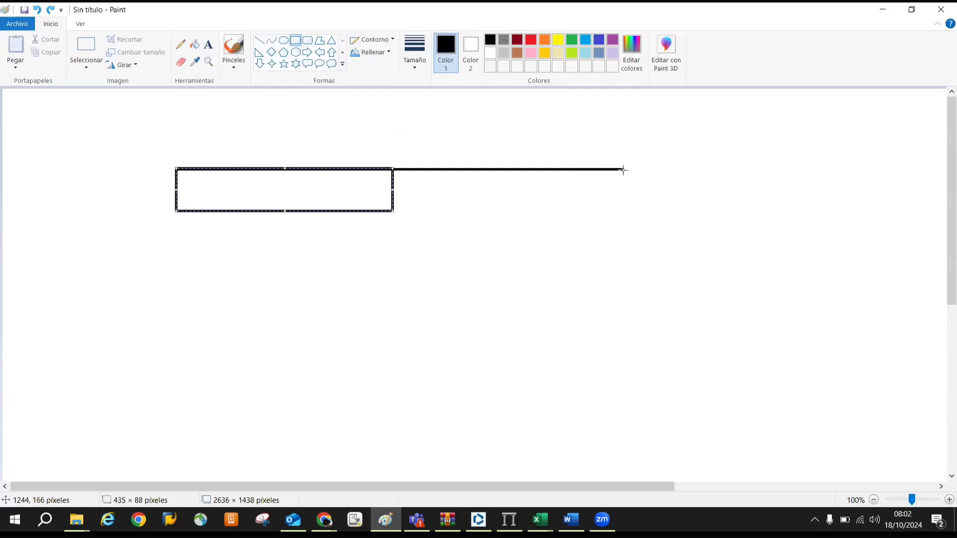
{"action": "left_click_drag", "start_coordinate": [625, 170], "coordinate": [394, 126]}
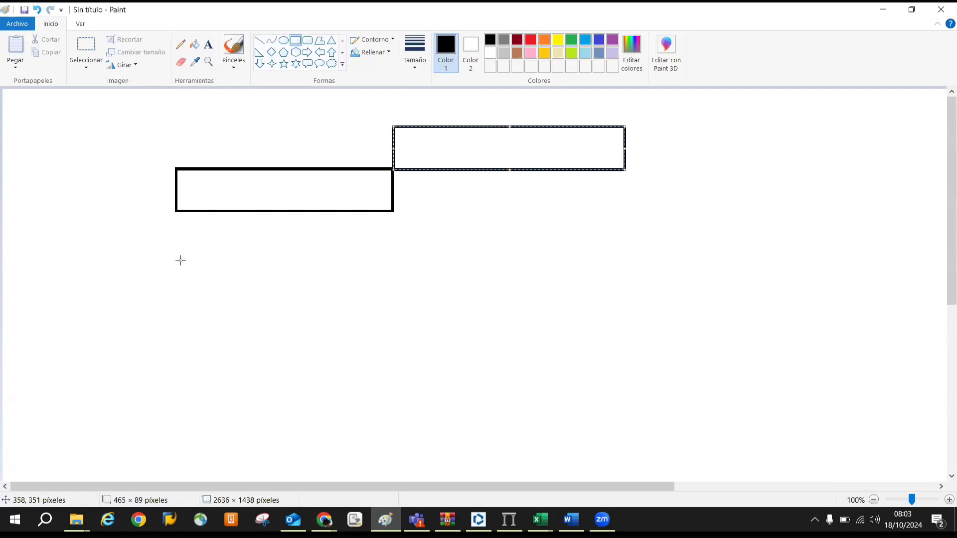
Sketch a second shear diagram underneath: a baseline about 924 px long, a deeper rectangle about 373 × 118 px below, and a shallower one above
{"action": "left_click", "coordinate": [259, 40]}
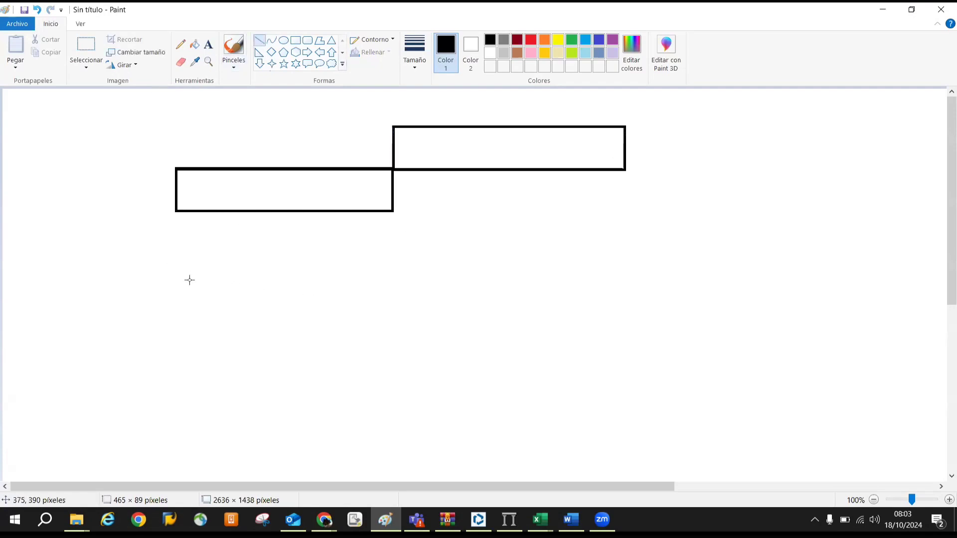
{"action": "left_click_drag", "start_coordinate": [171, 343], "coordinate": [633, 343]}
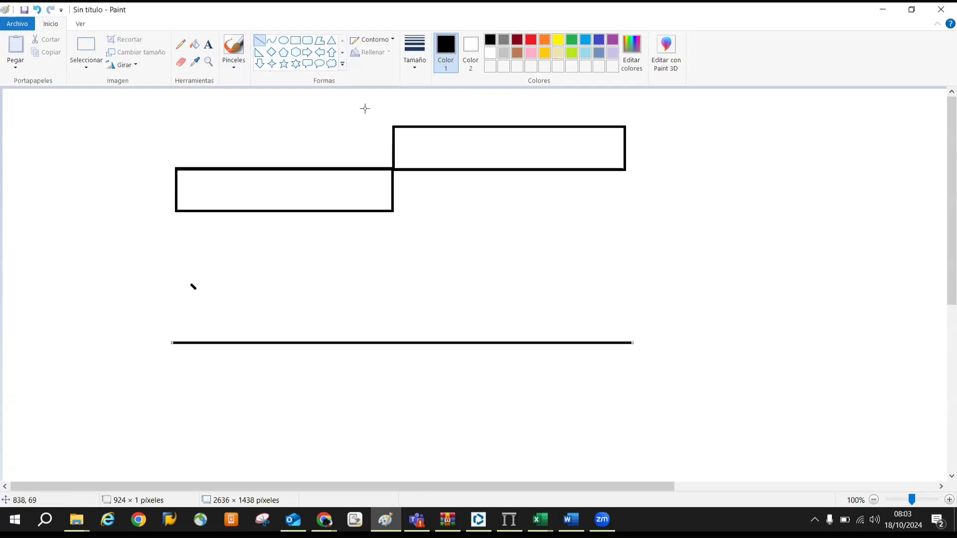
{"action": "left_click", "coordinate": [295, 40]}
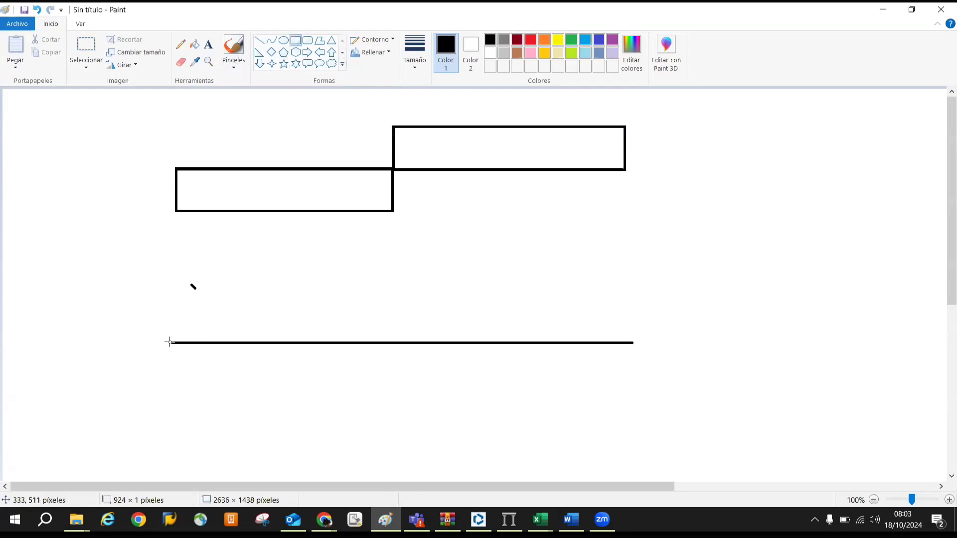
{"action": "left_click_drag", "start_coordinate": [170, 343], "coordinate": [356, 401]}
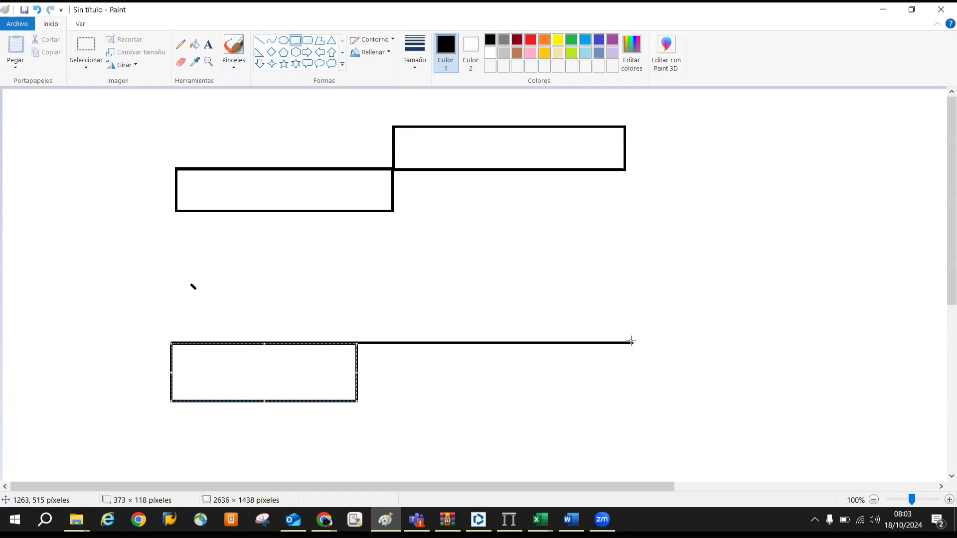
{"action": "left_click_drag", "start_coordinate": [631, 342], "coordinate": [356, 313]}
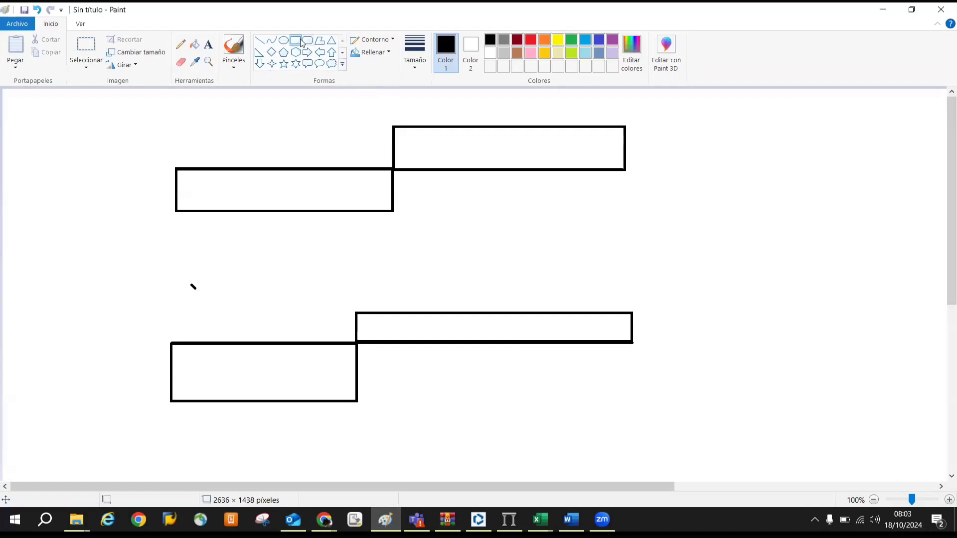
Draw a red vertical line about 678 px long from the upper diagram's step down past the lower diagram
{"action": "left_click", "coordinate": [260, 40]}
{"action": "left_click", "coordinate": [532, 41]}
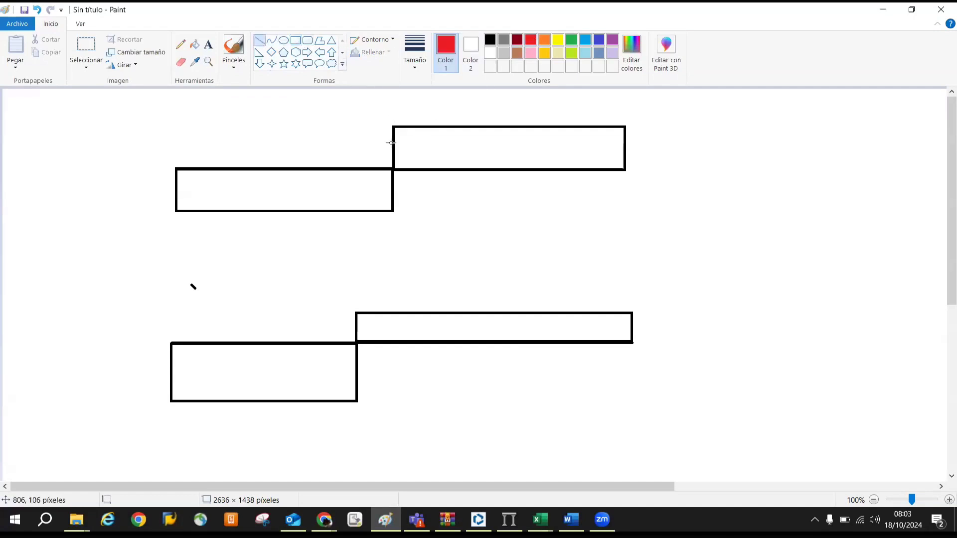
{"action": "left_click_drag", "start_coordinate": [395, 122], "coordinate": [394, 454]}
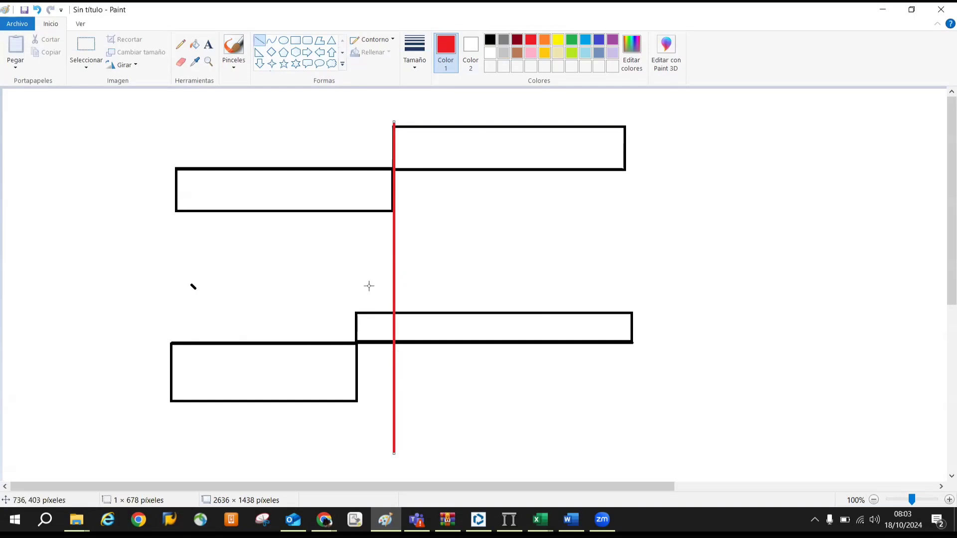
Switch back to Excel and enter the Q12 formula +min(B10:C10) in F10
{"action": "key", "text": "alt+Tab"}
{"action": "key", "text": "alt+Tab"}
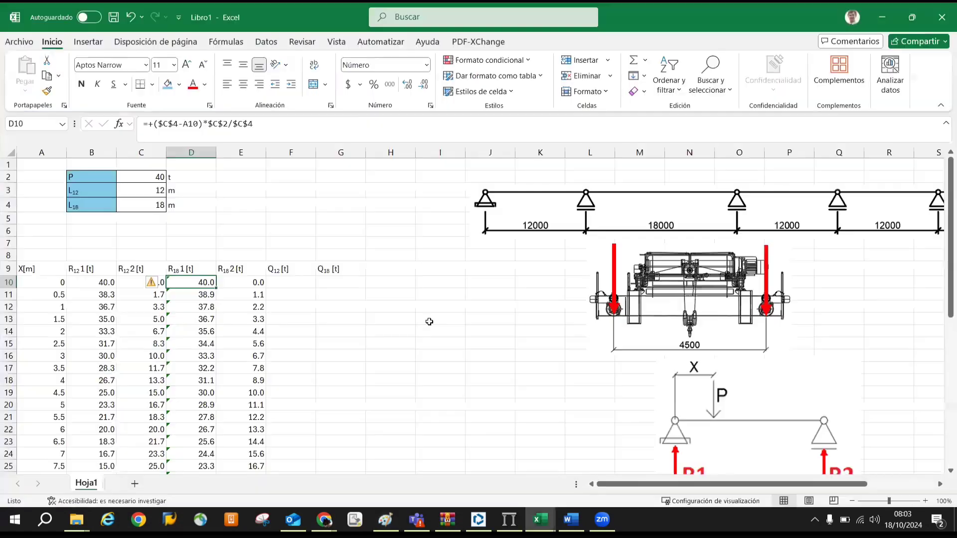
{"action": "left_click", "coordinate": [297, 278]}
{"action": "type", "text": "+"}
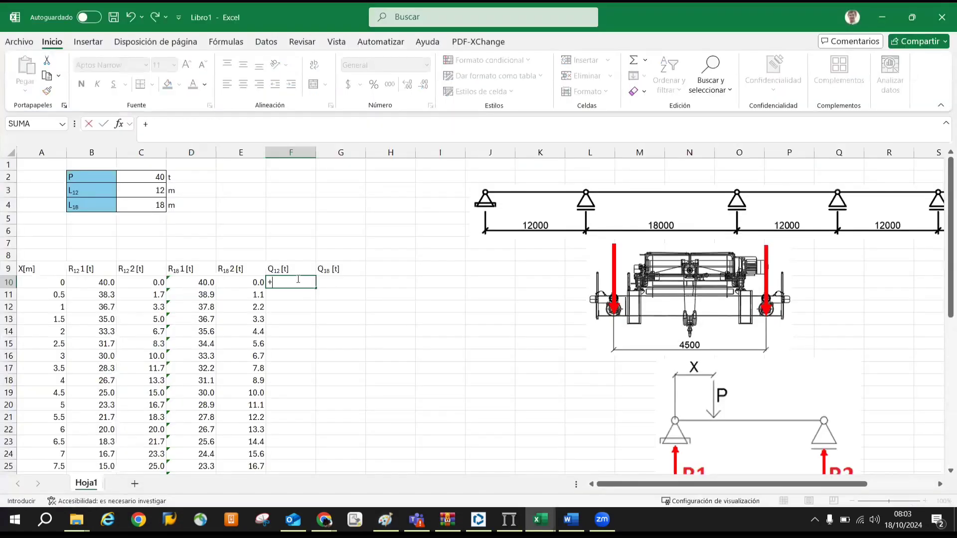
{"action": "type", "text": "("}
{"action": "type", "text": "m"}
{"action": "key", "text": "BackSpace"}
{"action": "key", "text": "BackSpace"}
{"action": "type", "text": "m"}
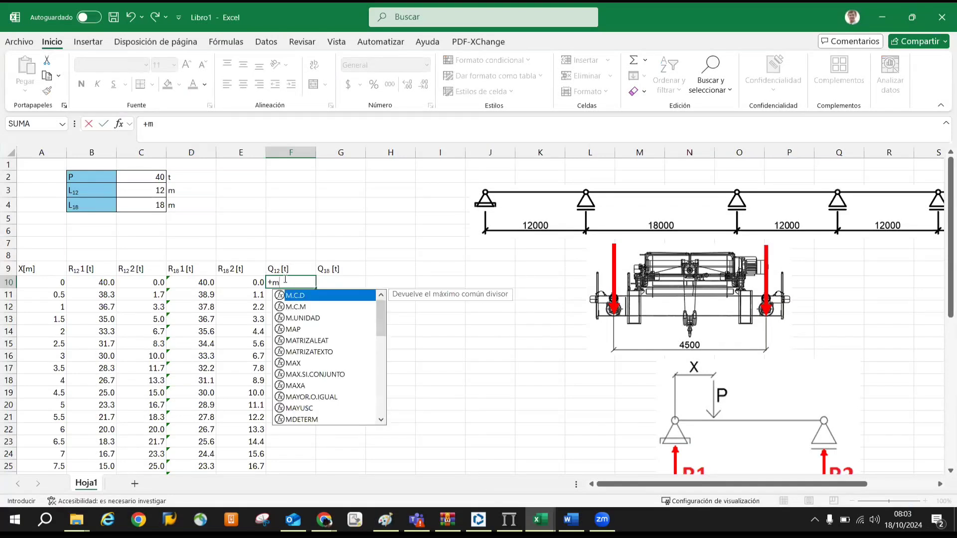
{"action": "type", "text": "in("}
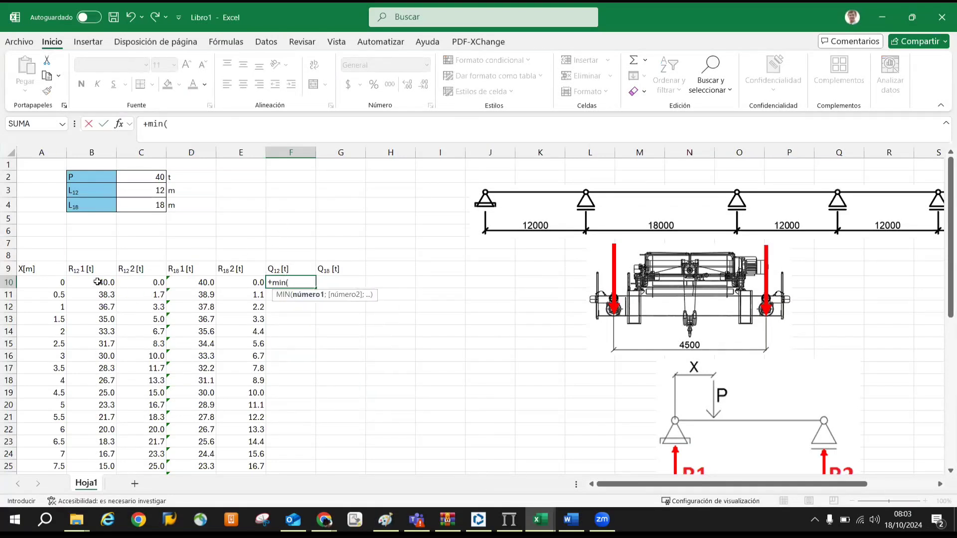
{"action": "left_click_drag", "start_coordinate": [97, 281], "coordinate": [135, 282]}
{"action": "type", "text": ")"}
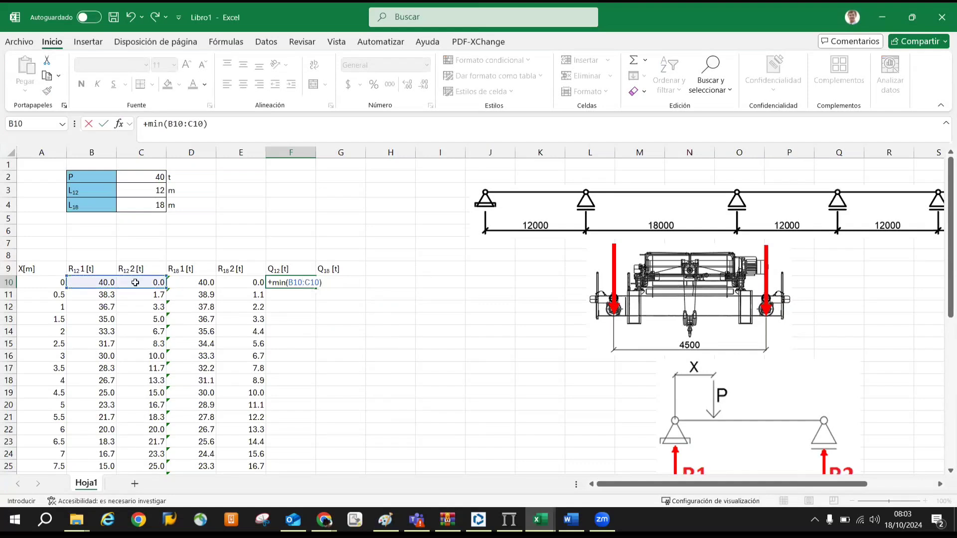
{"action": "key", "text": "Return"}
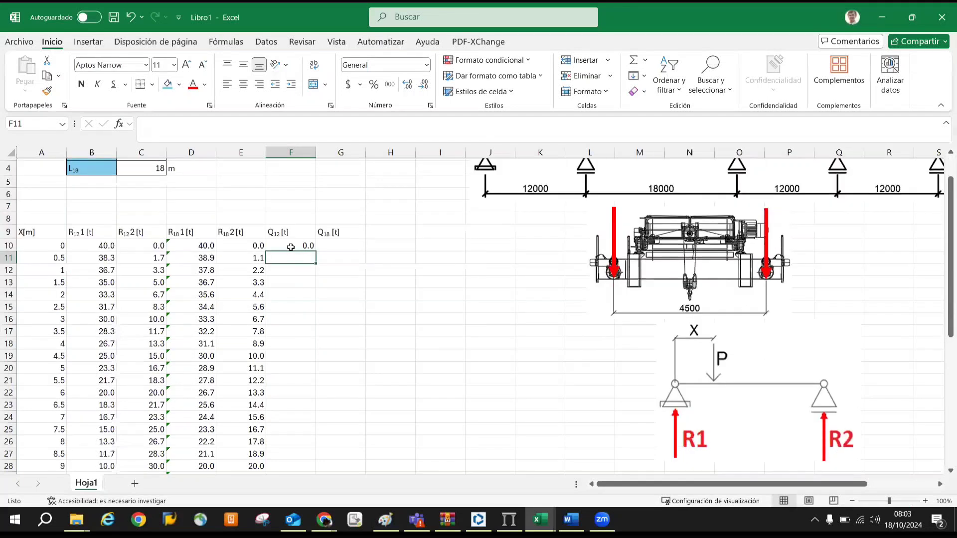
Copy the F10 formula into G10 and change its range to D10:E10, giving =+MIN(D10:E10)
{"action": "scroll", "coordinate": [299, 244], "scroll_direction": "down", "scroll_amount": 1}
{"action": "left_click", "coordinate": [298, 245]}
{"action": "key", "text": "ctrl+c"}
{"action": "left_click", "coordinate": [343, 242]}
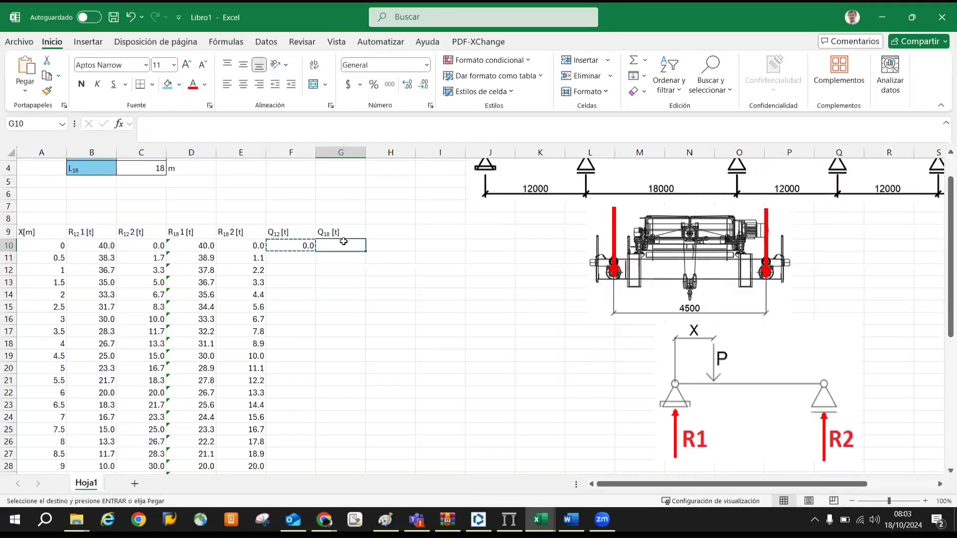
{"action": "key", "text": "ctrl+v"}
{"action": "double_click", "coordinate": [329, 246]}
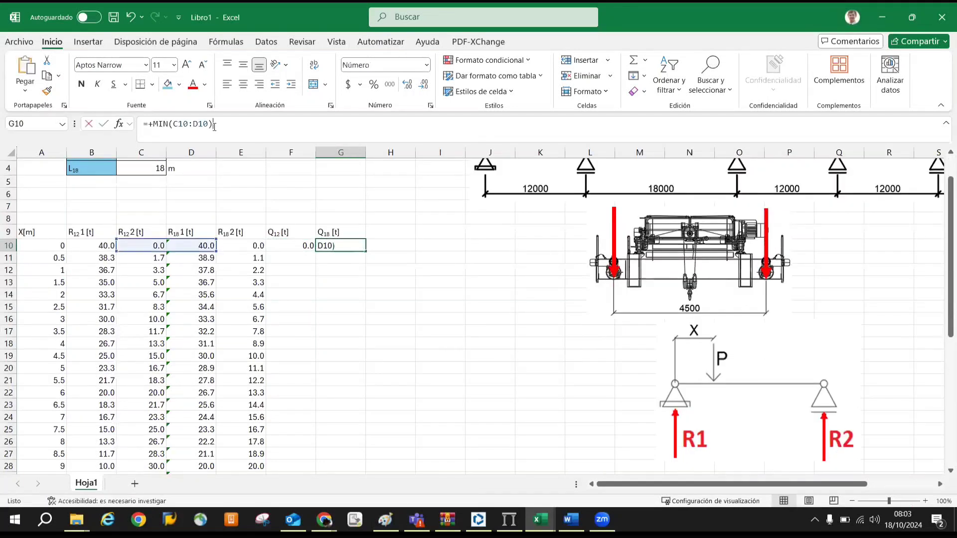
{"action": "left_click_drag", "start_coordinate": [204, 251], "coordinate": [248, 252]}
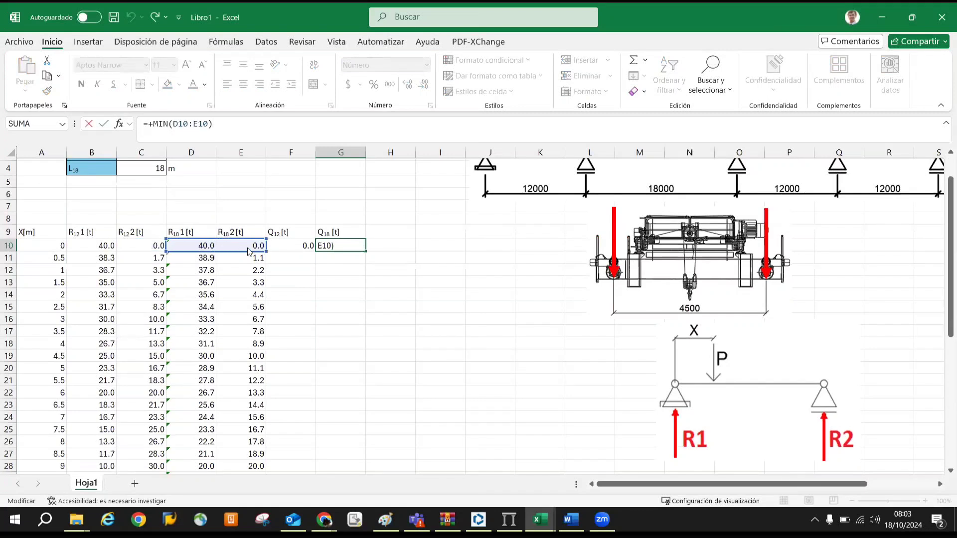
{"action": "key", "text": "Return"}
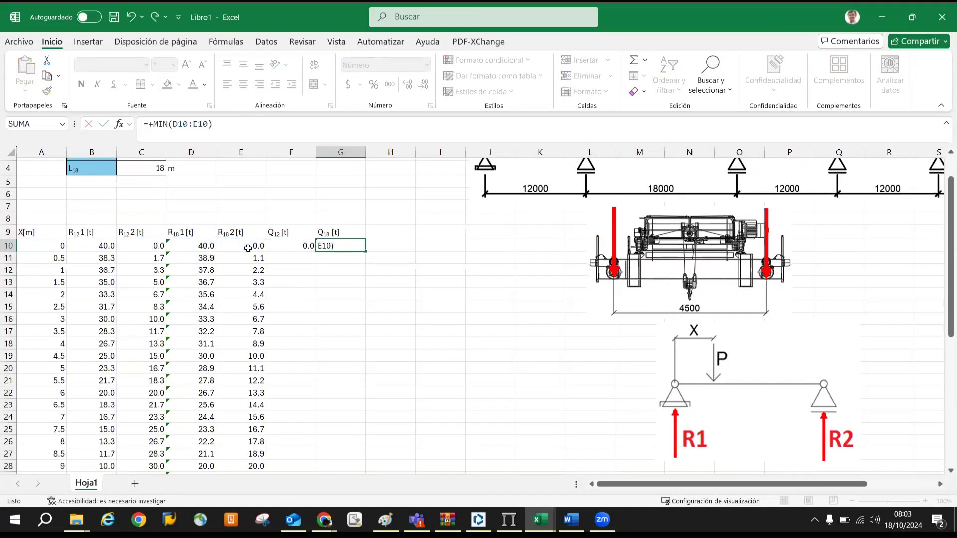
Fill the F10:G10 minimum formulas down the Q12 and Q18 columns to row 46
{"action": "left_click_drag", "start_coordinate": [337, 244], "coordinate": [349, 239]}
{"action": "scroll", "coordinate": [351, 238], "scroll_direction": "down", "scroll_amount": 2}
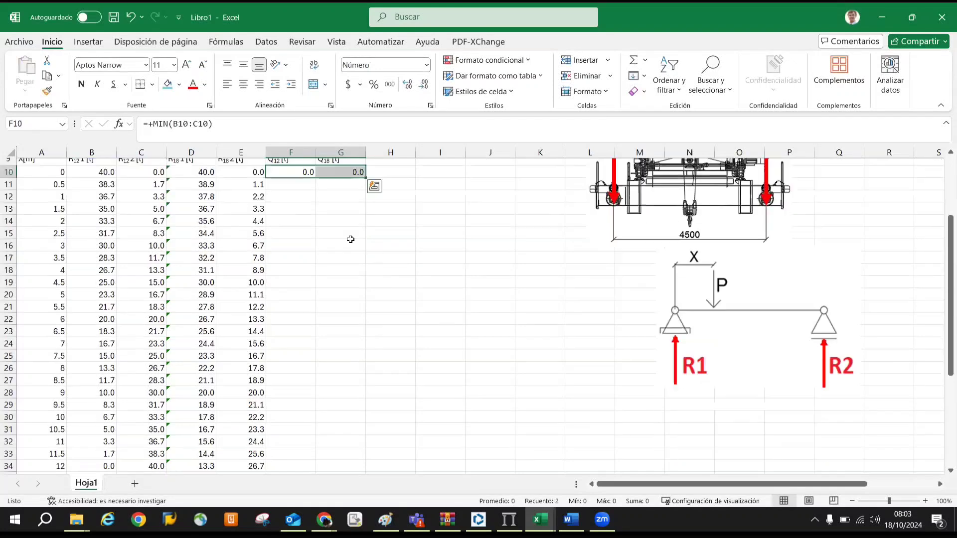
{"action": "double_click", "coordinate": [367, 178]}
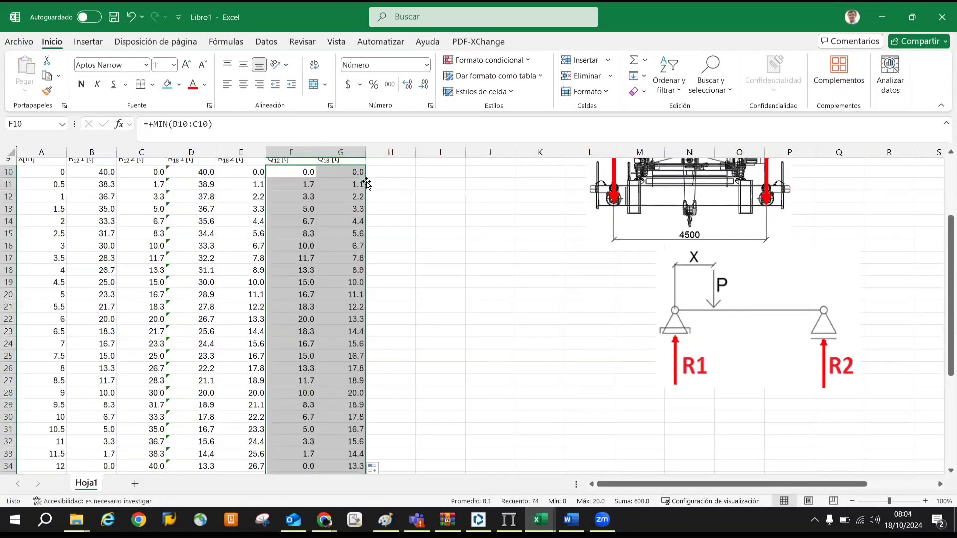
Clear the Q12 values in F35:F46, where X exceeds the 12 m span
{"action": "scroll", "coordinate": [299, 363], "scroll_direction": "down", "scroll_amount": 5}
{"action": "left_click", "coordinate": [308, 428]}
{"action": "left_click_drag", "start_coordinate": [297, 380], "coordinate": [301, 288]}
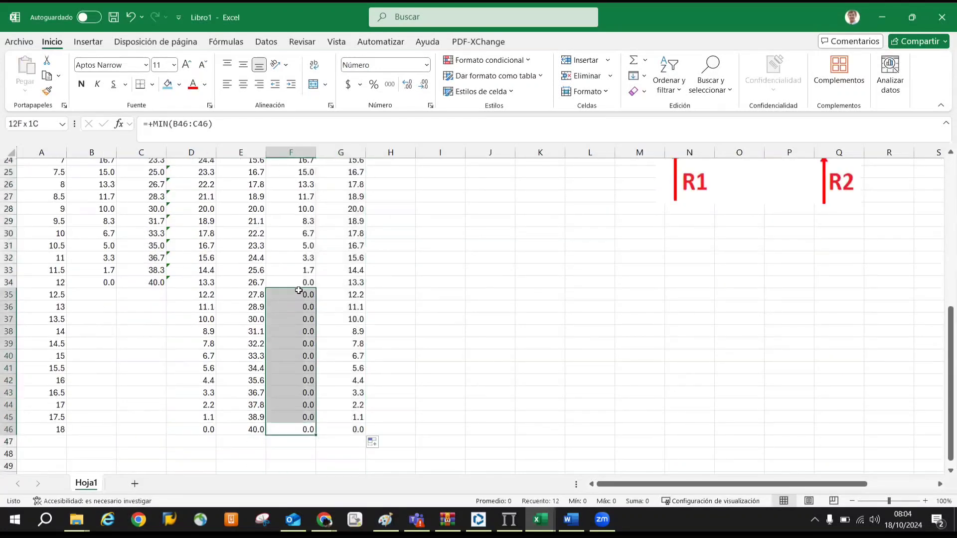
{"action": "key", "text": "Delete"}
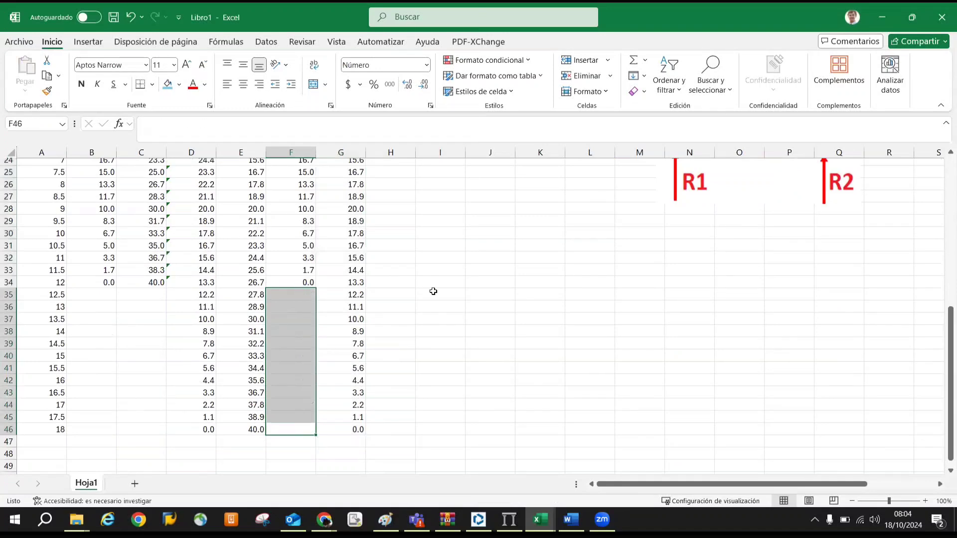
Shift the crane trolley image slightly up and to the right of its current place
{"action": "scroll", "coordinate": [299, 305], "scroll_direction": "up", "scroll_amount": 3}
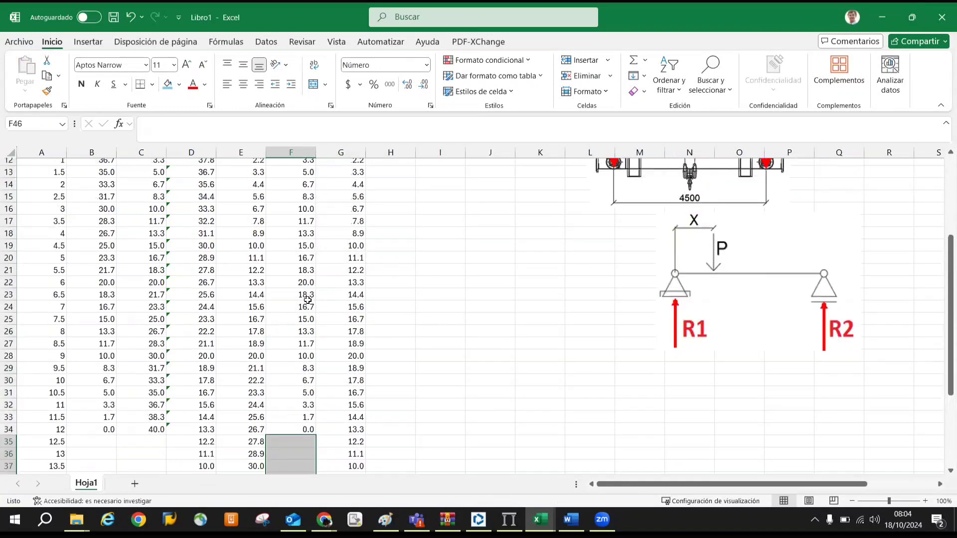
{"action": "scroll", "coordinate": [307, 312], "scroll_direction": "down", "scroll_amount": 3}
{"action": "scroll", "coordinate": [319, 321], "scroll_direction": "up", "scroll_amount": 4}
{"action": "scroll", "coordinate": [345, 325], "scroll_direction": "up", "scroll_amount": 3}
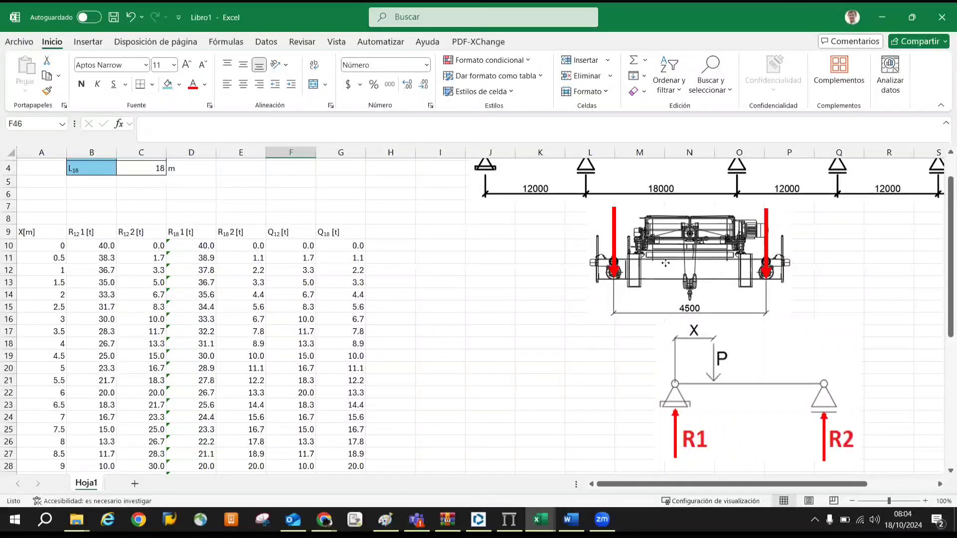
{"action": "left_click_drag", "start_coordinate": [676, 263], "coordinate": [670, 257]}
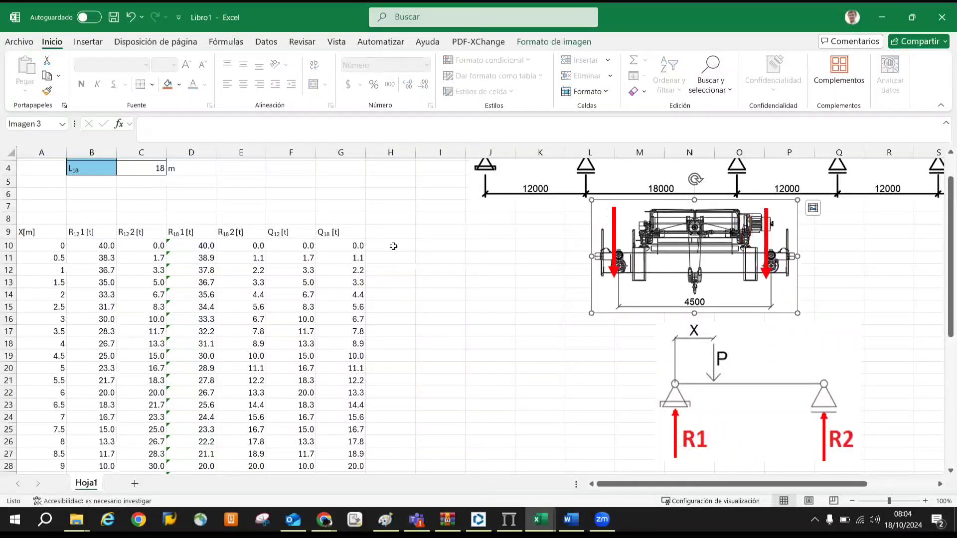
Copy the Q12 and Q18 column headers from F9:G9 into H9:I9
{"action": "left_click_drag", "start_coordinate": [281, 232], "coordinate": [345, 230]}
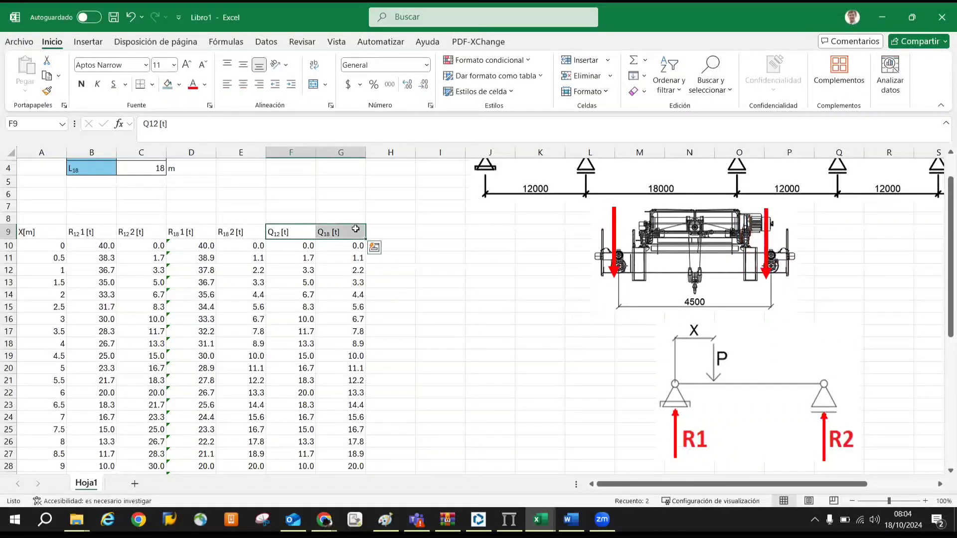
{"action": "key", "text": "ctrl+c"}
{"action": "left_click", "coordinate": [394, 234]}
{"action": "key", "text": "ctrl+v"}
Change the copied header in H9 to M12 [tm], keeping the subscript 12
{"action": "double_click", "coordinate": [374, 233]}
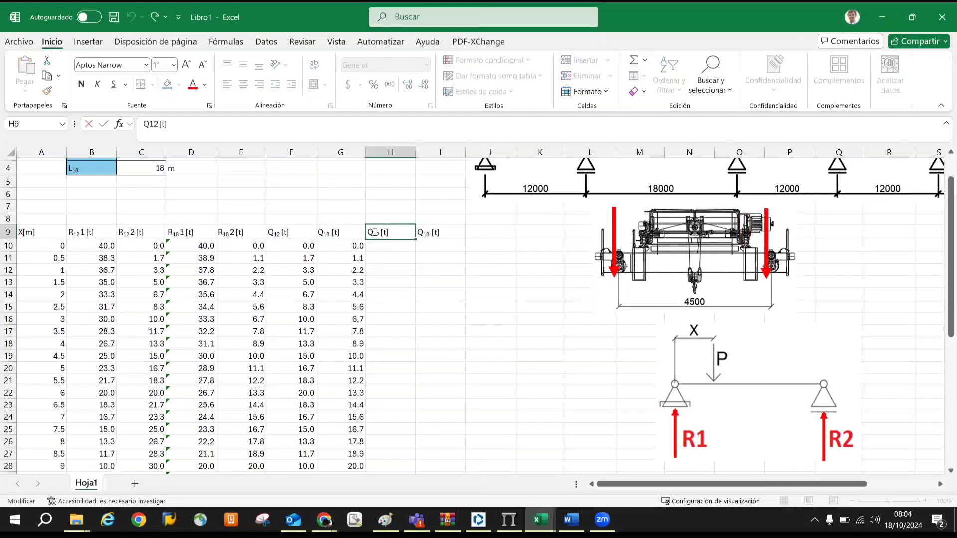
{"action": "key", "text": "BackSpace"}
{"action": "type", "text": "M"}
{"action": "type", "text": "000"}
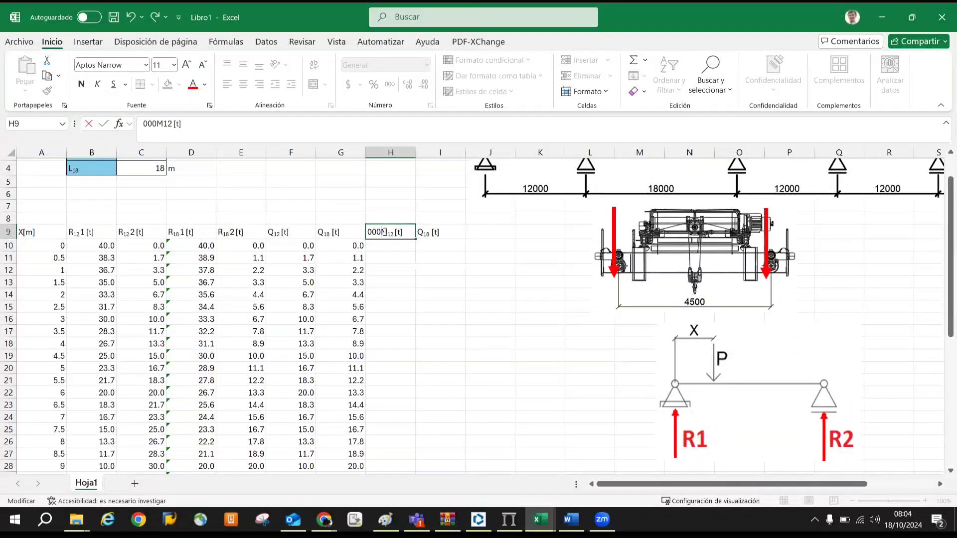
{"action": "key", "text": "BackSpace"}
{"action": "key", "text": "BackSpace"}
{"action": "key", "text": "BackSpace"}
{"action": "type", "text": "m"}
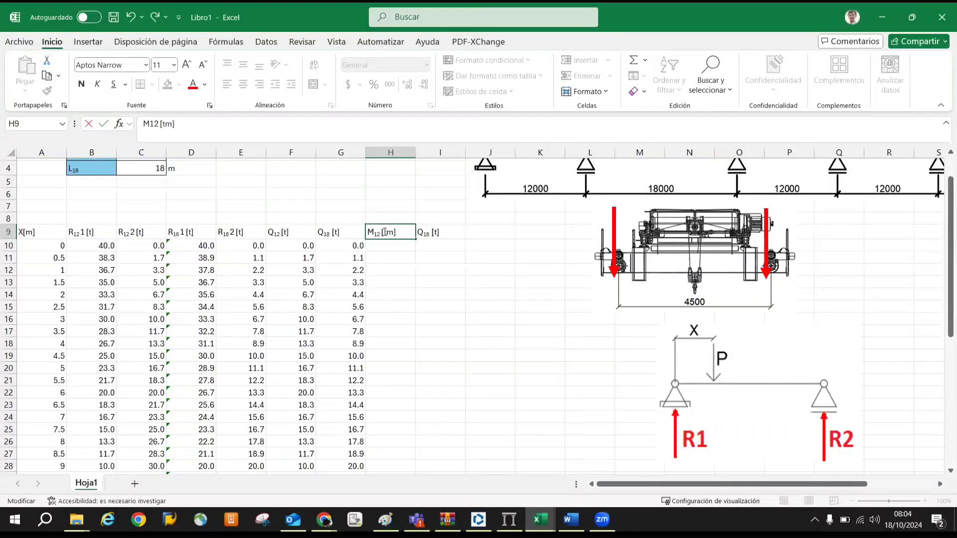
Change the copied header in I9 to M18 [tm], keeping the subscript 18
{"action": "double_click", "coordinate": [437, 232]}
{"action": "key", "text": "Left"}
{"action": "key", "text": "Left"}
{"action": "key", "text": "Left"}
{"action": "key", "text": "Left"}
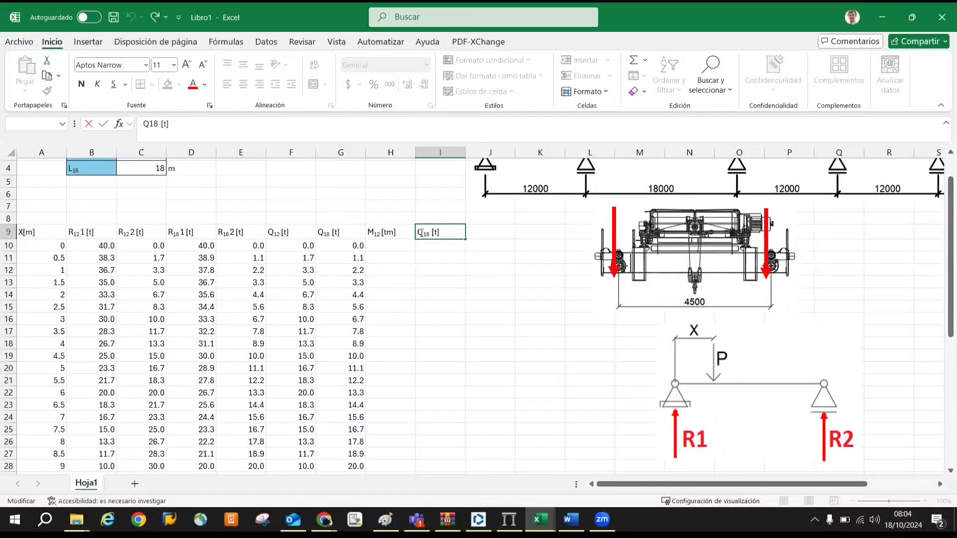
{"action": "type", "text": "M"}
{"action": "key", "text": "BackSpace"}
{"action": "key", "text": "Delete"}
{"action": "key", "text": "ctrl+z"}
{"action": "type", "text": "M"}
{"action": "key", "text": "Delete"}
{"action": "type", "text": "m"}
{"action": "left_click", "coordinate": [538, 293]}
{"action": "left_click", "coordinate": [391, 244]}
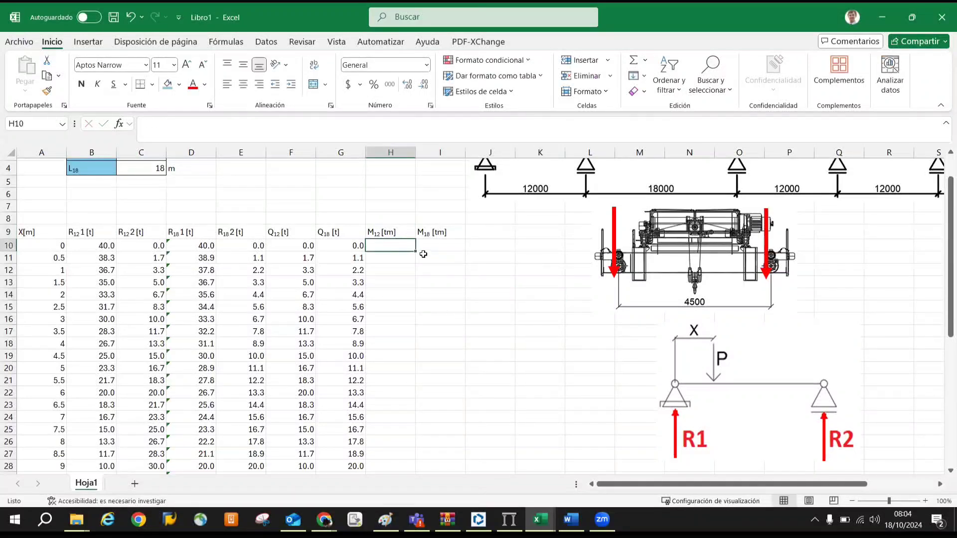
Copy the beam diagram with load P and reactions R1 and R2 into Paint, placing it in the blank area below the existing sketches
{"action": "key", "text": "alt+Tab"}
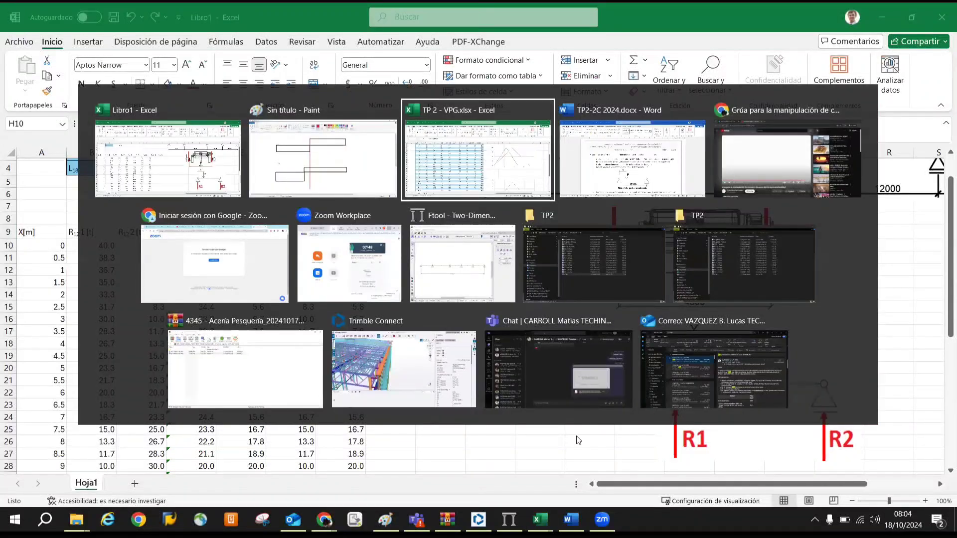
{"action": "key", "text": "Escape"}
{"action": "scroll", "coordinate": [710, 349], "scroll_direction": "up", "scroll_amount": 1}
{"action": "left_click", "coordinate": [710, 347]}
{"action": "scroll", "coordinate": [710, 355], "scroll_direction": "down", "scroll_amount": 2}
{"action": "left_click", "coordinate": [710, 355]}
{"action": "scroll", "coordinate": [710, 355], "scroll_direction": "down", "scroll_amount": 1}
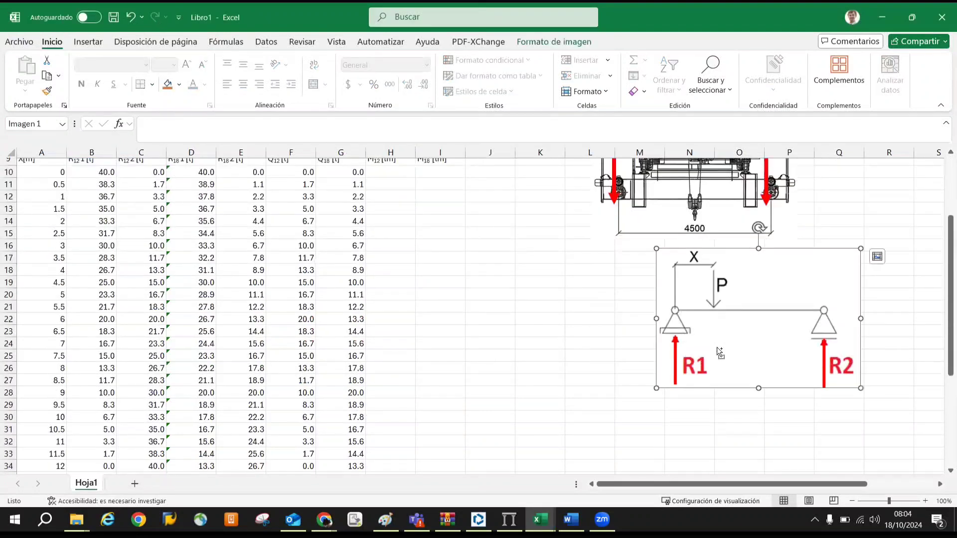
{"action": "key", "text": "alt+Tab"}
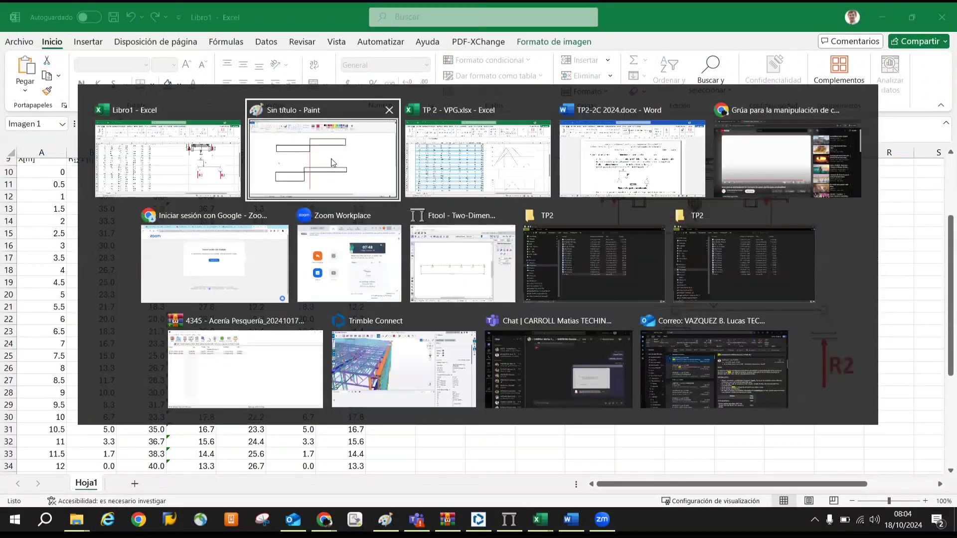
{"action": "left_click", "coordinate": [333, 162]}
{"action": "scroll", "coordinate": [598, 299], "scroll_direction": "down", "scroll_amount": 5}
{"action": "key", "text": "ctrl+v"}
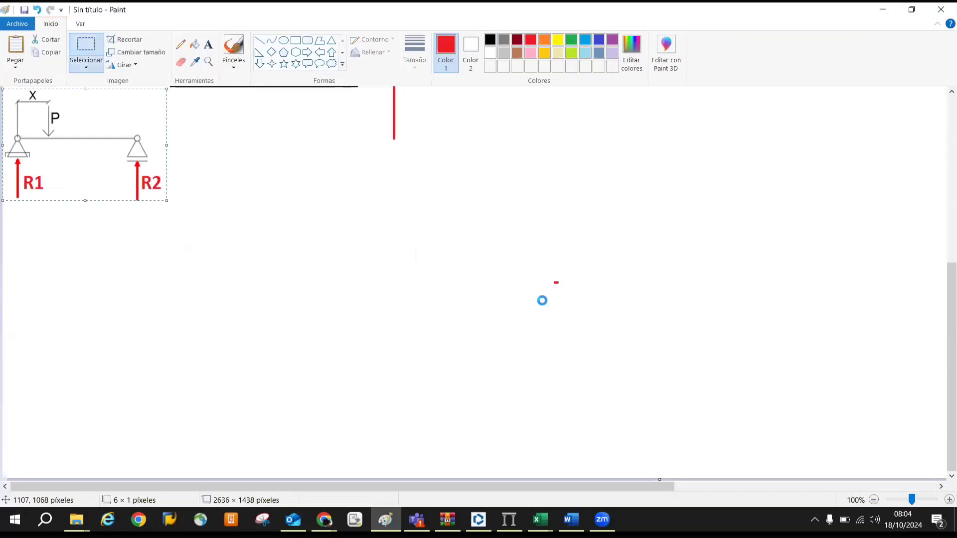
{"action": "left_click_drag", "start_coordinate": [105, 184], "coordinate": [294, 327]}
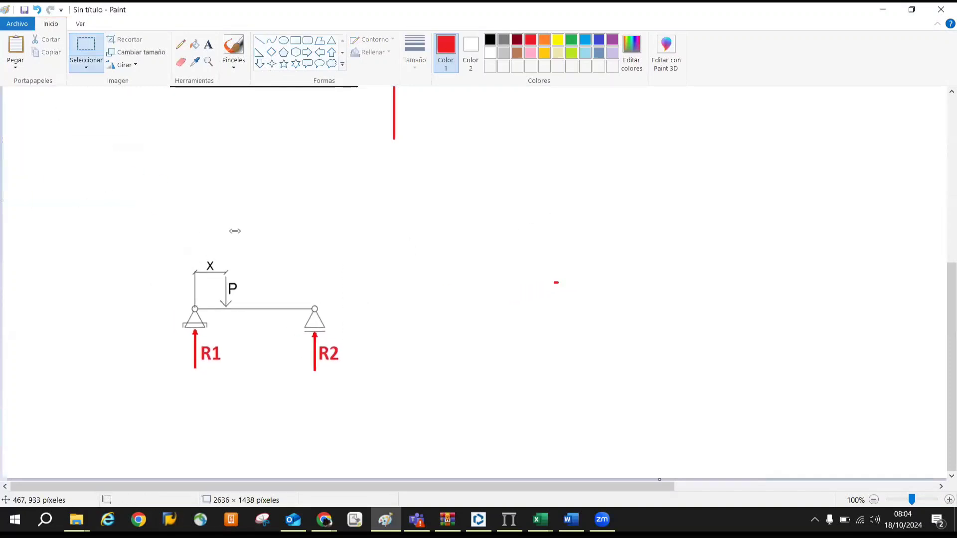
Draw a vertical red section line about 195 px tall across the beam, between load P and support R2
{"action": "left_click", "coordinate": [259, 40]}
{"action": "left_click_drag", "start_coordinate": [251, 258], "coordinate": [269, 354]}
{"action": "key", "text": "Right"}
{"action": "key", "text": "Right"}
{"action": "key", "text": "Down"}
{"action": "key", "text": "Down"}
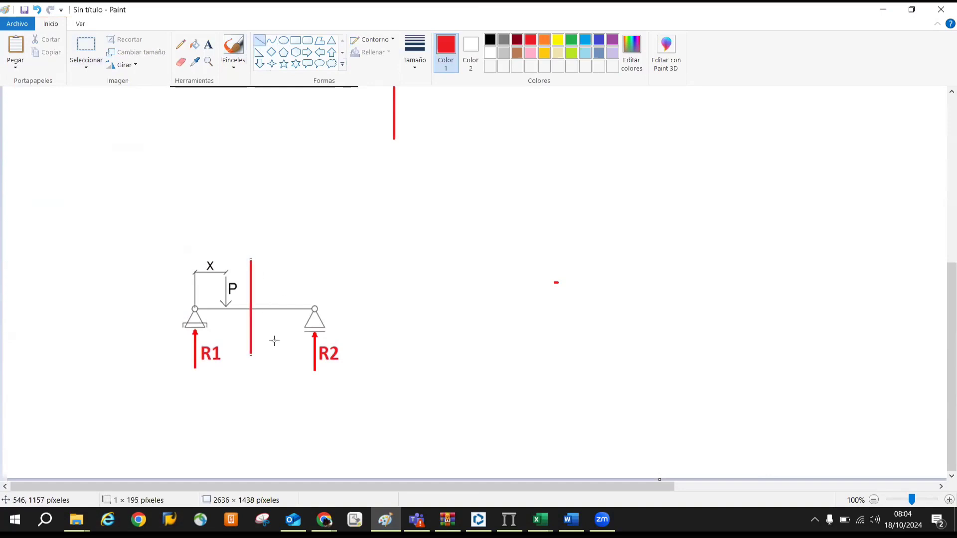
{"action": "key", "text": "Right"}
{"action": "key", "text": "Right"}
{"action": "key", "text": "Down"}
{"action": "key", "text": "Down"}
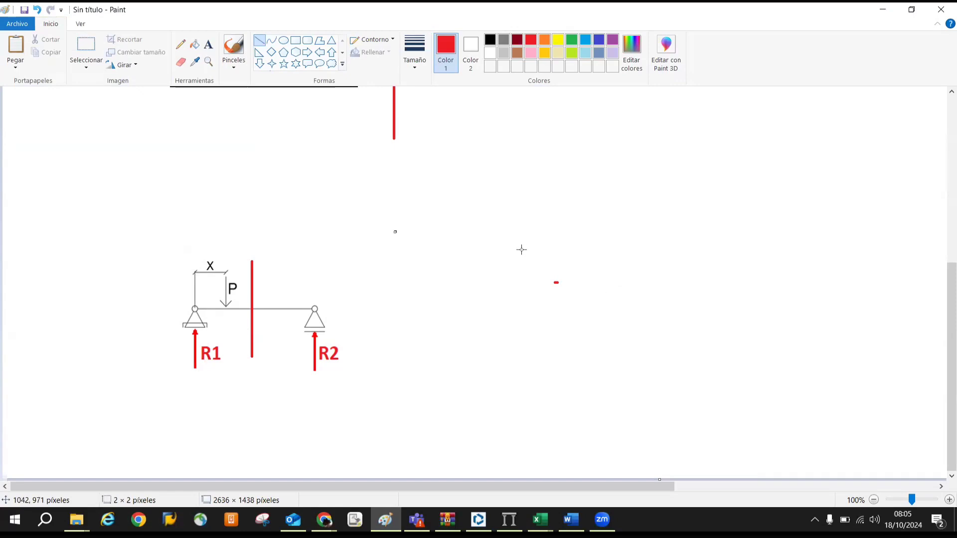
Switch back to the Libro1 workbook in Excel and begin the M12 formula in H10 with +B10*$C$3/2-
{"action": "key", "text": "alt+Tab"}
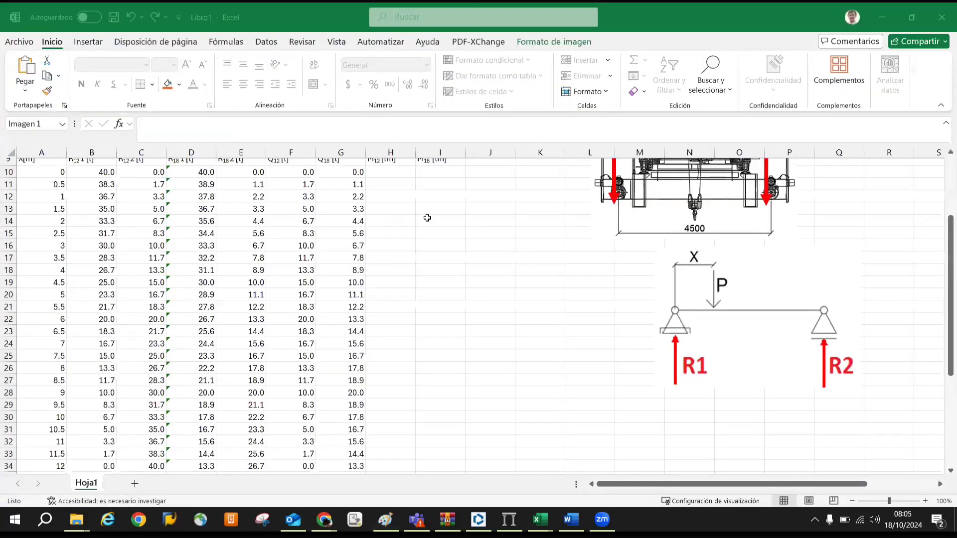
{"action": "scroll", "coordinate": [413, 246], "scroll_direction": "up", "scroll_amount": 2}
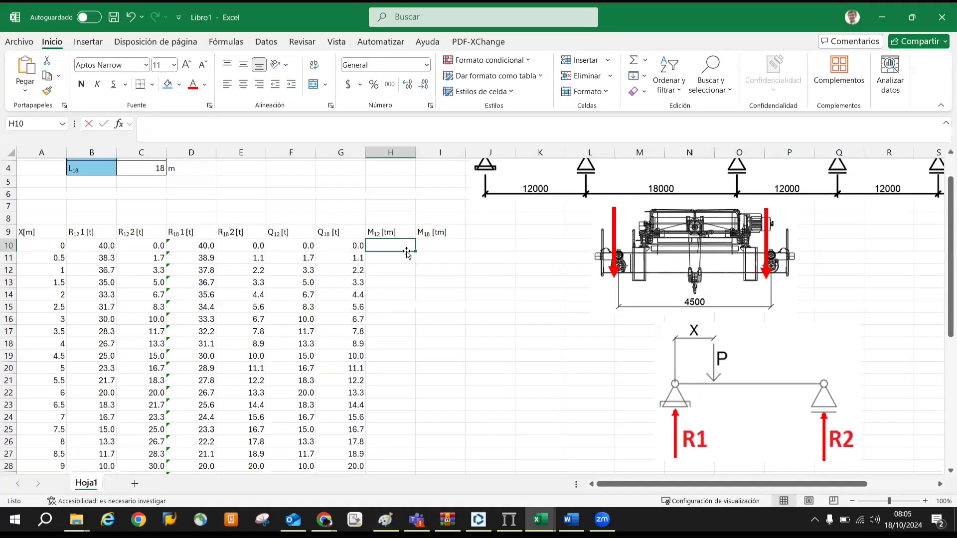
{"action": "type", "text": "+"}
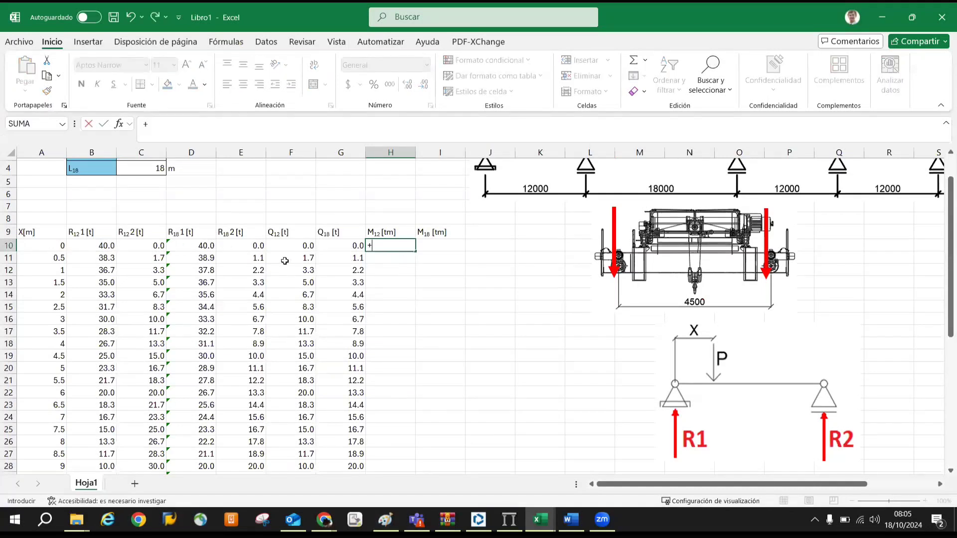
{"action": "left_click", "coordinate": [107, 247]}
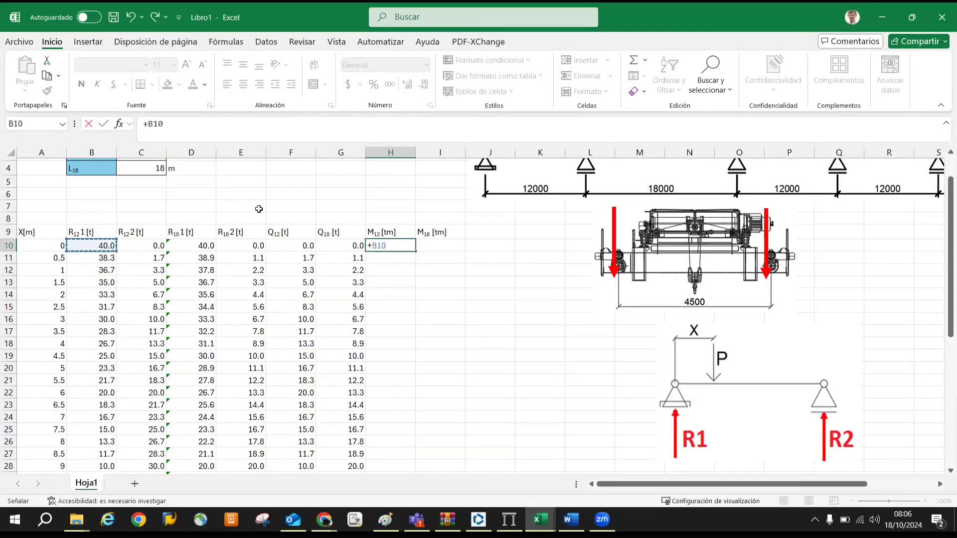
{"action": "left_click", "coordinate": [202, 123]}
{"action": "type", "text": "*"}
{"action": "scroll", "coordinate": [212, 196], "scroll_direction": "up", "scroll_amount": 1}
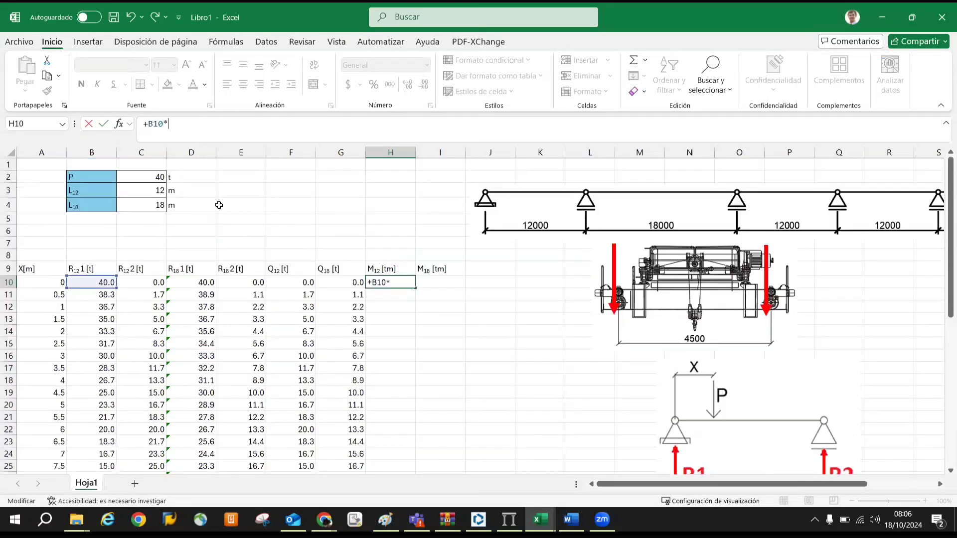
{"action": "left_click", "coordinate": [149, 192]}
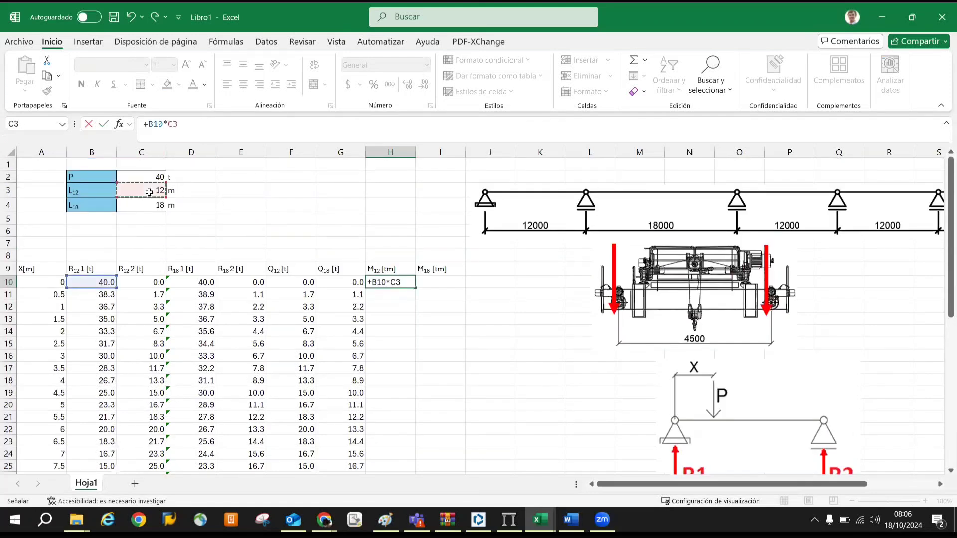
{"action": "left_click", "coordinate": [179, 127]}
{"action": "type", "text": "/2"}
{"action": "key", "text": "F4"}
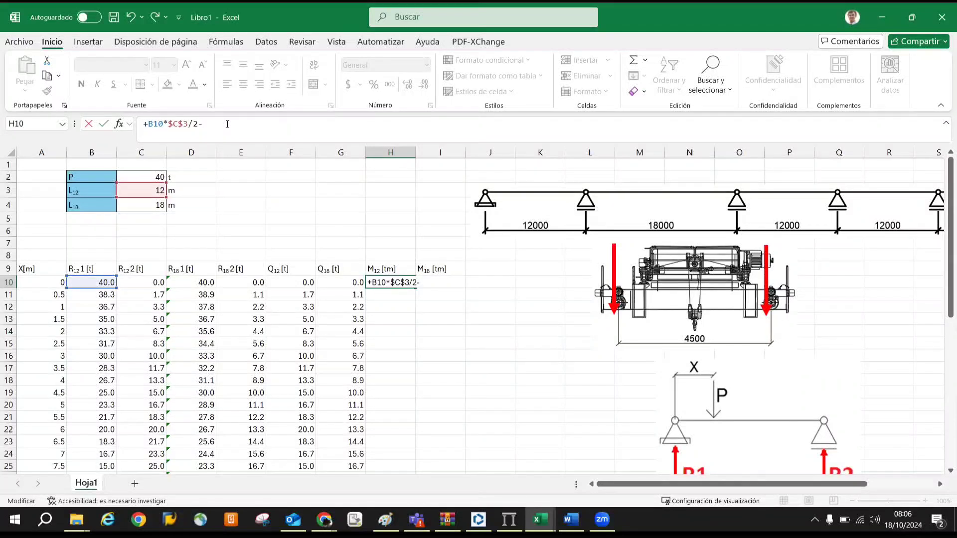
Extend the H10 formula with an SI function whose condition is A10<C3/2
{"action": "type", "text": "si("}
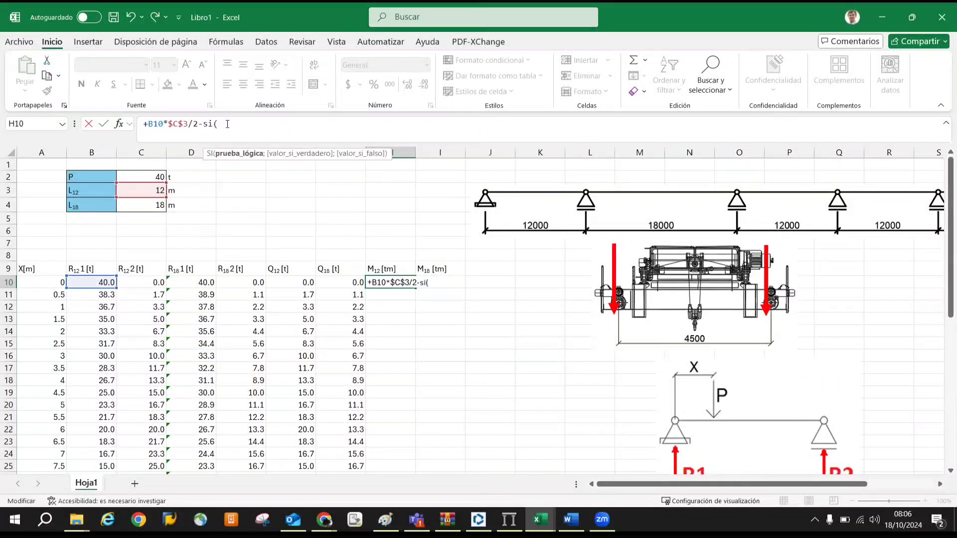
{"action": "left_click", "coordinate": [46, 283]}
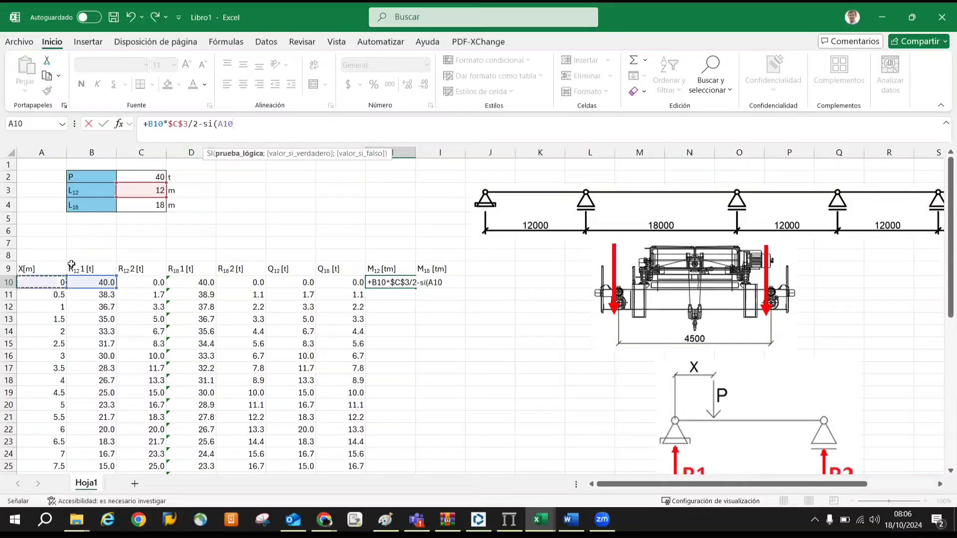
{"action": "type", "text": ">"}
{"action": "type", "text": "<"}
{"action": "left_click", "coordinate": [151, 192]}
{"action": "type", "text": "/2"}
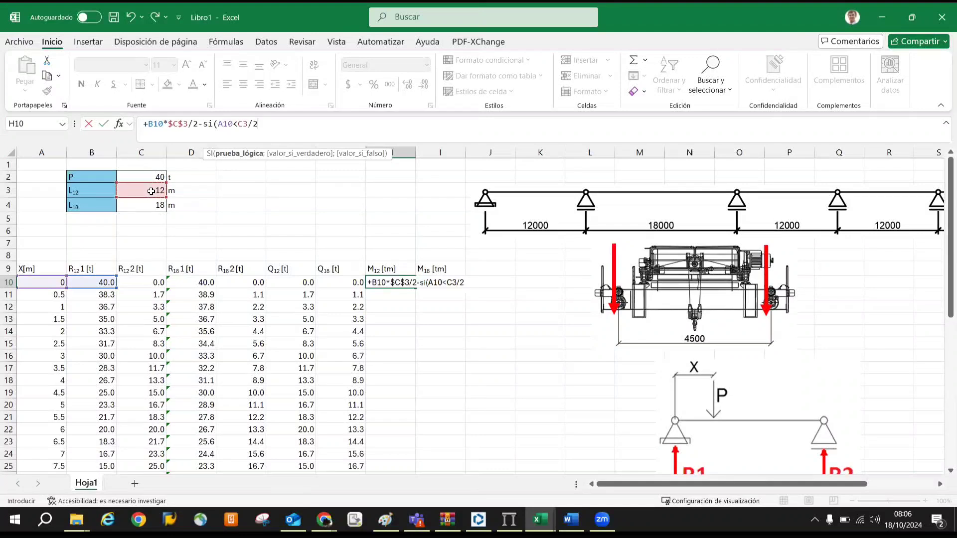
{"action": "type", "text": ")"}
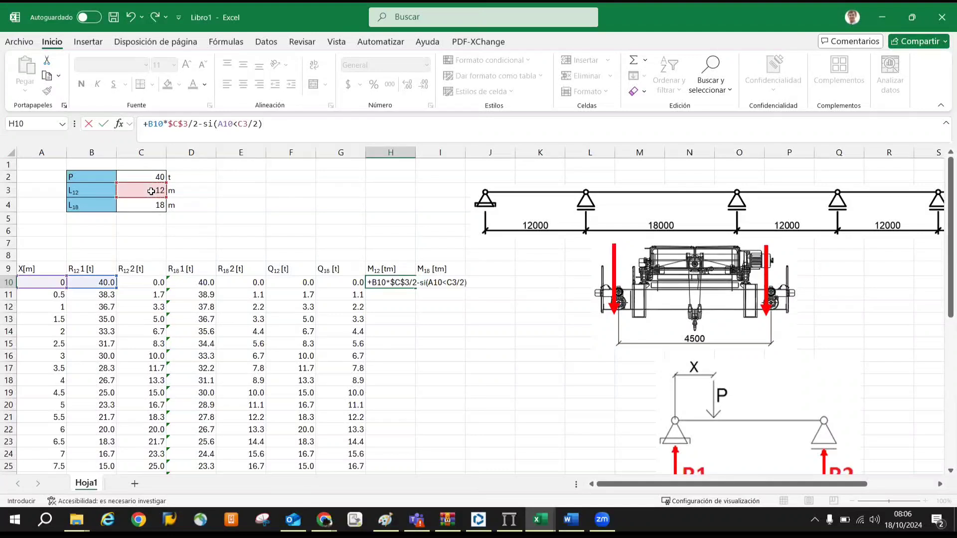
{"action": "key", "text": "BackSpace"}
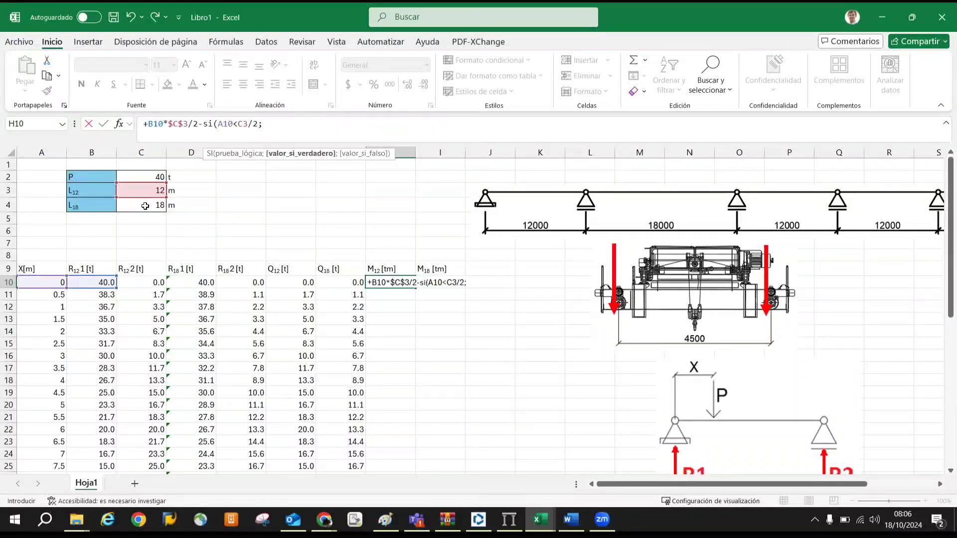
Enter C2*(C3/2-A10) as the value if true of the SI function in H10
{"action": "left_click", "coordinate": [141, 177]}
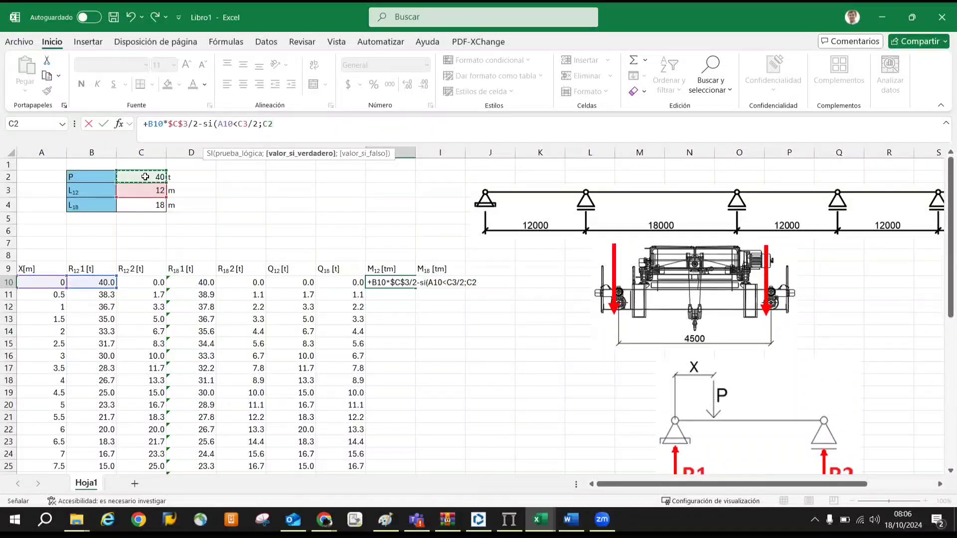
{"action": "type", "text": "*"}
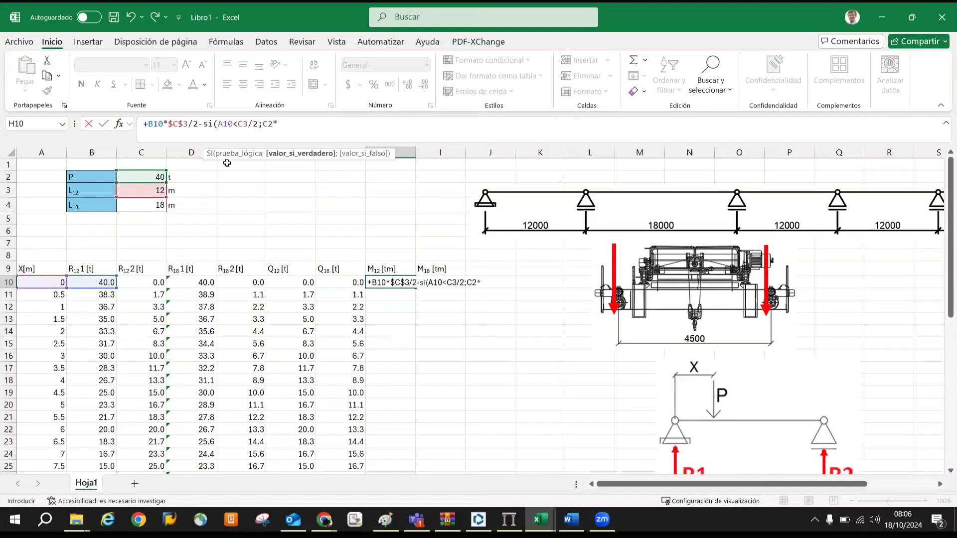
{"action": "left_click", "coordinate": [95, 280]}
{"action": "left_click", "coordinate": [150, 190]}
{"action": "type", "text": "/2"}
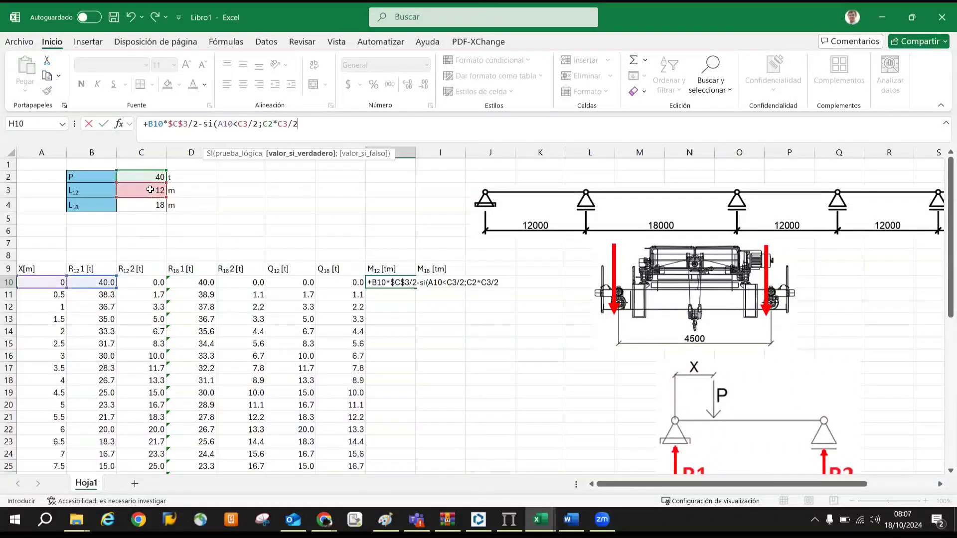
{"action": "left_click", "coordinate": [281, 123]}
{"action": "type", "text": "(C3/2-"}
{"action": "left_click", "coordinate": [45, 282]}
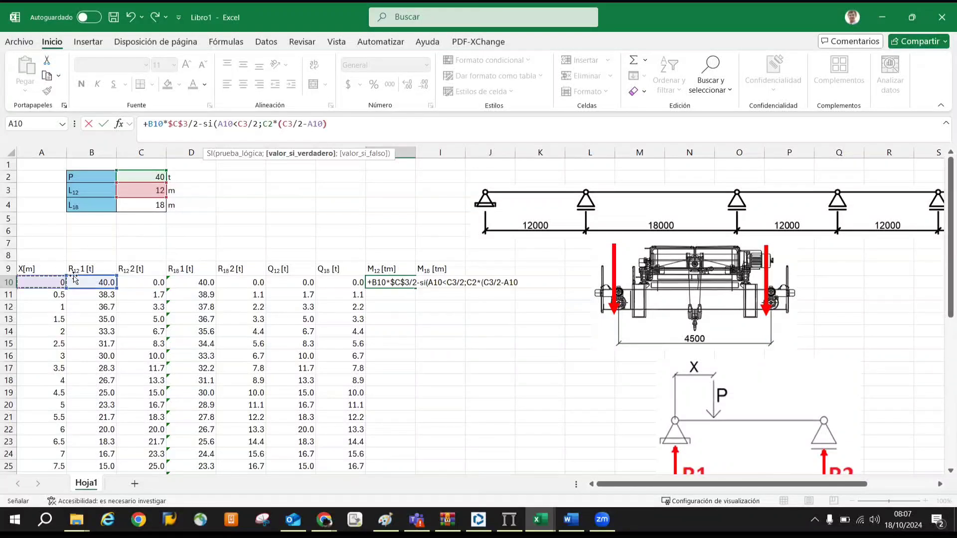
{"action": "type", "text": "))"}
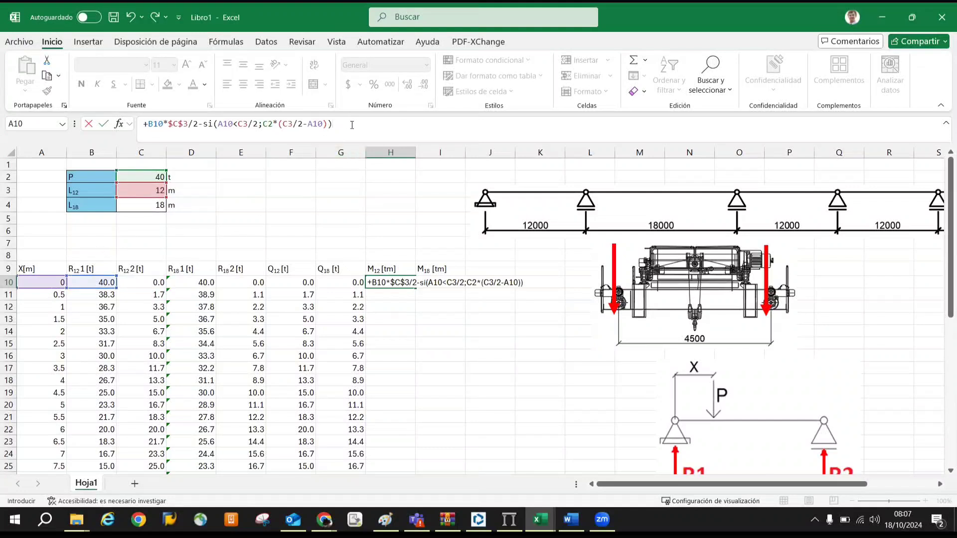
Set the SI function's value if false to 0 and complete the H10 formula
{"action": "key", "text": "BackSpace"}
{"action": "type", "text": ";0"}
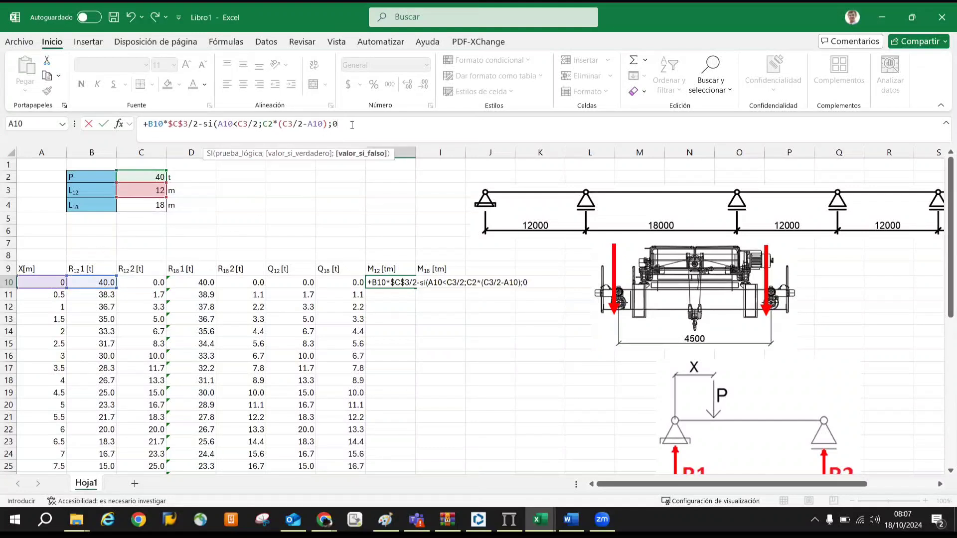
{"action": "type", "text": ")"}
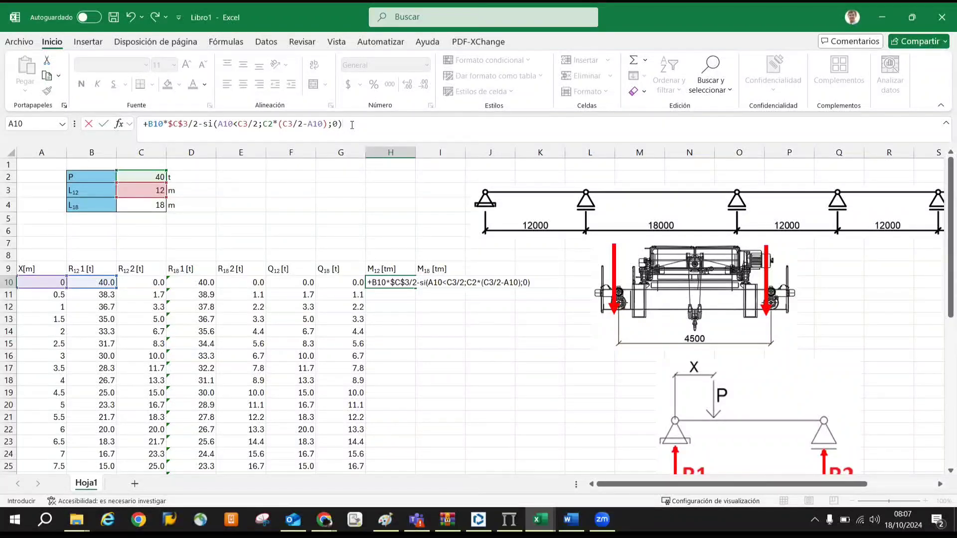
{"action": "key", "text": "Return"}
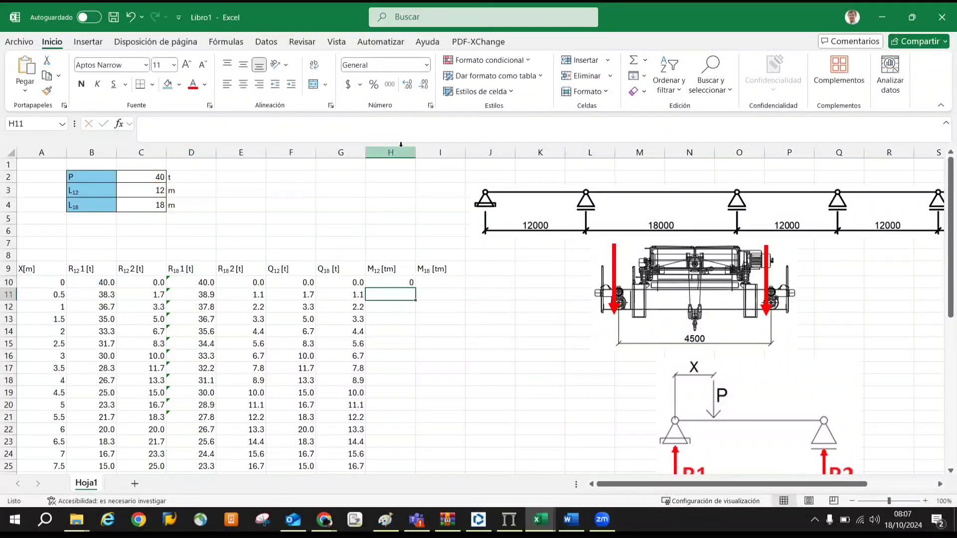
Make the C2 and C3 references inside the SI function of the H10 formula absolute, as $C$2 and $C$3
{"action": "left_click", "coordinate": [408, 281]}
{"action": "scroll", "coordinate": [412, 178], "scroll_direction": "down", "scroll_amount": 3}
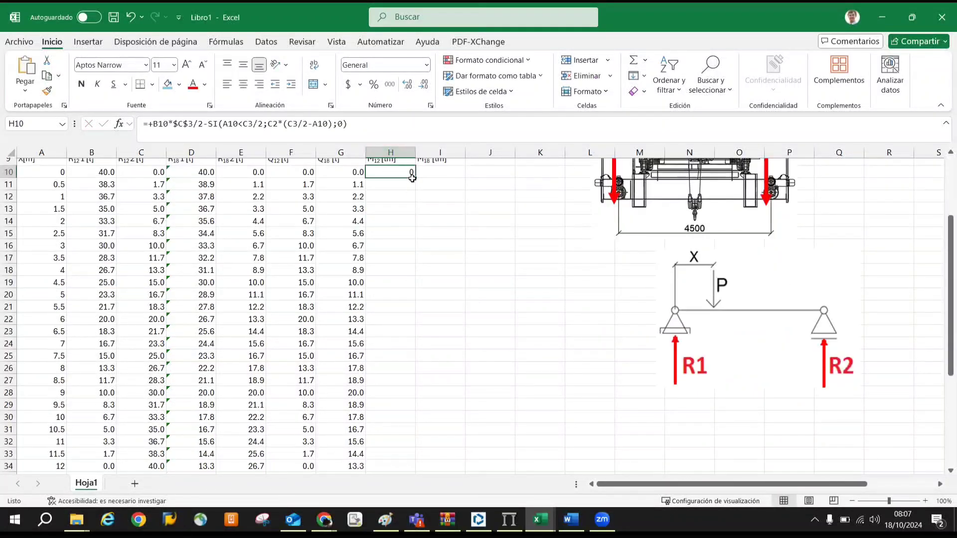
{"action": "left_click_drag", "start_coordinate": [414, 178], "coordinate": [403, 195]}
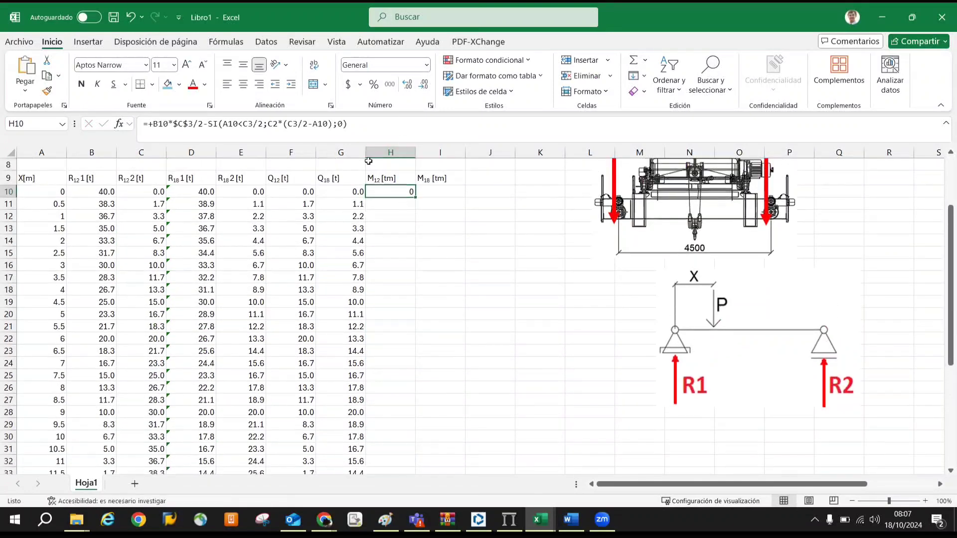
{"action": "left_click", "coordinate": [314, 124]}
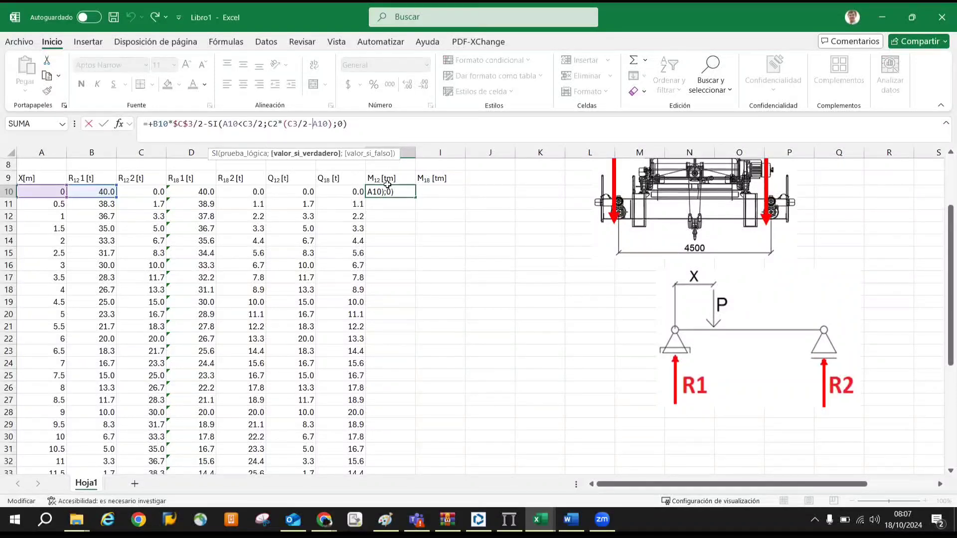
{"action": "scroll", "coordinate": [278, 163], "scroll_direction": "up", "scroll_amount": 3}
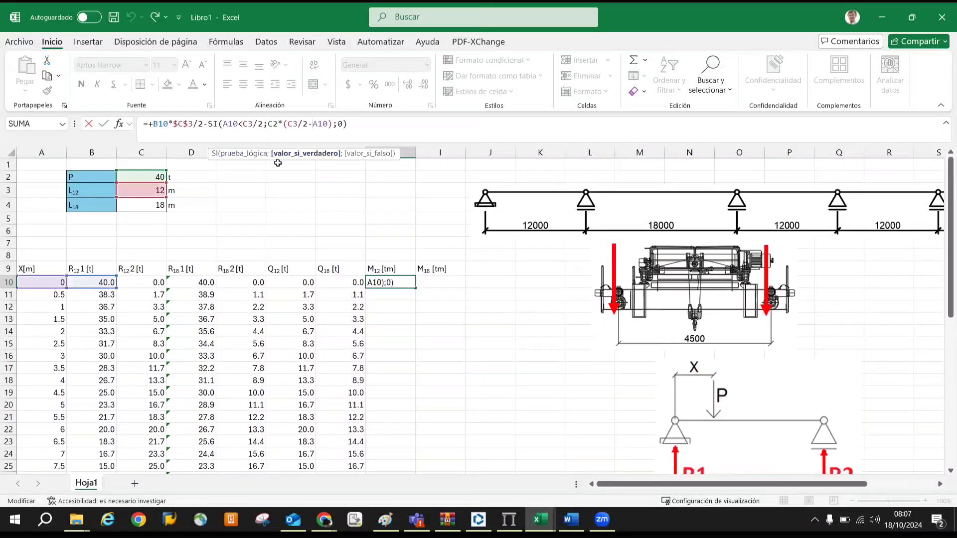
{"action": "left_click", "coordinate": [274, 124]}
{"action": "key", "text": "F4"}
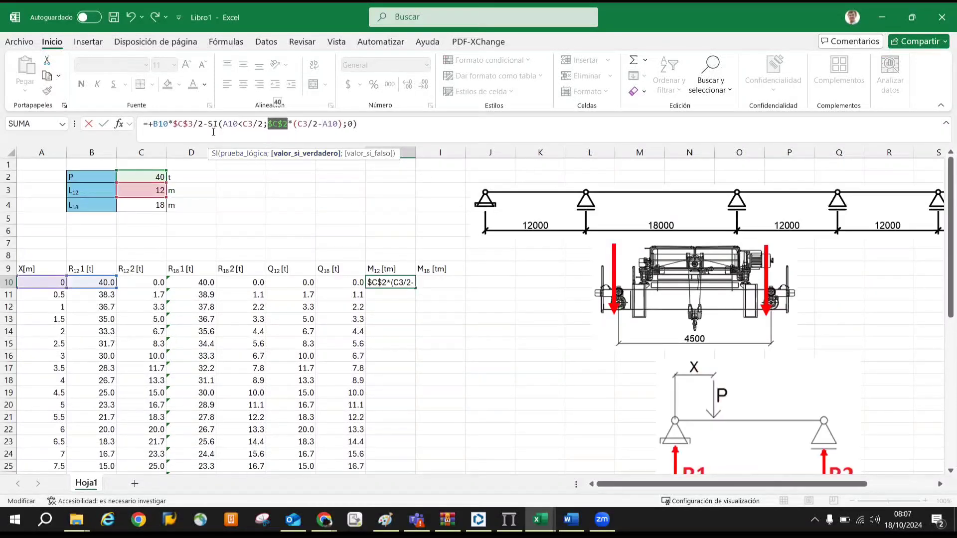
{"action": "left_click", "coordinate": [299, 124]}
{"action": "key", "text": "F4"}
{"action": "left_click", "coordinate": [248, 124]}
{"action": "key", "text": "F4"}
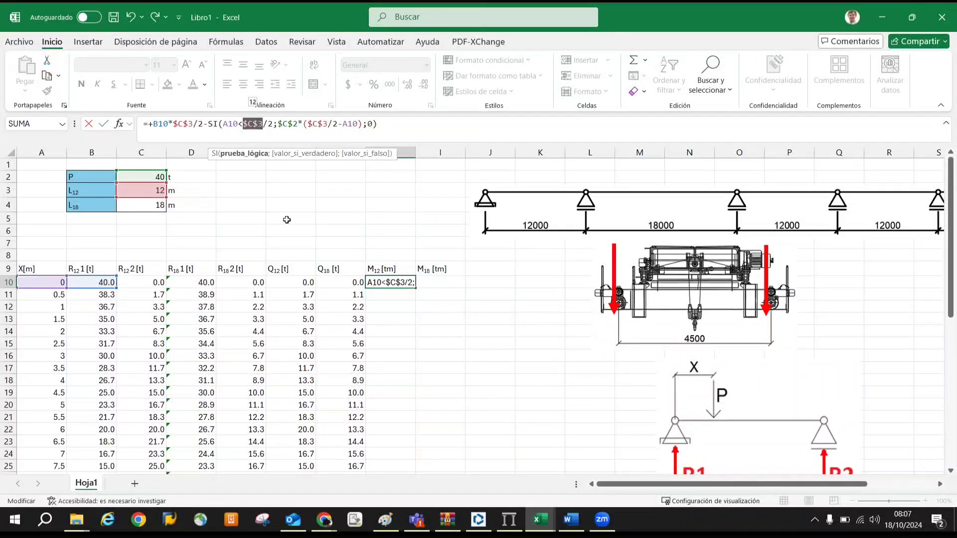
{"action": "key", "text": "Return"}
Fill the H10 formula down the M12 column to H34 and review the filled moments
{"action": "scroll", "coordinate": [372, 252], "scroll_direction": "down", "scroll_amount": 4}
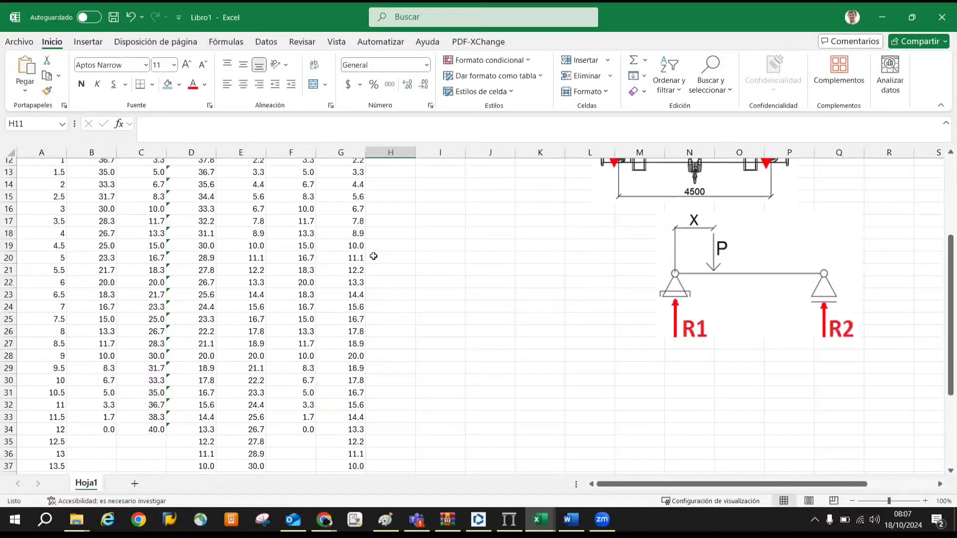
{"action": "scroll", "coordinate": [367, 186], "scroll_direction": "up", "scroll_amount": 1}
{"action": "left_click", "coordinate": [400, 172]}
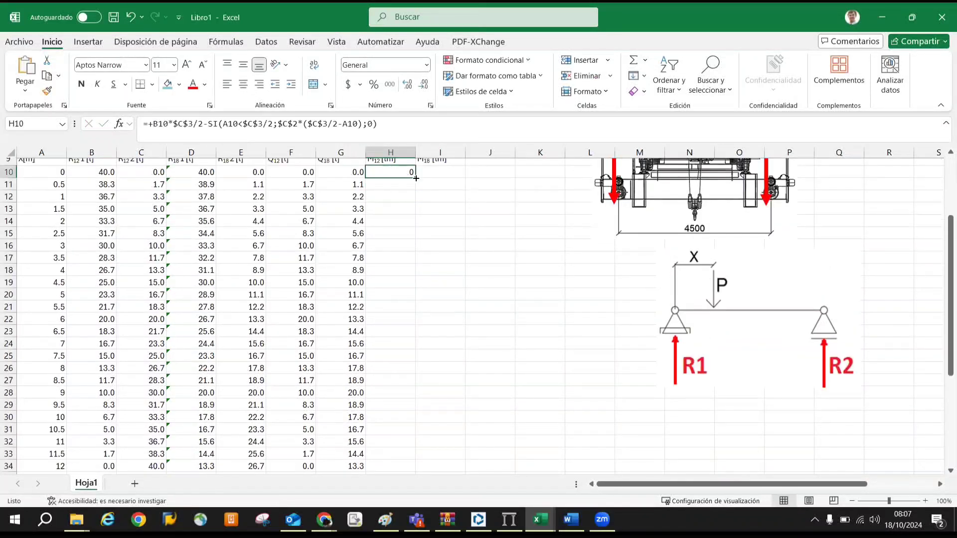
{"action": "left_click_drag", "start_coordinate": [416, 178], "coordinate": [414, 448]}
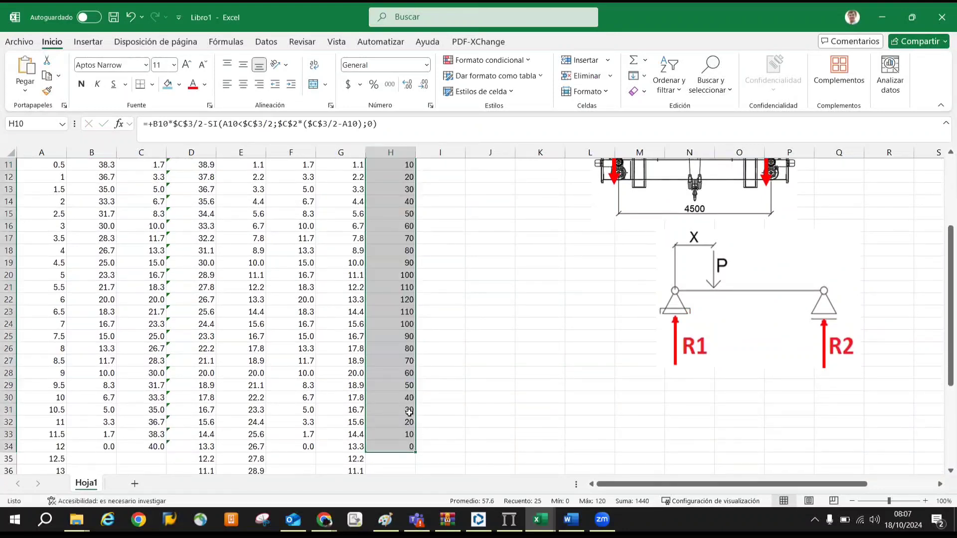
{"action": "scroll", "coordinate": [408, 277], "scroll_direction": "up", "scroll_amount": 2}
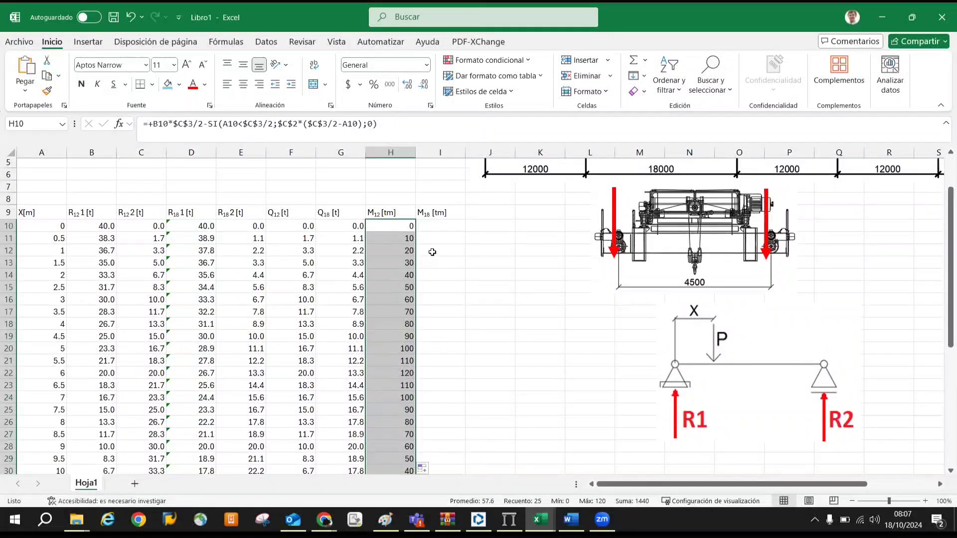
{"action": "scroll", "coordinate": [424, 242], "scroll_direction": "down", "scroll_amount": 2}
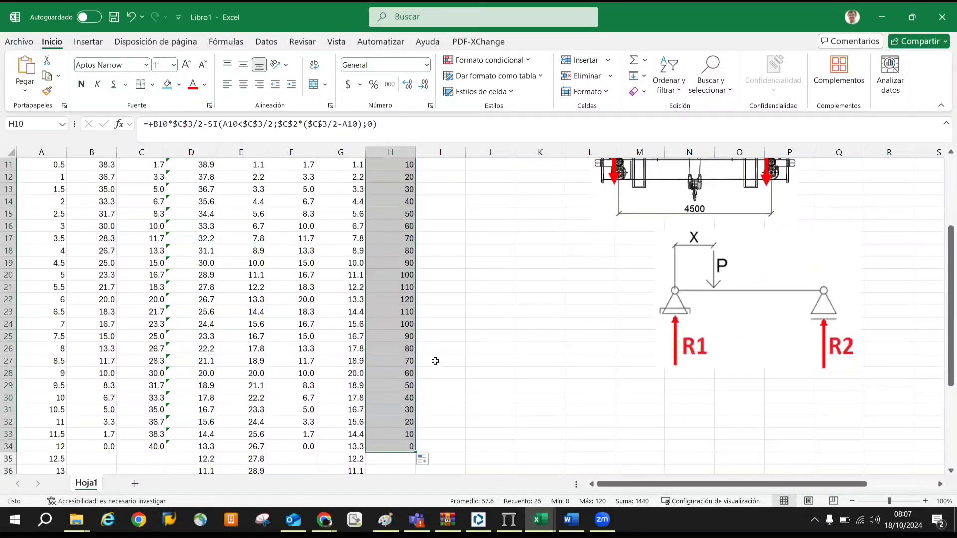
{"action": "scroll", "coordinate": [409, 309], "scroll_direction": "up", "scroll_amount": 1}
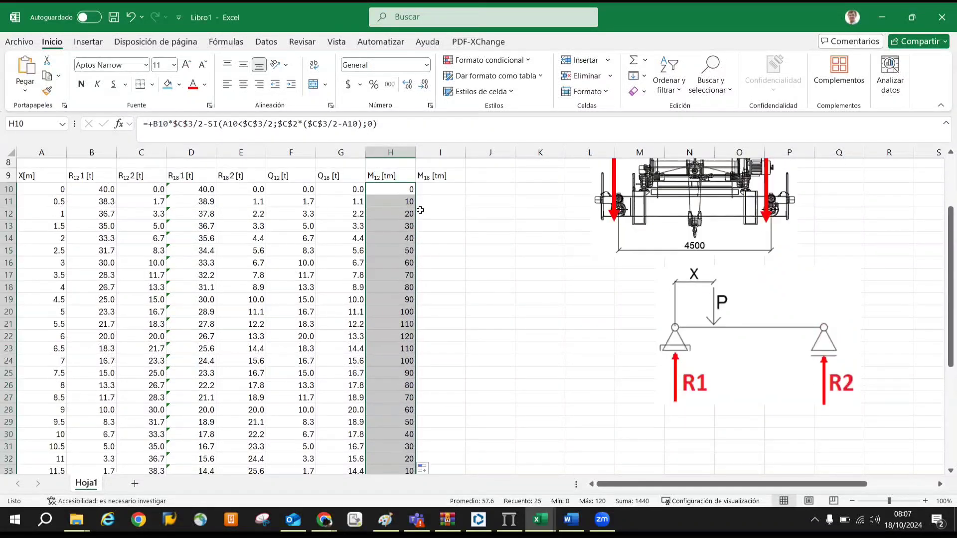
{"action": "scroll", "coordinate": [414, 349], "scroll_direction": "down", "scroll_amount": 1}
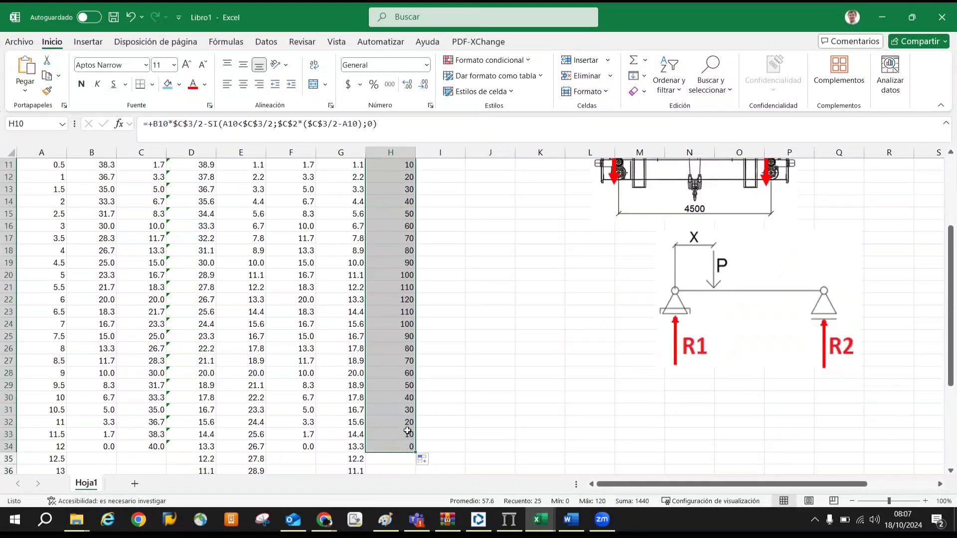
{"action": "key", "text": "ctrl+c"}
{"action": "scroll", "coordinate": [393, 383], "scroll_direction": "up", "scroll_amount": 3}
{"action": "left_click", "coordinate": [442, 259]}
{"action": "key", "text": "ctrl+v"}
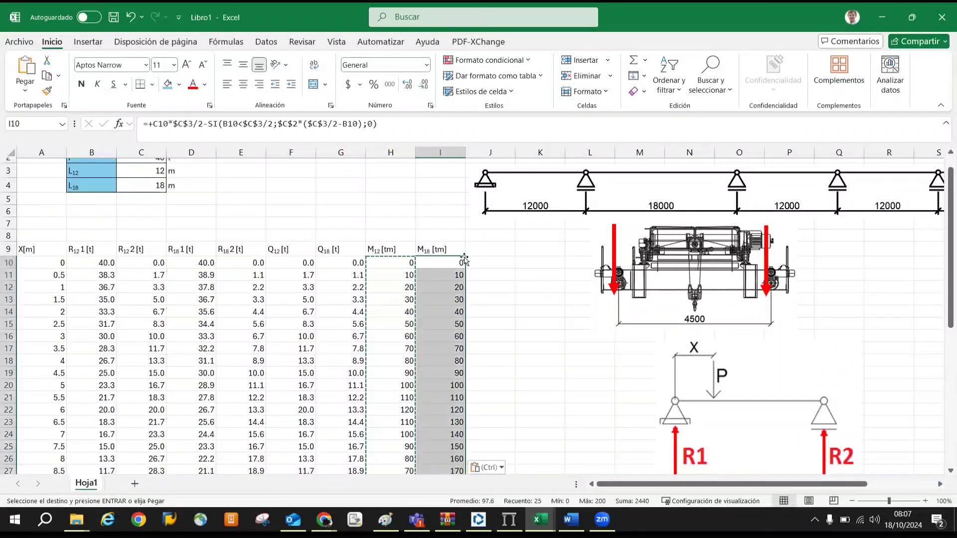
{"action": "scroll", "coordinate": [451, 221], "scroll_direction": "down", "scroll_amount": 3}
{"action": "scroll", "coordinate": [450, 221], "scroll_direction": "up", "scroll_amount": 3}
{"action": "left_click", "coordinate": [443, 263]}
{"action": "left_click", "coordinate": [218, 124]}
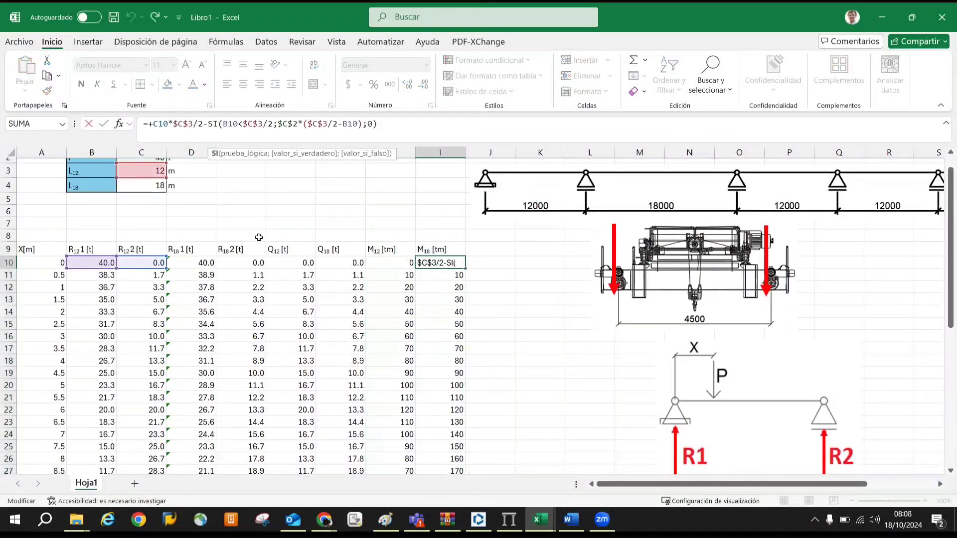
{"action": "key", "text": "Escape"}
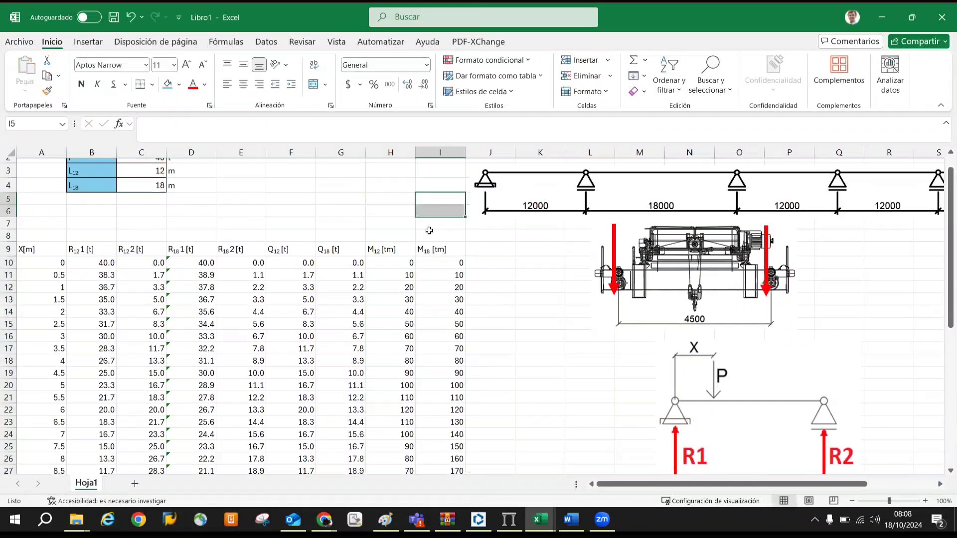
{"action": "key", "text": "ctrl+shift+Down"}
{"action": "key", "text": "Delete"}
Copy the H10 formula's text and paste it into I10 so its cell references do not shift
{"action": "left_click", "coordinate": [394, 263]}
{"action": "left_click", "coordinate": [380, 124]}
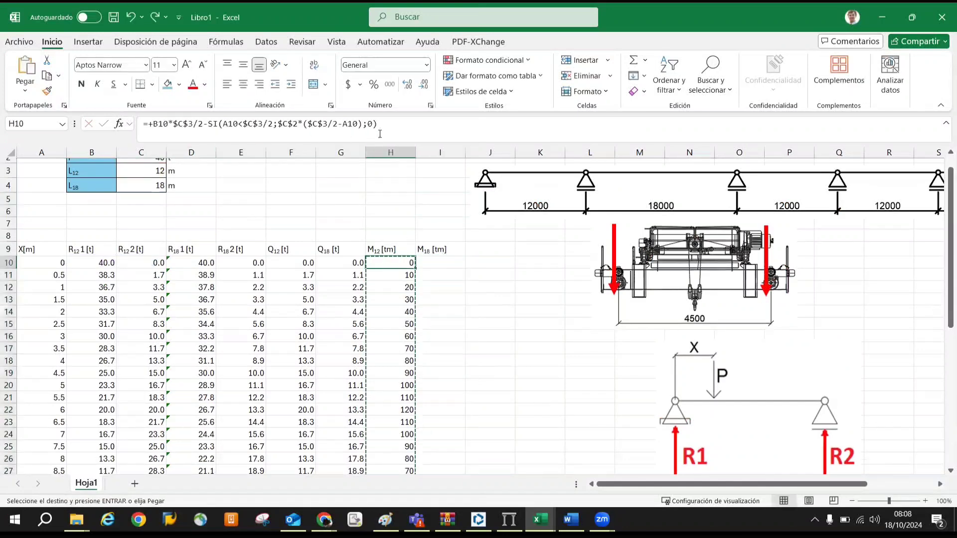
{"action": "left_click_drag", "start_coordinate": [401, 125], "coordinate": [26, 80]}
{"action": "key", "text": "ctrl+c"}
{"action": "key", "text": "Tab"}
{"action": "left_click", "coordinate": [283, 138]}
{"action": "key", "text": "ctrl+v"}
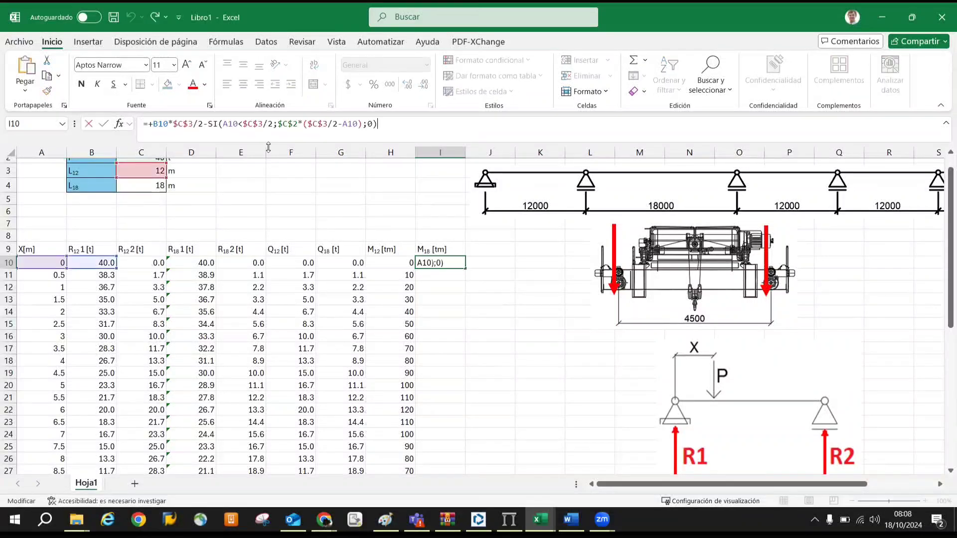
Change the $C$3 span references in the I10 formula to $C$4, the 18 m span
{"action": "left_click", "coordinate": [284, 138]}
{"action": "scroll", "coordinate": [139, 194], "scroll_direction": "up", "scroll_amount": 1}
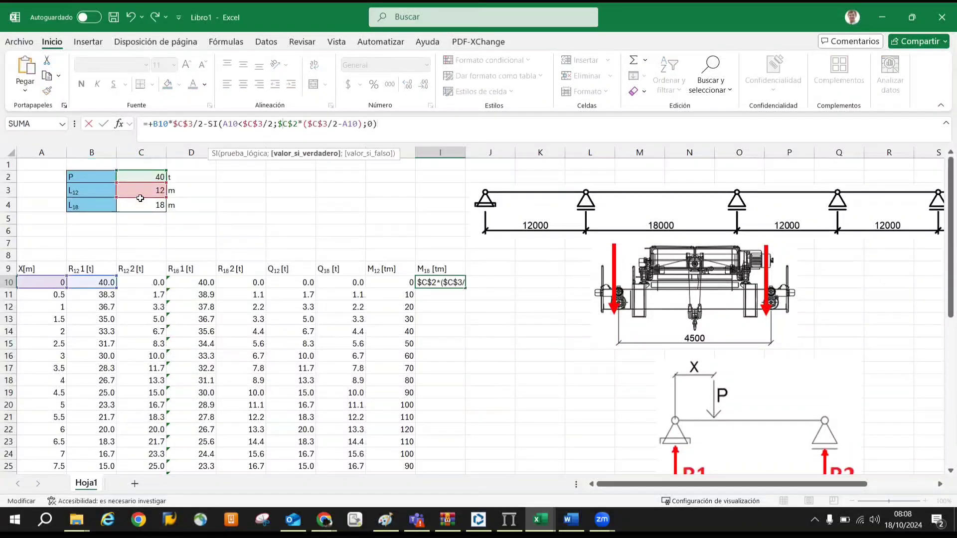
{"action": "left_click_drag", "start_coordinate": [165, 197], "coordinate": [163, 205]}
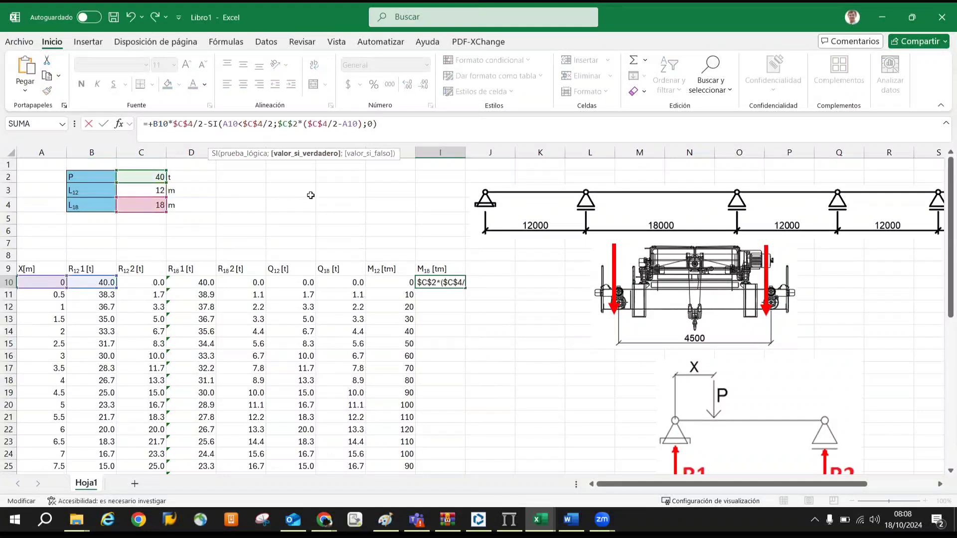
{"action": "key", "text": "Return"}
Fill the I10 formula down the M18 column to I46 and review the moments
{"action": "left_click", "coordinate": [454, 282]}
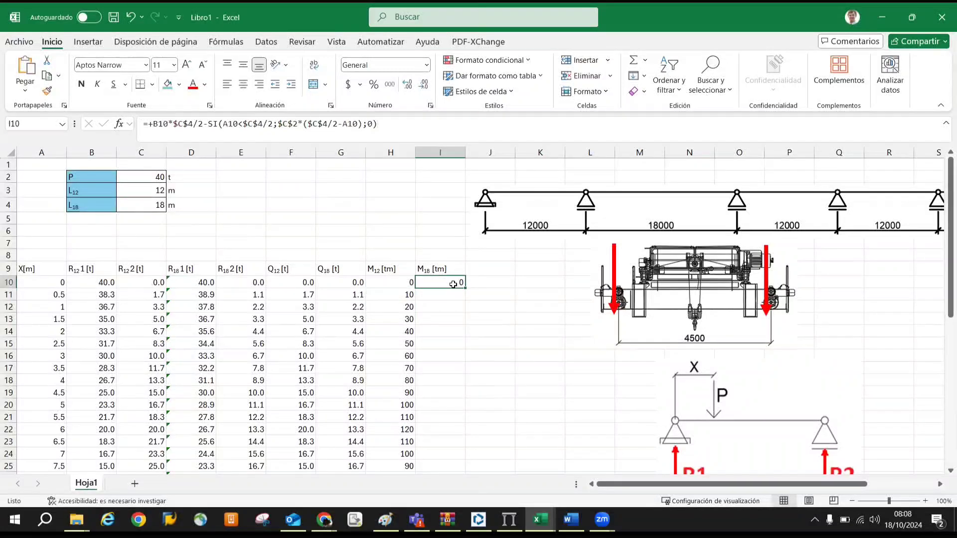
{"action": "scroll", "coordinate": [462, 221], "scroll_direction": "down", "scroll_amount": 3}
{"action": "double_click", "coordinate": [466, 178]}
{"action": "scroll", "coordinate": [483, 235], "scroll_direction": "down", "scroll_amount": 6}
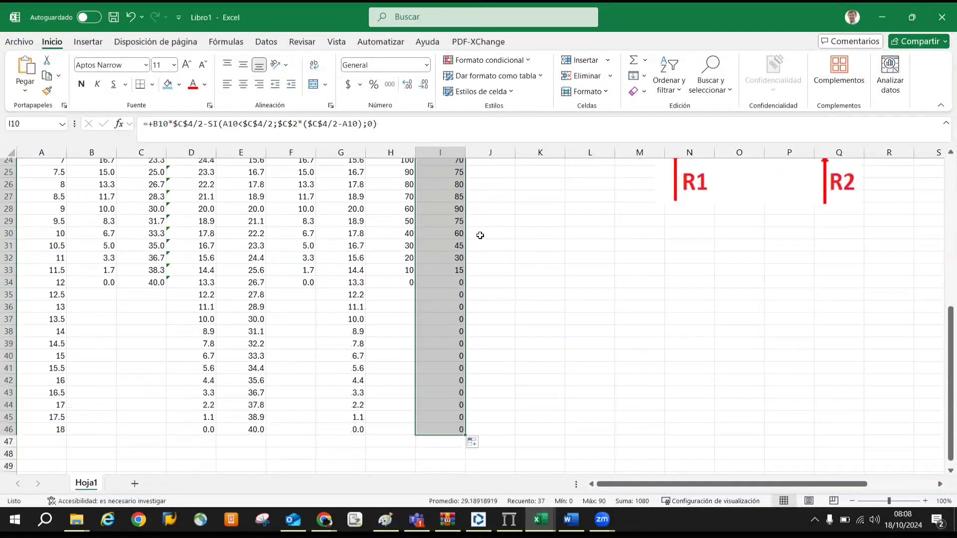
{"action": "scroll", "coordinate": [467, 345], "scroll_direction": "up", "scroll_amount": 9}
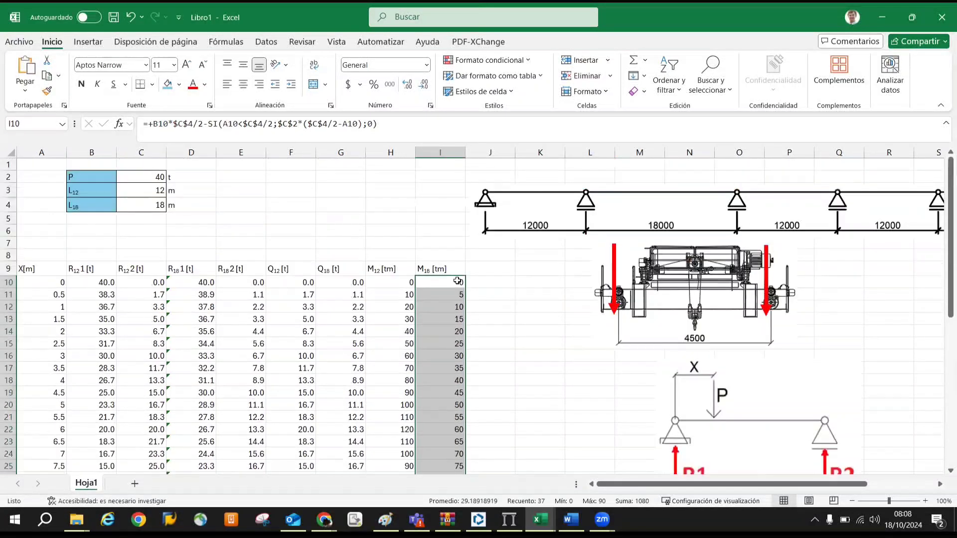
Inspect the cell references in the I10 formula and compare them with the values down the M18 column
{"action": "left_click", "coordinate": [447, 281]}
{"action": "left_click", "coordinate": [189, 133]}
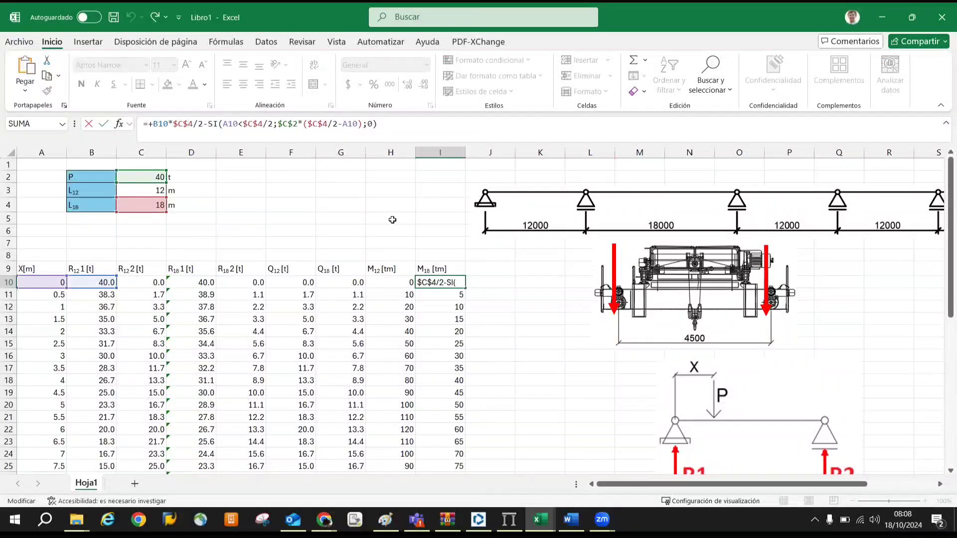
{"action": "scroll", "coordinate": [392, 220], "scroll_direction": "down", "scroll_amount": 8}
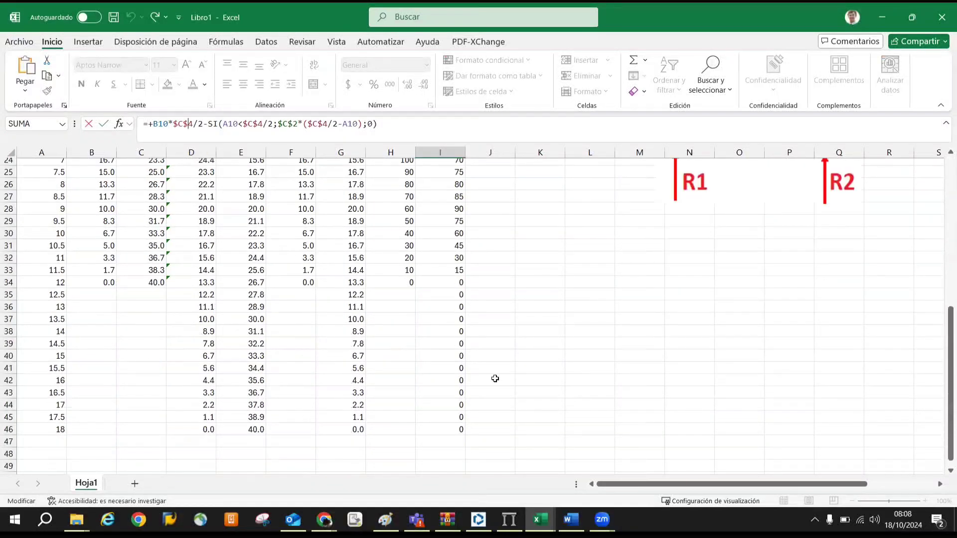
{"action": "scroll", "coordinate": [493, 349], "scroll_direction": "up", "scroll_amount": 7}
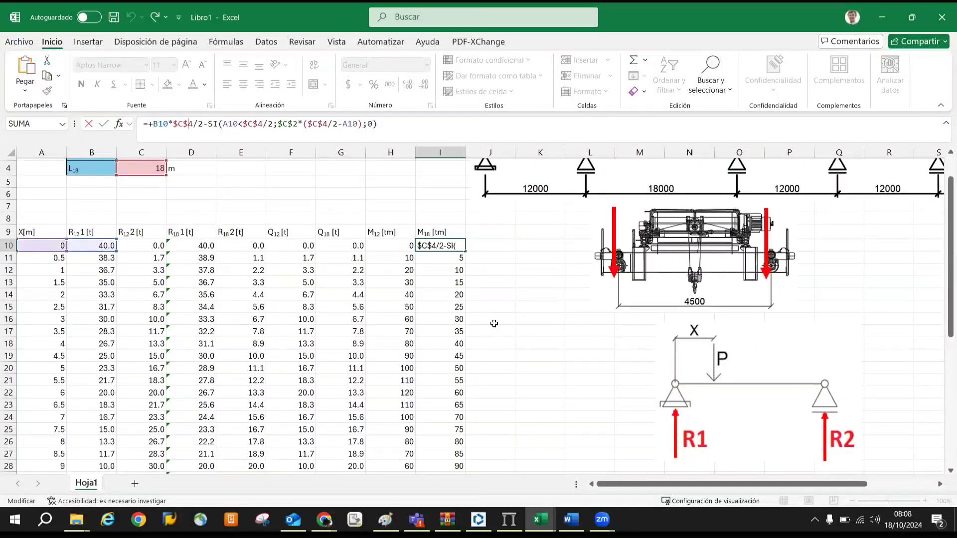
{"action": "key", "text": "ctrl+Return"}
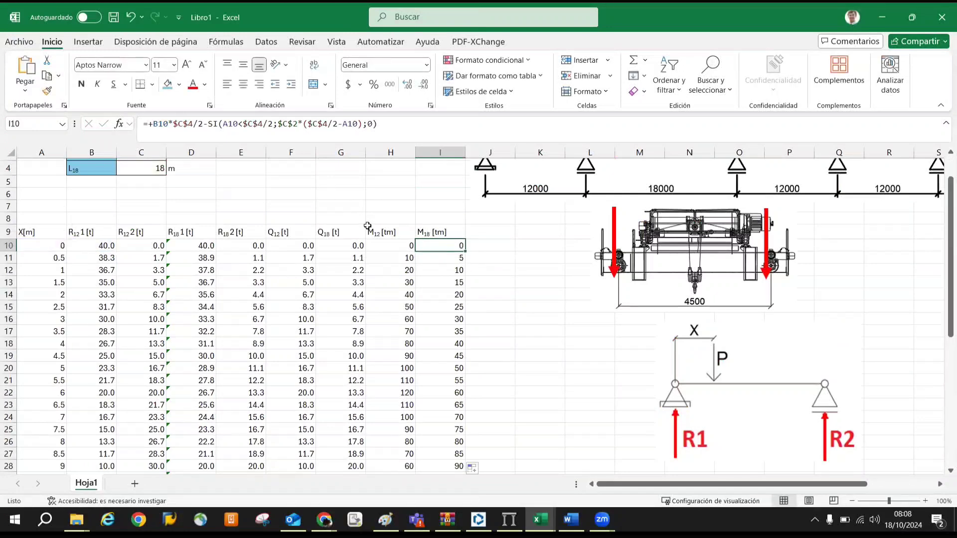
{"action": "left_click", "coordinate": [198, 124]}
{"action": "scroll", "coordinate": [260, 199], "scroll_direction": "up", "scroll_amount": 1}
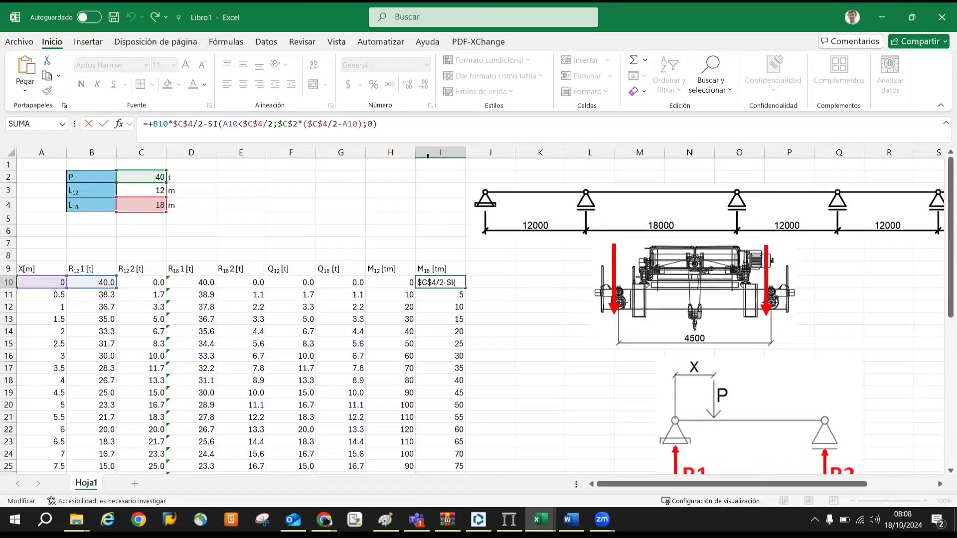
{"action": "key", "text": "Return"}
{"action": "scroll", "coordinate": [453, 207], "scroll_direction": "down", "scroll_amount": 2}
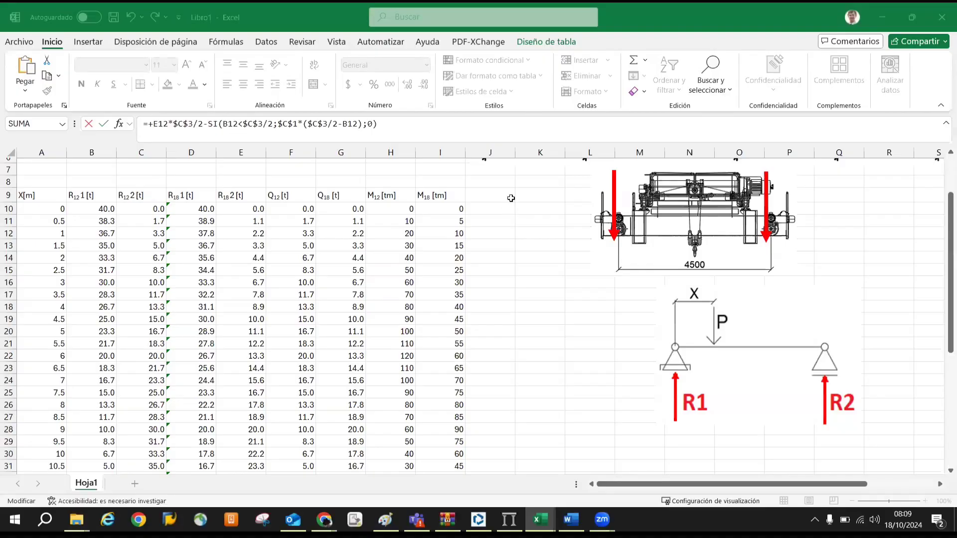
Exit the J12 formula in the TP 2 - VPG.xlsx workbook unchanged, return to Libro1 and check the M12 formula in H10
{"action": "left_click", "coordinate": [449, 211]}
{"action": "key", "text": "Escape"}
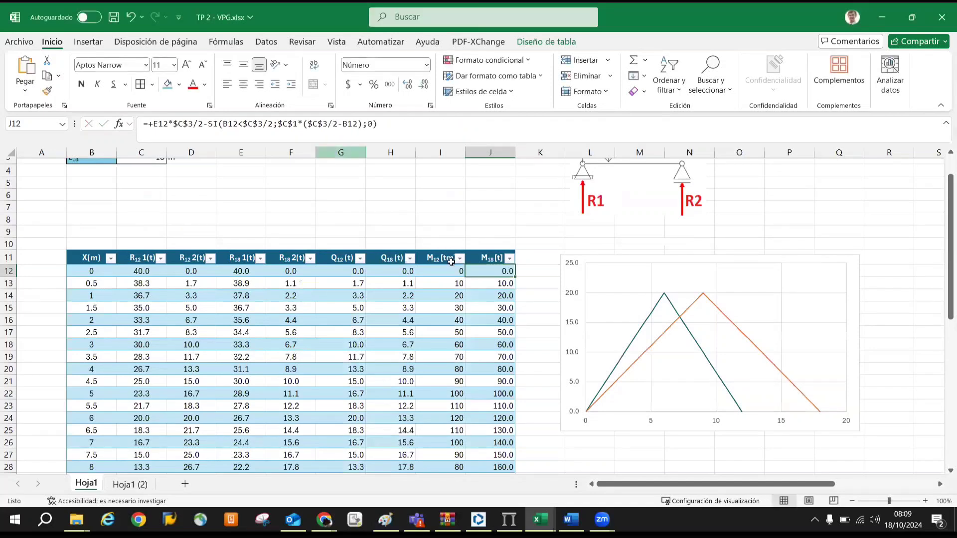
{"action": "key", "text": "alt+Tab"}
{"action": "key", "text": "F2"}
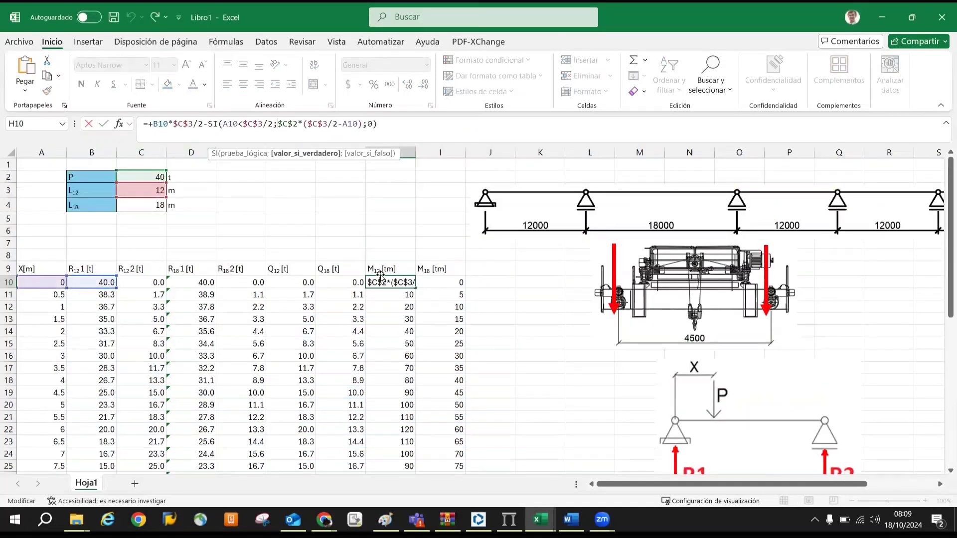
{"action": "key", "text": "Escape"}
Replace the B10 reference in the I10 formula with D10 and fill the formula down the M18 column to I46
{"action": "left_click", "coordinate": [439, 279]}
{"action": "key", "text": "F2"}
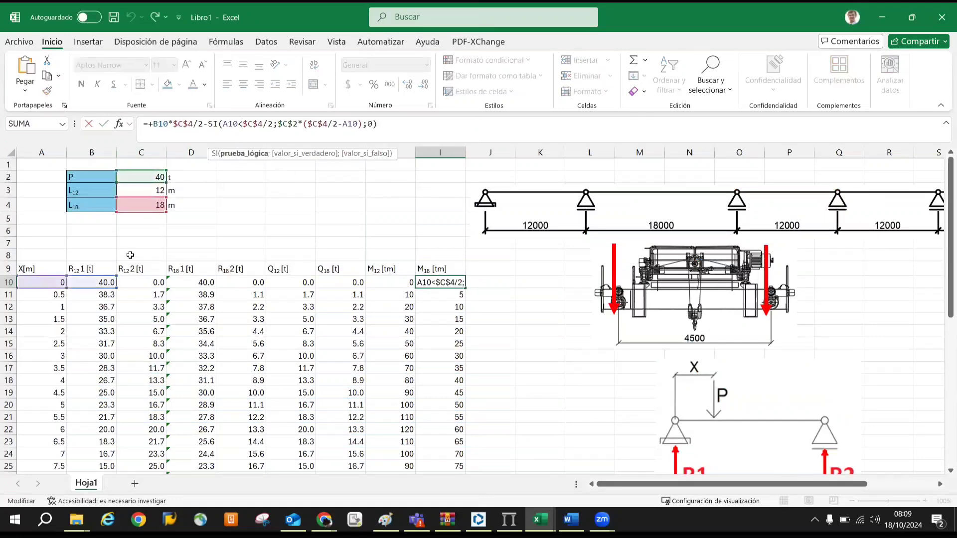
{"action": "left_click_drag", "start_coordinate": [92, 289], "coordinate": [223, 286]}
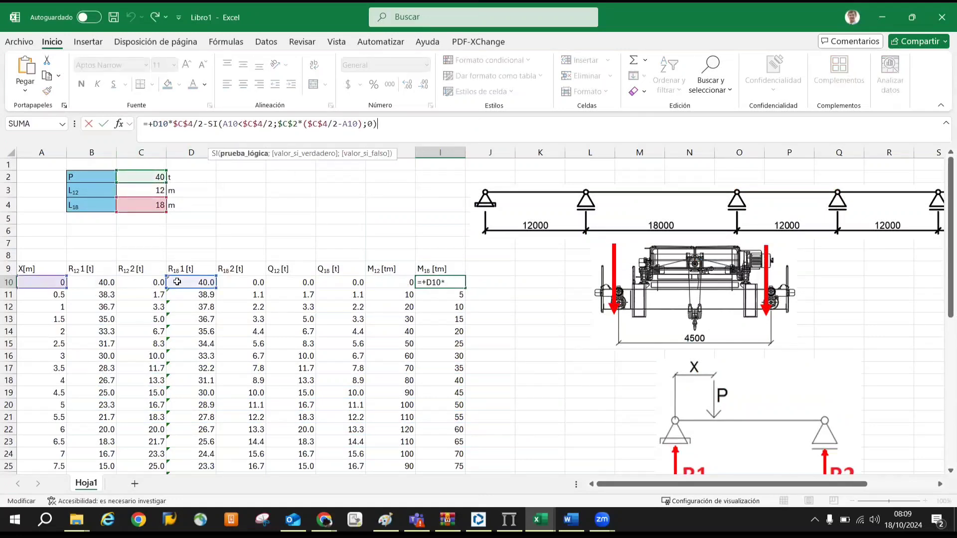
{"action": "key", "text": "ctrl+Return"}
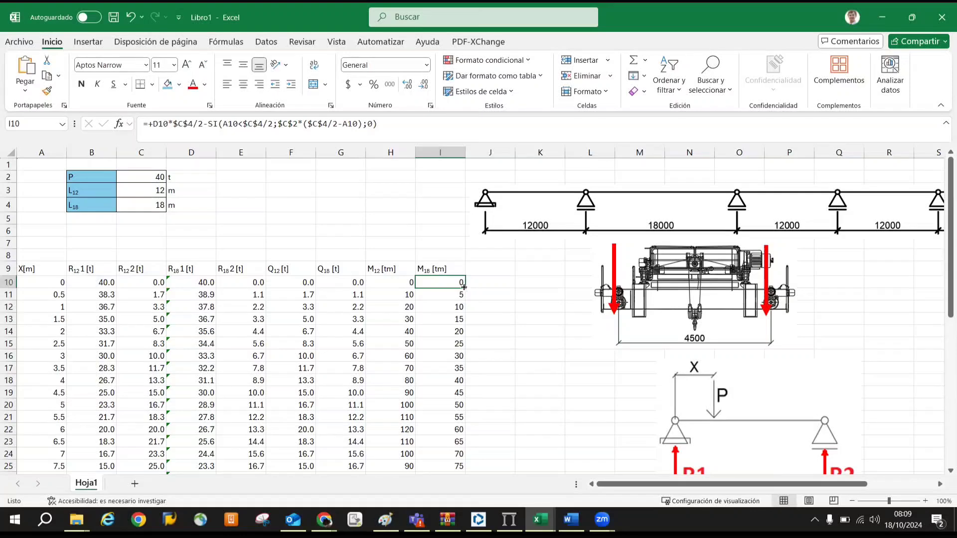
{"action": "left_click_drag", "start_coordinate": [463, 287], "coordinate": [461, 323]}
{"action": "left_click", "coordinate": [498, 315]}
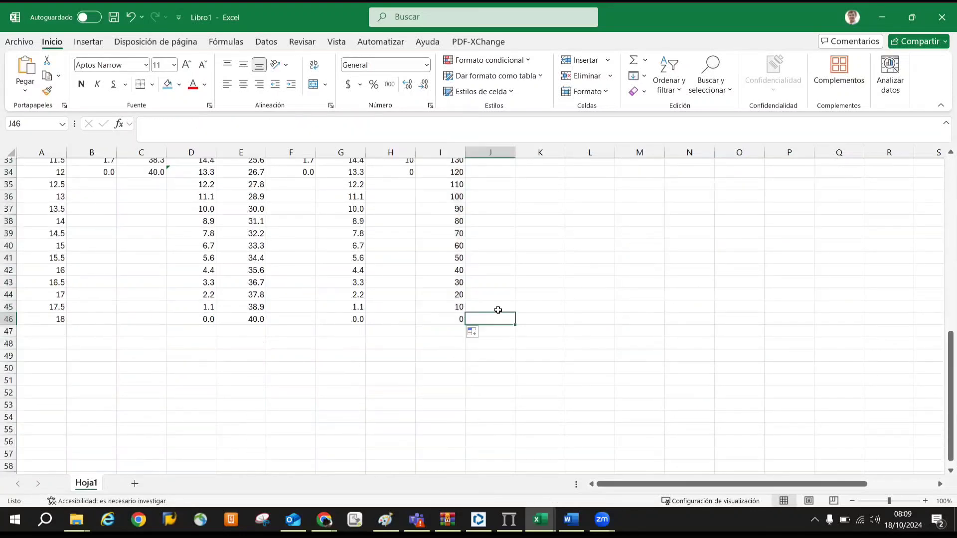
Convert the range A9:I46 into a table with row 9 as headers and centre its contents
{"action": "scroll", "coordinate": [498, 310], "scroll_direction": "up", "scroll_amount": 11}
{"action": "scroll", "coordinate": [463, 349], "scroll_direction": "down", "scroll_amount": 10}
{"action": "left_click", "coordinate": [428, 351]}
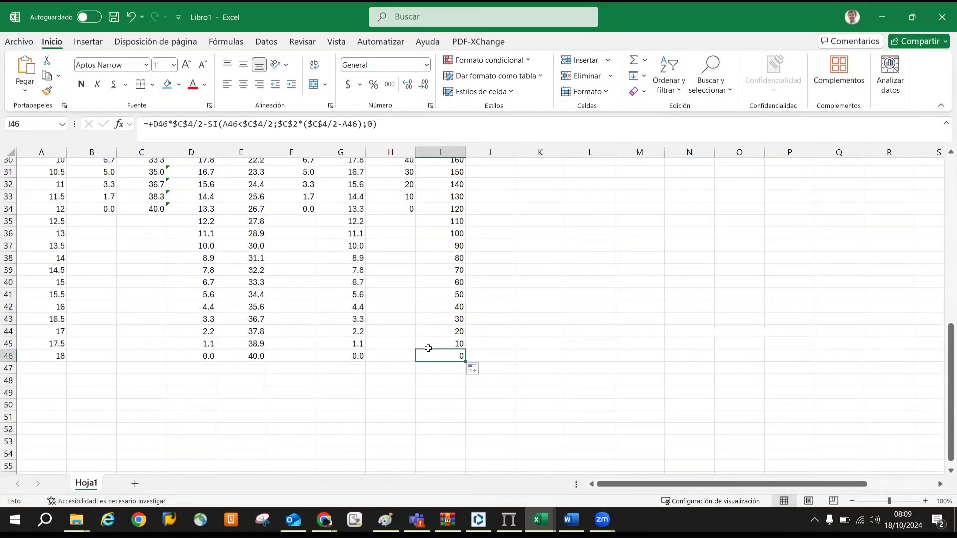
{"action": "left_click_drag", "start_coordinate": [428, 348], "coordinate": [42, 186]}
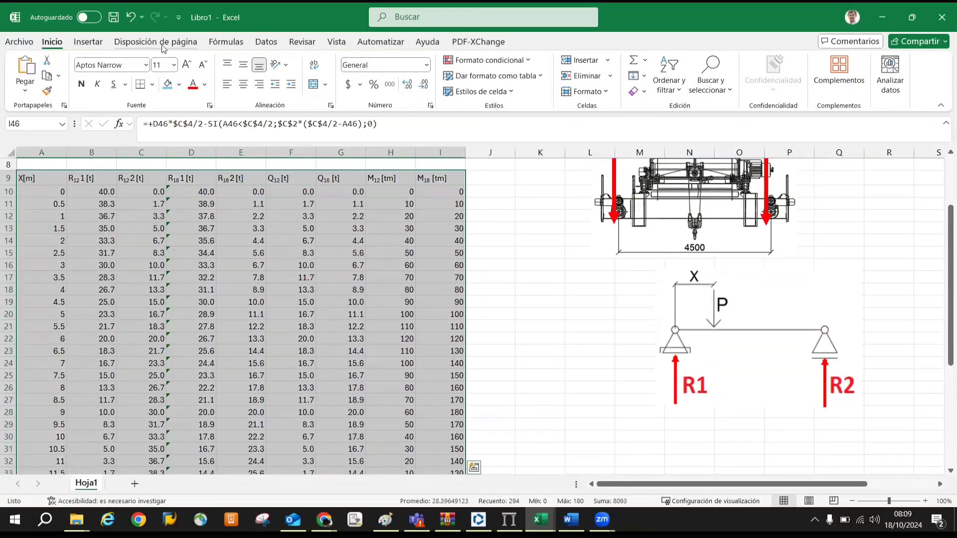
{"action": "left_click", "coordinate": [88, 42]}
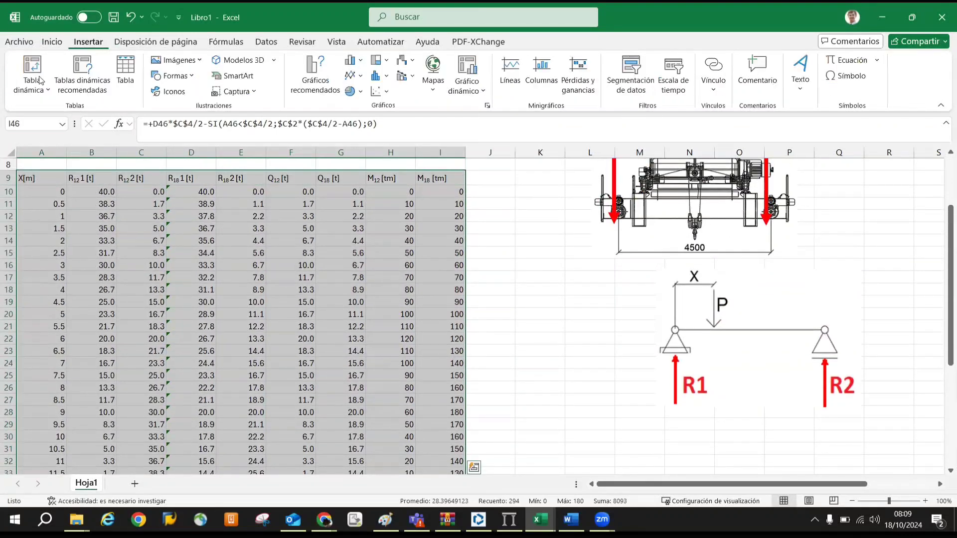
{"action": "left_click", "coordinate": [125, 80]}
{"action": "left_click", "coordinate": [441, 332]}
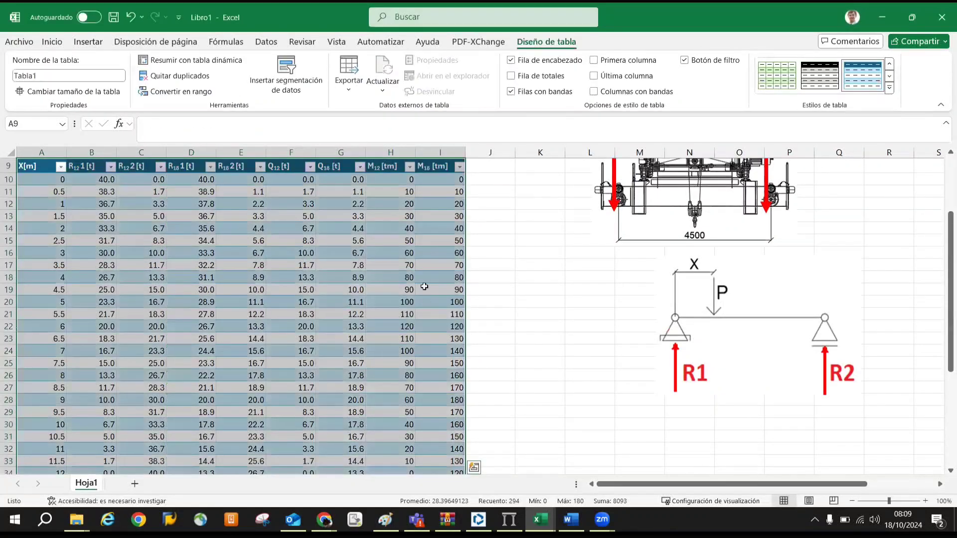
{"action": "left_click", "coordinate": [133, 155]}
{"action": "left_click", "coordinate": [530, 230]}
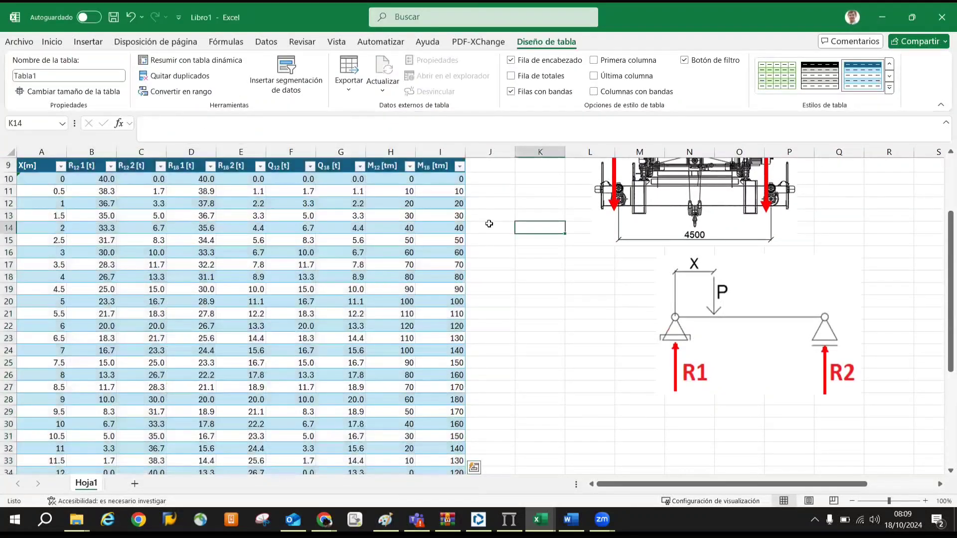
{"action": "scroll", "coordinate": [247, 178], "scroll_direction": "up", "scroll_amount": 3}
{"action": "left_click", "coordinate": [390, 231]}
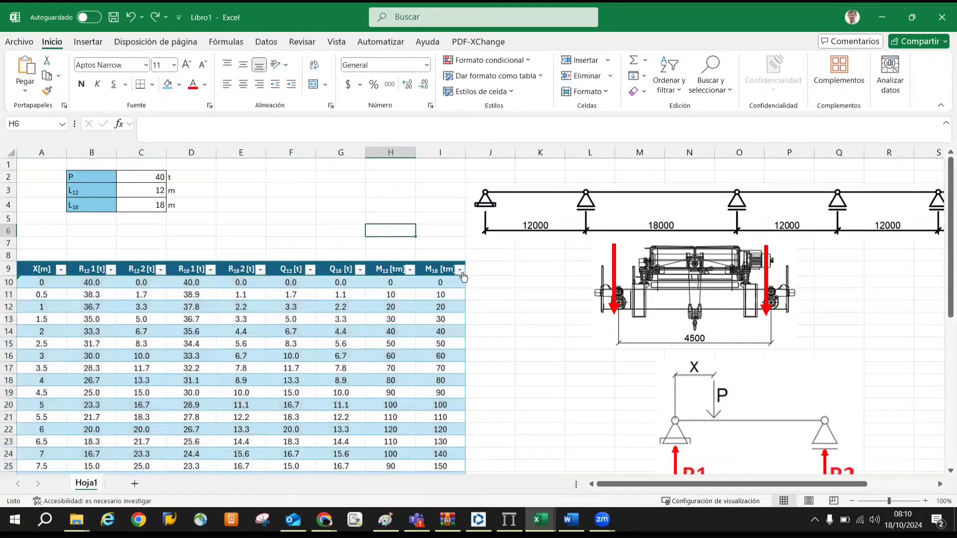
Look through the filter options of the M18 column and close them without filtering
{"action": "scroll", "coordinate": [463, 277], "scroll_direction": "down", "scroll_amount": 1}
{"action": "left_click", "coordinate": [459, 233]}
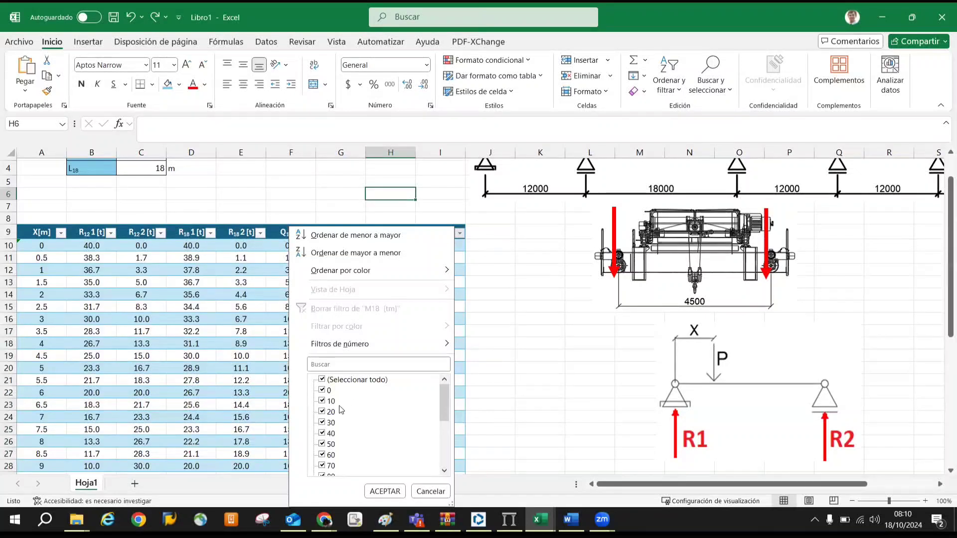
{"action": "scroll", "coordinate": [343, 404], "scroll_direction": "down", "scroll_amount": 3}
{"action": "scroll", "coordinate": [343, 405], "scroll_direction": "up", "scroll_amount": 3}
{"action": "left_click", "coordinate": [431, 491]}
{"action": "left_click", "coordinate": [489, 331]}
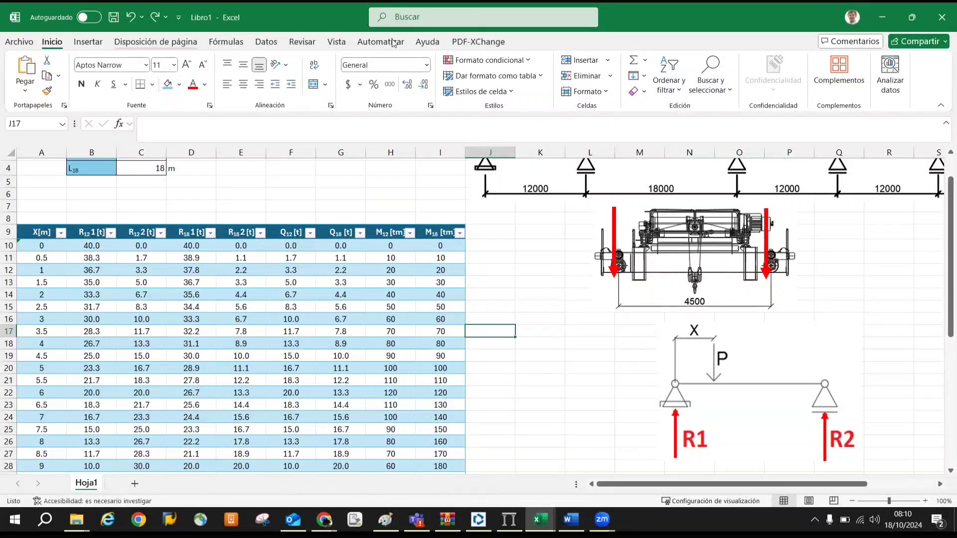
Insert an empty scatter chart with straight lines and no markers, and place it beside the table, below the crane drawing
{"action": "left_click", "coordinate": [98, 43]}
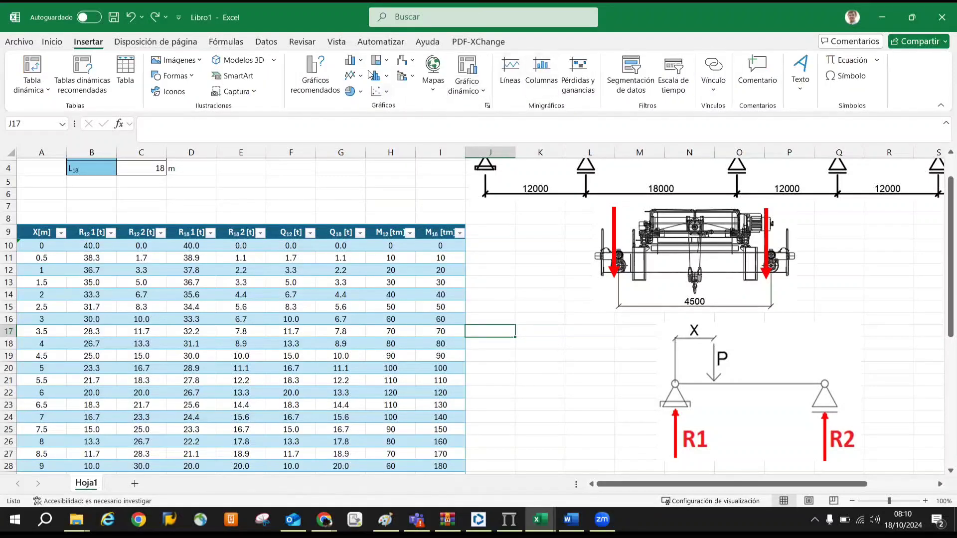
{"action": "left_click", "coordinate": [384, 91]}
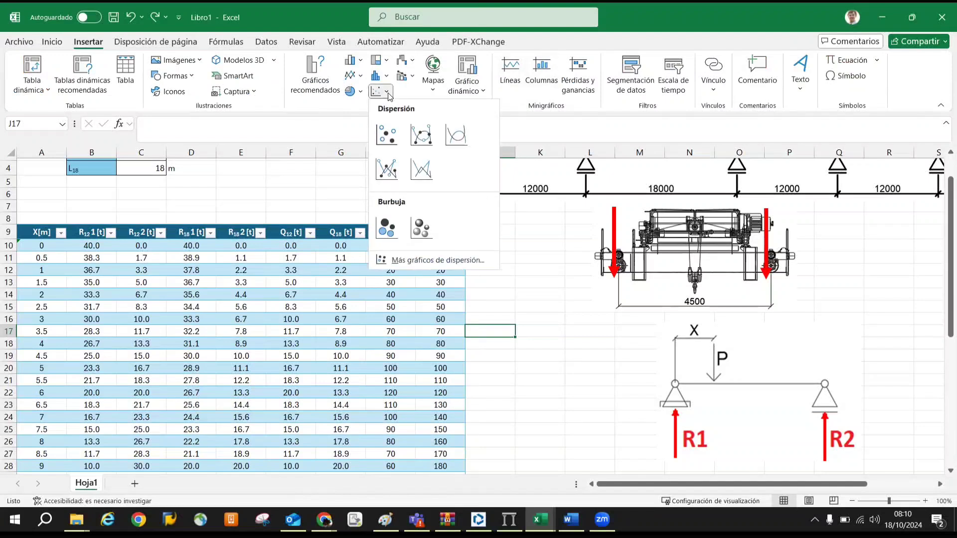
{"action": "left_click", "coordinate": [420, 175]}
{"action": "left_click_drag", "start_coordinate": [468, 231], "coordinate": [652, 281]}
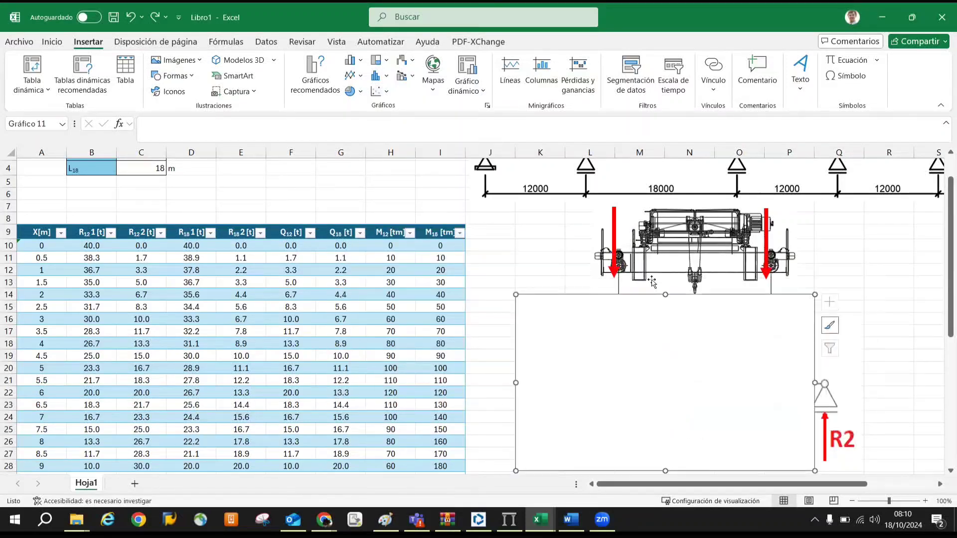
{"action": "scroll", "coordinate": [623, 245], "scroll_direction": "down", "scroll_amount": 3}
{"action": "left_click_drag", "start_coordinate": [623, 246], "coordinate": [593, 331]}
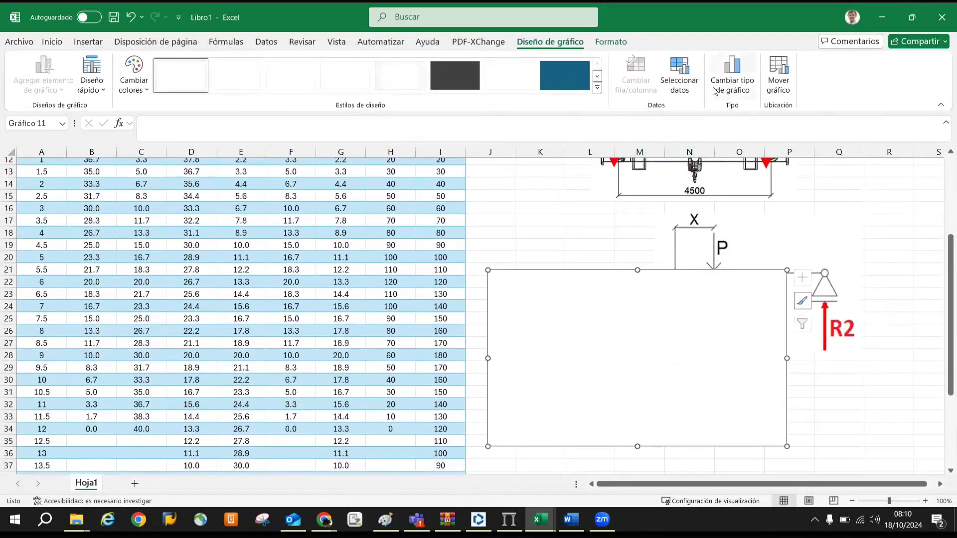
Add a data series to the chart, entering R12 as its name, A10:A34 as X values and B10:B34 as Y values
{"action": "left_click", "coordinate": [678, 75]}
{"action": "left_click", "coordinate": [299, 312]}
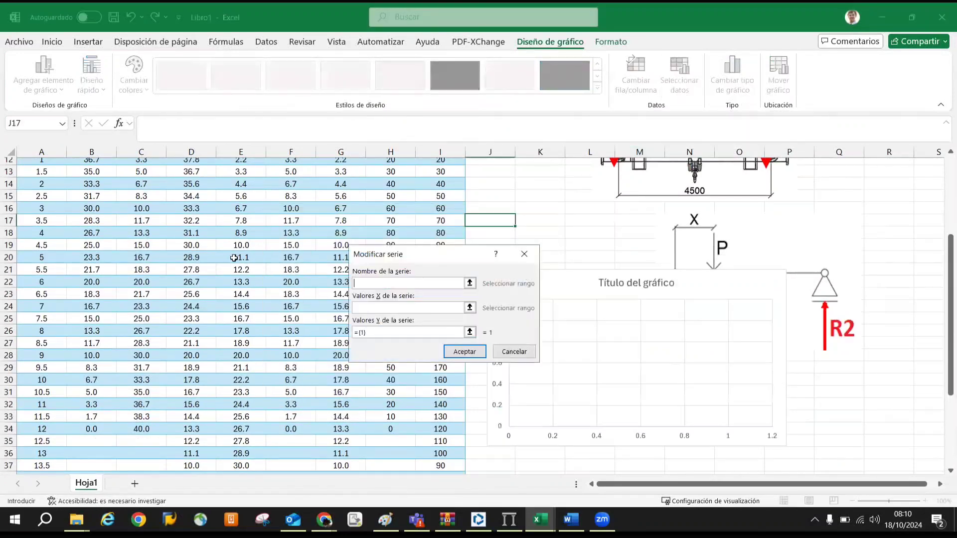
{"action": "scroll", "coordinate": [239, 236], "scroll_direction": "up", "scroll_amount": 2}
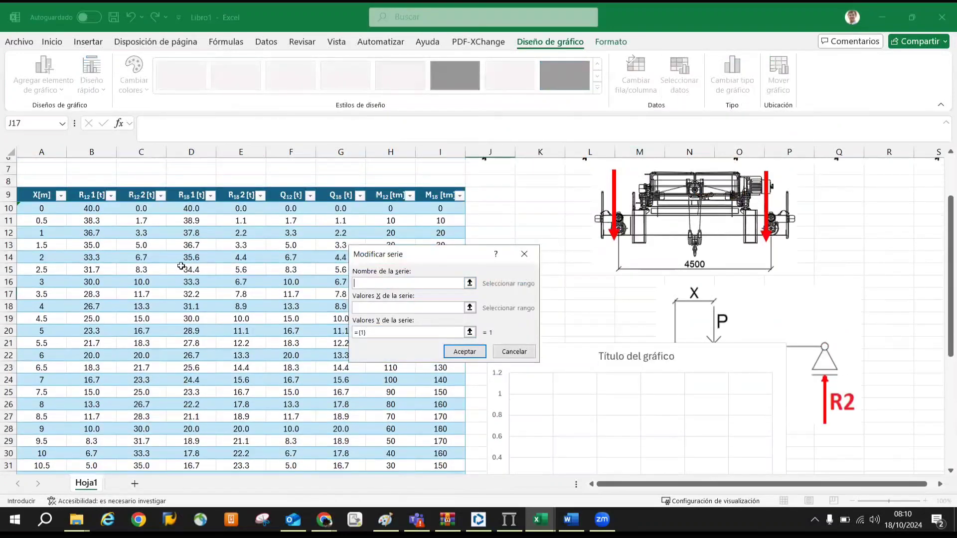
{"action": "left_click", "coordinate": [51, 211]}
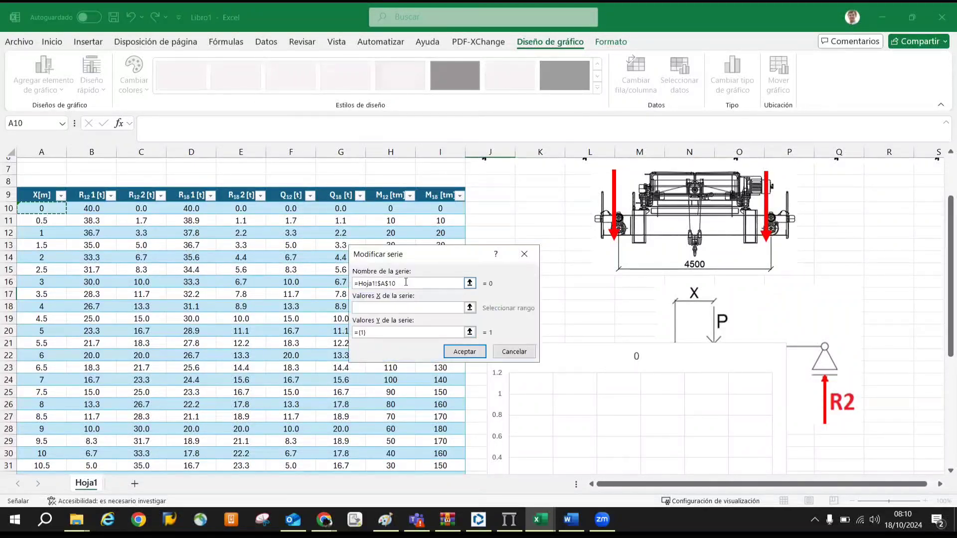
{"action": "type", "text": "R12"}
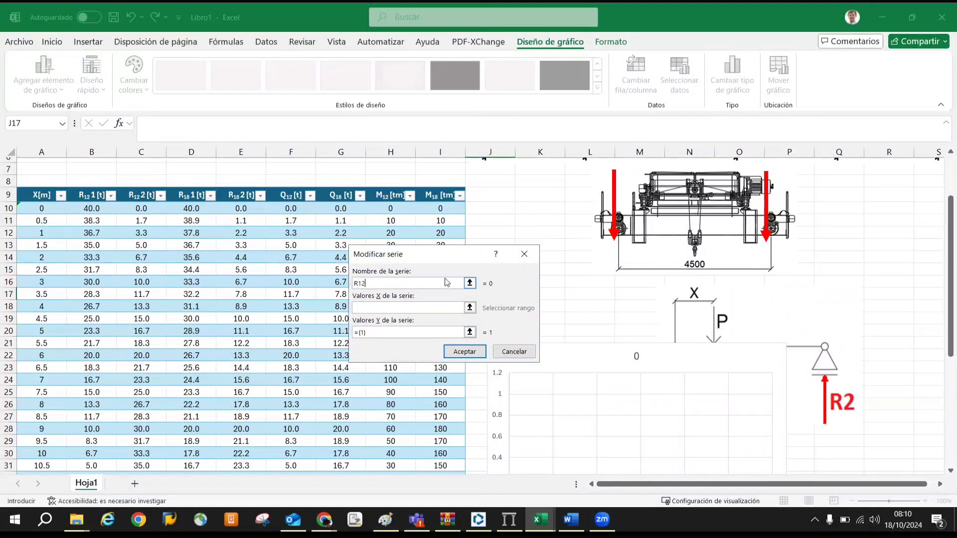
{"action": "left_click", "coordinate": [375, 305]}
{"action": "left_click_drag", "start_coordinate": [45, 204], "coordinate": [47, 347]}
{"action": "scroll", "coordinate": [42, 422], "scroll_direction": "down", "scroll_amount": 2}
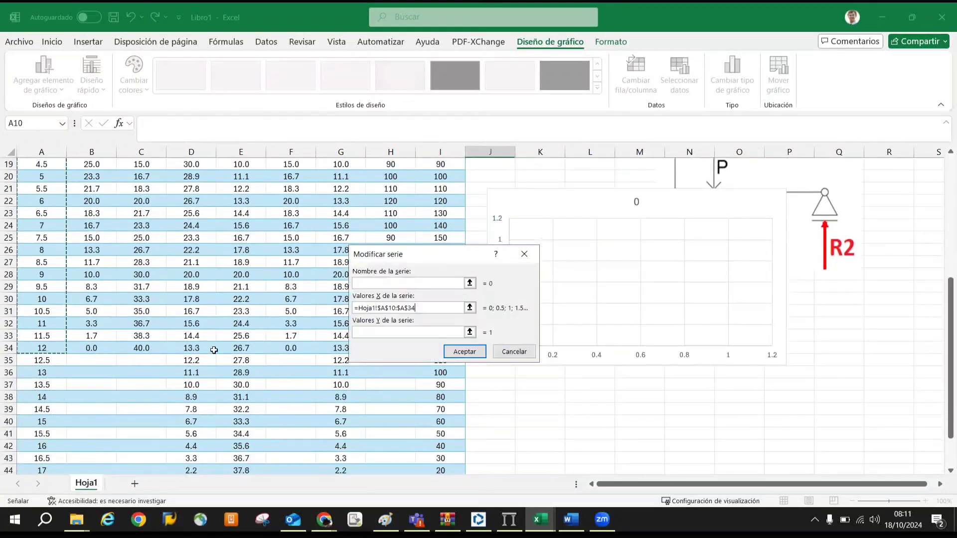
{"action": "left_click", "coordinate": [352, 333]}
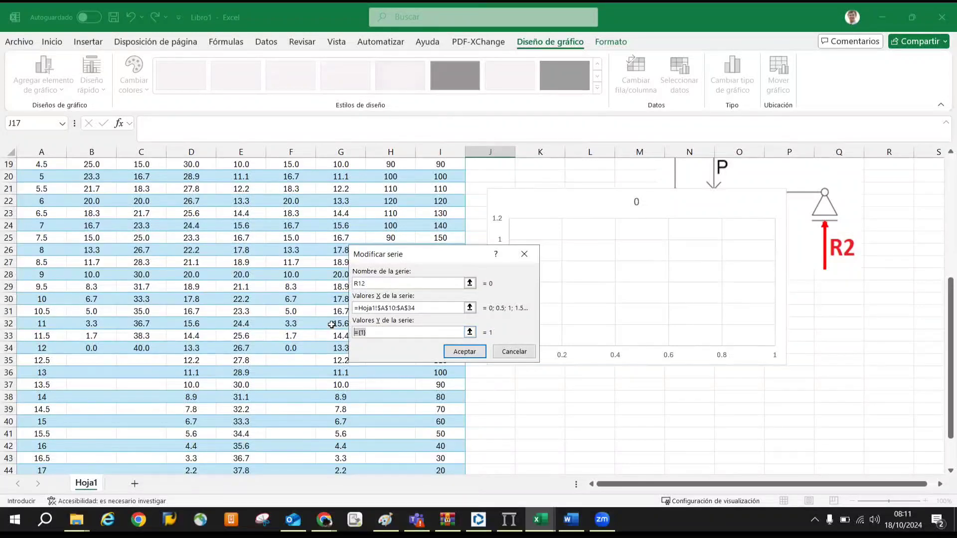
{"action": "left_click_drag", "start_coordinate": [99, 348], "coordinate": [91, 311]}
{"action": "left_click_drag", "start_coordinate": [49, 42], "coordinate": [99, 192]}
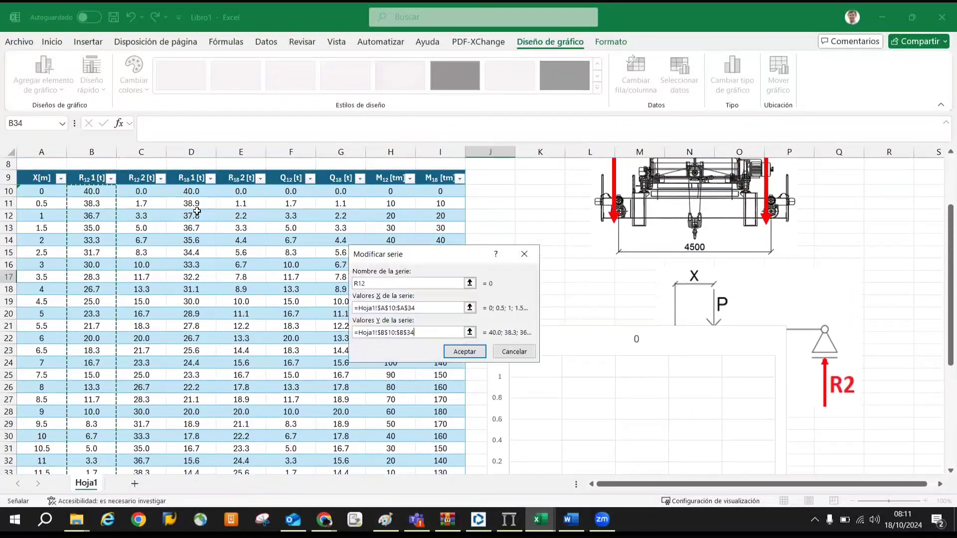
{"action": "left_click", "coordinate": [458, 351]}
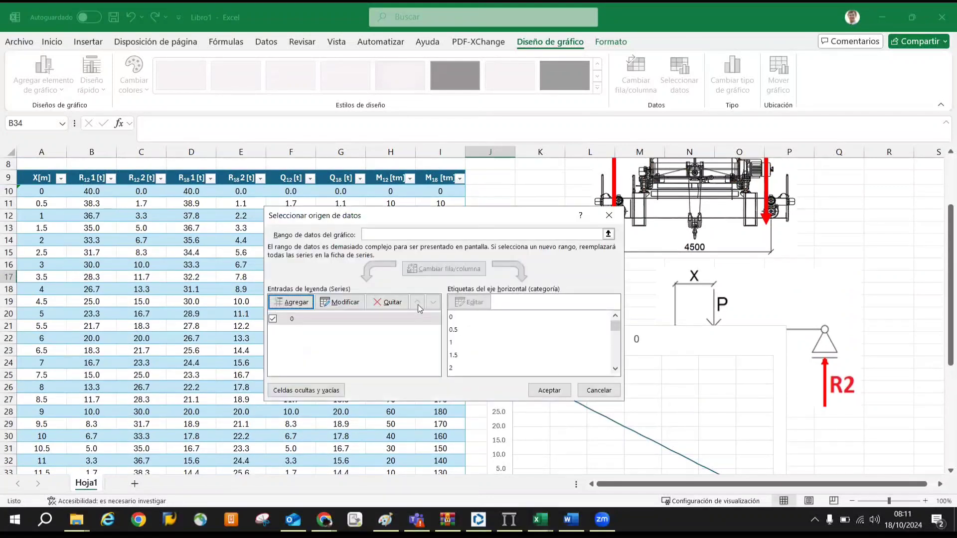
Add a second chart series named R2 with X values A10:A34 and Y values C10:C34, and accept the data selection
{"action": "left_click", "coordinate": [294, 302]}
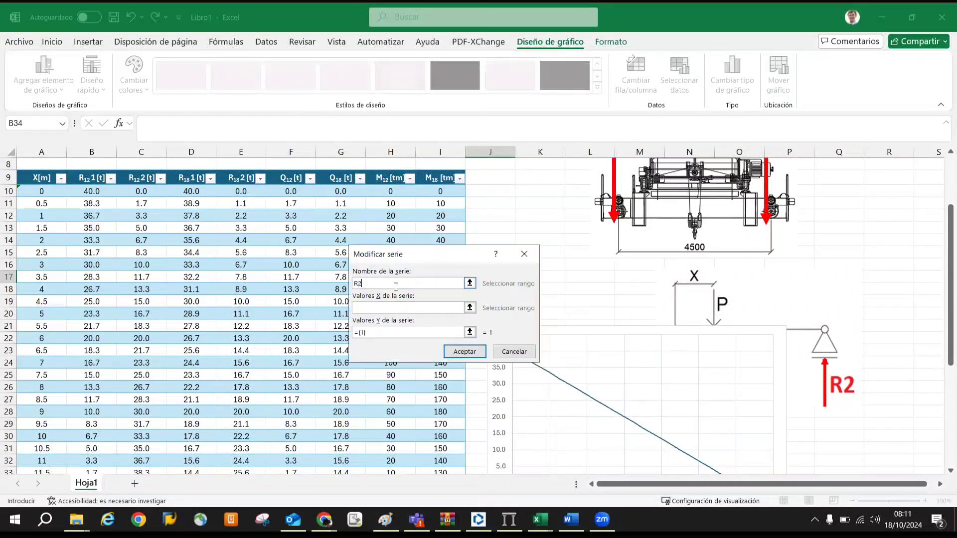
{"action": "type", "text": "R2"}
{"action": "left_click", "coordinate": [389, 310]}
{"action": "left_click_drag", "start_coordinate": [36, 192], "coordinate": [42, 402]}
{"action": "scroll", "coordinate": [319, 309], "scroll_direction": "up", "scroll_amount": 3}
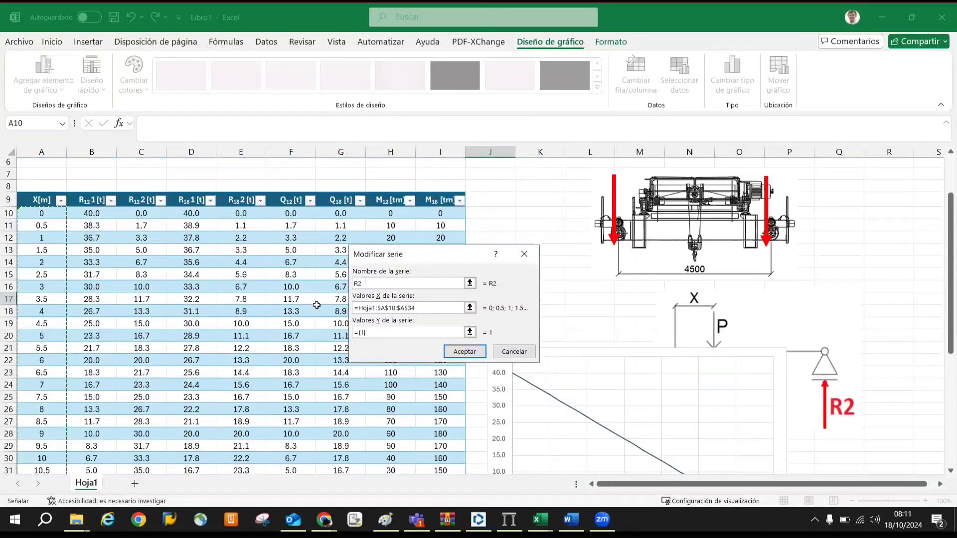
{"action": "key", "text": "Tab"}
{"action": "key", "text": "BackSpace"}
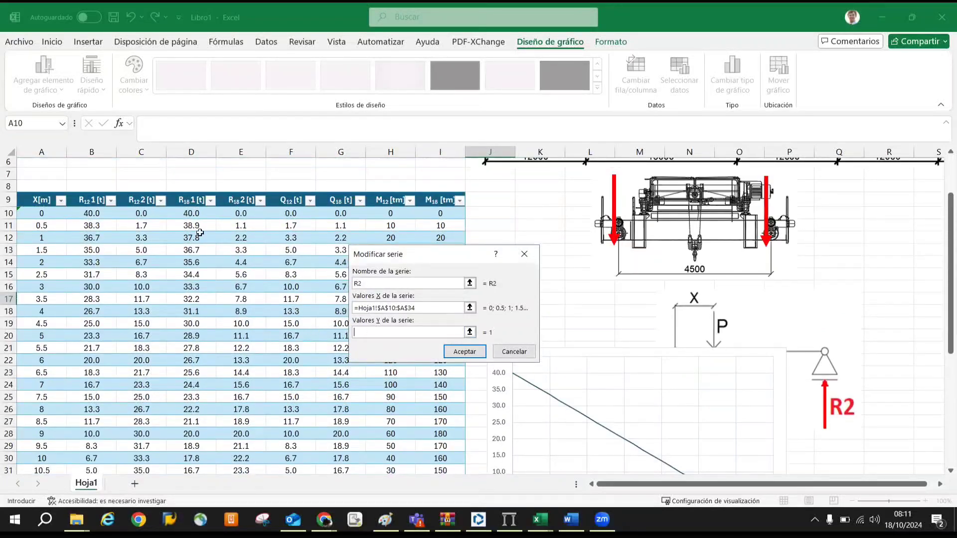
{"action": "left_click_drag", "start_coordinate": [143, 218], "coordinate": [148, 432]}
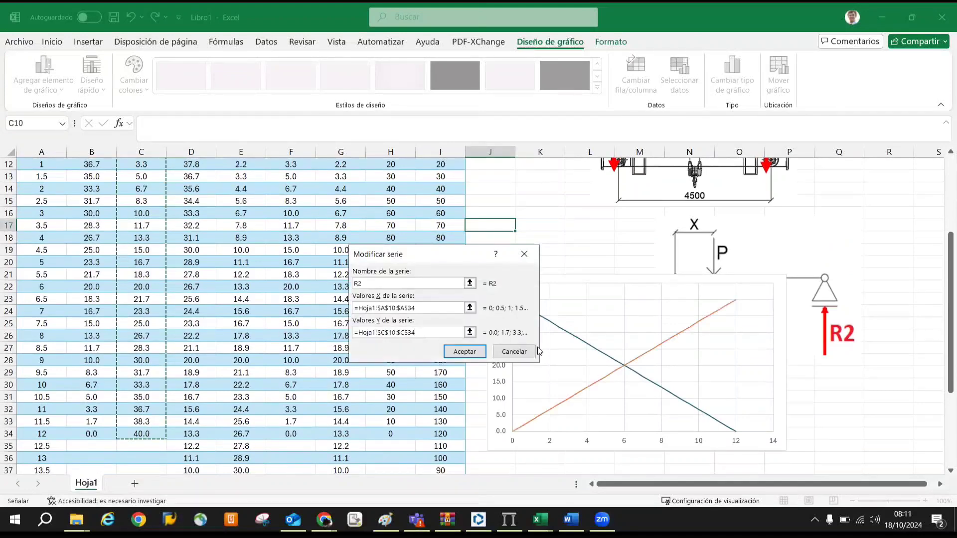
{"action": "key", "text": "Return"}
{"action": "left_click", "coordinate": [566, 393]}
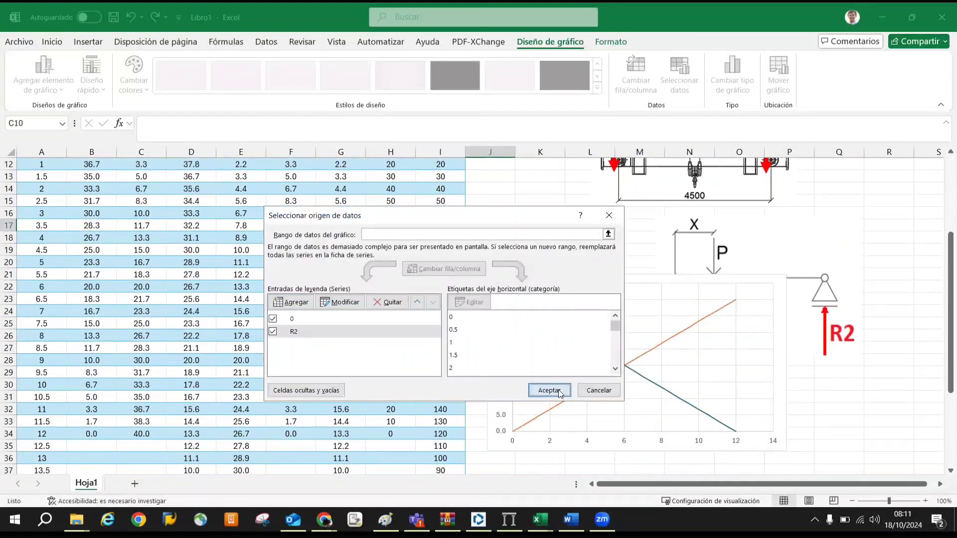
Add primary horizontal and primary vertical axis titles to the reactions chart
{"action": "scroll", "coordinate": [581, 295], "scroll_direction": "down", "scroll_amount": 2}
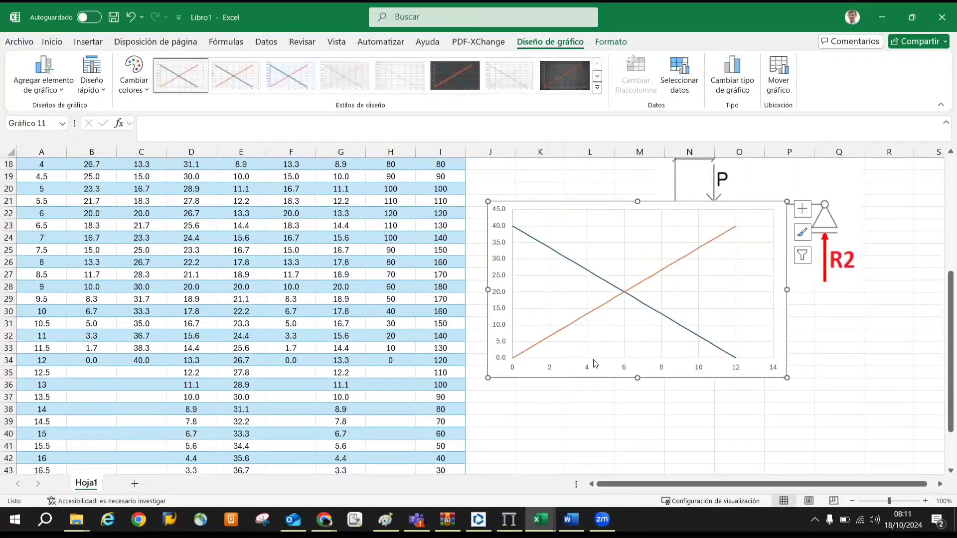
{"action": "left_click", "coordinate": [50, 82]}
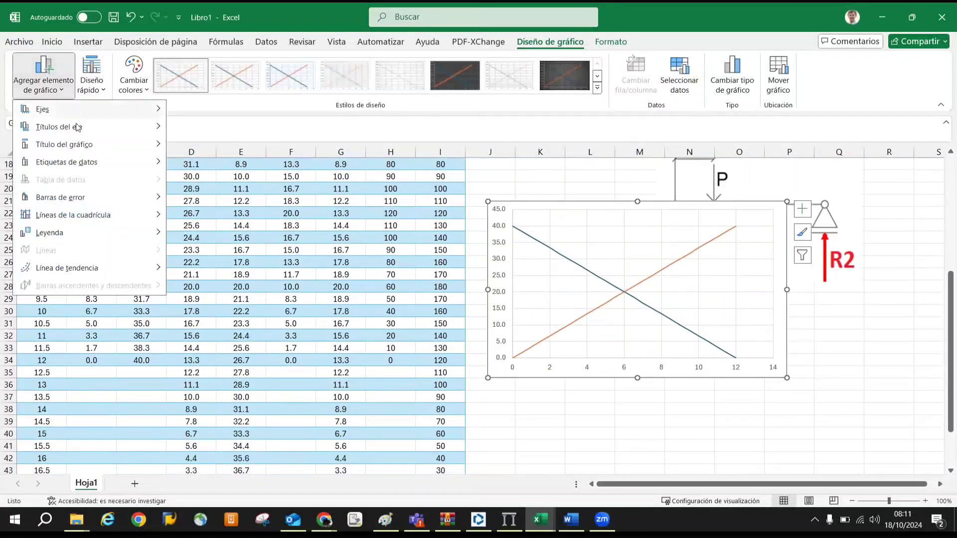
{"action": "mouse_move", "coordinate": [158, 114]}
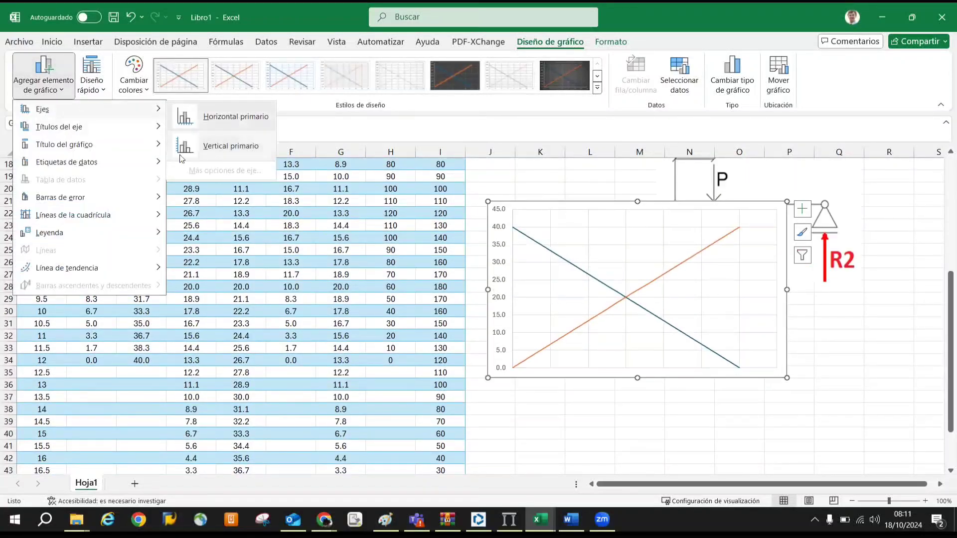
{"action": "mouse_move", "coordinate": [94, 127]}
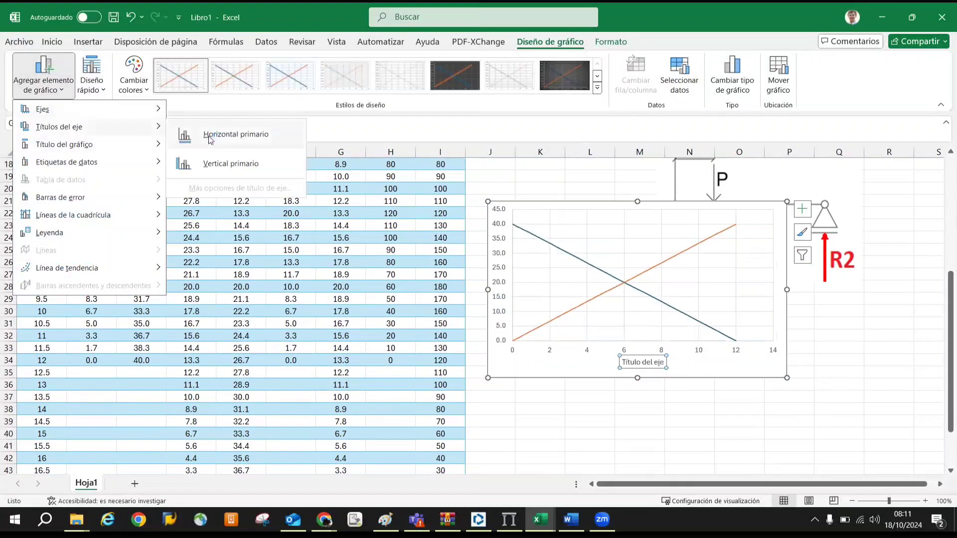
{"action": "left_click", "coordinate": [210, 138]}
{"action": "left_click", "coordinate": [45, 75]}
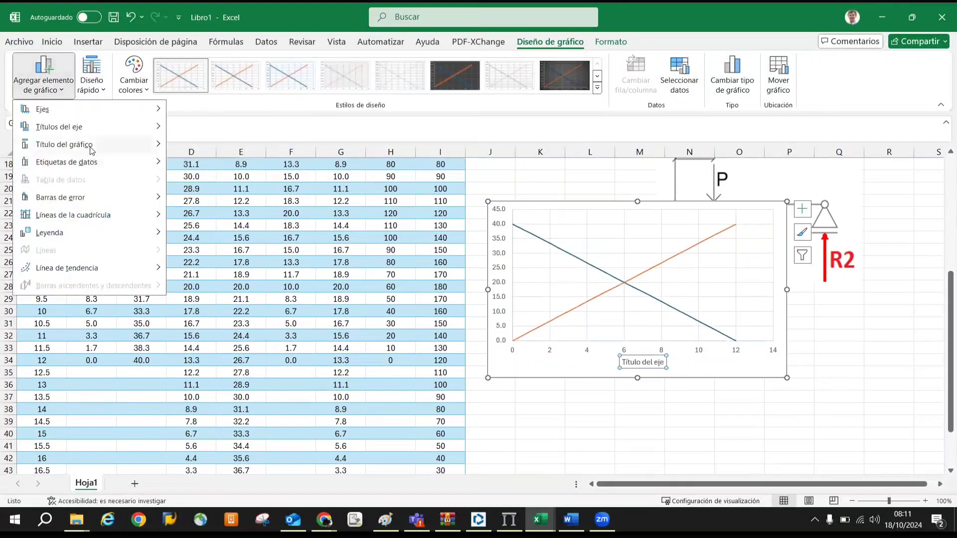
{"action": "mouse_move", "coordinate": [92, 127]}
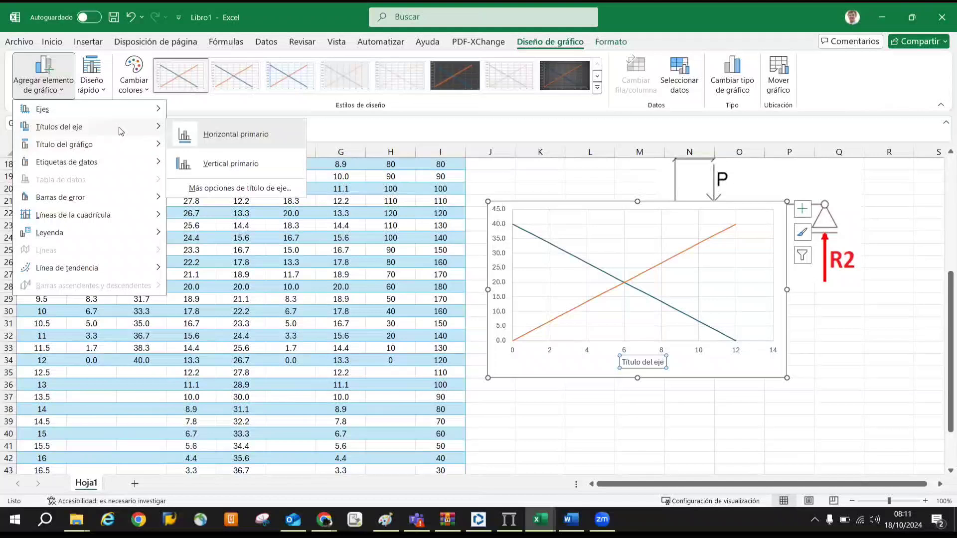
{"action": "left_click", "coordinate": [220, 164]}
Set the chart's vertical axis title to "Reaccion [t]"
{"action": "left_click", "coordinate": [503, 274]}
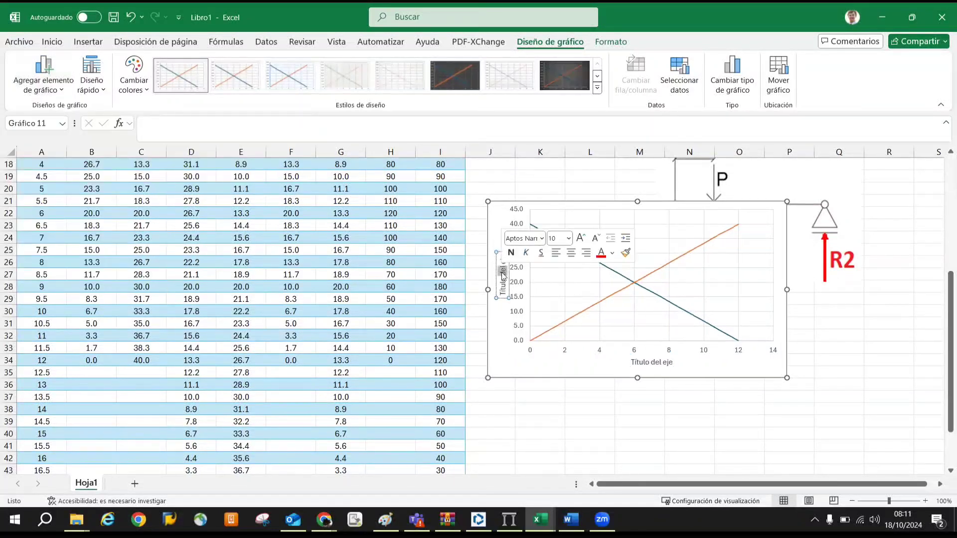
{"action": "left_click", "coordinate": [503, 277]}
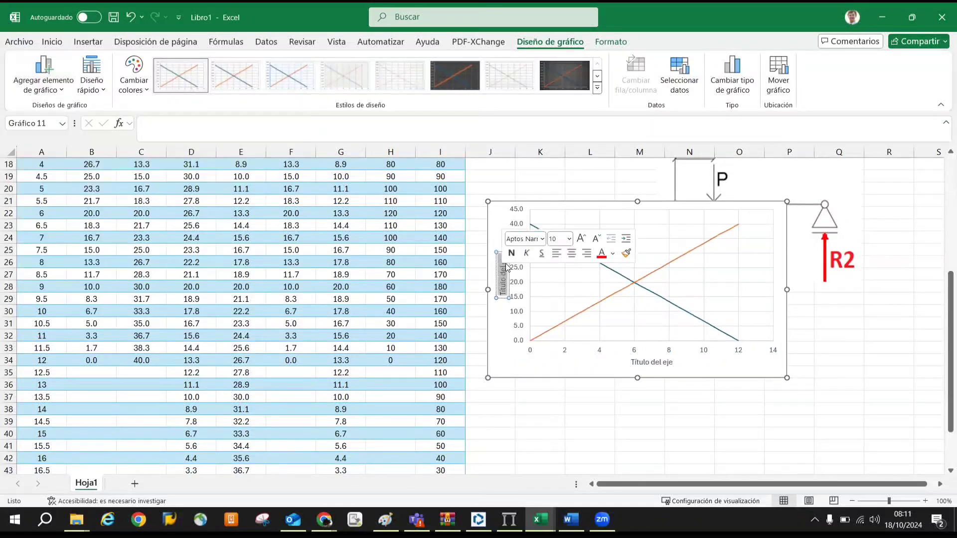
{"action": "type", "text": "Reaccion"}
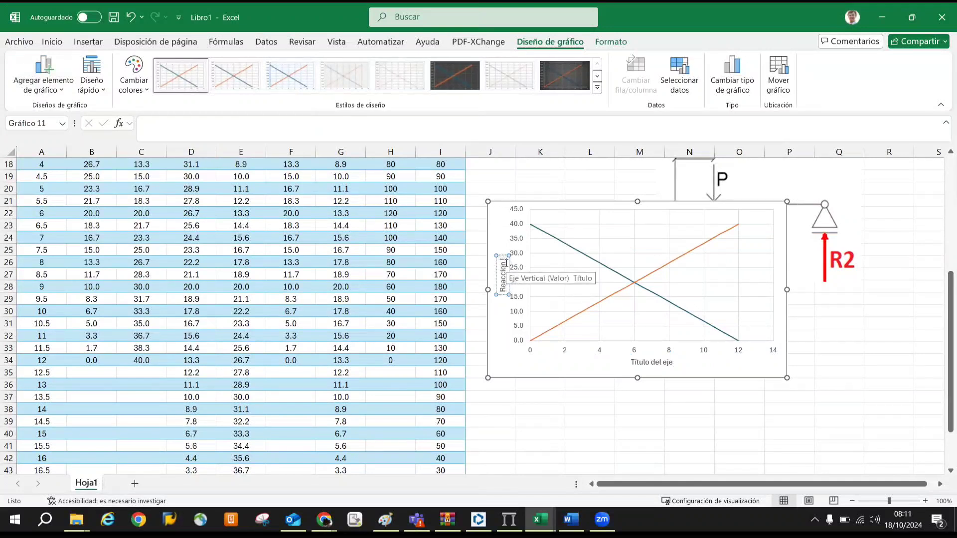
{"action": "type", "text": " [t]"}
Set the chart's horizontal axis title to "Distancia de aplicación de la P [x]" and close the formatting pane
{"action": "left_click", "coordinate": [659, 363]}
{"action": "double_click", "coordinate": [659, 362]}
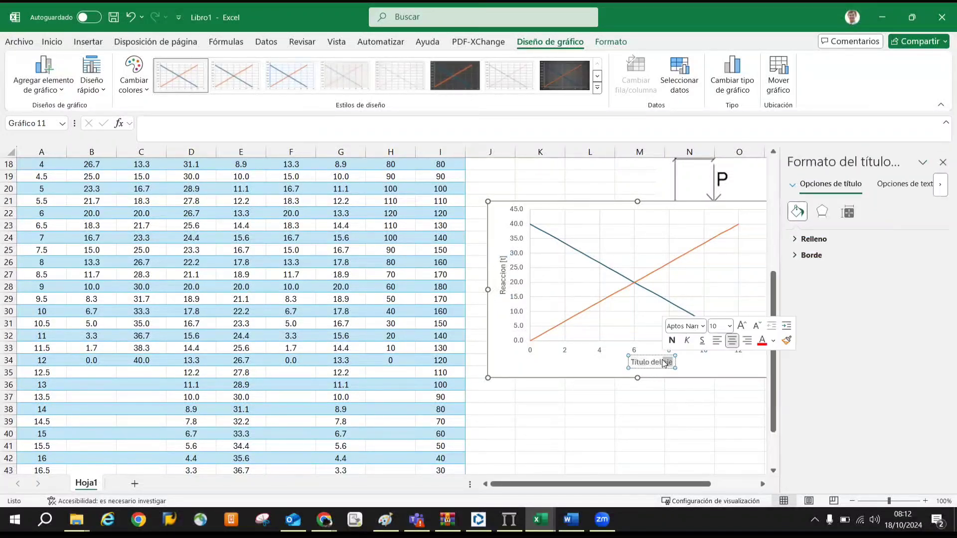
{"action": "triple_click", "coordinate": [665, 362]}
{"action": "type", "text": "Distanc"}
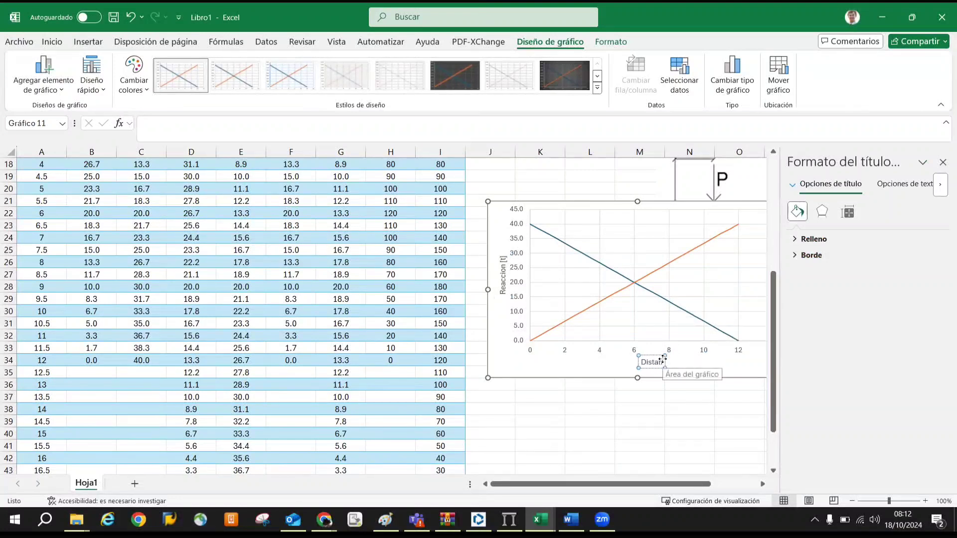
{"action": "type", "text": "ia"}
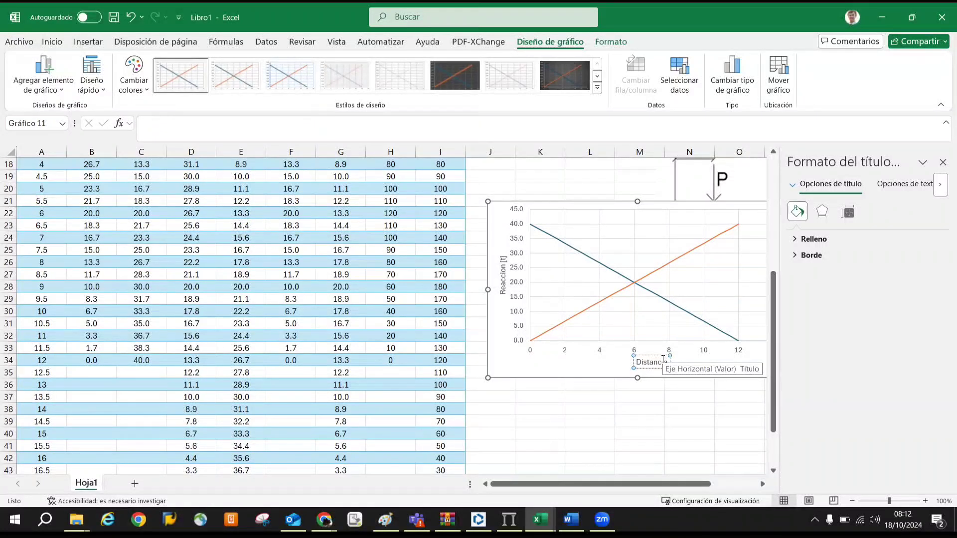
{"action": "type", "text": "  de aplicación d ela"}
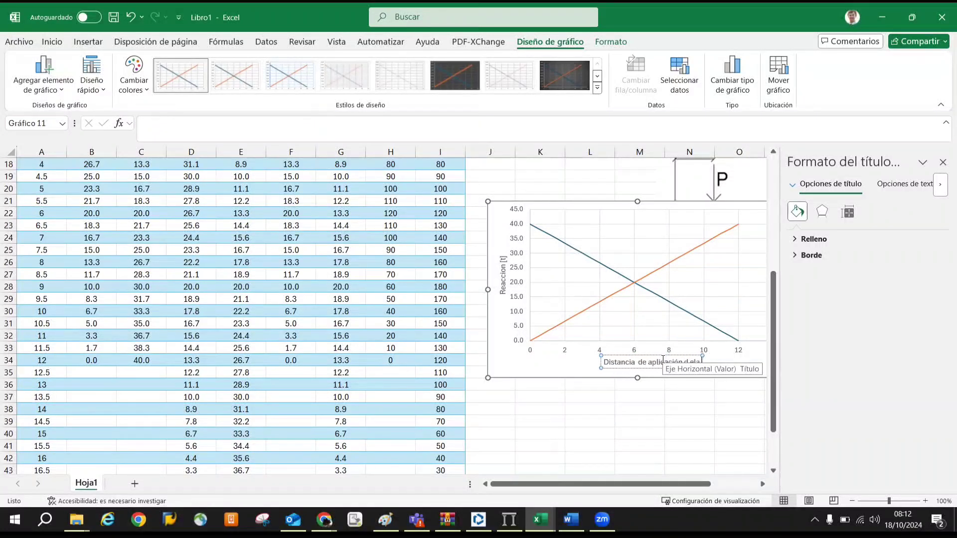
{"action": "type", "text": " P [T"}
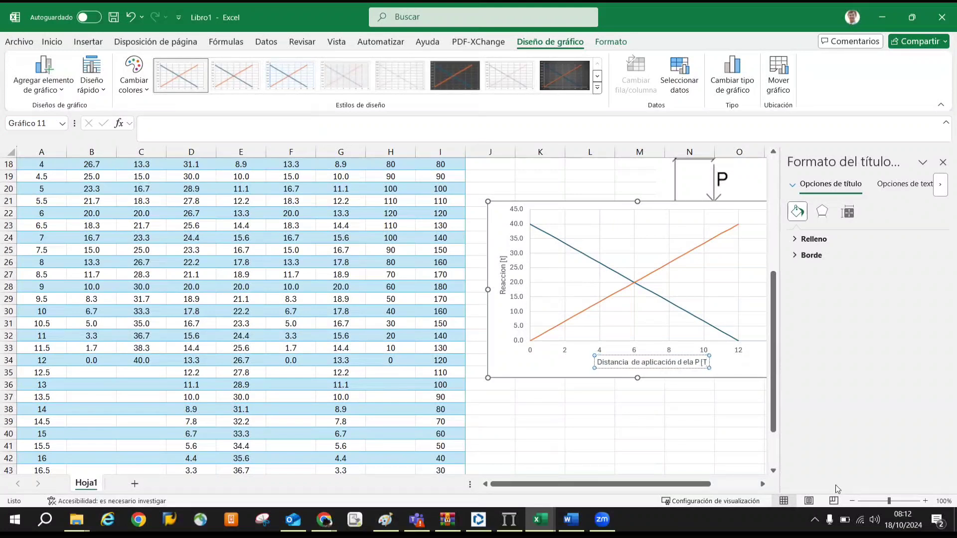
{"action": "key", "text": "BackSpace"}
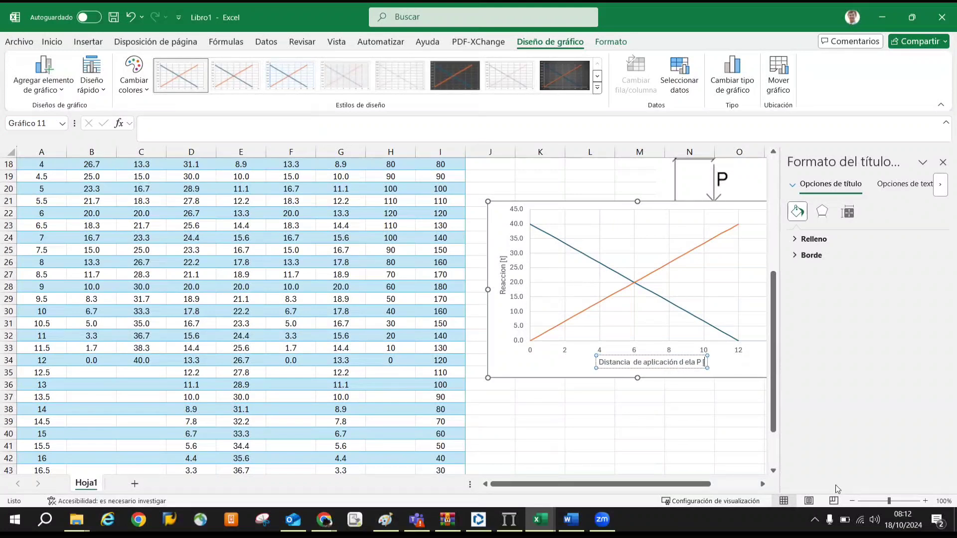
{"action": "type", "text": "x]"}
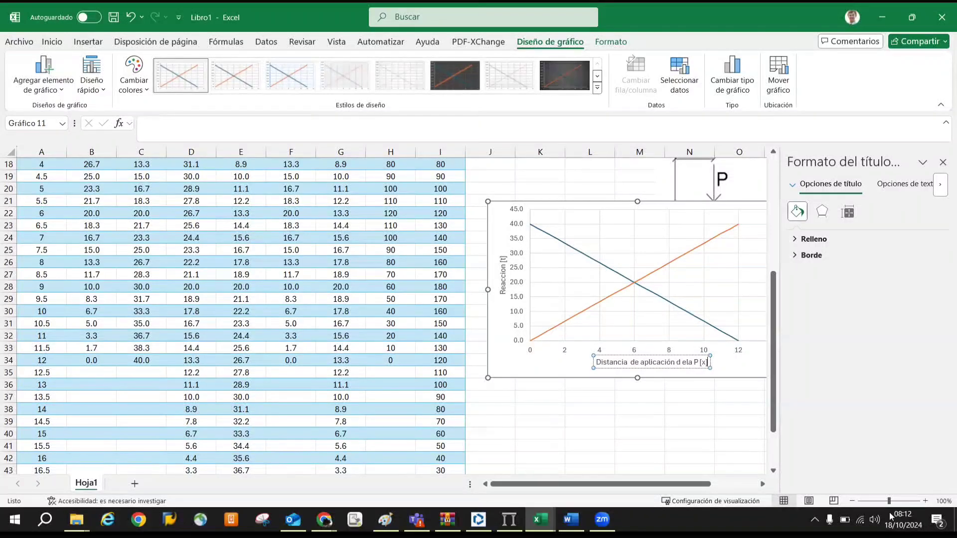
{"action": "key", "text": "BackSpace"}
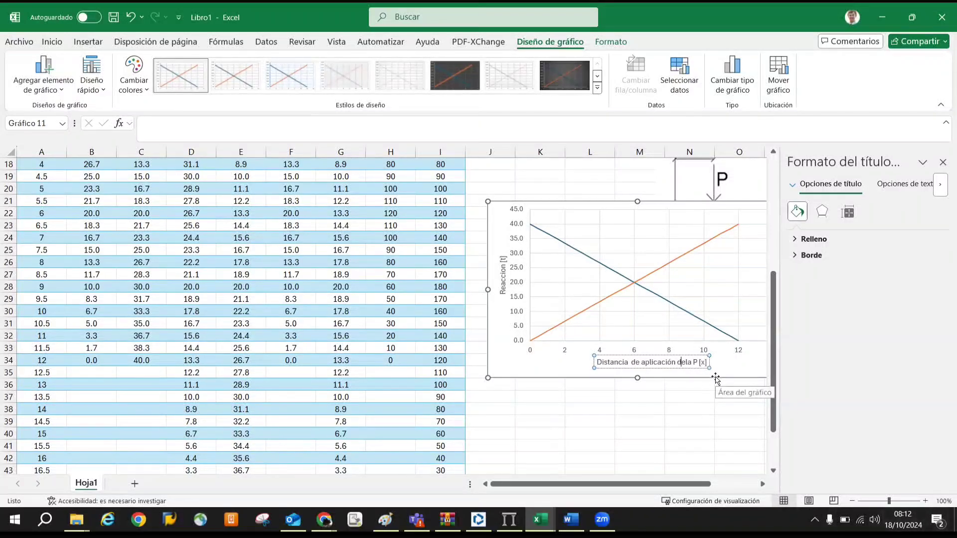
{"action": "left_click", "coordinate": [624, 418]}
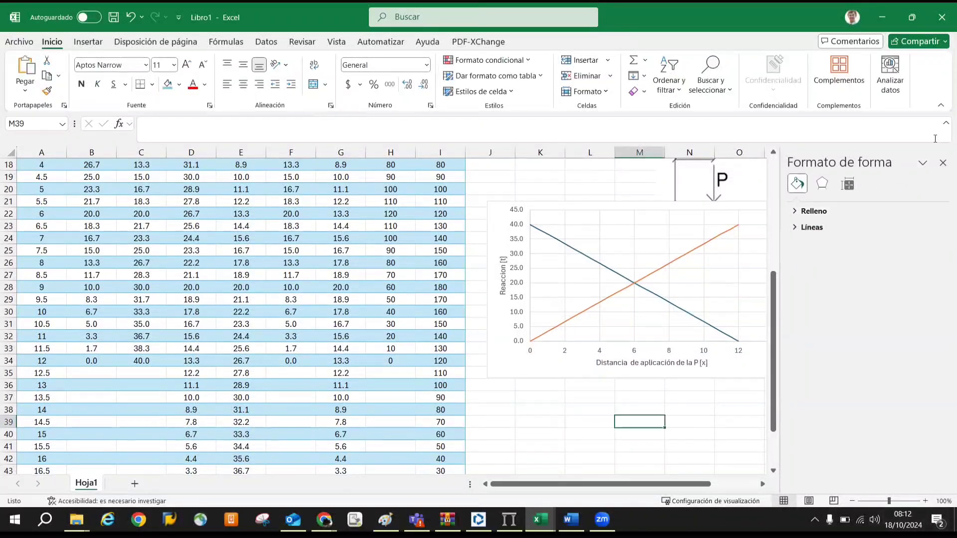
{"action": "left_click", "coordinate": [942, 161]}
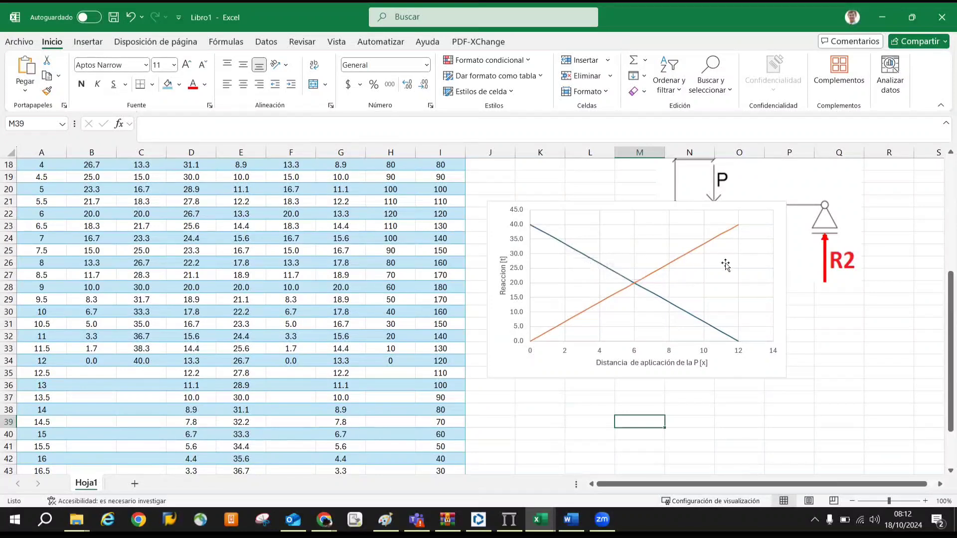
Duplicate the reactions chart and place the copy directly below the original
{"action": "scroll", "coordinate": [603, 321], "scroll_direction": "down", "scroll_amount": 1}
{"action": "left_click", "coordinate": [509, 314]}
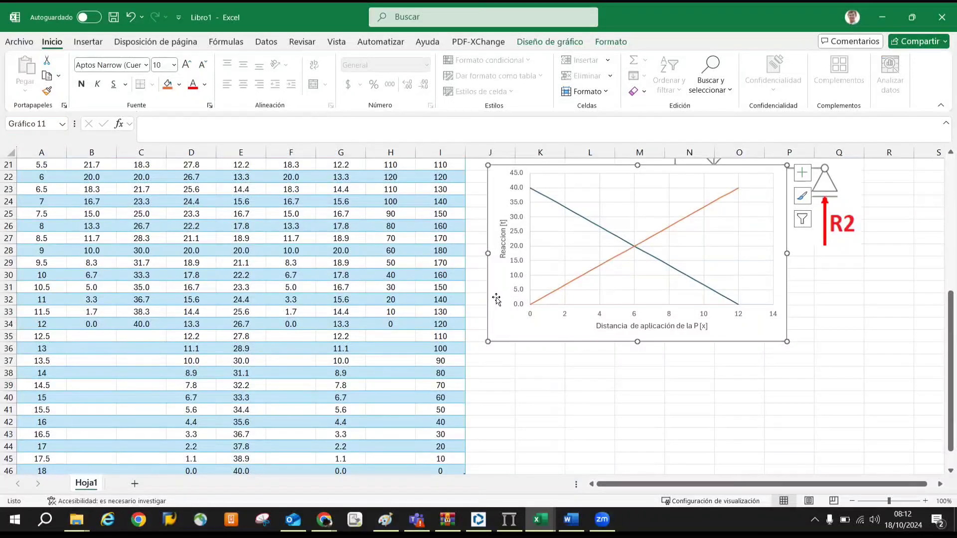
{"action": "key", "text": "ctrl+c"}
{"action": "left_click", "coordinate": [505, 349]}
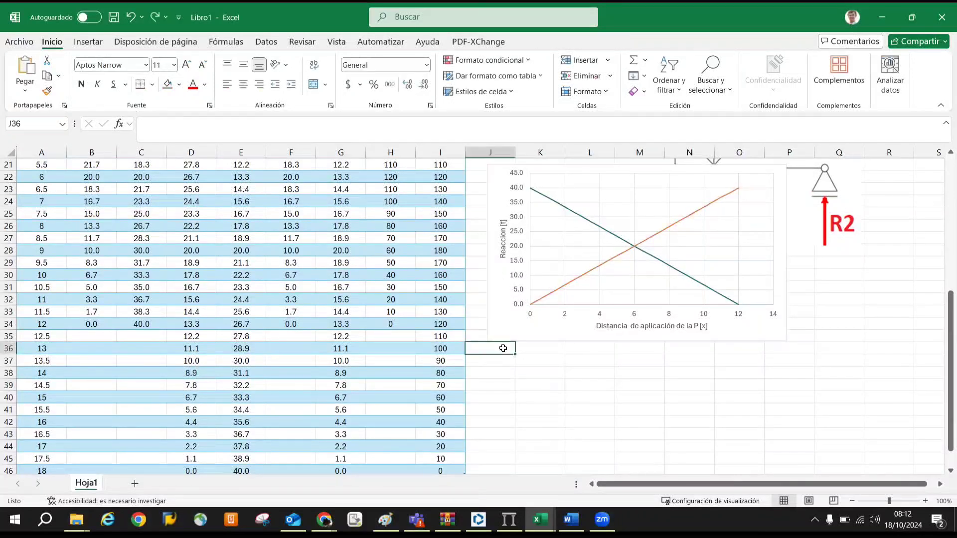
{"action": "key", "text": "ctrl+v"}
{"action": "scroll", "coordinate": [519, 344], "scroll_direction": "down", "scroll_amount": 1}
{"action": "left_click_drag", "start_coordinate": [517, 333], "coordinate": [544, 337]}
Change the Y values of the copied chart's first series to the Q12 range F10:F34
{"action": "left_click", "coordinate": [560, 350]}
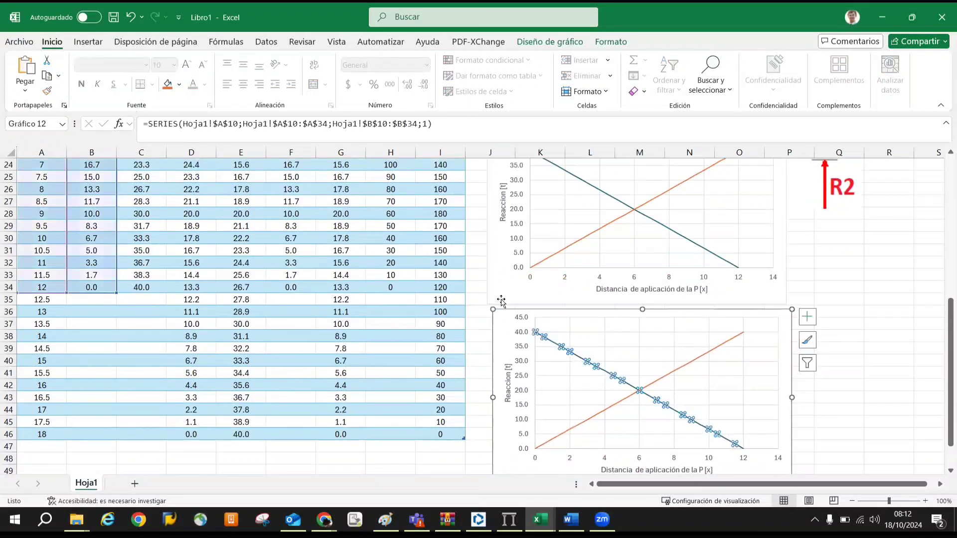
{"action": "scroll", "coordinate": [234, 225], "scroll_direction": "up", "scroll_amount": 6}
{"action": "scroll", "coordinate": [130, 233], "scroll_direction": "down", "scroll_amount": 1}
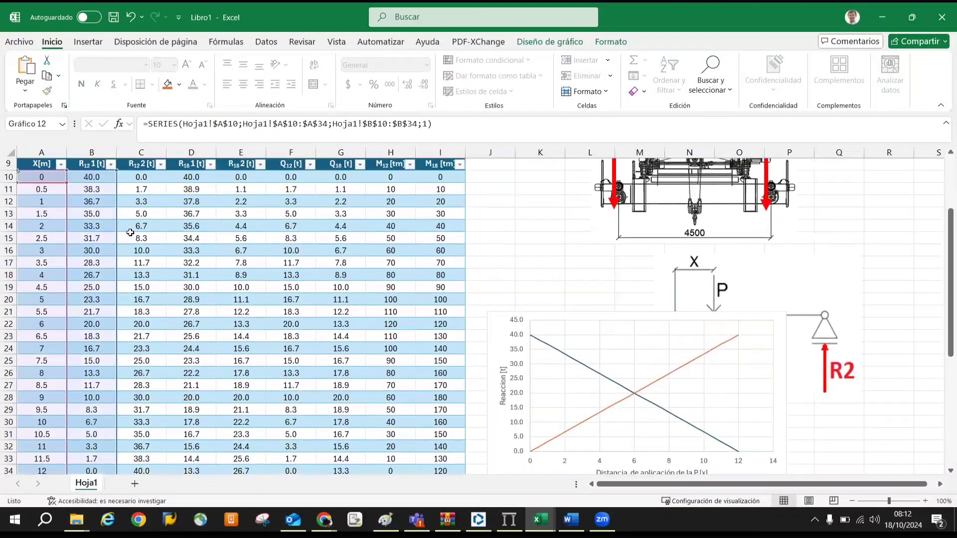
{"action": "scroll", "coordinate": [87, 186], "scroll_direction": "down", "scroll_amount": 5}
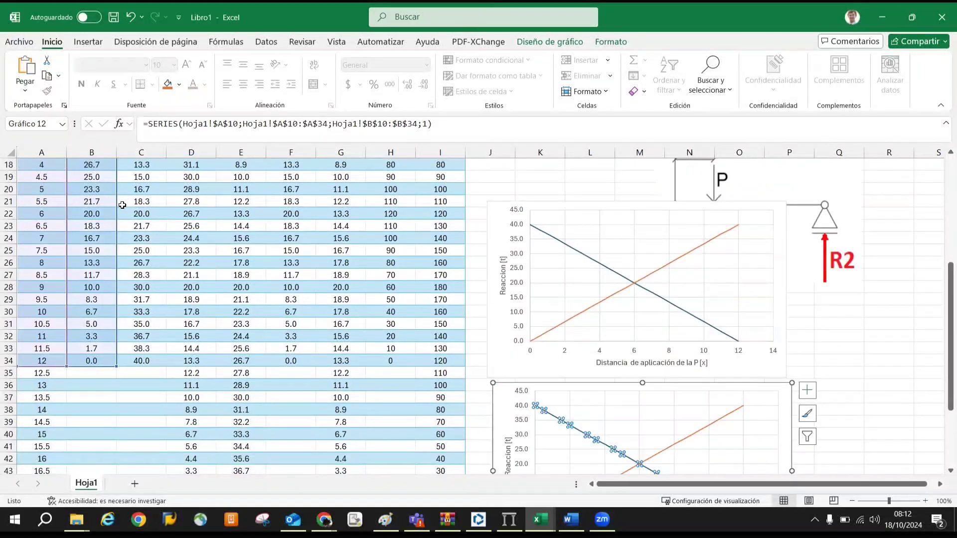
{"action": "scroll", "coordinate": [125, 204], "scroll_direction": "up", "scroll_amount": 5}
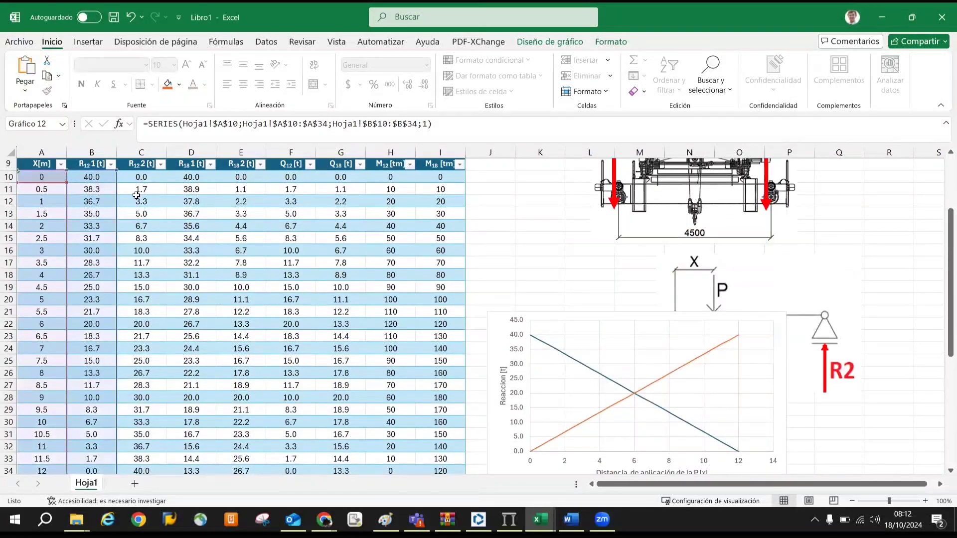
{"action": "left_click_drag", "start_coordinate": [120, 192], "coordinate": [308, 185]}
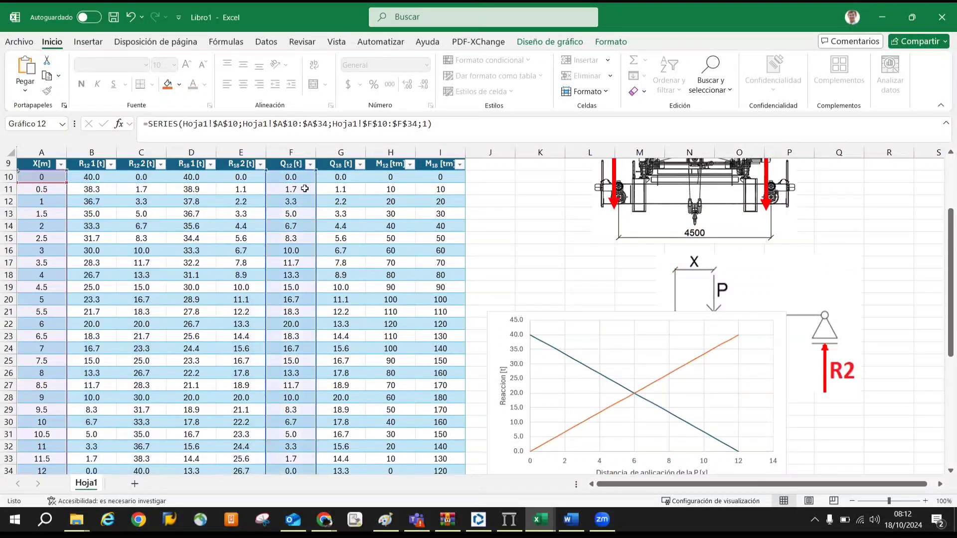
{"action": "scroll", "coordinate": [304, 189], "scroll_direction": "down", "scroll_amount": 4}
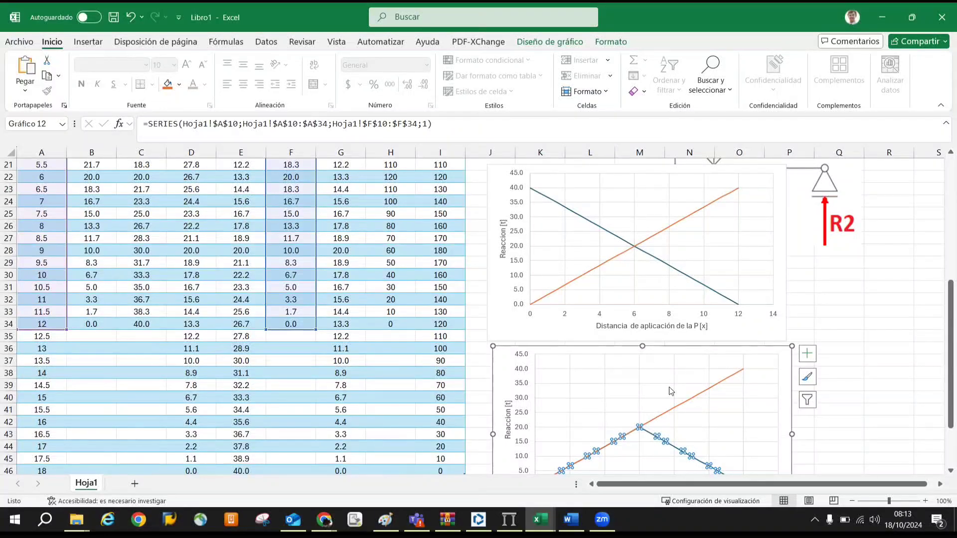
Try to reassign the copied chart's R2 series to X values A10:A46 and Y values G10:G46
{"action": "left_click", "coordinate": [679, 404]}
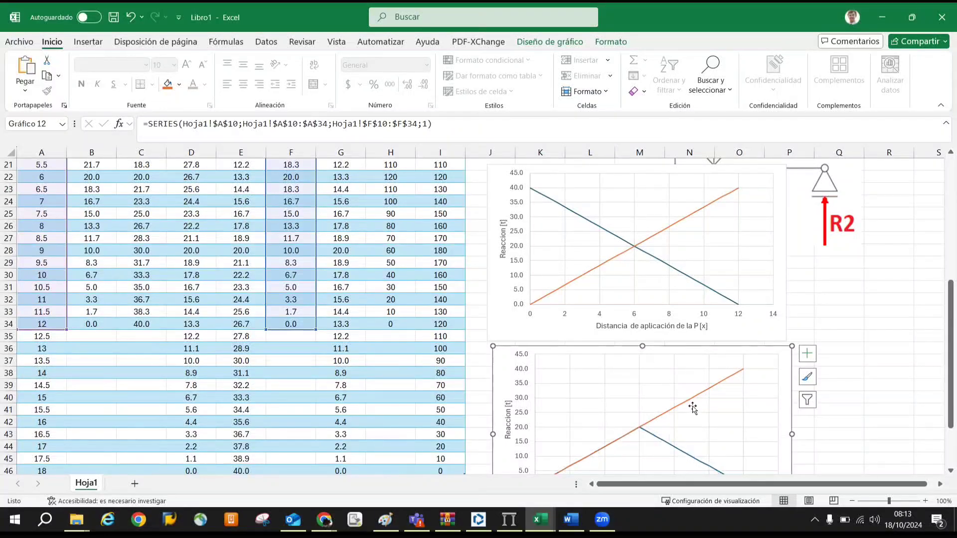
{"action": "left_click", "coordinate": [319, 137]}
{"action": "scroll", "coordinate": [213, 188], "scroll_direction": "up", "scroll_amount": 7}
{"action": "scroll", "coordinate": [212, 188], "scroll_direction": "down", "scroll_amount": 3}
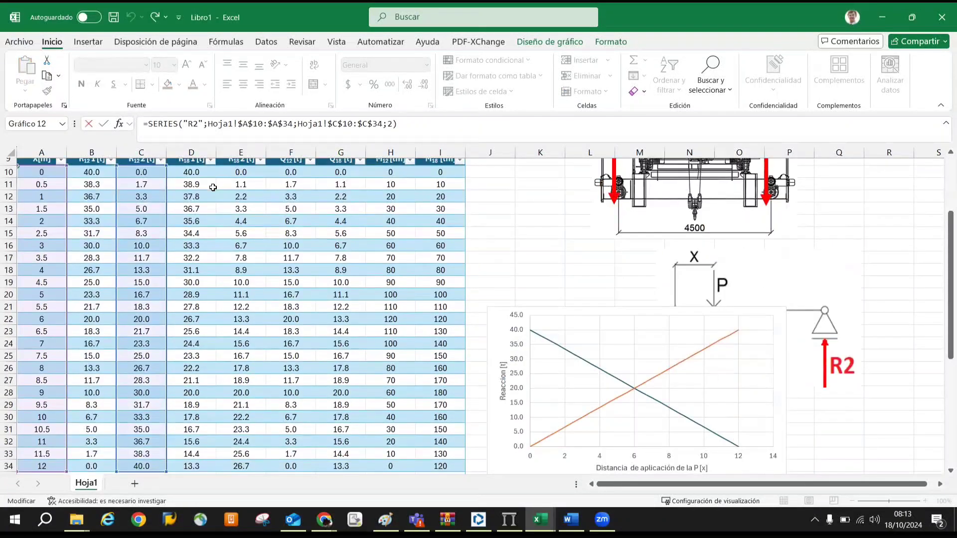
{"action": "scroll", "coordinate": [189, 202], "scroll_direction": "down", "scroll_amount": 1}
{"action": "left_click_drag", "start_coordinate": [166, 197], "coordinate": [337, 221]}
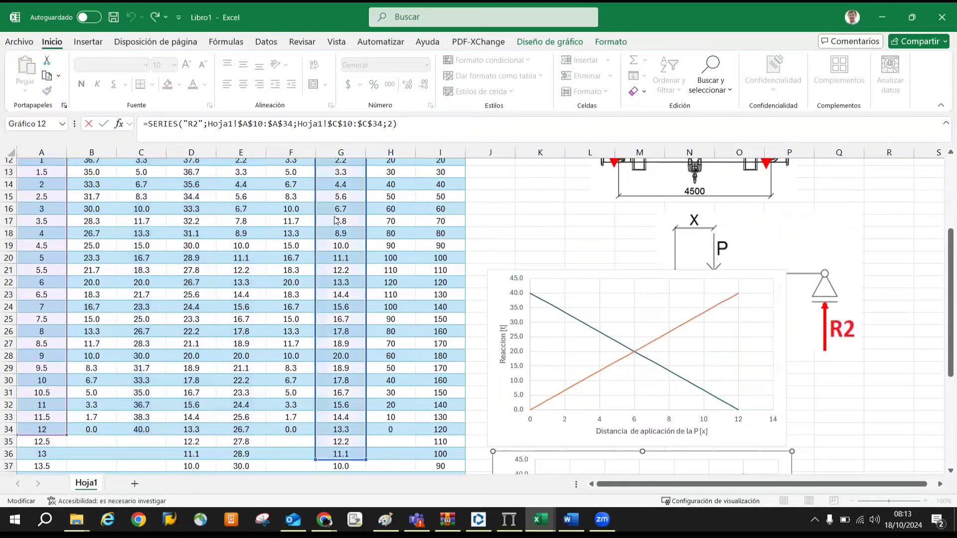
{"action": "scroll", "coordinate": [364, 238], "scroll_direction": "up", "scroll_amount": 4}
{"action": "left_click_drag", "start_coordinate": [356, 304], "coordinate": [352, 258]}
{"action": "scroll", "coordinate": [354, 272], "scroll_direction": "down", "scroll_amount": 10}
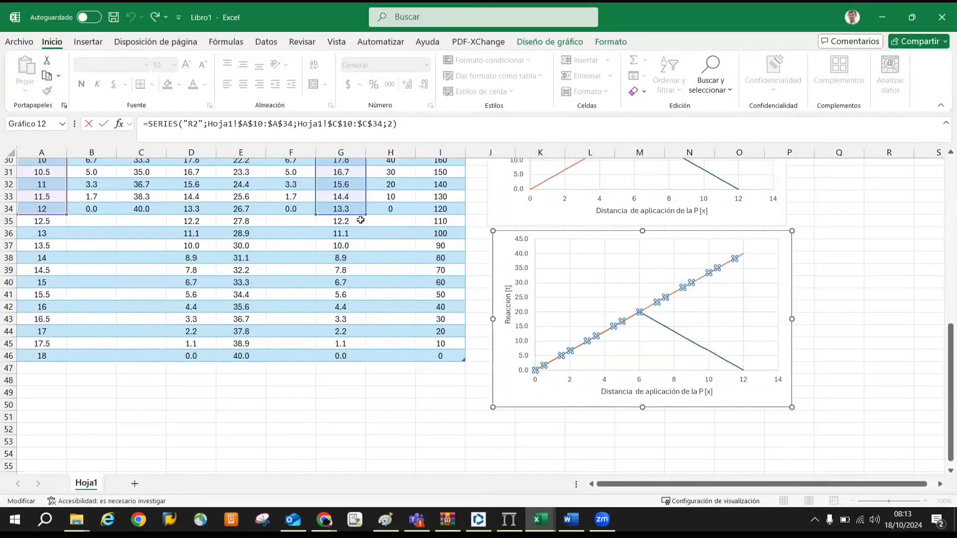
{"action": "left_click_drag", "start_coordinate": [366, 215], "coordinate": [367, 360]}
{"action": "left_click_drag", "start_coordinate": [67, 214], "coordinate": [82, 356]}
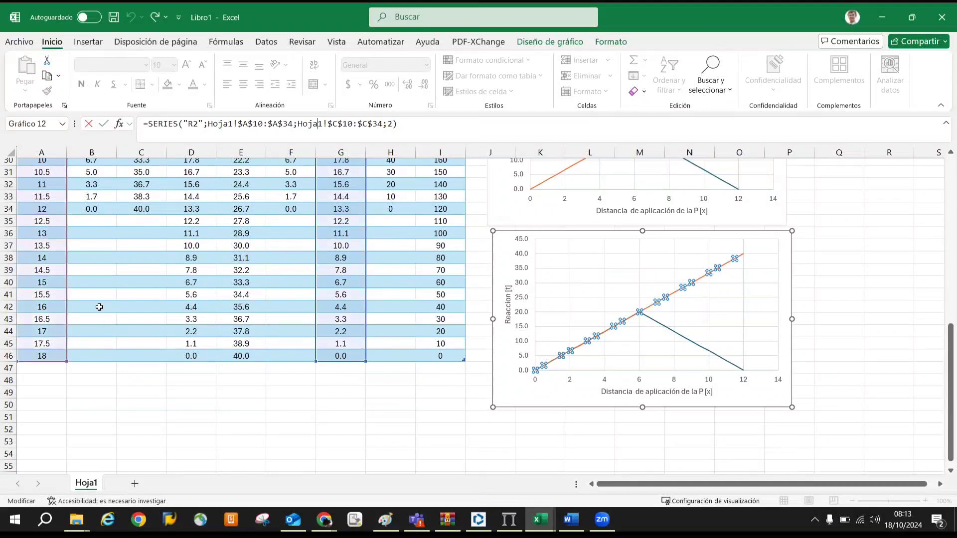
{"action": "key", "text": "Escape"}
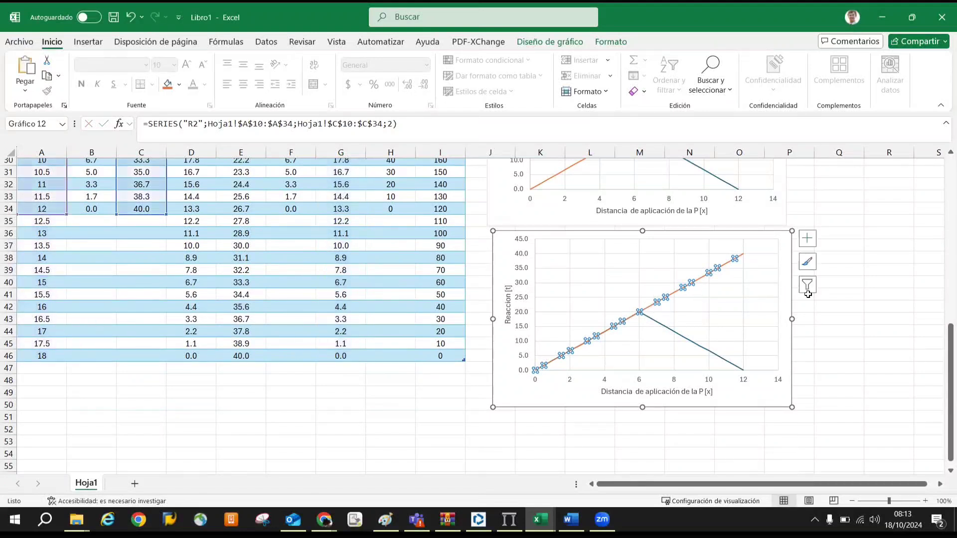
Retry moving the R2 series' source ranges to G10:G46 for Y and A10:A46 for X
{"action": "left_click", "coordinate": [316, 139]}
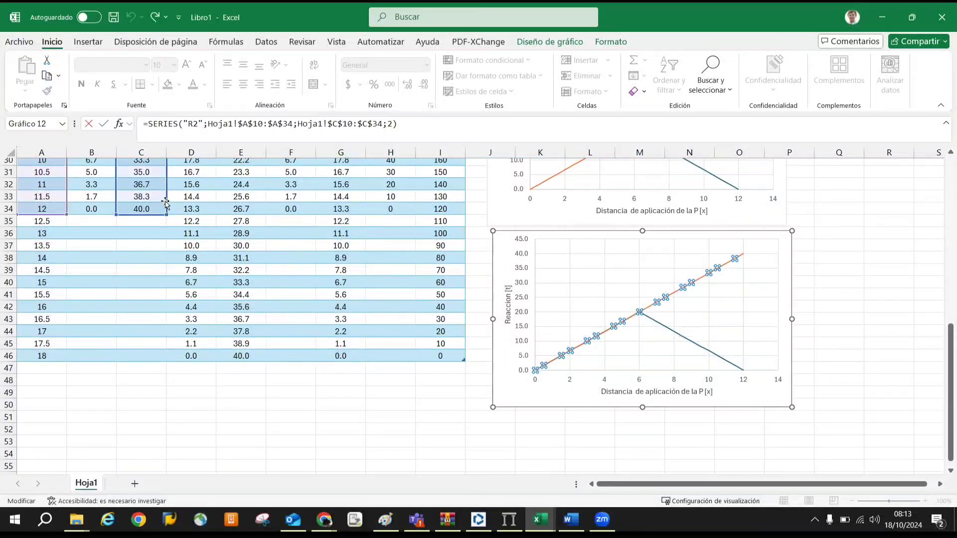
{"action": "left_click_drag", "start_coordinate": [166, 203], "coordinate": [373, 365]}
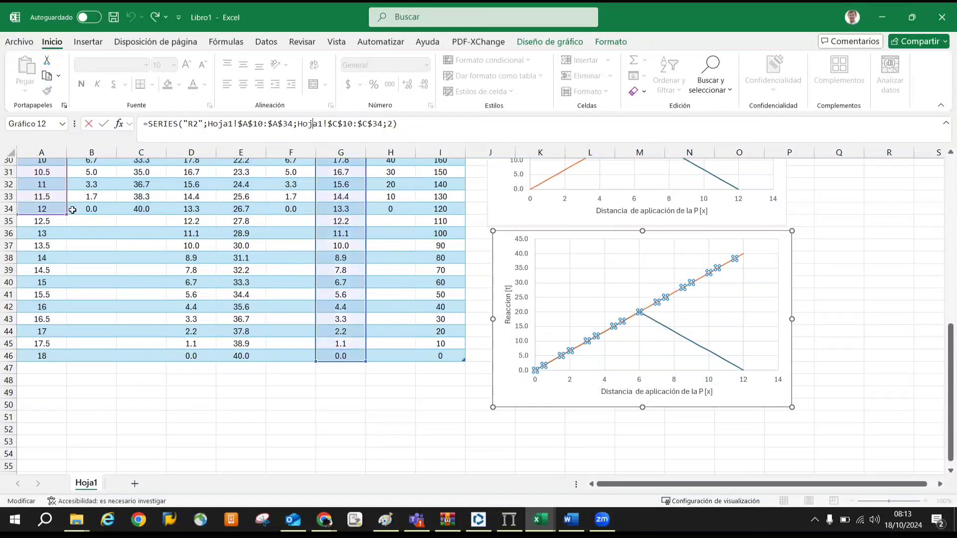
{"action": "left_click_drag", "start_coordinate": [75, 276], "coordinate": [70, 360]}
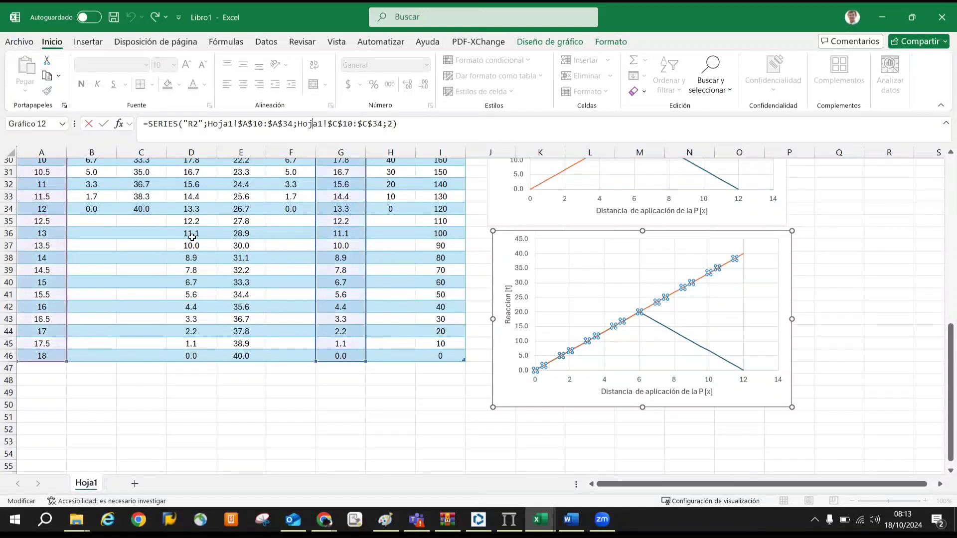
{"action": "key", "text": "Escape"}
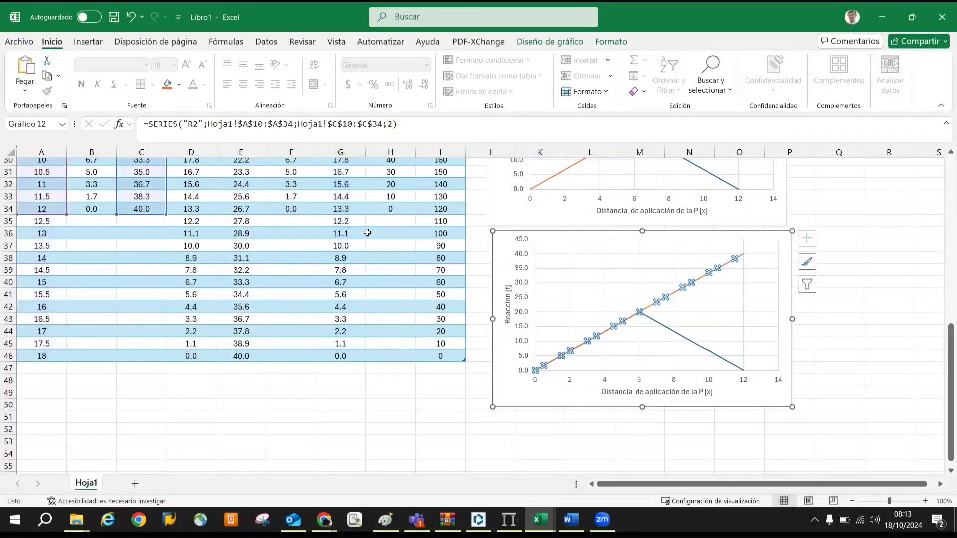
Open the R2 series of the lower copied chart for editing its source ranges
{"action": "scroll", "coordinate": [368, 239], "scroll_direction": "up", "scroll_amount": 2}
{"action": "left_click", "coordinate": [725, 334]}
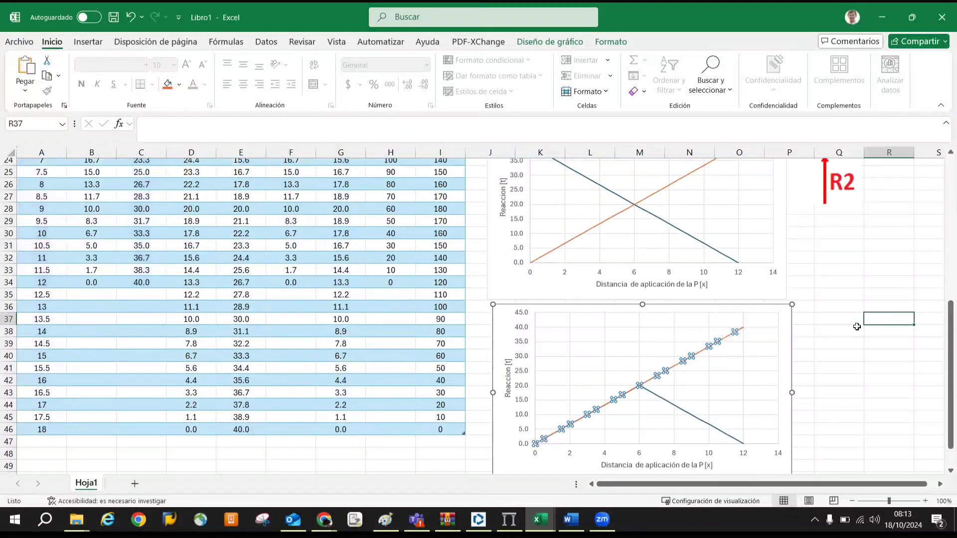
{"action": "double_click", "coordinate": [725, 342]}
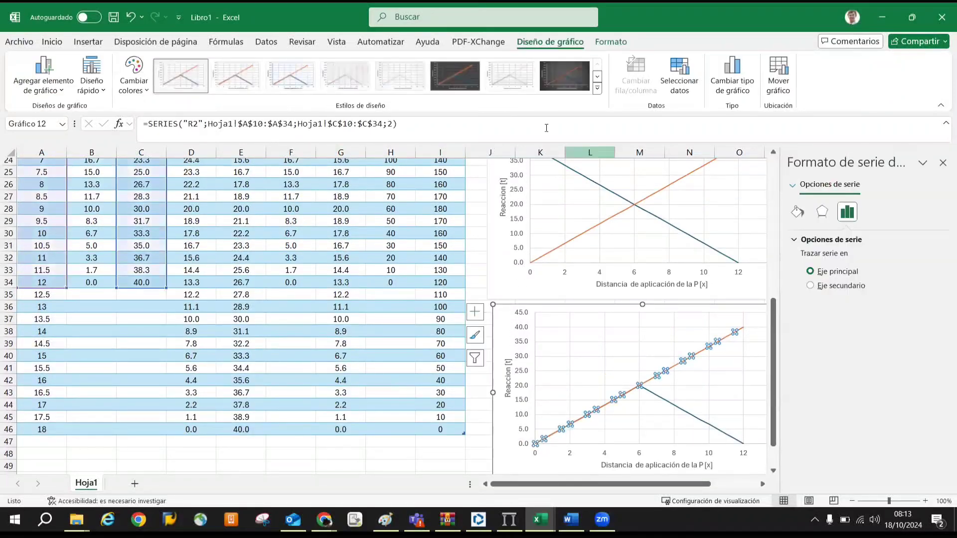
{"action": "left_click", "coordinate": [680, 75]}
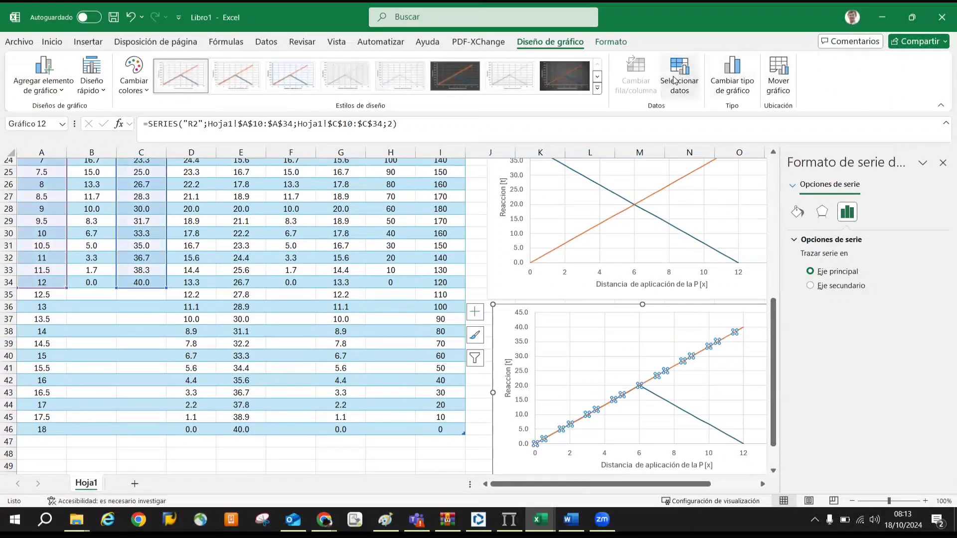
{"action": "left_click", "coordinate": [289, 332]}
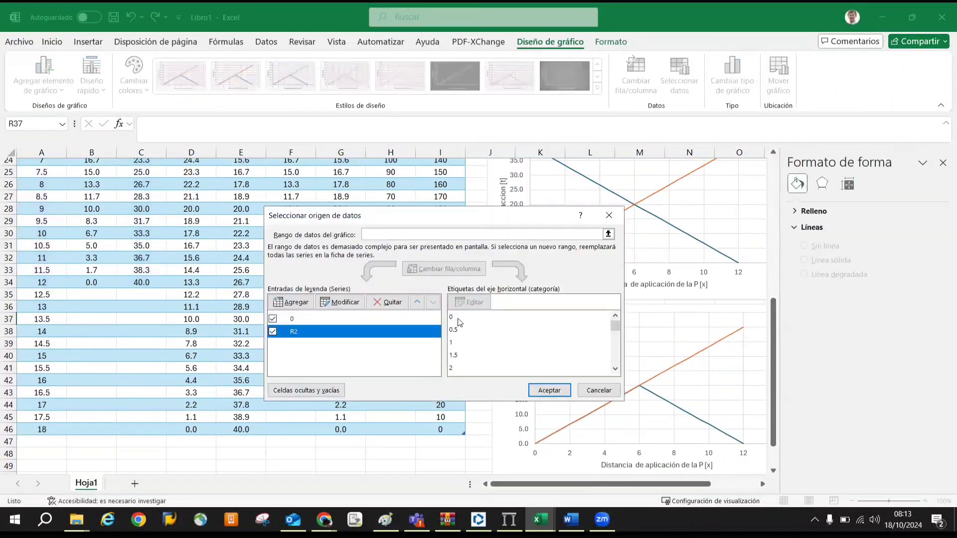
{"action": "left_click", "coordinate": [346, 303]}
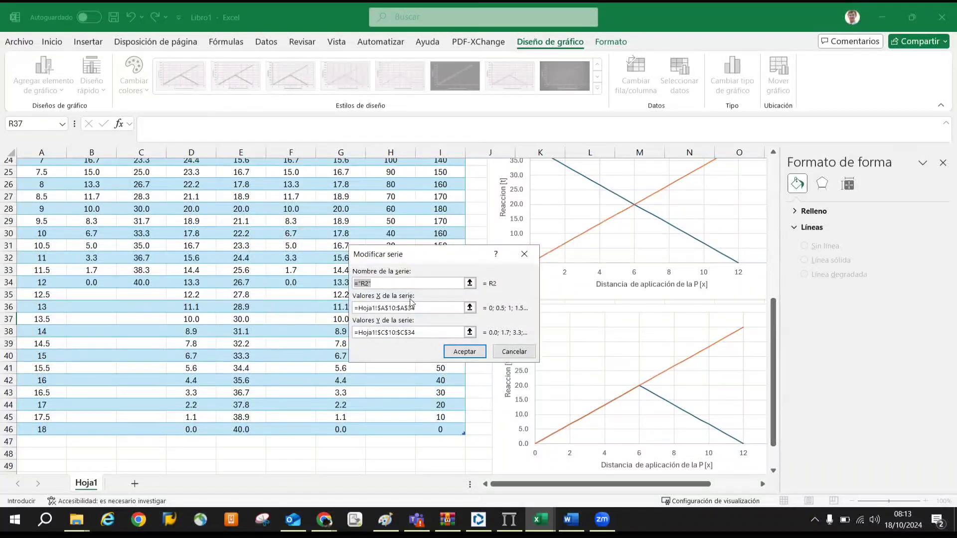
{"action": "left_click", "coordinate": [425, 310]}
{"action": "scroll", "coordinate": [134, 334], "scroll_direction": "down", "scroll_amount": 6}
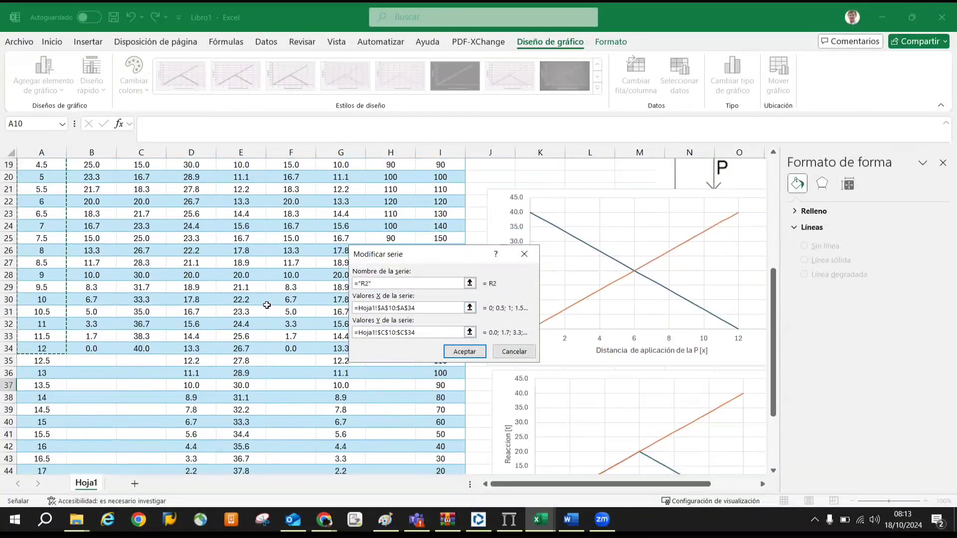
{"action": "left_click_drag", "start_coordinate": [42, 383], "coordinate": [59, 192]}
{"action": "left_click", "coordinate": [424, 299]}
{"action": "key", "text": "Return"}
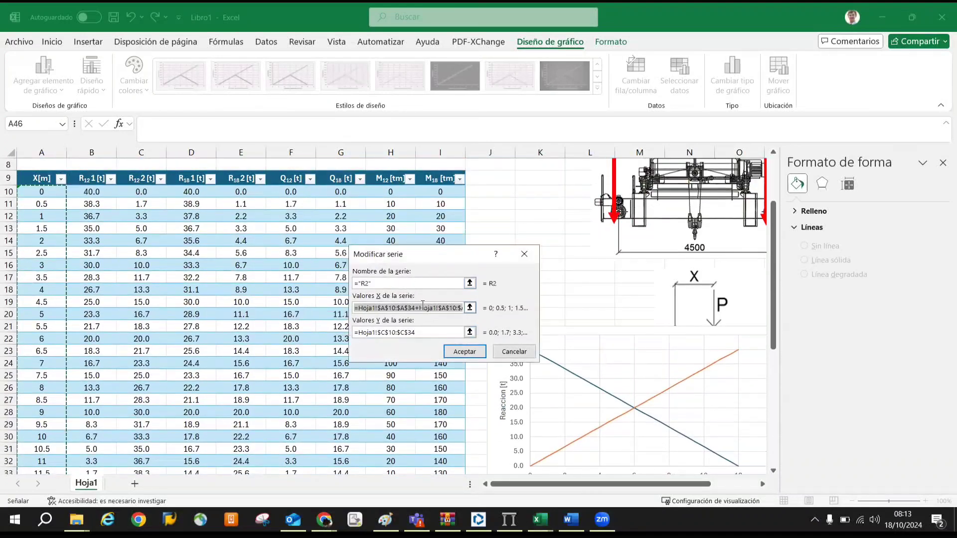
Replace the R2 series' X values with A10:A46 and its Y values with G10:G46, and close the formatting pane
{"action": "key", "text": "BackSpace"}
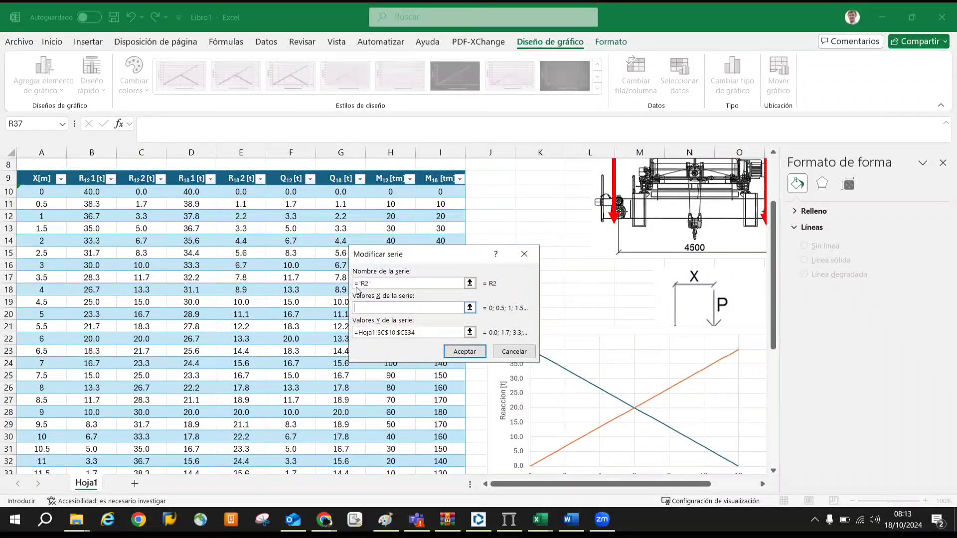
{"action": "left_click_drag", "start_coordinate": [44, 193], "coordinate": [39, 447]}
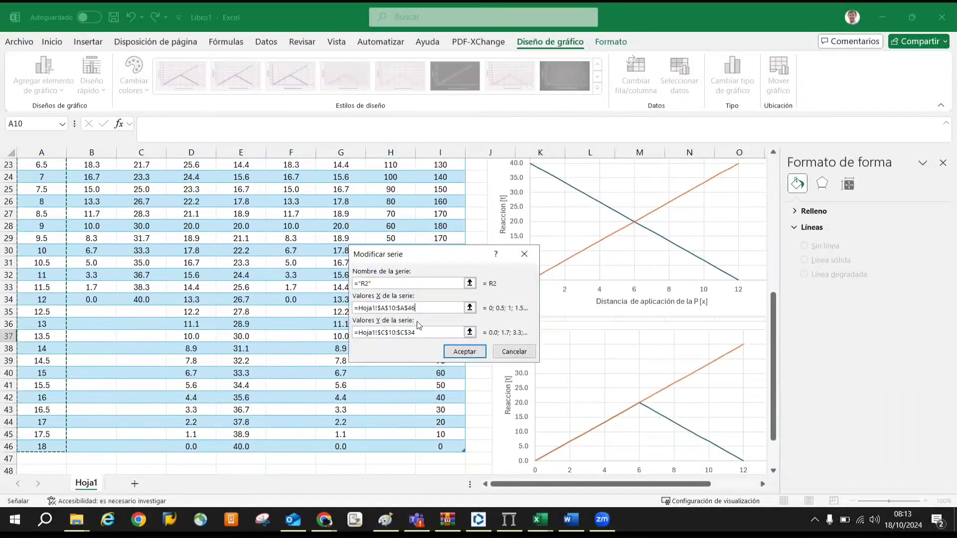
{"action": "left_click_drag", "start_coordinate": [437, 330], "coordinate": [281, 295]}
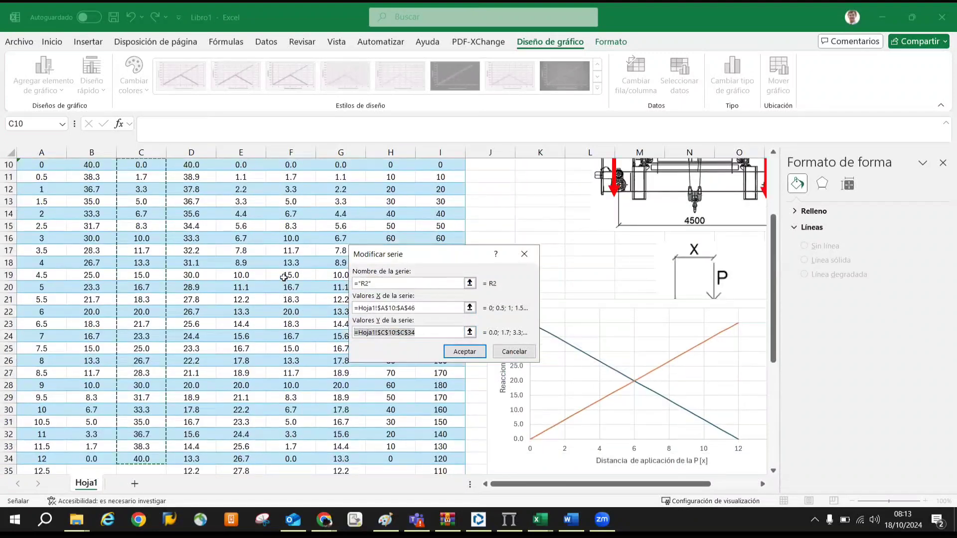
{"action": "key", "text": "BackSpace"}
{"action": "scroll", "coordinate": [399, 199], "scroll_direction": "up", "scroll_amount": 2}
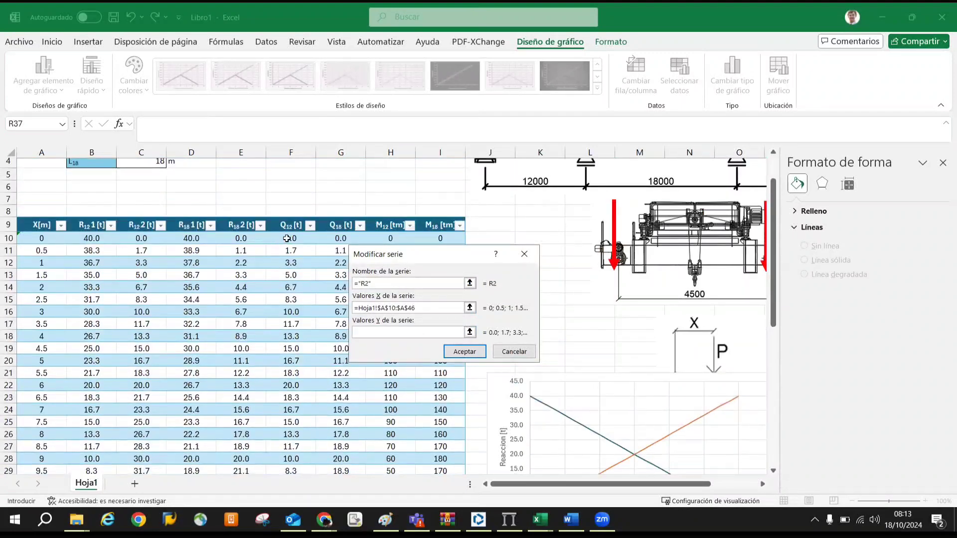
{"action": "left_click_drag", "start_coordinate": [334, 237], "coordinate": [345, 435]}
{"action": "left_click", "coordinate": [440, 348]}
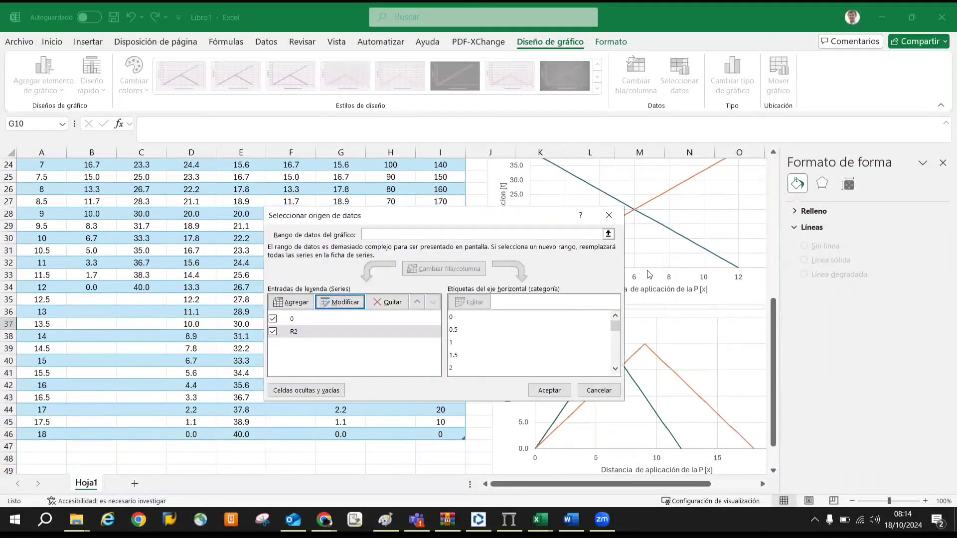
{"action": "left_click", "coordinate": [549, 390]}
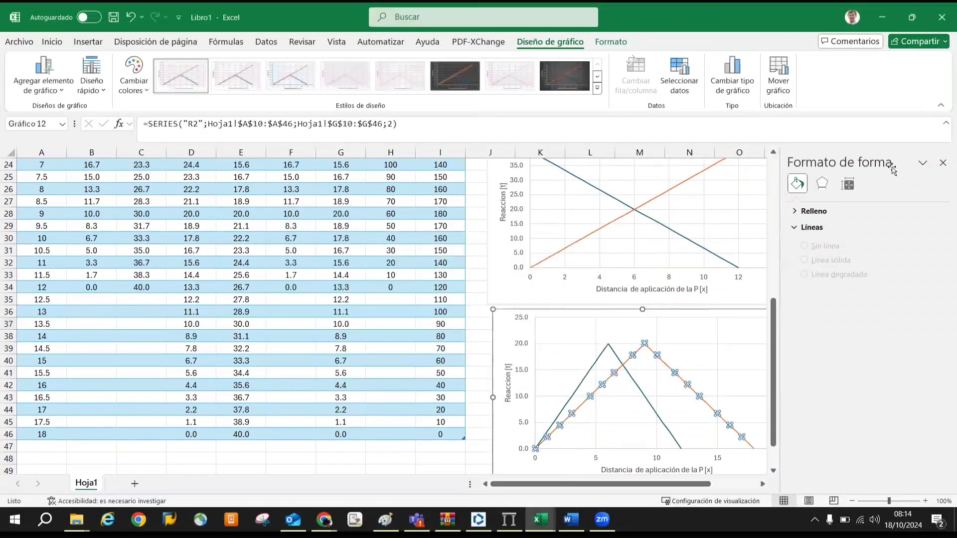
{"action": "left_click", "coordinate": [943, 163]}
{"action": "left_click", "coordinate": [876, 283]}
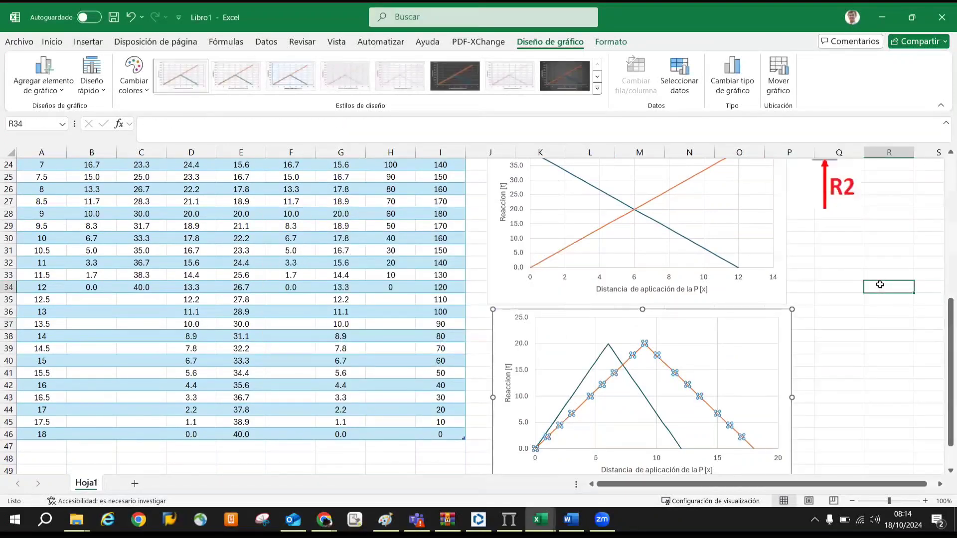
Change the vertical axis title of the lower chart to "Corte en centro [t]"
{"action": "scroll", "coordinate": [870, 278], "scroll_direction": "down", "scroll_amount": 1}
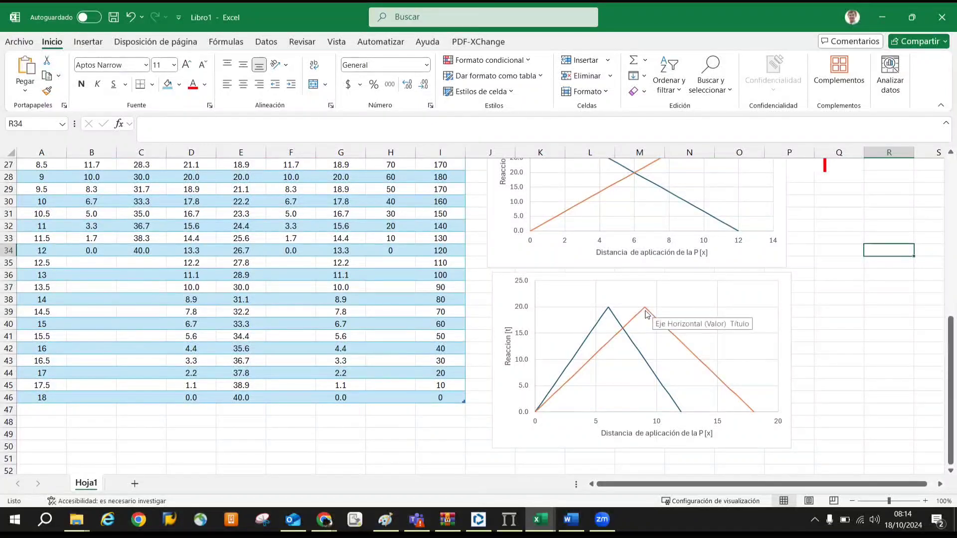
{"action": "mouse_move", "coordinate": [646, 313]}
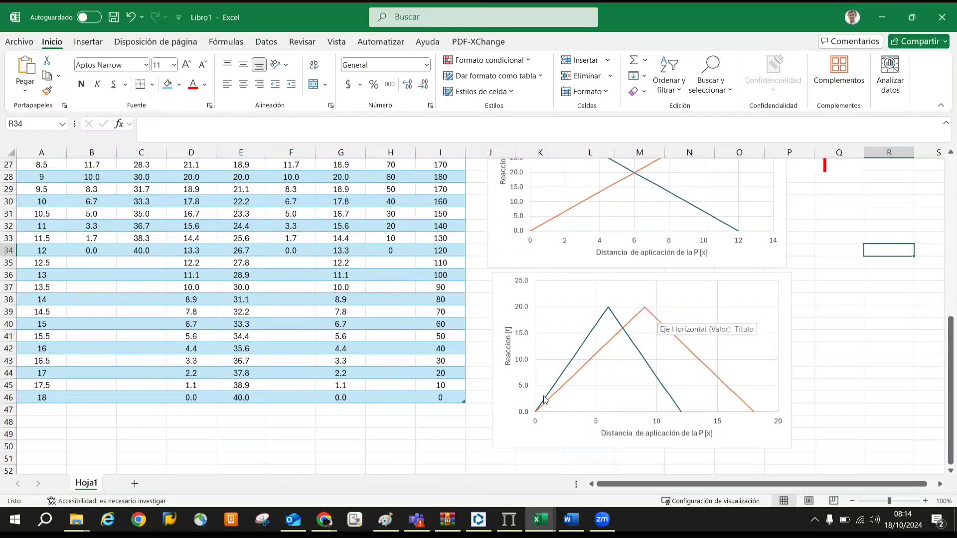
{"action": "double_click", "coordinate": [508, 354]}
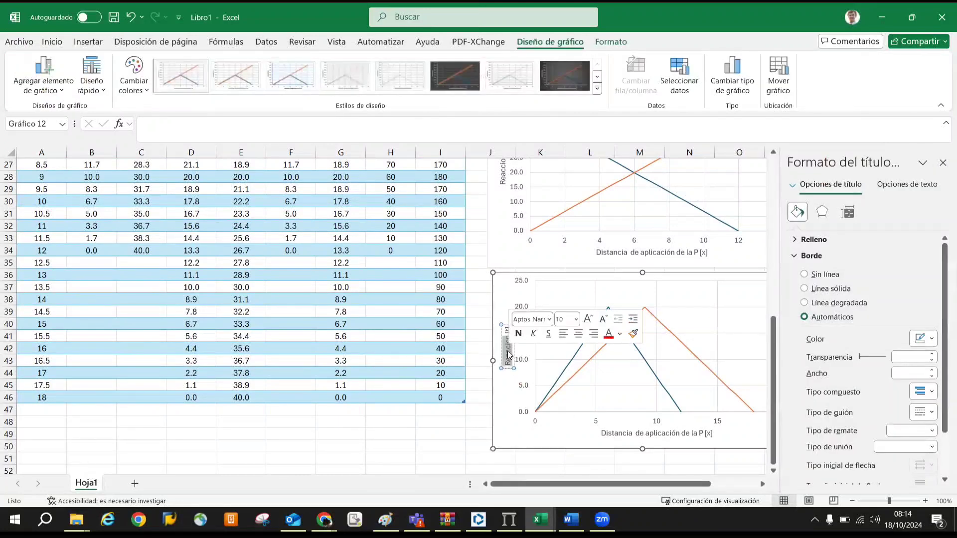
{"action": "type", "text": "Corte en"}
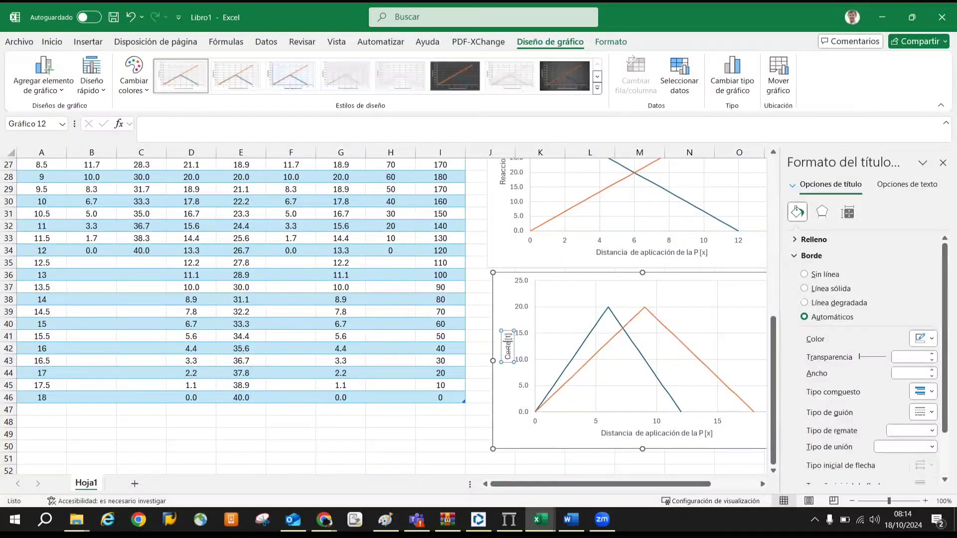
{"action": "type", "text": " centro"}
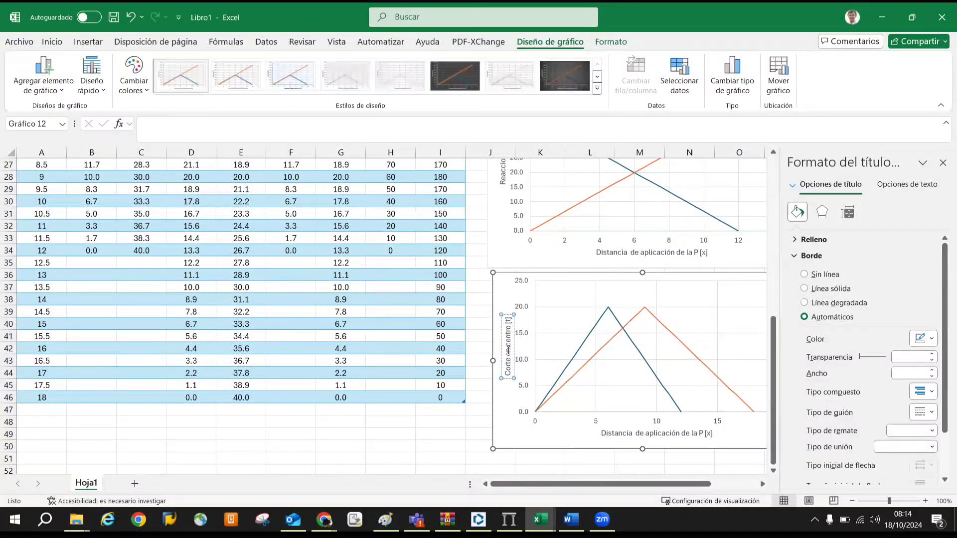
{"action": "left_click", "coordinate": [455, 433]}
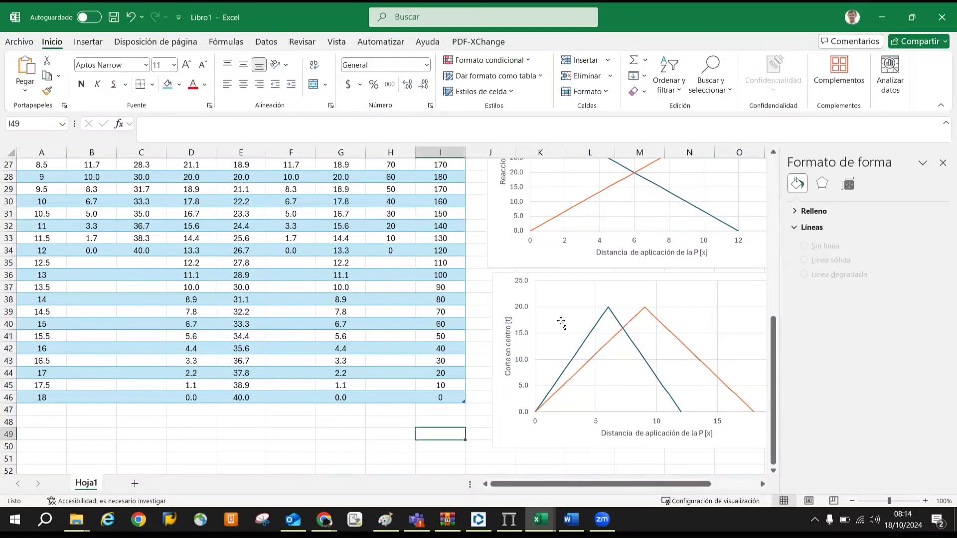
Duplicate the "Corte en centro" chart and place the copy below the data table
{"action": "scroll", "coordinate": [546, 334], "scroll_direction": "down", "scroll_amount": 2}
{"action": "left_click", "coordinate": [508, 341]}
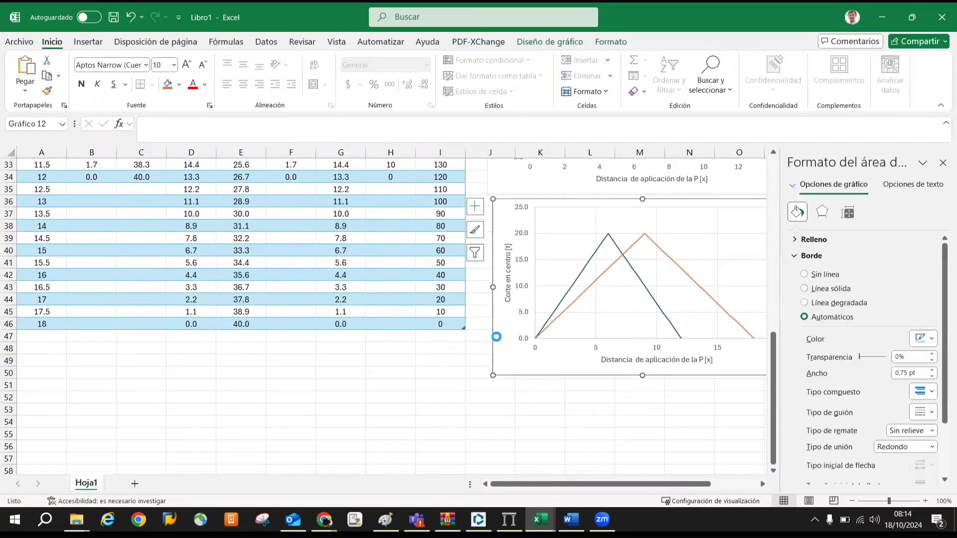
{"action": "left_click_drag", "start_coordinate": [497, 336], "coordinate": [266, 386]}
{"action": "key", "text": "Escape"}
{"action": "left_click", "coordinate": [374, 372]}
{"action": "key", "text": "ctrl+v"}
Move the copied chart's first series values from the Q12 column to the M12 moments in H10:H34
{"action": "left_click", "coordinate": [294, 388]}
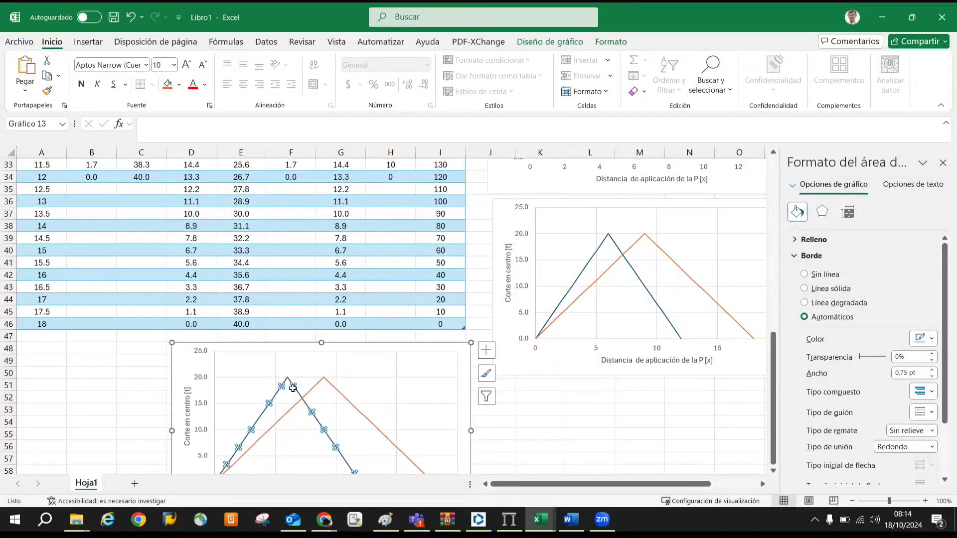
{"action": "scroll", "coordinate": [308, 284], "scroll_direction": "up", "scroll_amount": 6}
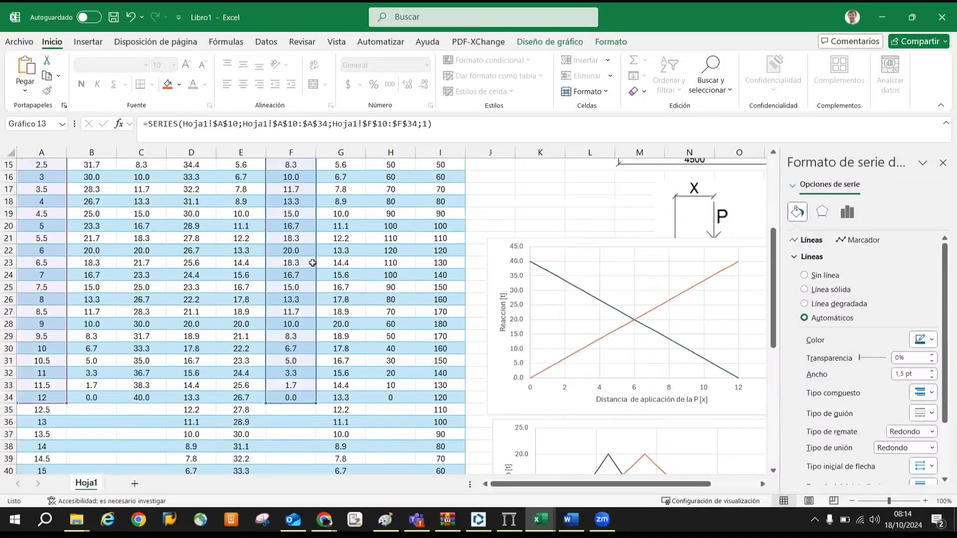
{"action": "scroll", "coordinate": [317, 259], "scroll_direction": "up", "scroll_amount": 4}
{"action": "left_click_drag", "start_coordinate": [315, 255], "coordinate": [389, 249]}
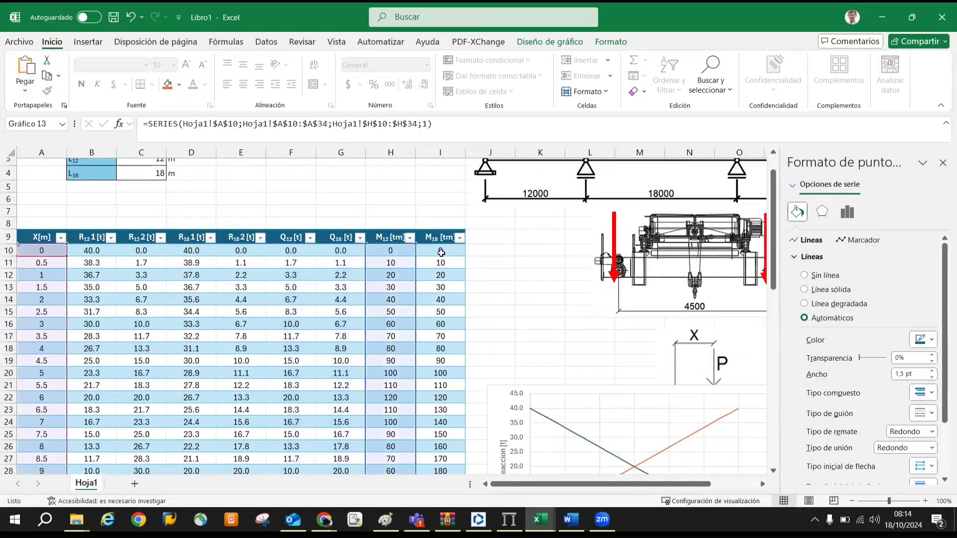
{"action": "scroll", "coordinate": [439, 254], "scroll_direction": "down", "scroll_amount": 16}
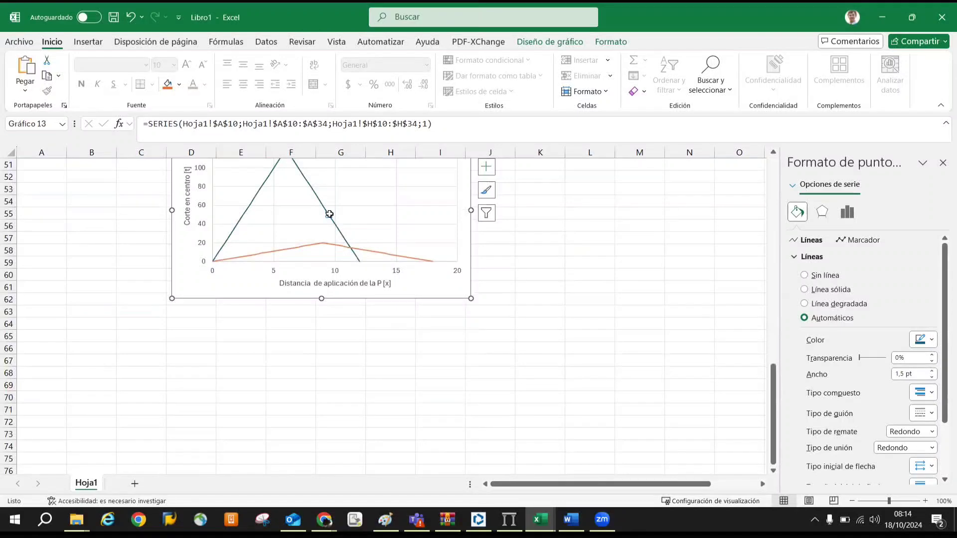
{"action": "left_click", "coordinate": [554, 227]}
Examine which table ranges feed the 12 m span series in the copied chart
{"action": "left_click", "coordinate": [332, 209]}
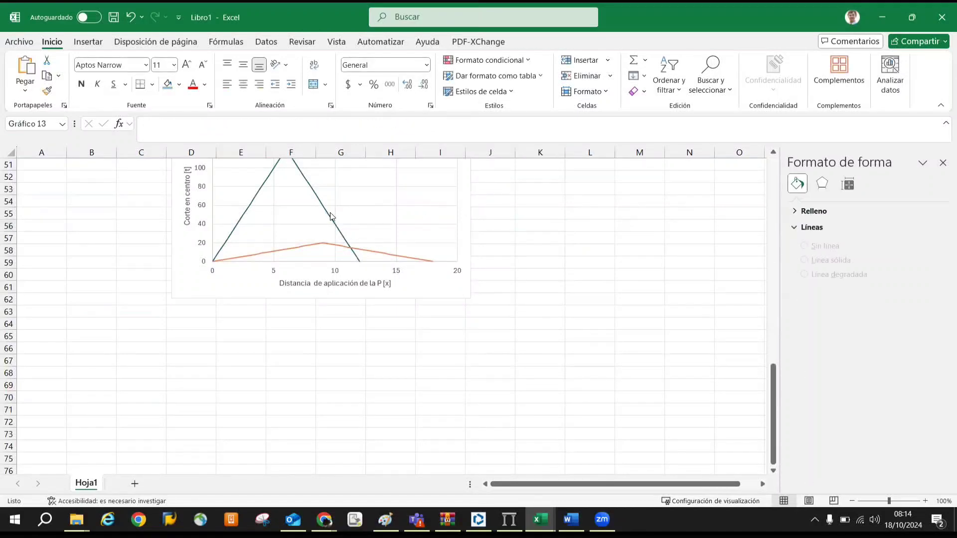
{"action": "scroll", "coordinate": [412, 211], "scroll_direction": "up", "scroll_amount": 12}
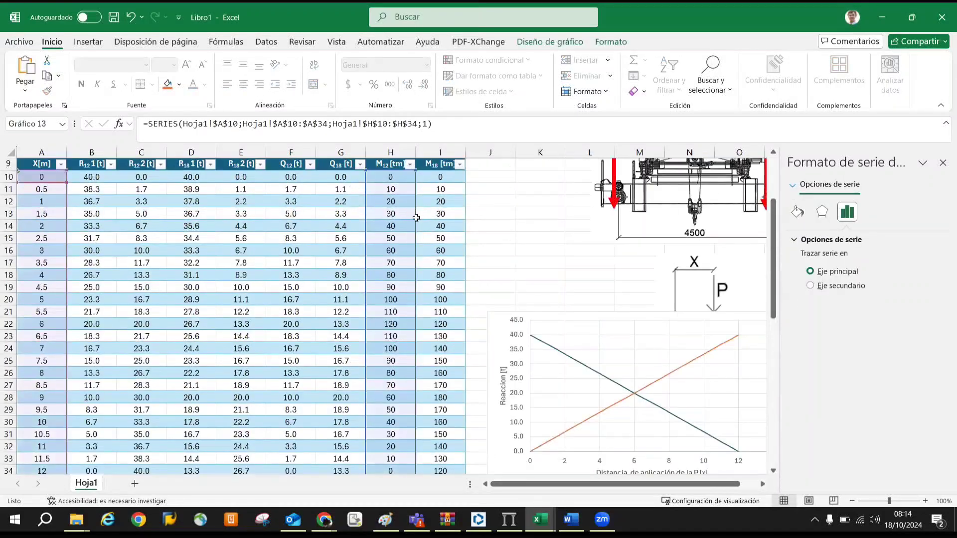
{"action": "scroll", "coordinate": [412, 211], "scroll_direction": "down", "scroll_amount": 14}
{"action": "key", "text": "Escape"}
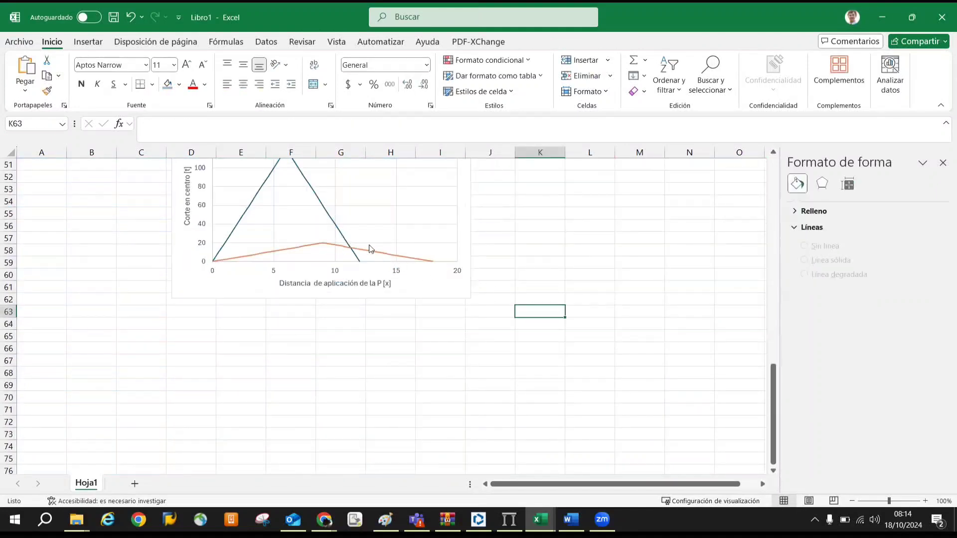
{"action": "left_click", "coordinate": [330, 218]}
{"action": "scroll", "coordinate": [380, 213], "scroll_direction": "up", "scroll_amount": 12}
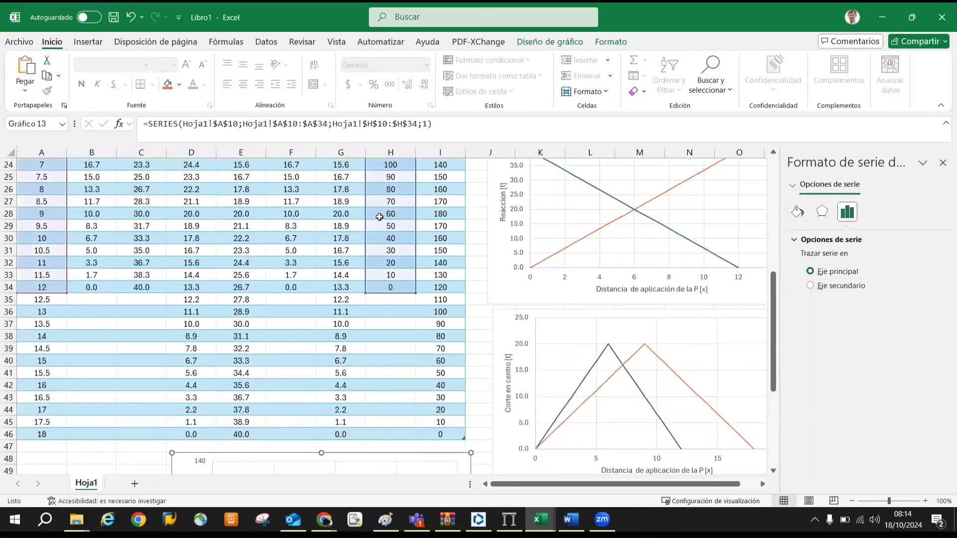
{"action": "scroll", "coordinate": [417, 213], "scroll_direction": "up", "scroll_amount": 2}
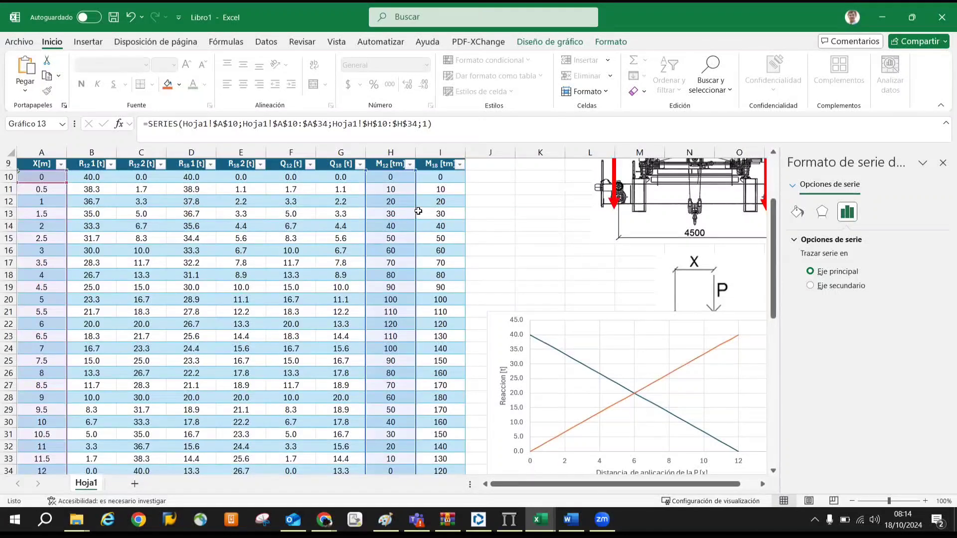
{"action": "scroll", "coordinate": [418, 211], "scroll_direction": "down", "scroll_amount": 11}
Move the copied chart's second series values from the Q18 column to the M18 moments in I10:I46
{"action": "left_click", "coordinate": [330, 359]}
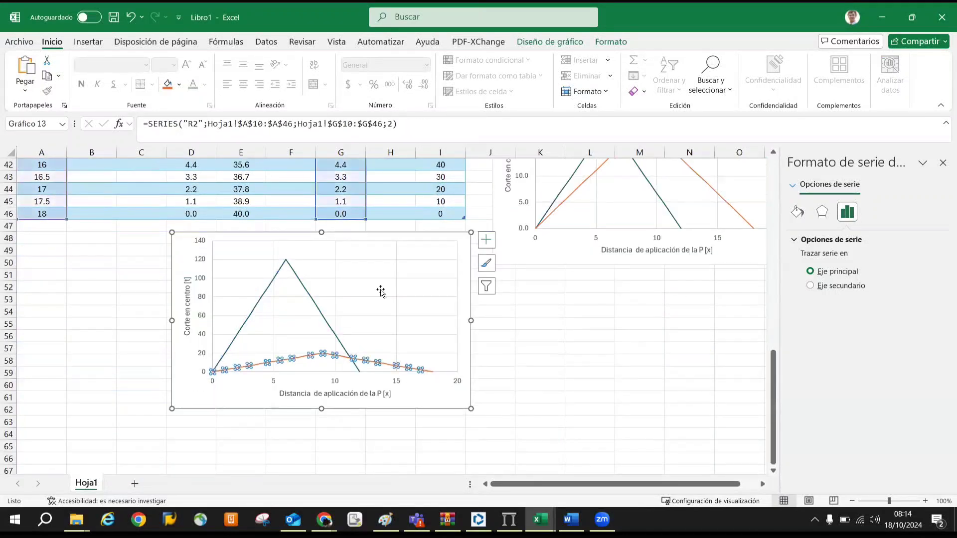
{"action": "scroll", "coordinate": [383, 269], "scroll_direction": "up", "scroll_amount": 10}
{"action": "left_click_drag", "start_coordinate": [366, 245], "coordinate": [466, 252]}
{"action": "scroll", "coordinate": [486, 259], "scroll_direction": "down", "scroll_amount": 2}
{"action": "scroll", "coordinate": [523, 304], "scroll_direction": "down", "scroll_amount": 9}
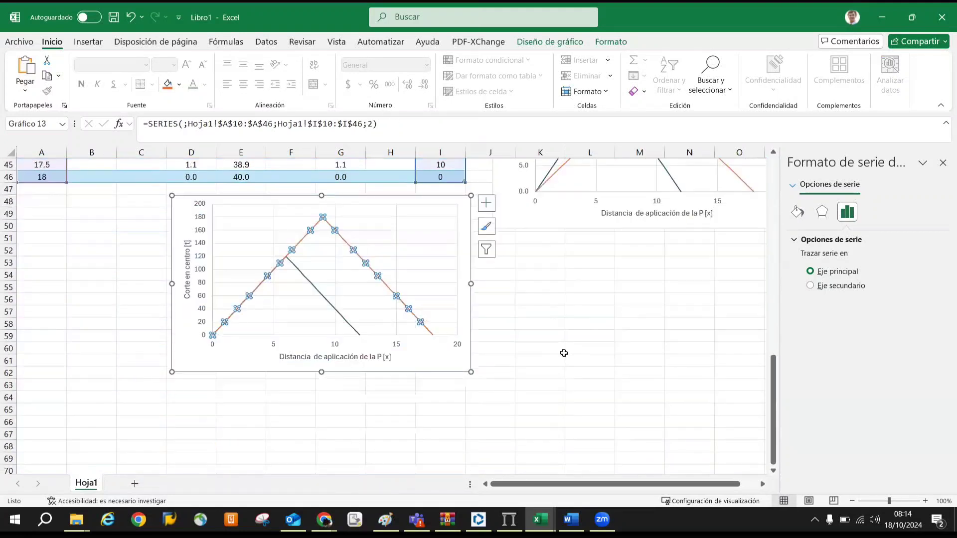
{"action": "left_click", "coordinate": [558, 351]}
Review the new moment chart against the shear and reaction charts and the data table
{"action": "scroll", "coordinate": [513, 314], "scroll_direction": "up", "scroll_amount": 5}
{"action": "scroll", "coordinate": [518, 294], "scroll_direction": "down", "scroll_amount": 4}
{"action": "left_click", "coordinate": [571, 324]}
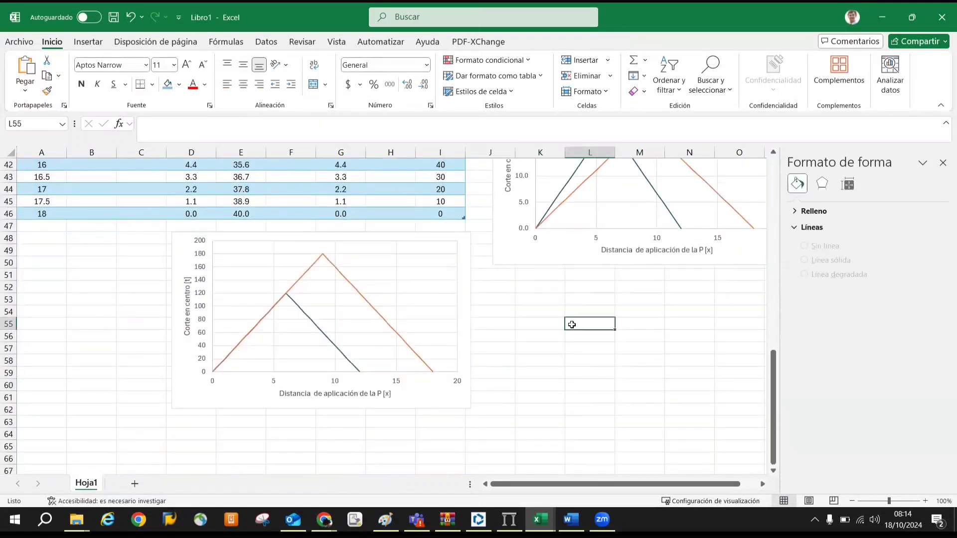
{"action": "scroll", "coordinate": [476, 302], "scroll_direction": "up", "scroll_amount": 5}
{"action": "scroll", "coordinate": [490, 292], "scroll_direction": "down", "scroll_amount": 3}
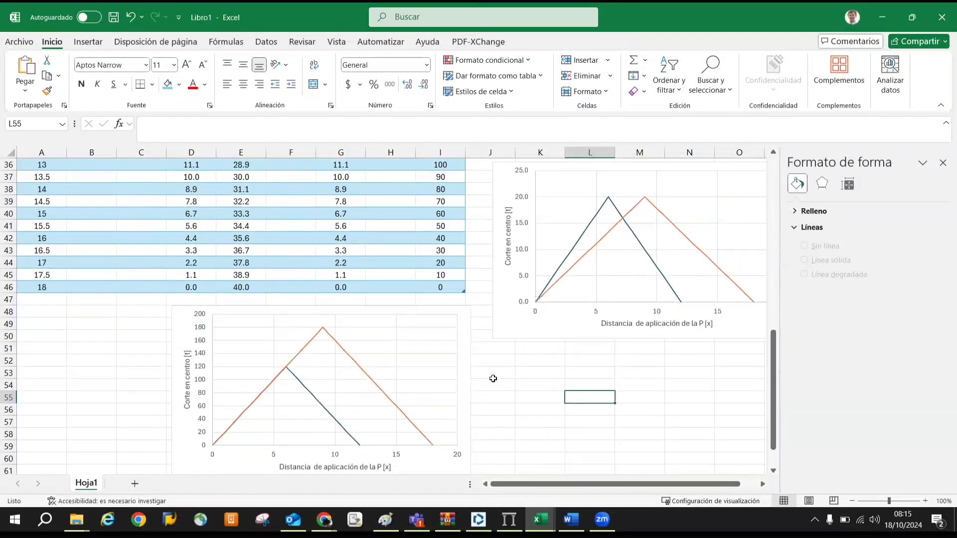
{"action": "left_click", "coordinate": [524, 396]}
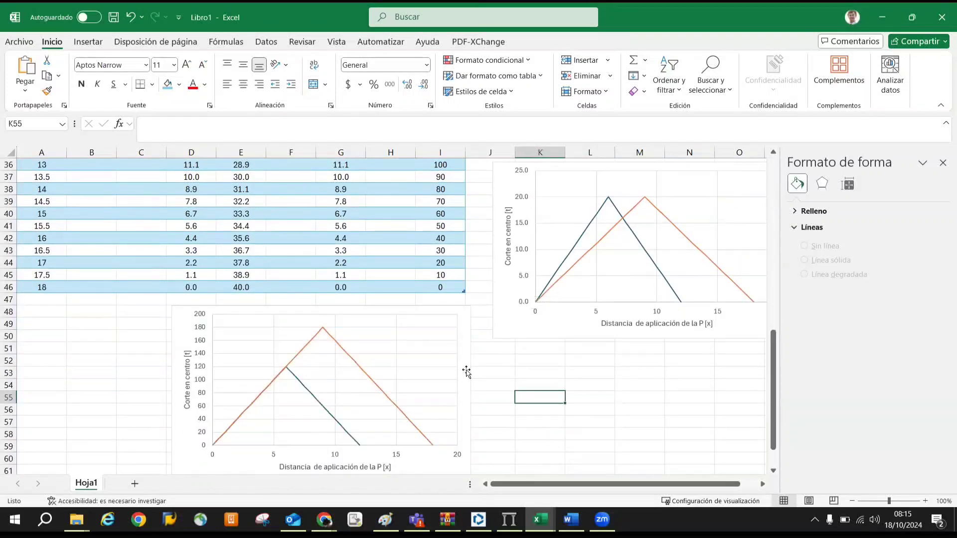
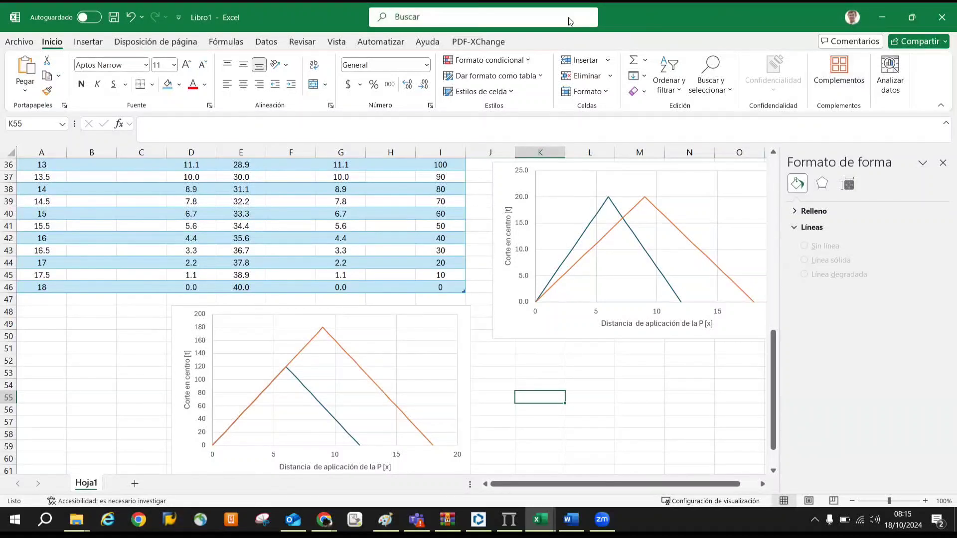
{"action": "key", "text": "alt"}
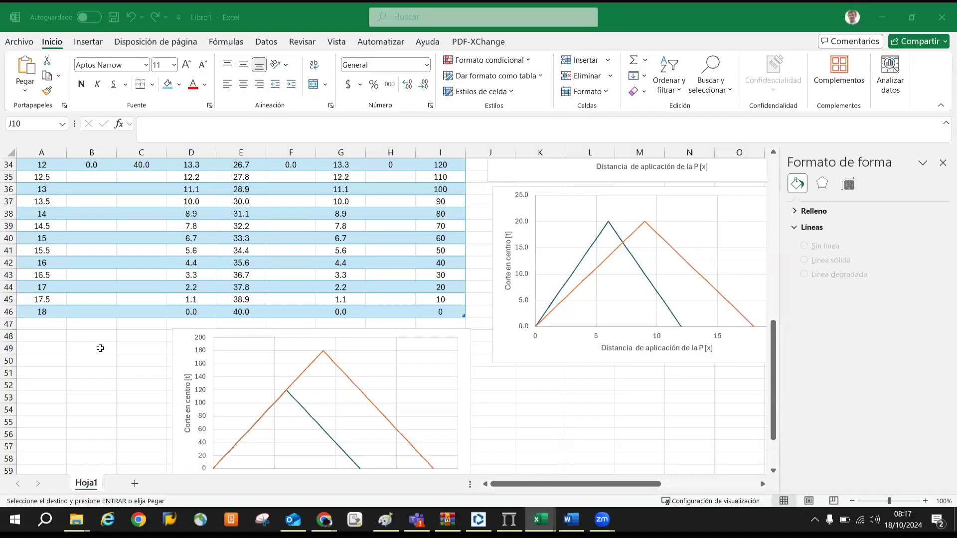
{"action": "scroll", "coordinate": [350, 287], "scroll_direction": "down", "scroll_amount": 2}
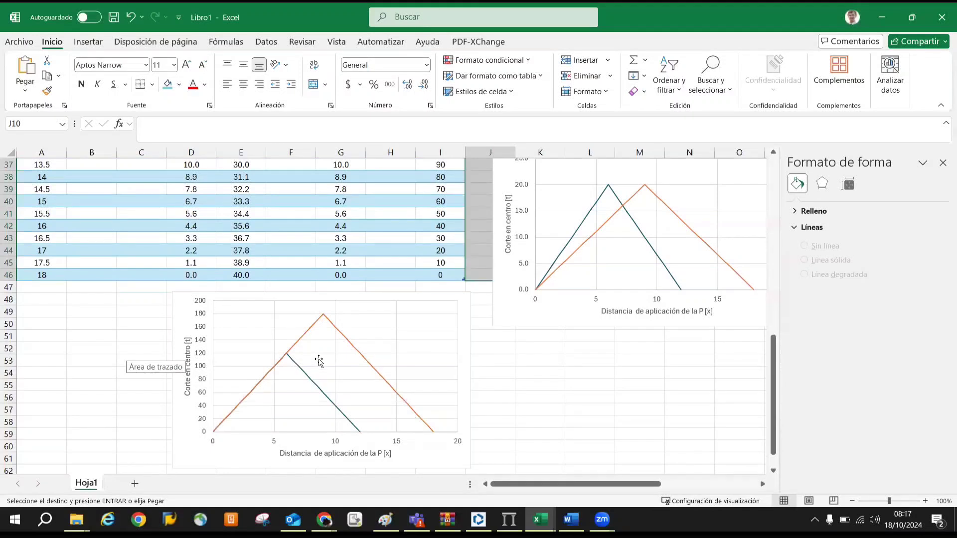
{"action": "mouse_move", "coordinate": [329, 321]}
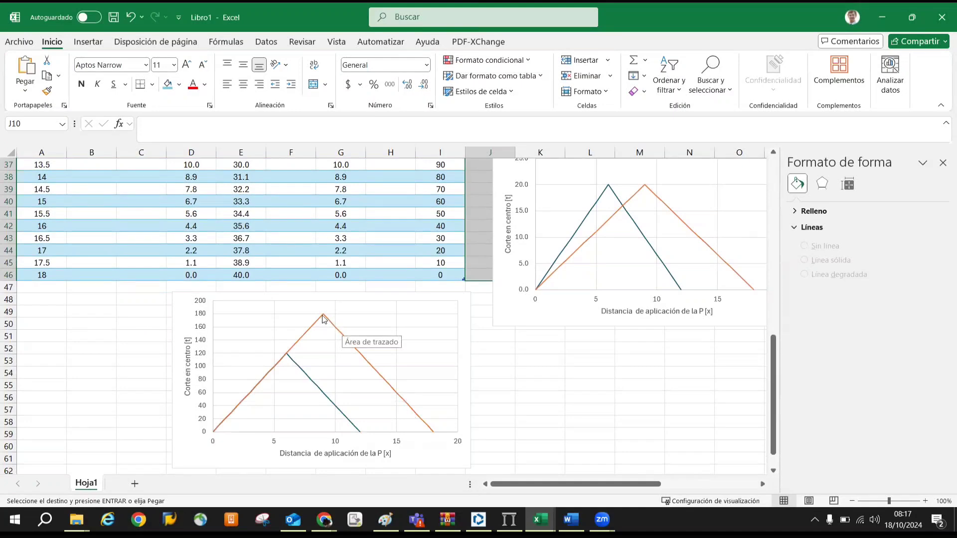
{"action": "left_click", "coordinate": [524, 348]}
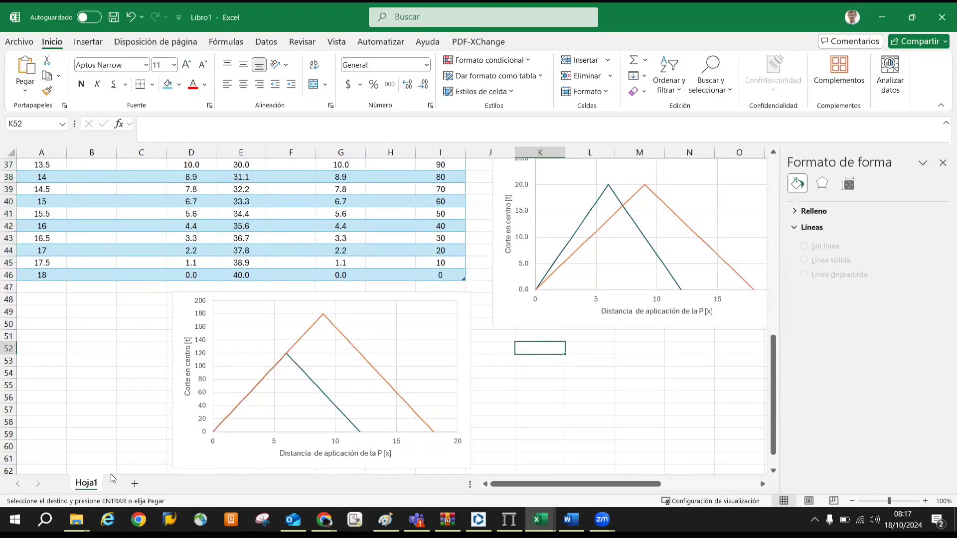
{"action": "scroll", "coordinate": [141, 380], "scroll_direction": "up", "scroll_amount": 10}
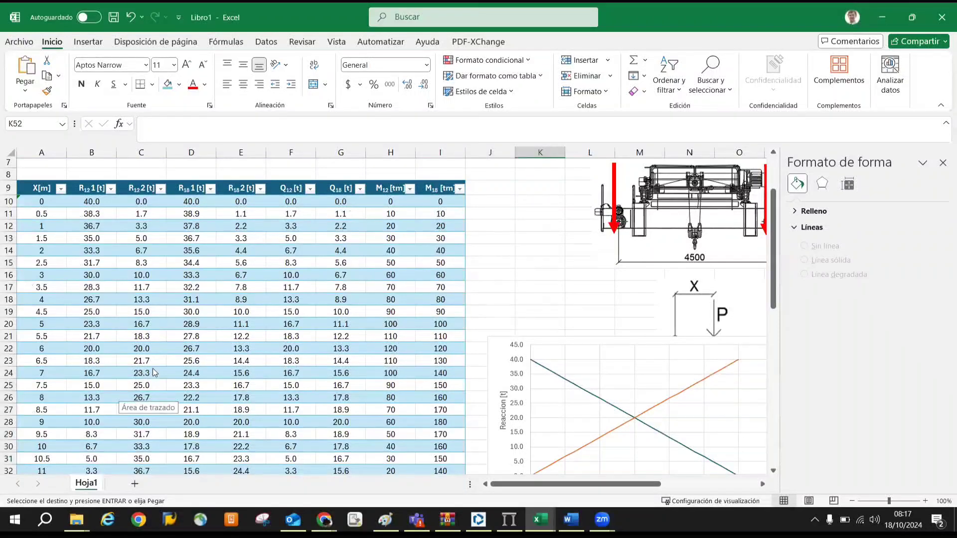
Switch to the TP2-2C 2024 document in Word and read item 2 on superposition and the DC + LL load combination
{"action": "key", "text": "alt+Tab"}
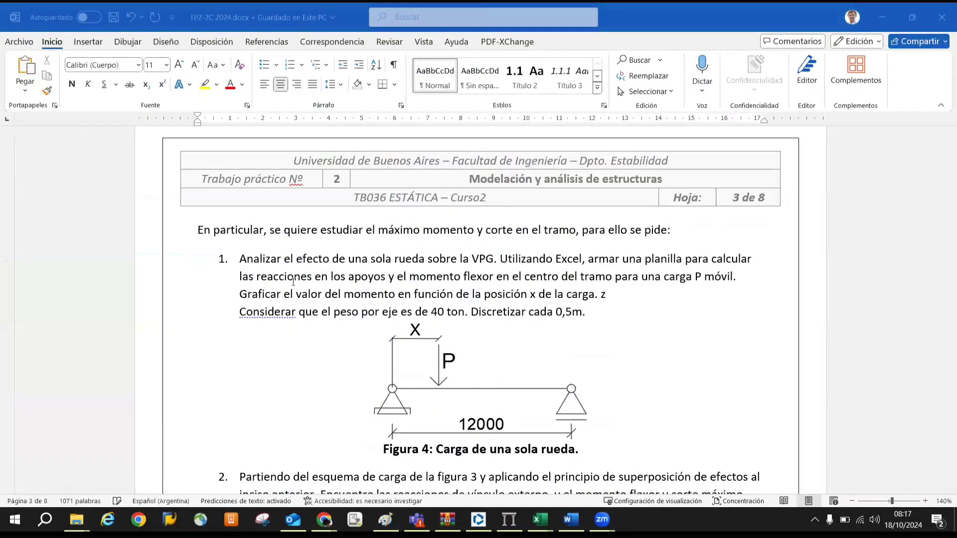
{"action": "scroll", "coordinate": [293, 282], "scroll_direction": "down", "scroll_amount": 3}
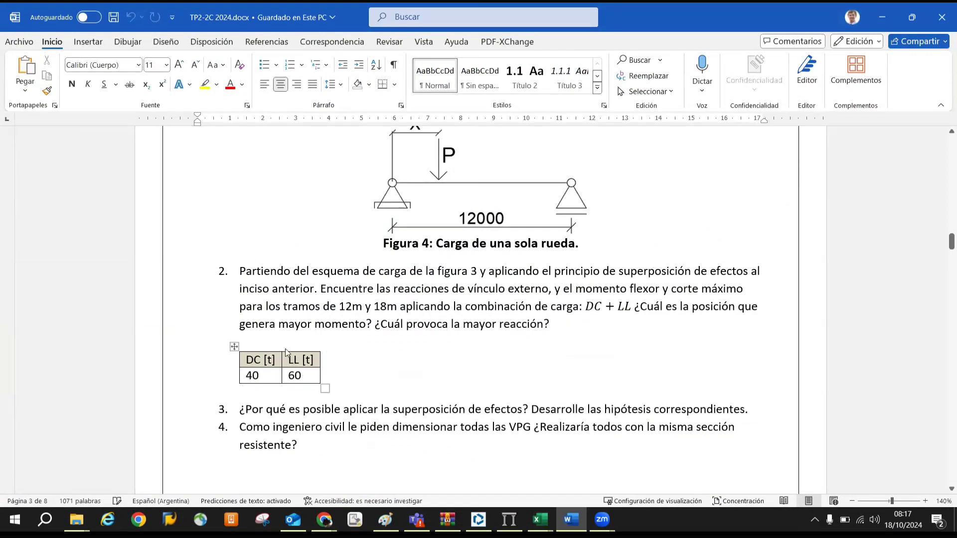
{"action": "scroll", "coordinate": [459, 324], "scroll_direction": "up", "scroll_amount": 1}
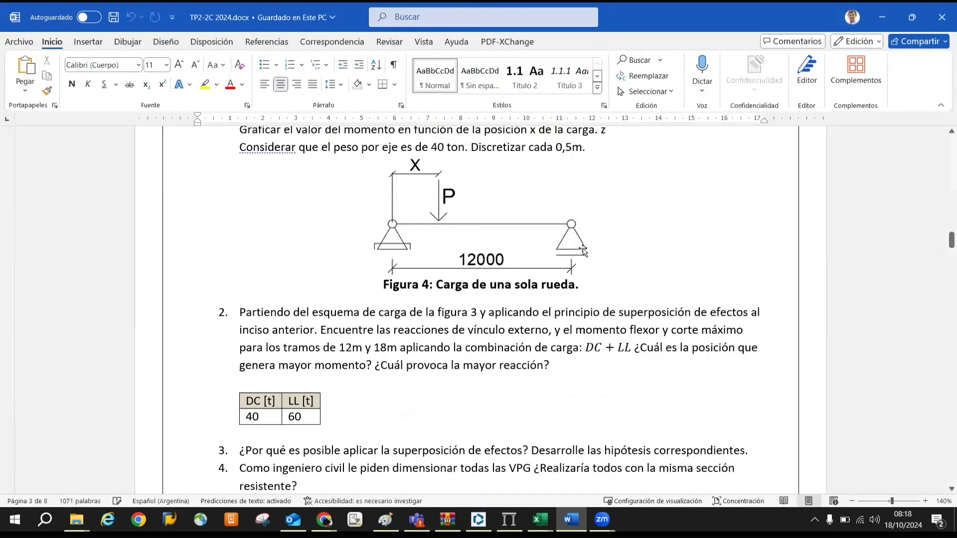
Return to Excel and create a copy of sheet Hoja1 at the end of the workbook
{"action": "key", "text": "alt+Tab"}
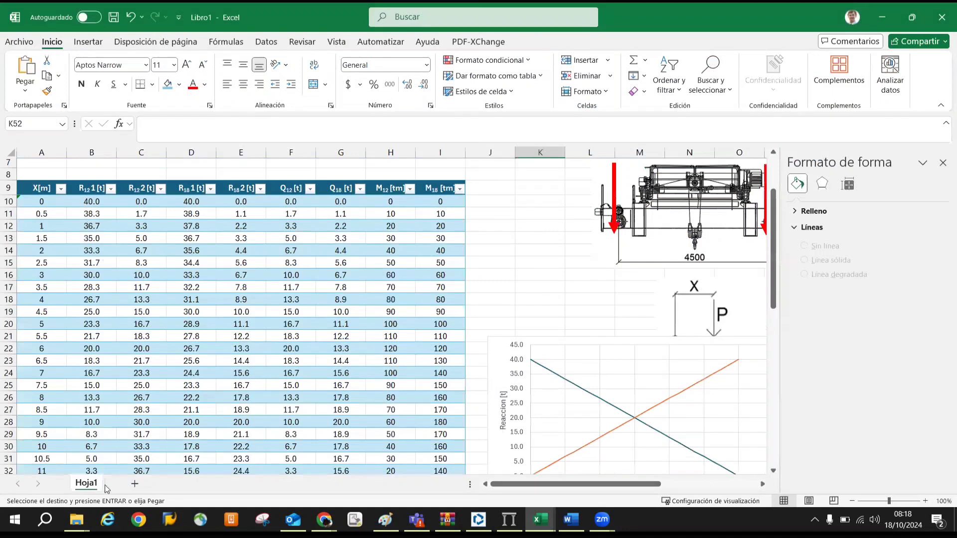
{"action": "right_click", "coordinate": [92, 485]}
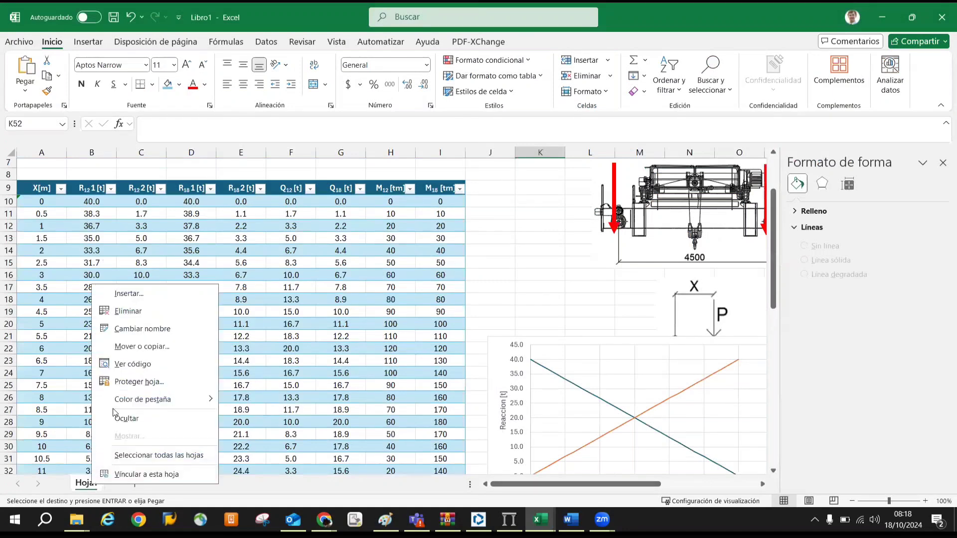
{"action": "left_click", "coordinate": [141, 347]}
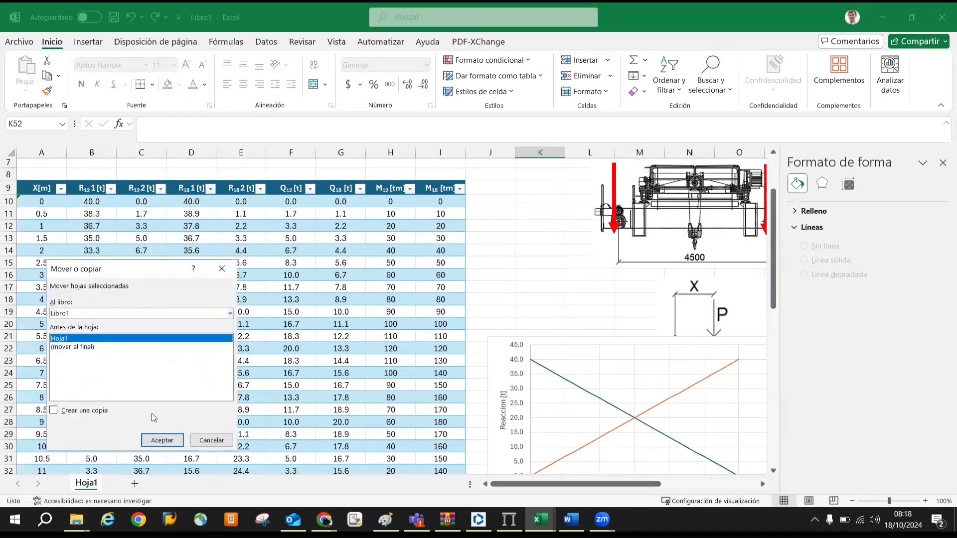
{"action": "left_click", "coordinate": [68, 347]}
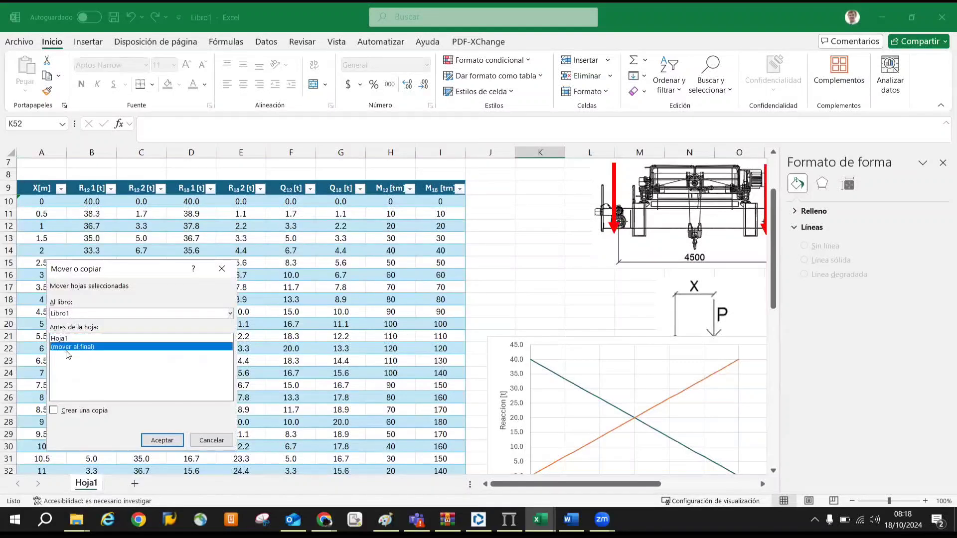
{"action": "left_click", "coordinate": [80, 411]}
{"action": "left_click", "coordinate": [162, 440]}
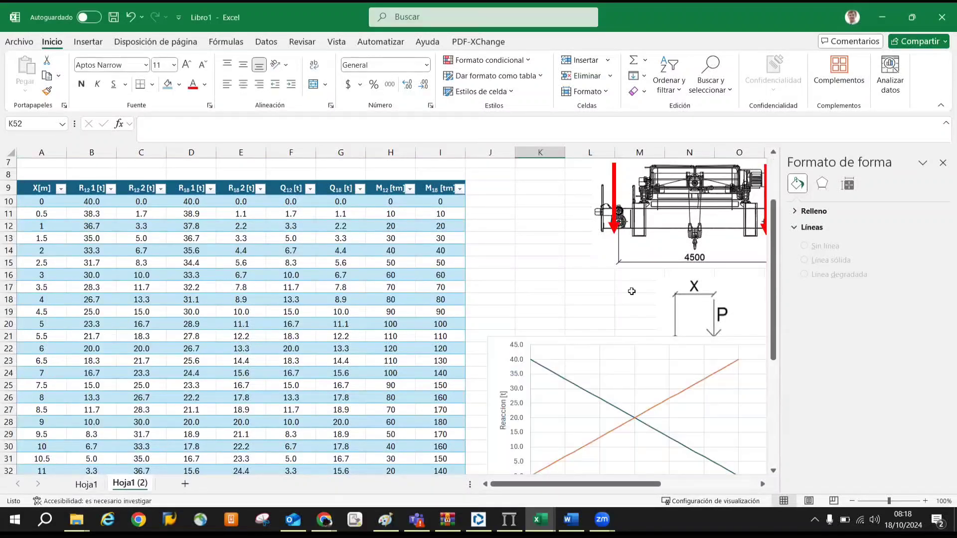
Insert three blank rows above the P, L12 and L18 parameter block on the copied sheet
{"action": "scroll", "coordinate": [573, 289], "scroll_direction": "down", "scroll_amount": 5}
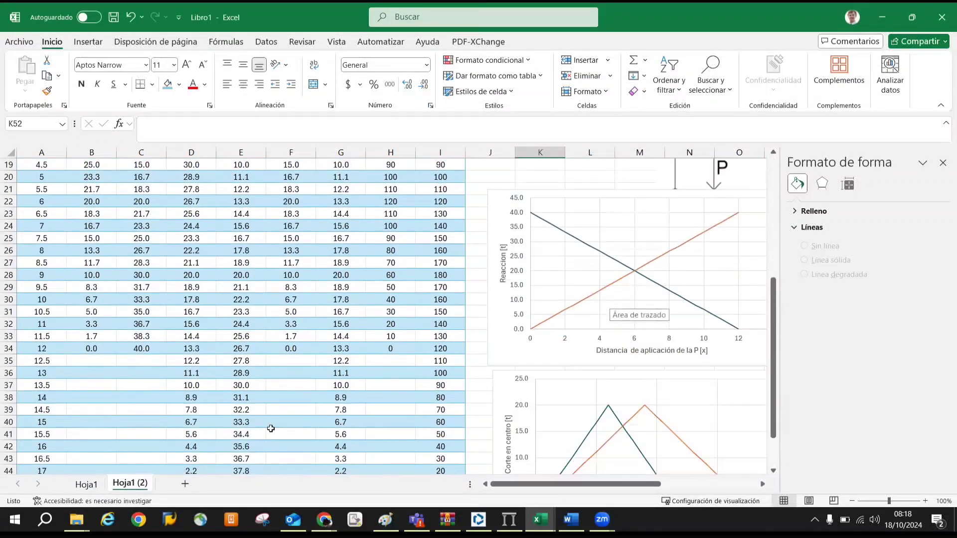
{"action": "scroll", "coordinate": [199, 369], "scroll_direction": "up", "scroll_amount": 6}
{"action": "scroll", "coordinate": [181, 353], "scroll_direction": "up", "scroll_amount": 1}
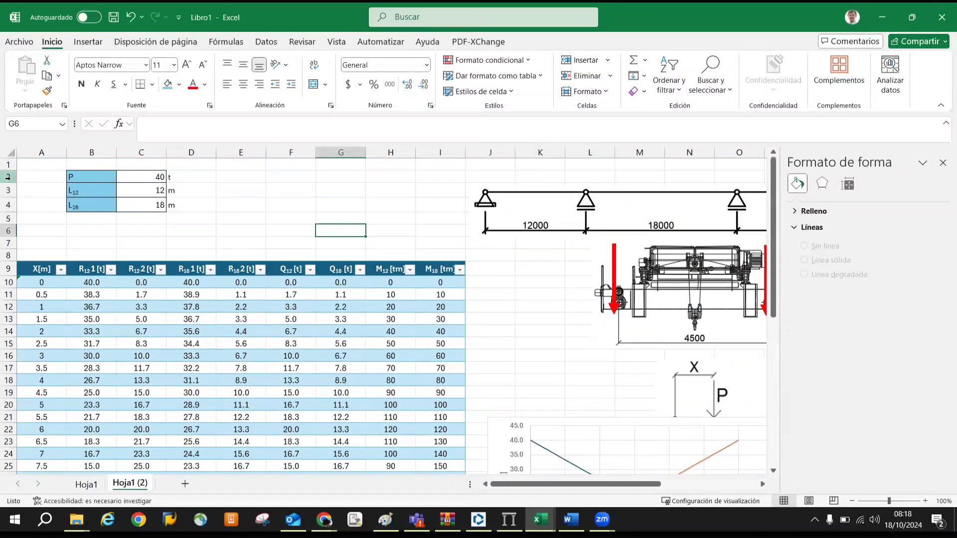
{"action": "left_click_drag", "start_coordinate": [8, 177], "coordinate": [16, 204]}
{"action": "right_click", "coordinate": [12, 199]}
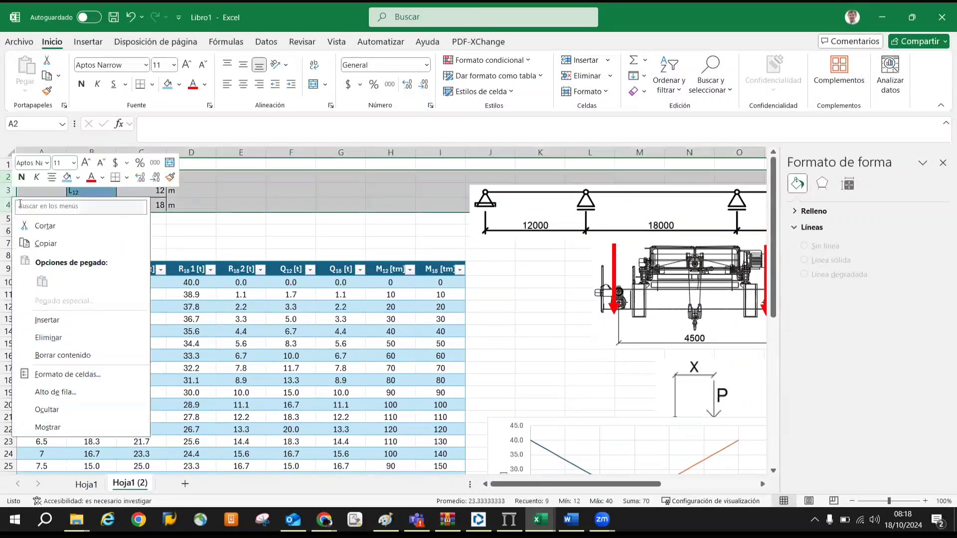
{"action": "left_click", "coordinate": [42, 321]}
{"action": "left_click", "coordinate": [89, 213]}
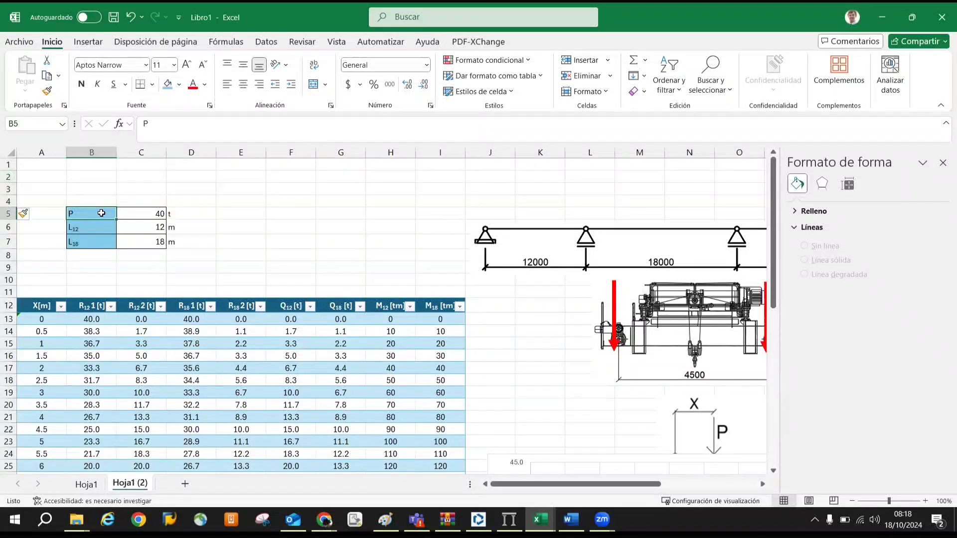
Copy the P row with its value and unit into the two blank rows above it, B3:D4
{"action": "left_click_drag", "start_coordinate": [102, 213], "coordinate": [196, 215]}
{"action": "key", "text": "ctrl+c"}
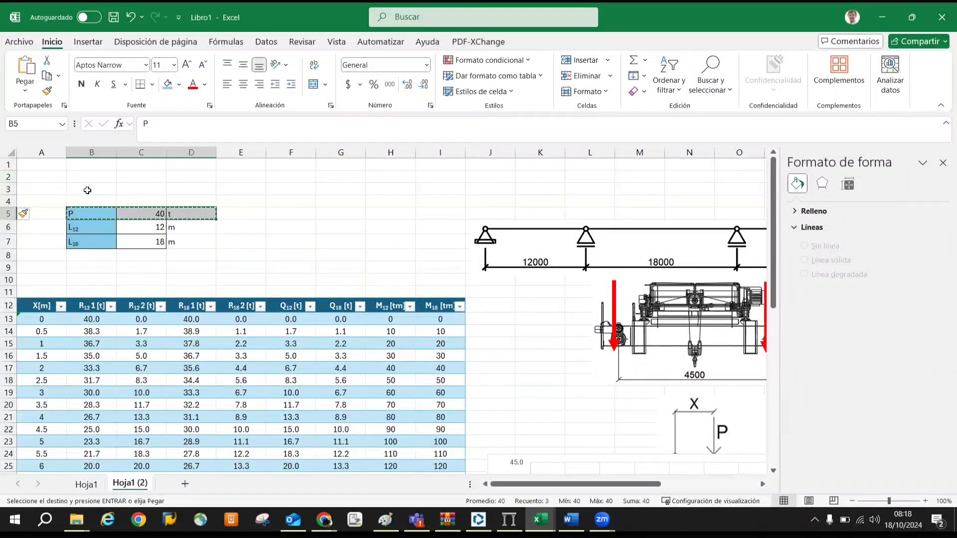
{"action": "left_click_drag", "start_coordinate": [87, 190], "coordinate": [178, 201]}
{"action": "key", "text": "ctrl+v"}
Label the two copied parameter rows DC and LL, and set the LL load to 60 t
{"action": "left_click", "coordinate": [84, 188]}
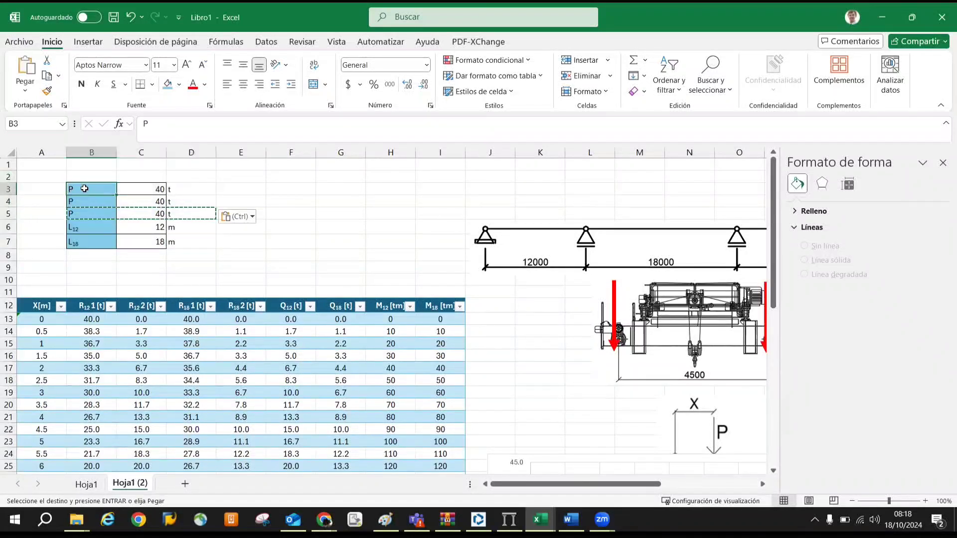
{"action": "type", "text": "DC"}
{"action": "key", "text": "Tab"}
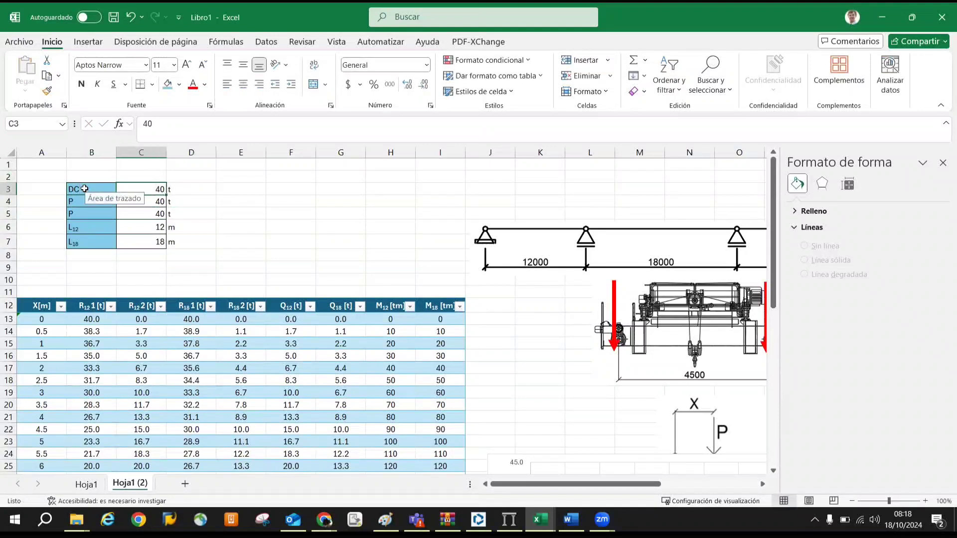
{"action": "key", "text": "Return"}
{"action": "type", "text": "LL"}
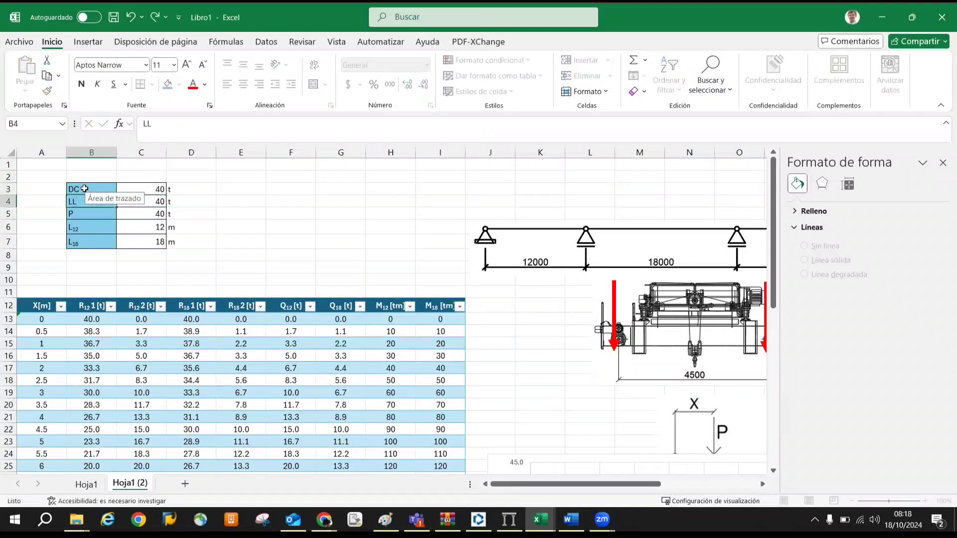
{"action": "key", "text": "Tab"}
{"action": "type", "text": "60"}
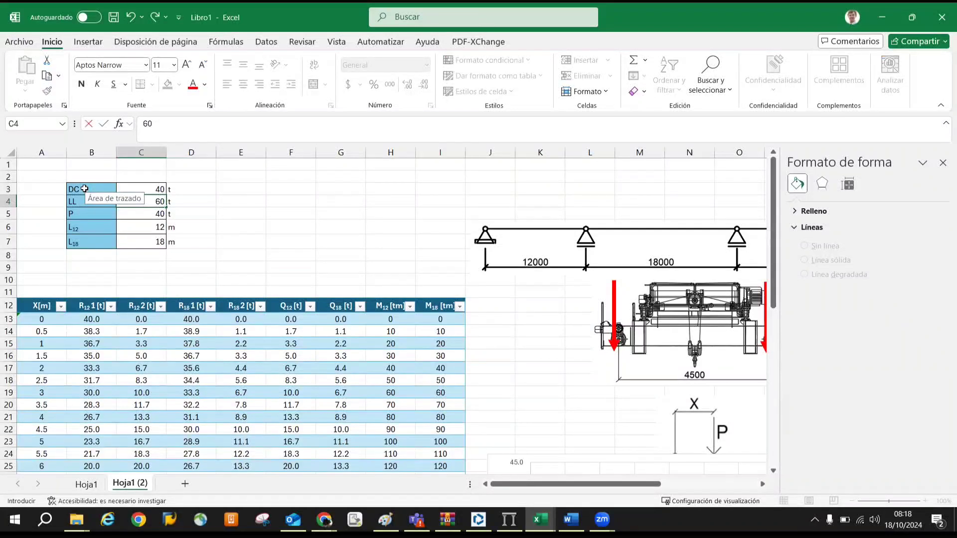
{"action": "key", "text": "Return"}
Replace the P value in C5 with a formula adding the LL and DC loads, C4+C3
{"action": "left_click", "coordinate": [147, 215]}
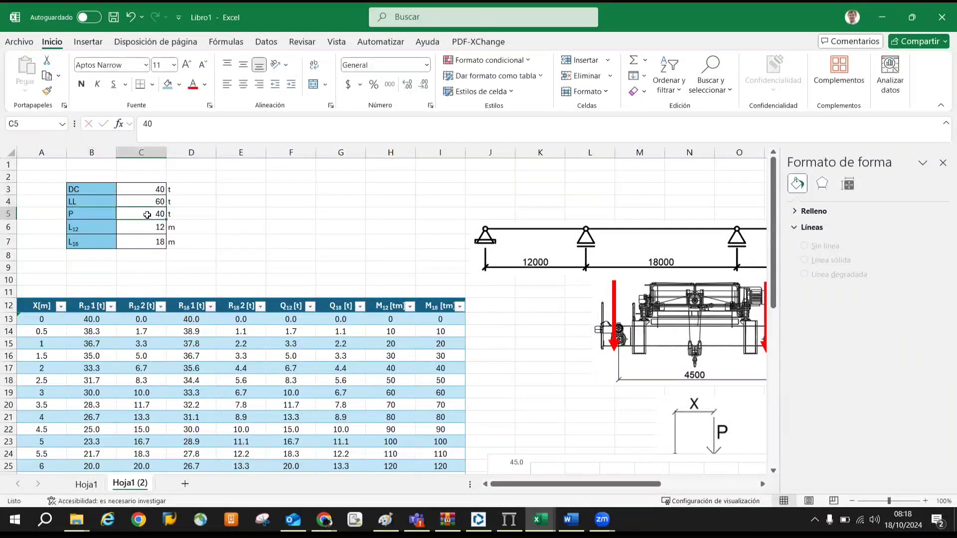
{"action": "type", "text": "+"}
{"action": "key", "text": "Up"}
{"action": "type", "text": "+"}
{"action": "key", "text": "Up"}
{"action": "key", "text": "Up"}
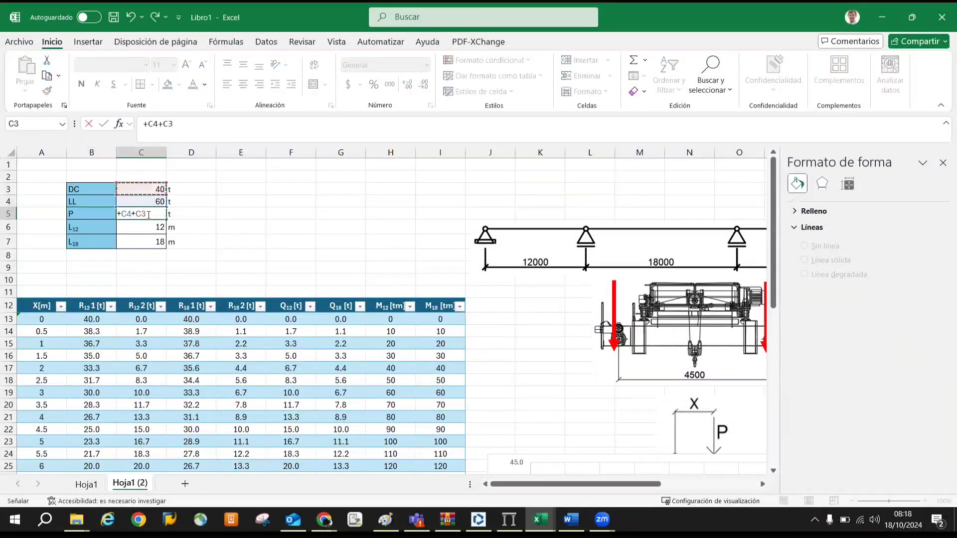
{"action": "type", "text": "+"}
{"action": "key", "text": "Return"}
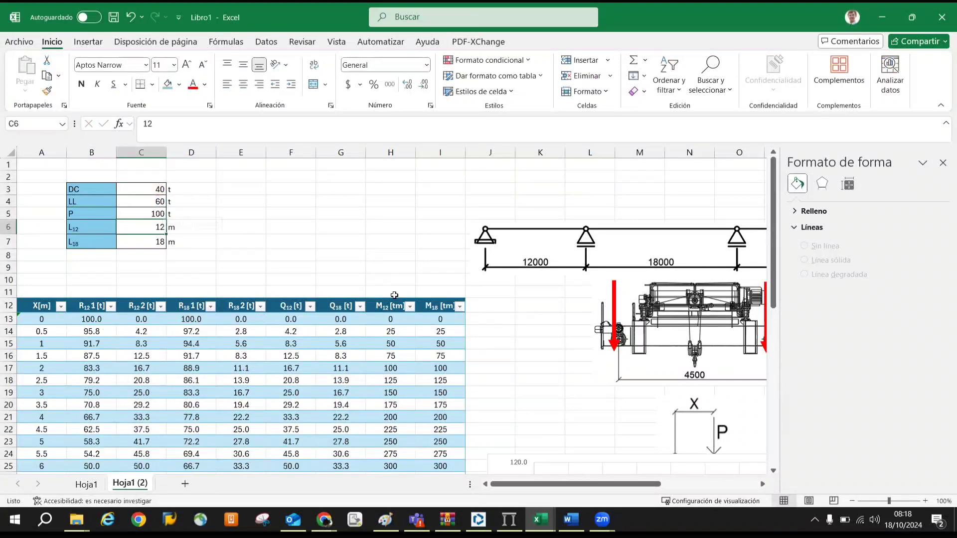
Move the reaction and shear charts farther from the data table and place the moment chart beneath the shear chart
{"action": "scroll", "coordinate": [394, 299], "scroll_direction": "down", "scroll_amount": 3}
{"action": "scroll", "coordinate": [333, 255], "scroll_direction": "down", "scroll_amount": 9}
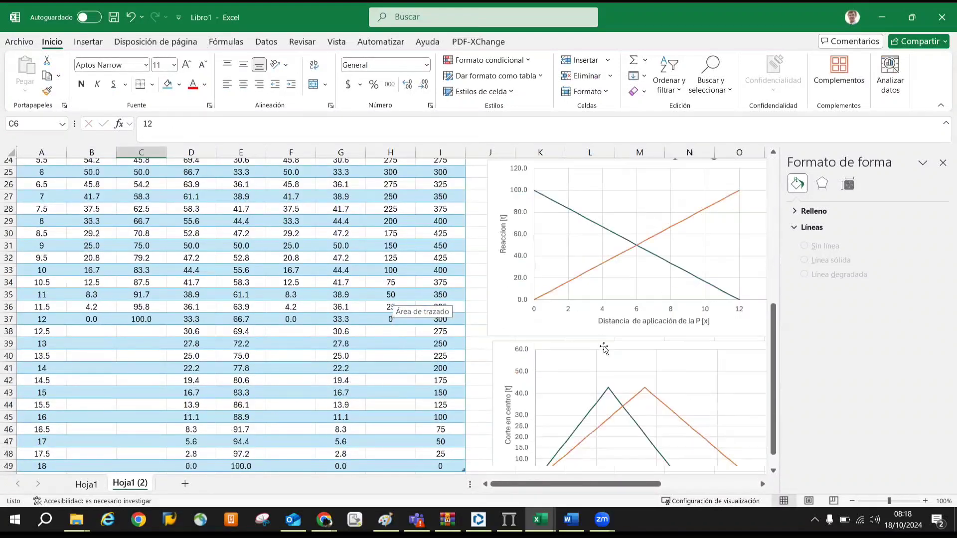
{"action": "scroll", "coordinate": [602, 295], "scroll_direction": "up", "scroll_amount": 10}
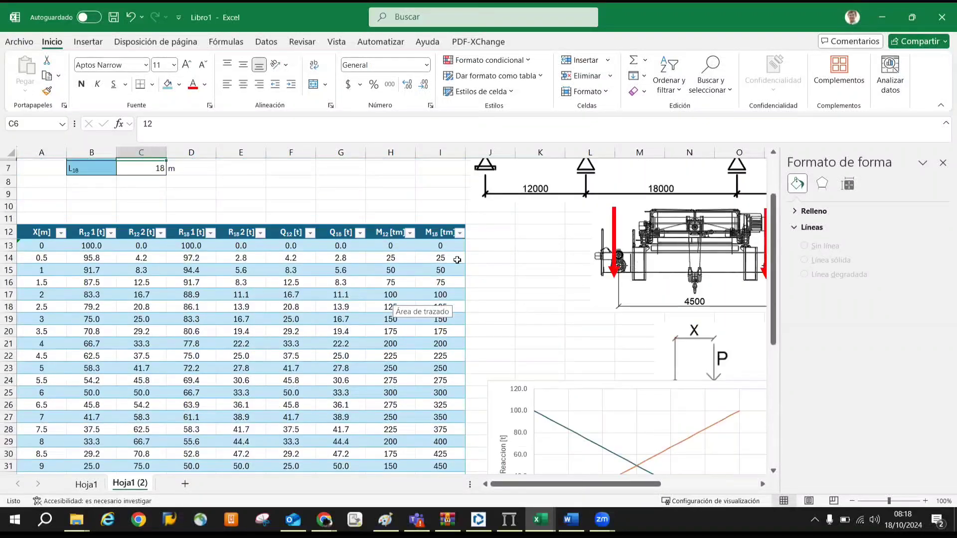
{"action": "scroll", "coordinate": [514, 286], "scroll_direction": "down", "scroll_amount": 2}
{"action": "scroll", "coordinate": [514, 285], "scroll_direction": "down", "scroll_amount": 5}
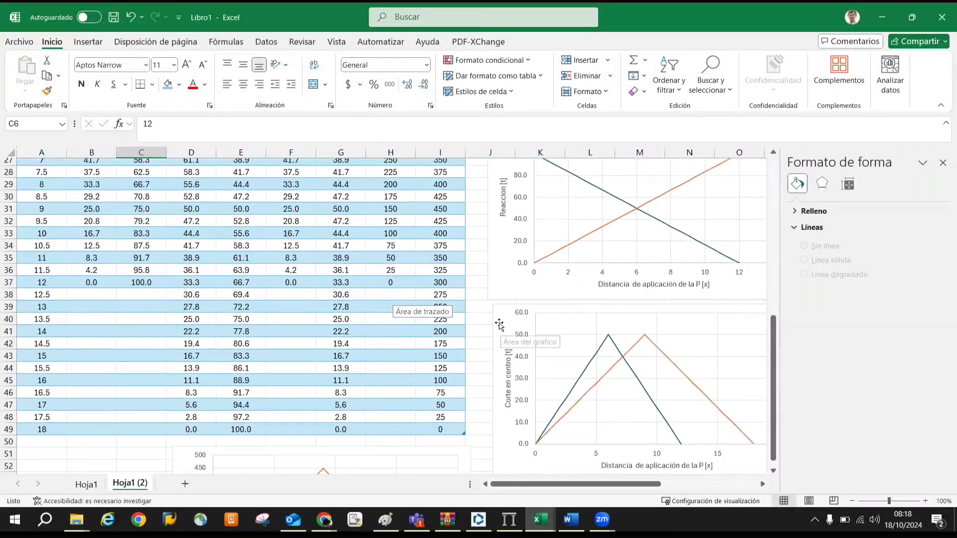
{"action": "left_click", "coordinate": [550, 330]}
{"action": "left_click_drag", "start_coordinate": [517, 289], "coordinate": [539, 293]}
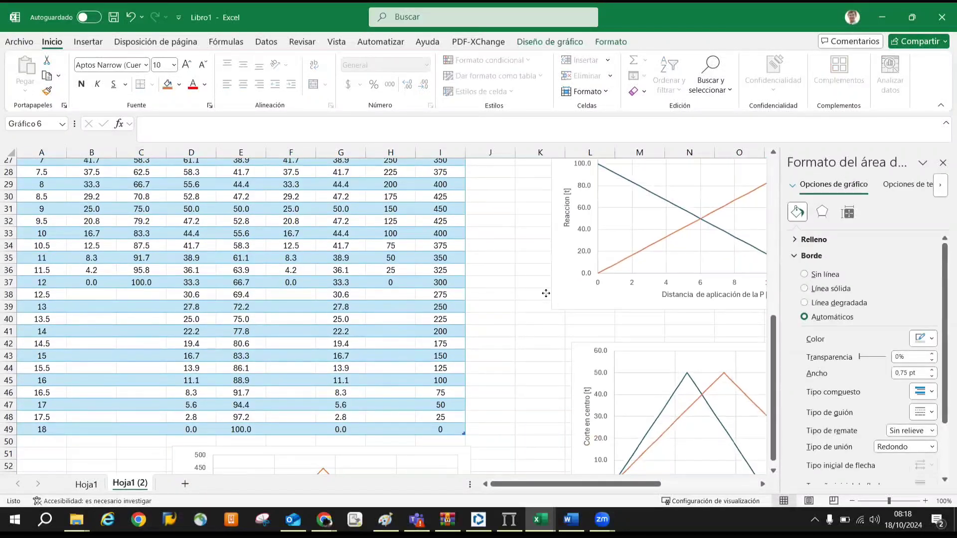
{"action": "scroll", "coordinate": [320, 361], "scroll_direction": "down", "scroll_amount": 6}
{"action": "left_click_drag", "start_coordinate": [320, 361], "coordinate": [605, 299]}
{"action": "scroll", "coordinate": [364, 292], "scroll_direction": "up", "scroll_amount": 3}
{"action": "scroll", "coordinate": [364, 293], "scroll_direction": "up", "scroll_amount": 9}
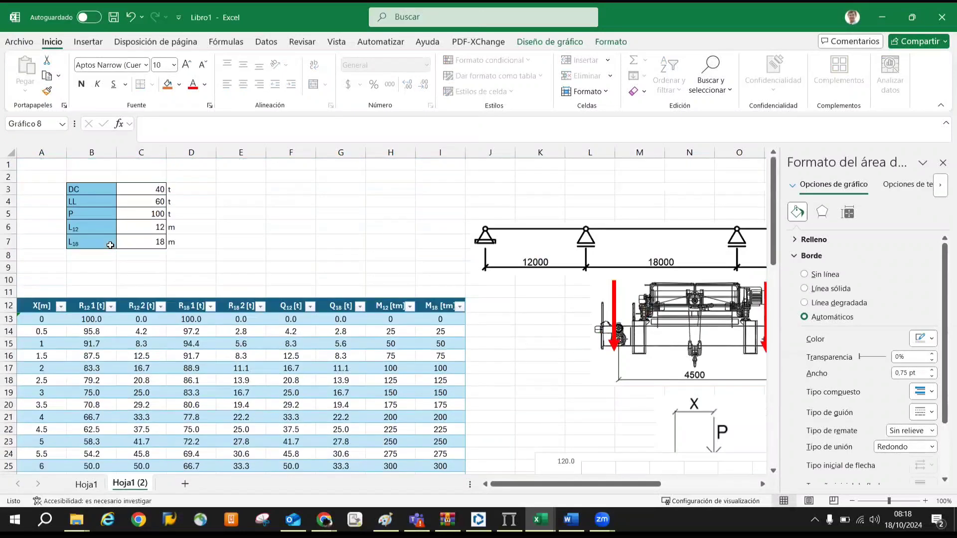
{"action": "left_click_drag", "start_coordinate": [31, 195], "coordinate": [48, 435]}
{"action": "key", "text": "ctrl+c"}
{"action": "scroll", "coordinate": [64, 365], "scroll_direction": "down", "scroll_amount": 7}
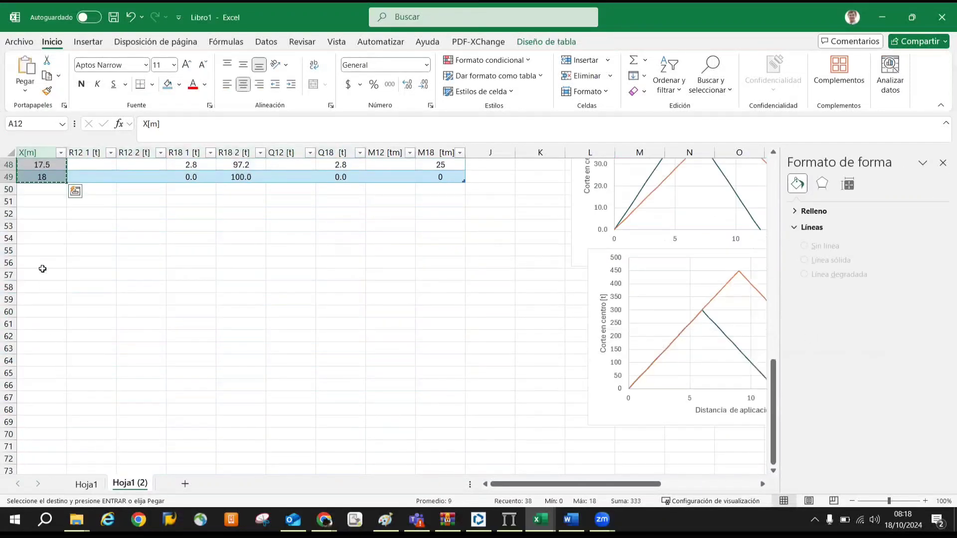
{"action": "scroll", "coordinate": [288, 274], "scroll_direction": "up", "scroll_amount": 9}
{"action": "scroll", "coordinate": [379, 273], "scroll_direction": "up", "scroll_amount": 7}
{"action": "key", "text": "Escape"}
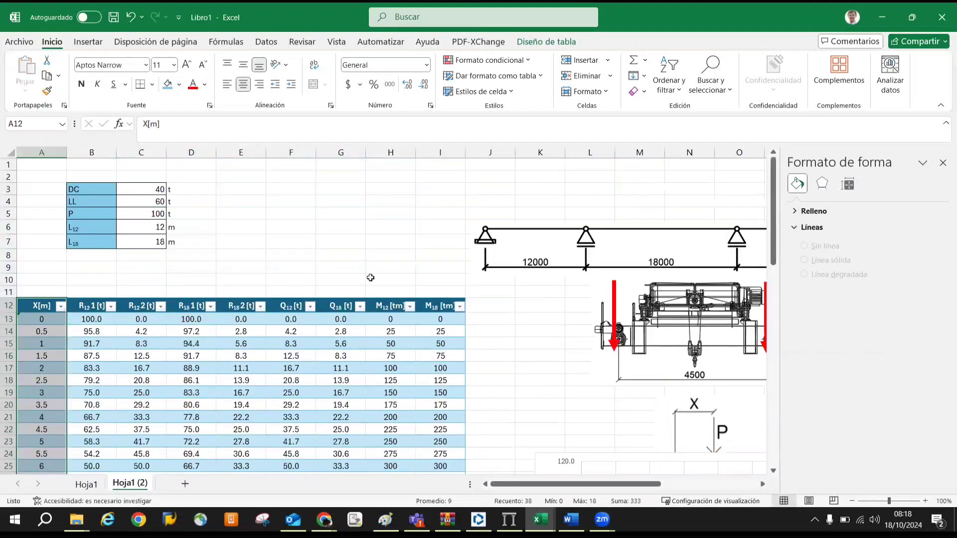
Move the reaction chart farther away from the data table, clearing the columns beside it
{"action": "scroll", "coordinate": [371, 277], "scroll_direction": "down", "scroll_amount": 3}
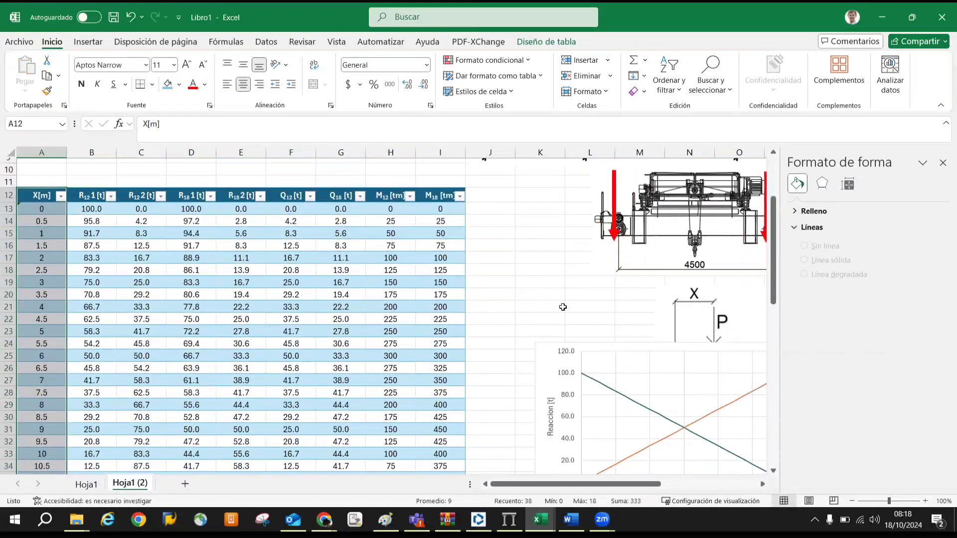
{"action": "left_click_drag", "start_coordinate": [555, 363], "coordinate": [657, 365]}
{"action": "left_click", "coordinate": [480, 196]}
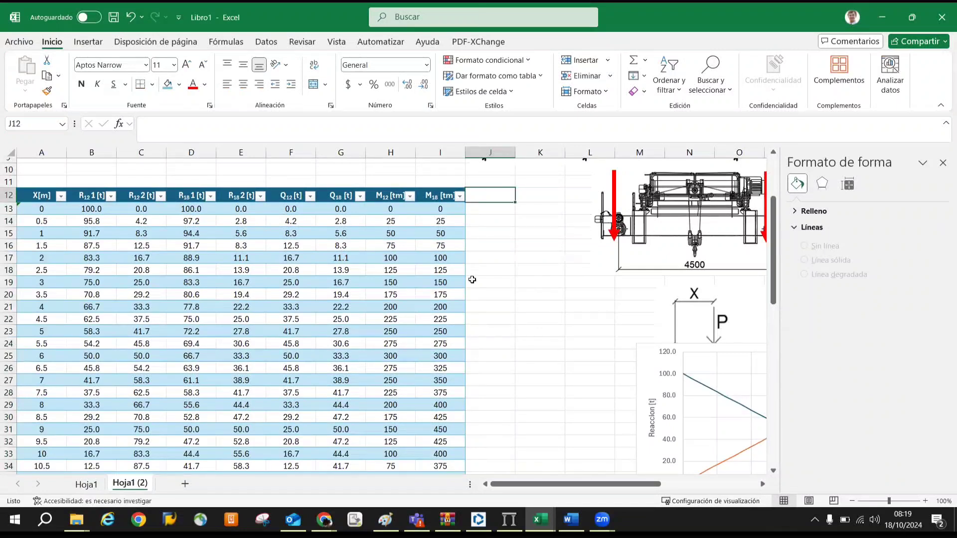
Duplicate the whole results table A12:I49 below itself, starting at cell A52
{"action": "left_click", "coordinate": [34, 195]}
{"action": "left_click_drag", "start_coordinate": [106, 223], "coordinate": [464, 451]}
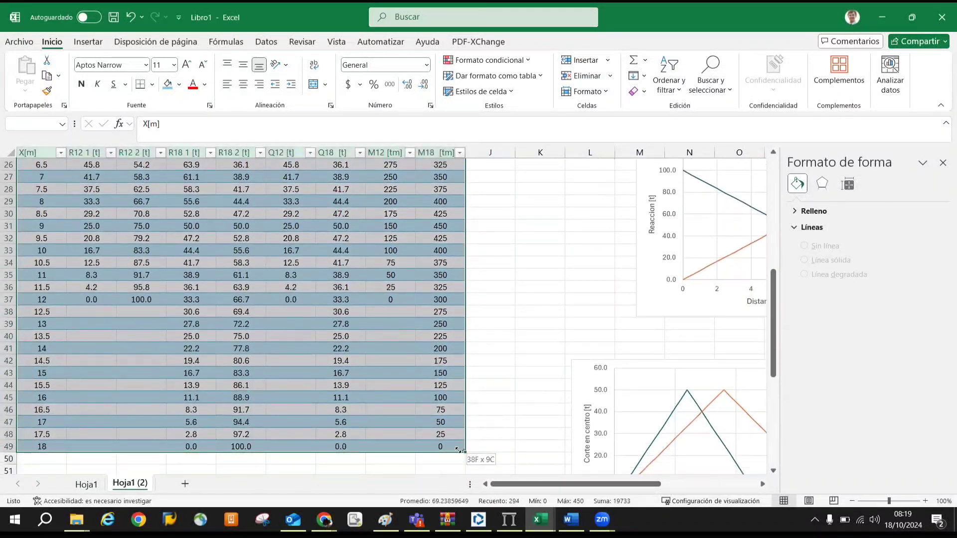
{"action": "key", "text": "ctrl+c"}
{"action": "scroll", "coordinate": [63, 290], "scroll_direction": "down", "scroll_amount": 7}
{"action": "left_click", "coordinate": [25, 224]}
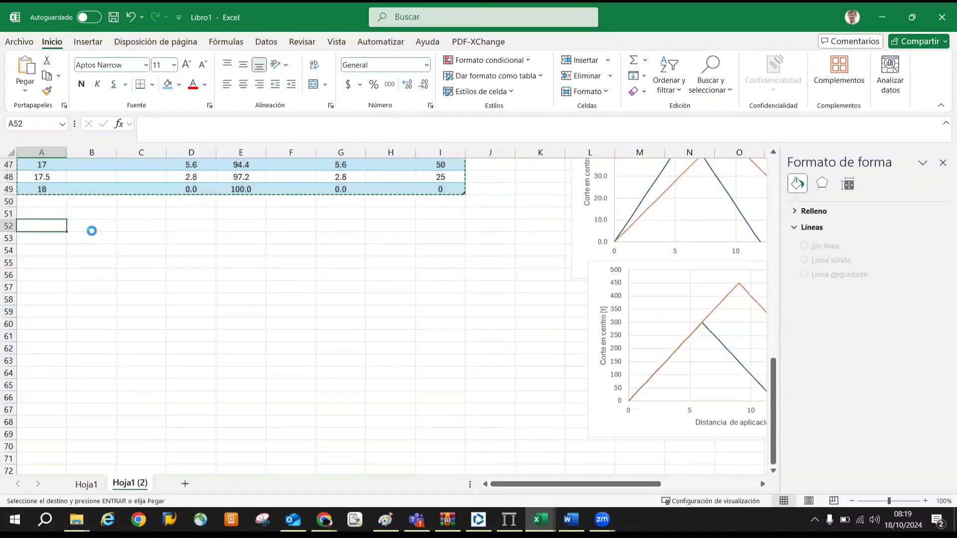
{"action": "key", "text": "ctrl+v"}
{"action": "left_click", "coordinate": [498, 263]}
{"action": "scroll", "coordinate": [438, 275], "scroll_direction": "down", "scroll_amount": 5}
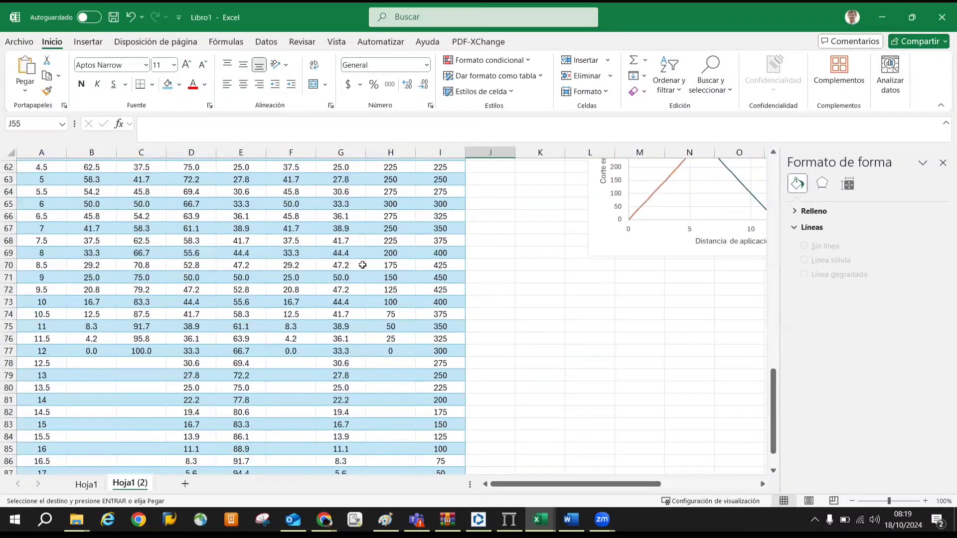
{"action": "scroll", "coordinate": [362, 265], "scroll_direction": "up", "scroll_amount": 5}
Start a BUSCARV formula in B53 of the duplicated table, using that row's X[m] value as the lookup value
{"action": "left_click", "coordinate": [90, 239]}
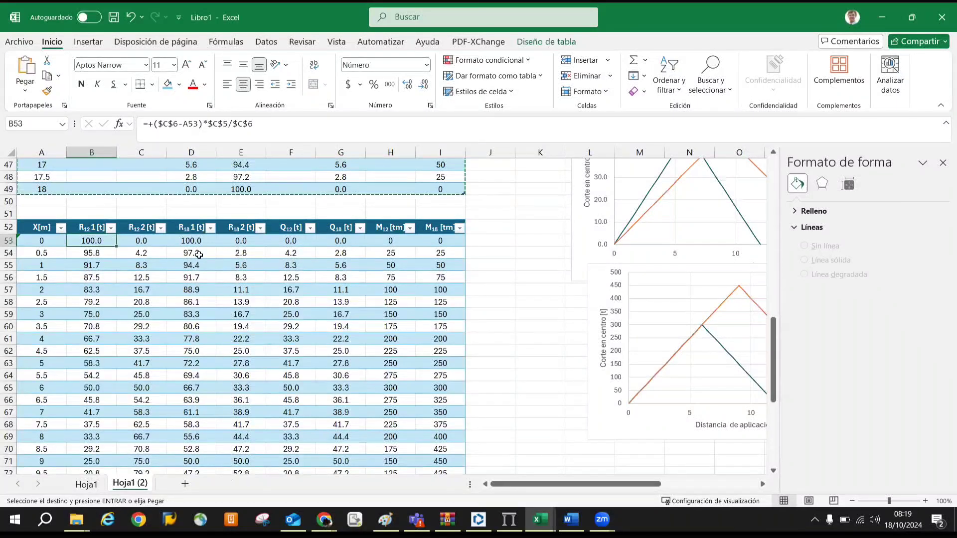
{"action": "scroll", "coordinate": [154, 273], "scroll_direction": "up", "scroll_amount": 6}
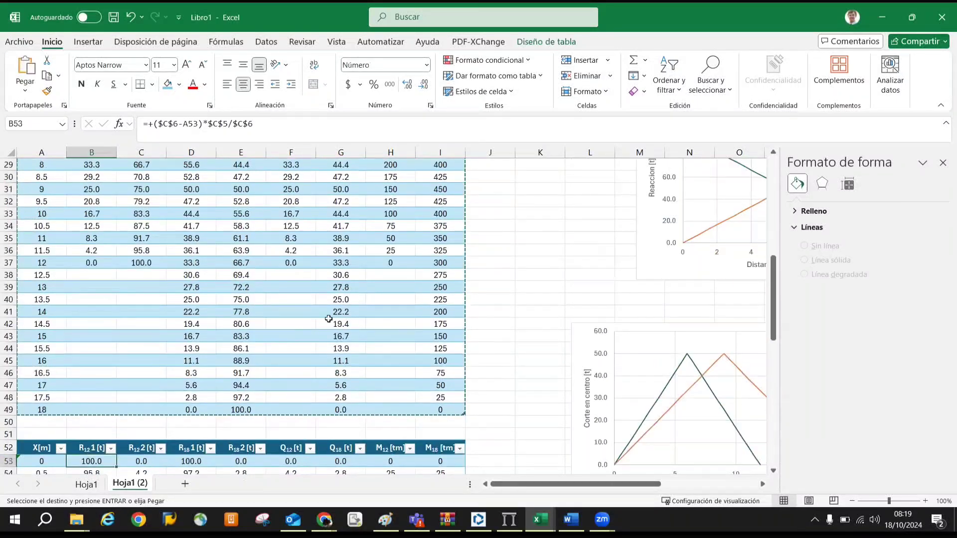
{"action": "key", "text": "Escape"}
{"action": "type", "text": "+"}
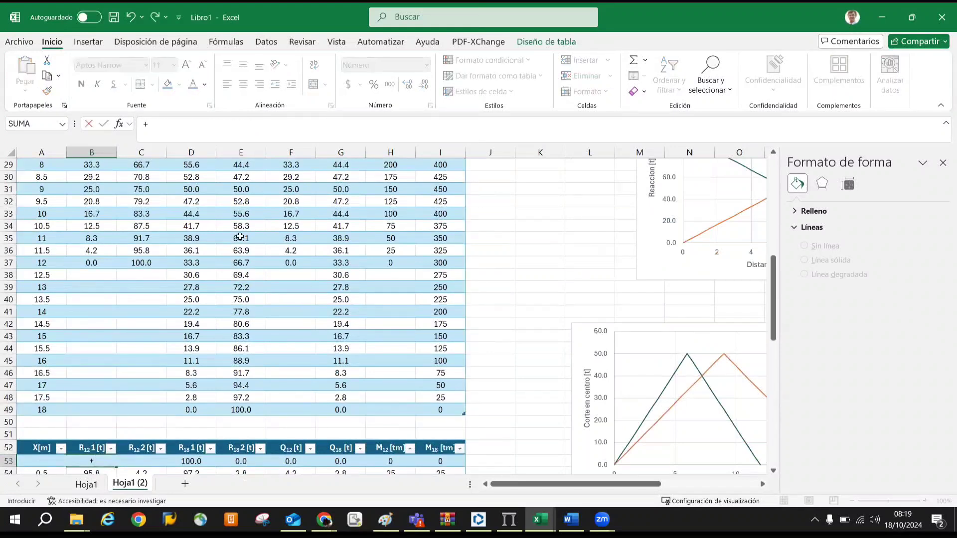
{"action": "scroll", "coordinate": [144, 257], "scroll_direction": "down", "scroll_amount": 3}
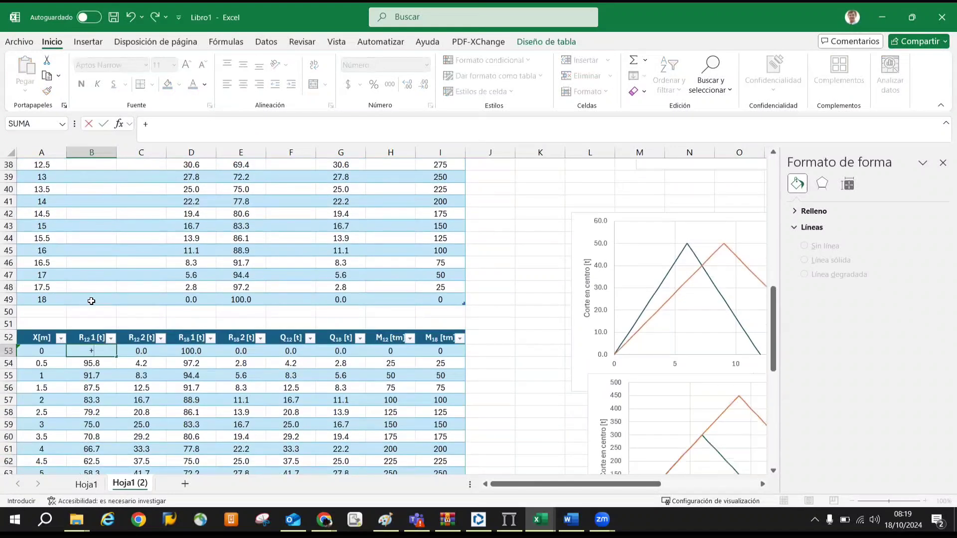
{"action": "type", "text": "buscar"}
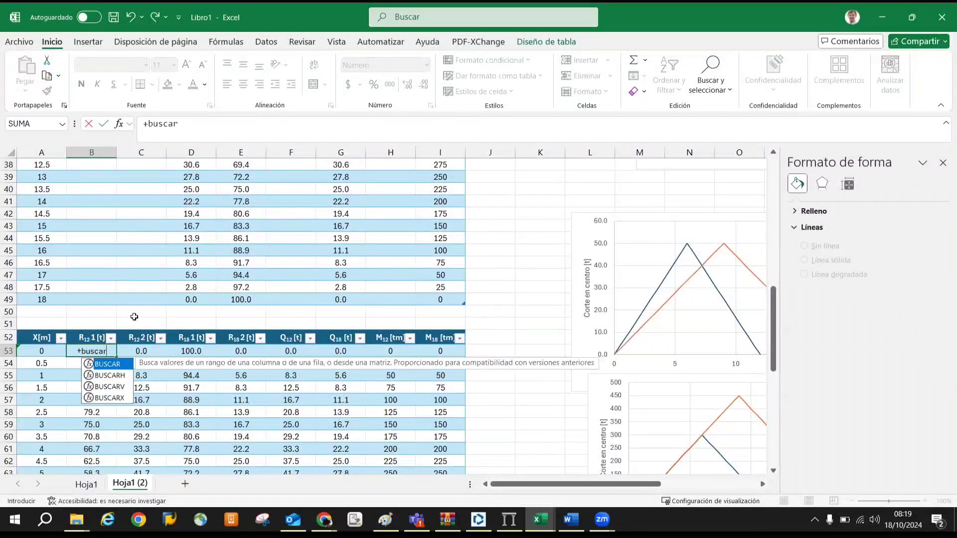
{"action": "type", "text": "v"}
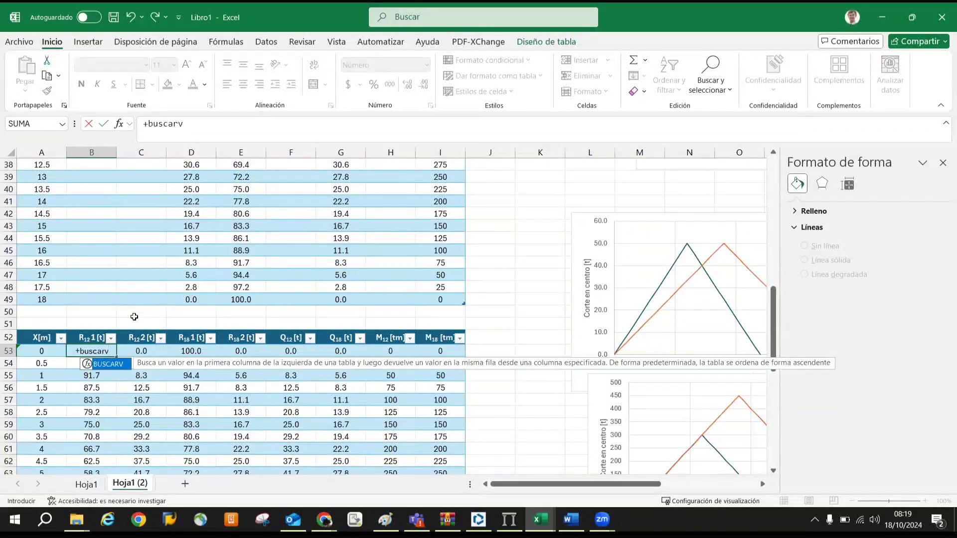
{"action": "type", "text": "("}
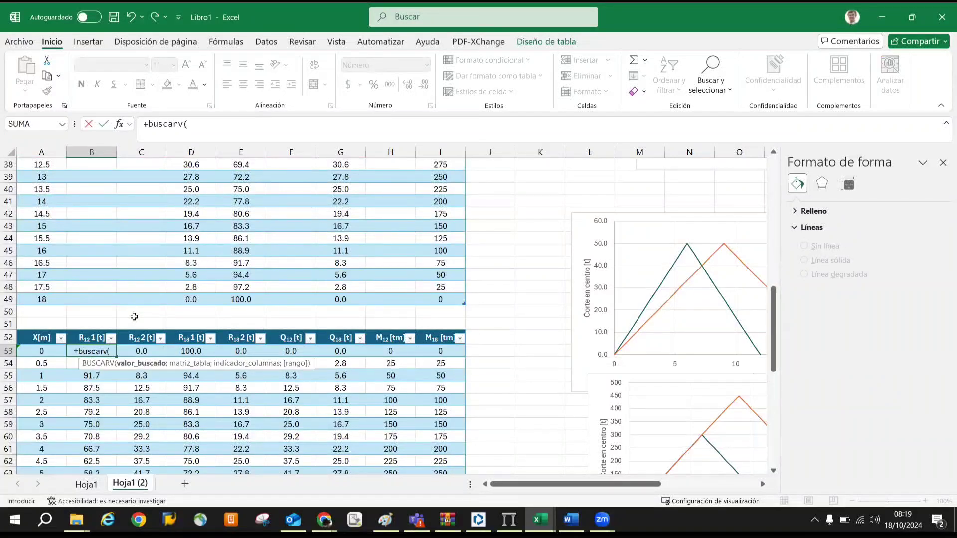
{"action": "left_click", "coordinate": [40, 350]}
Complete the B53 BUSCARV formula with Tabla13 as the lookup table, column index 2 and FALSO for exact matching
{"action": "scroll", "coordinate": [252, 186], "scroll_direction": "up", "scroll_amount": 3}
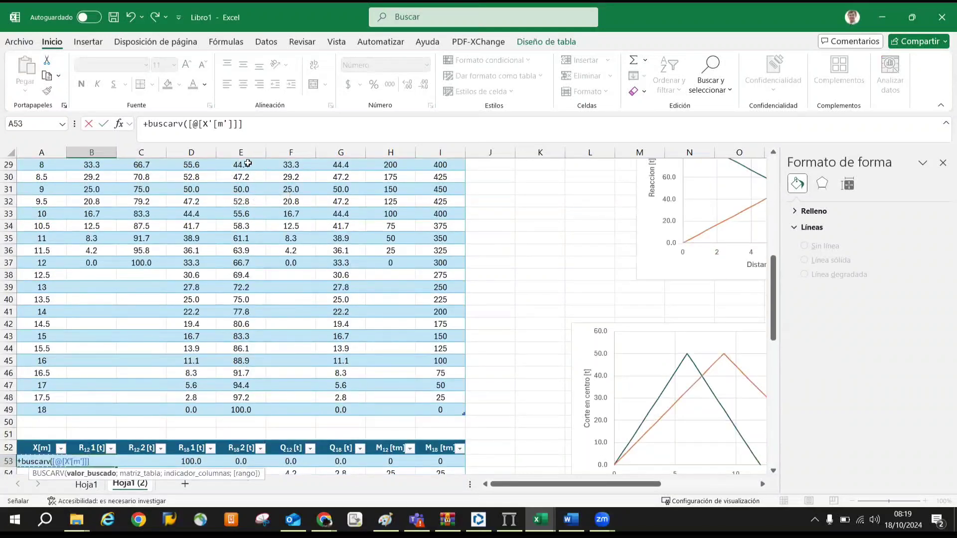
{"action": "scroll", "coordinate": [245, 149], "scroll_direction": "down", "scroll_amount": 3}
{"action": "left_click", "coordinate": [253, 129]}
{"action": "type", "text": ";"}
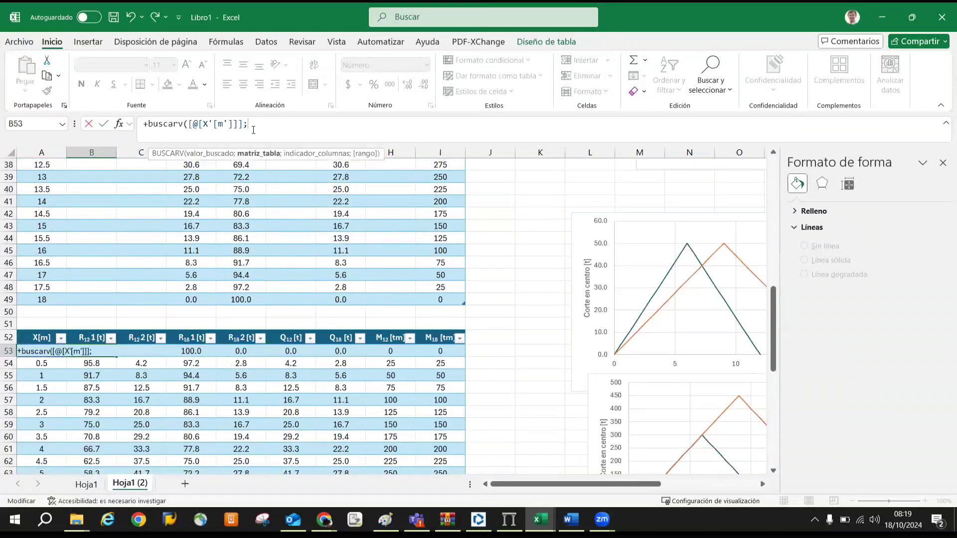
{"action": "left_click_drag", "start_coordinate": [430, 300], "coordinate": [44, 179]}
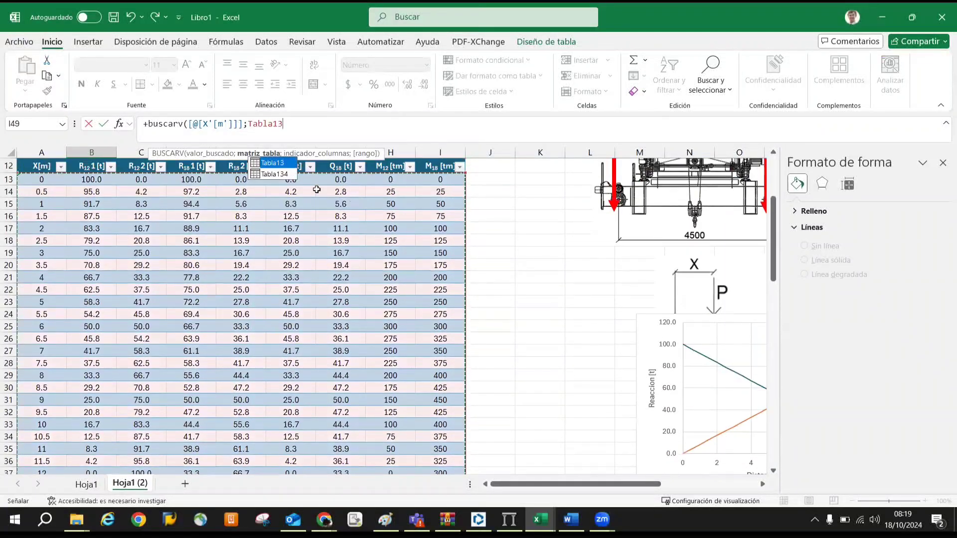
{"action": "type", "text": ";"}
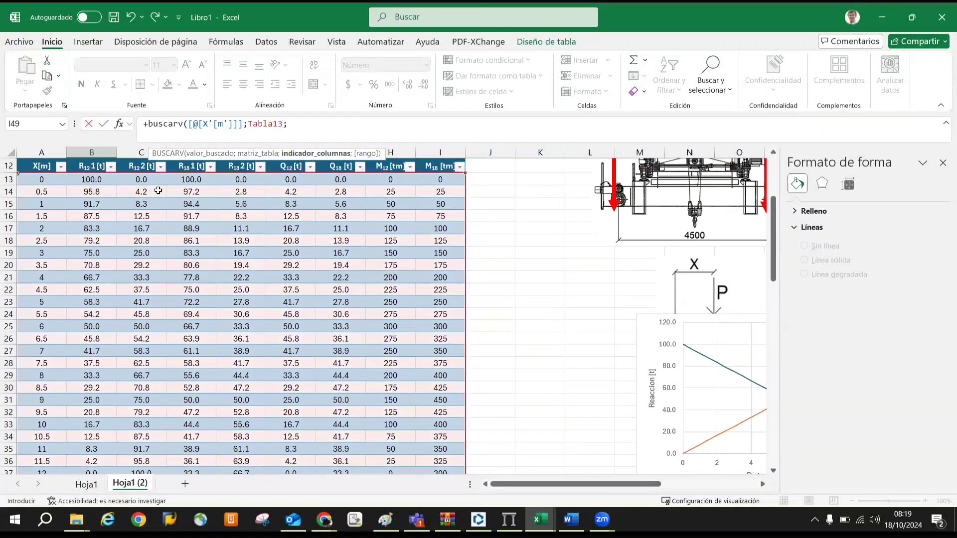
{"action": "type", "text": "2;fal"}
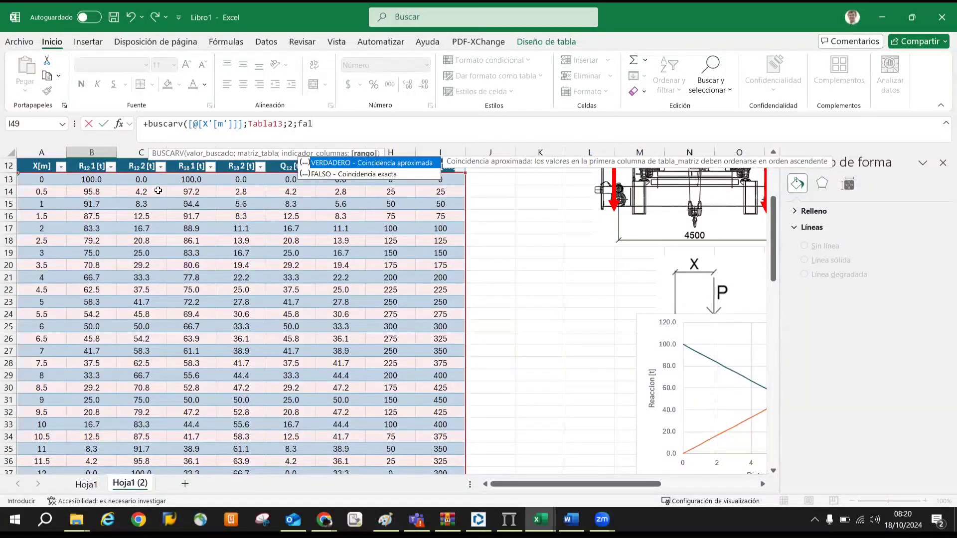
{"action": "type", "text": "so)"}
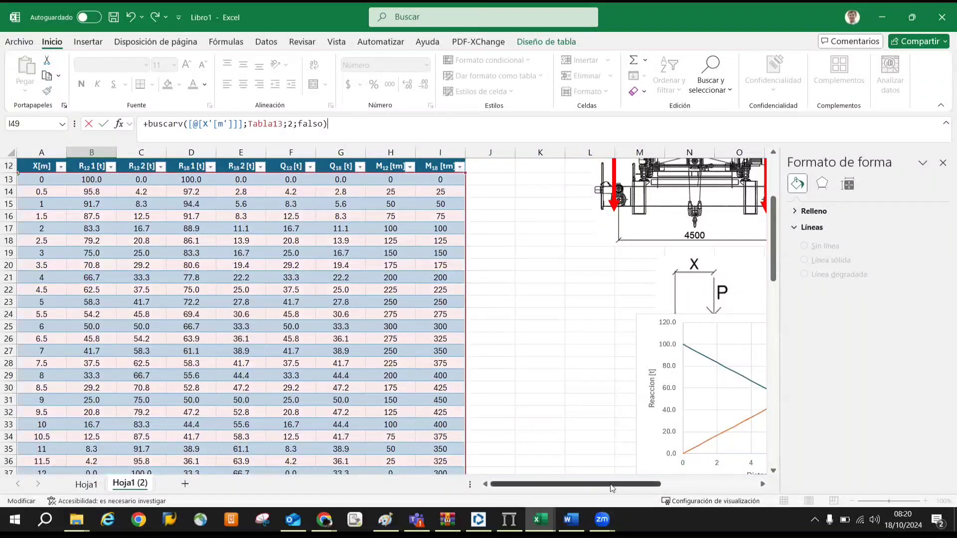
Examine the beam span diagram, the crane wheel spacing and the DC, LL and P load data above the results table
{"action": "scroll", "coordinate": [612, 491], "scroll_direction": "right", "scroll_amount": 3}
{"action": "scroll", "coordinate": [622, 402], "scroll_direction": "up", "scroll_amount": 3}
{"action": "scroll", "coordinate": [622, 402], "scroll_direction": "up", "scroll_amount": 1}
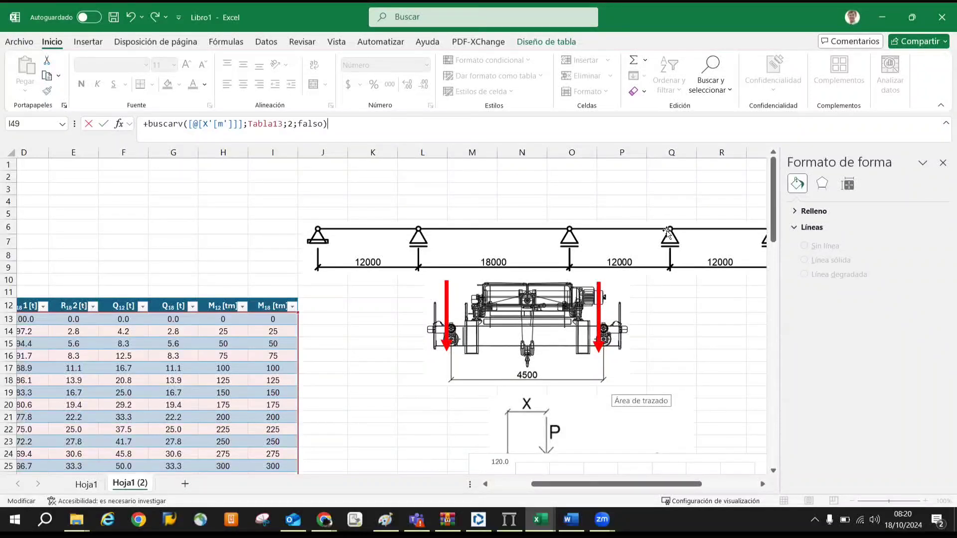
{"action": "scroll", "coordinate": [457, 277], "scroll_direction": "left", "scroll_amount": 3}
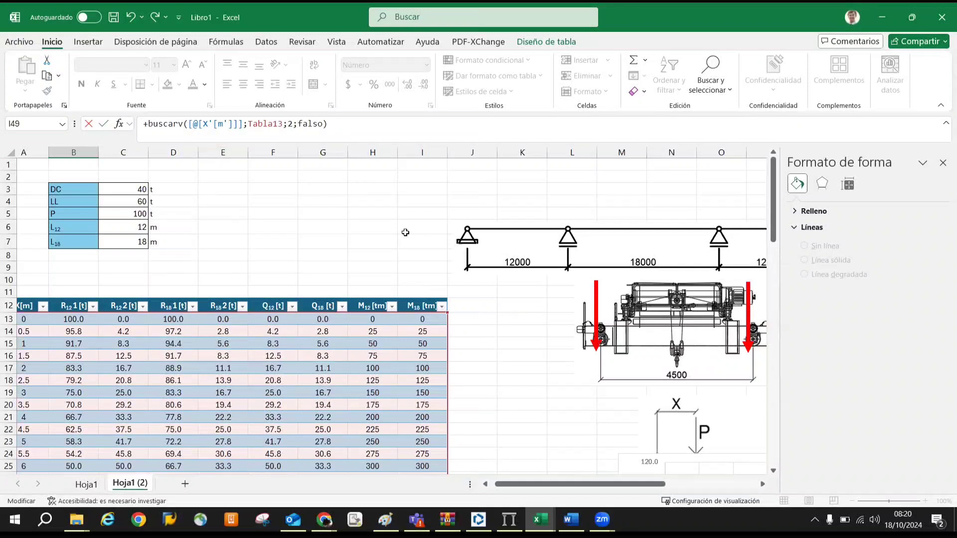
{"action": "scroll", "coordinate": [507, 309], "scroll_direction": "right", "scroll_amount": 3}
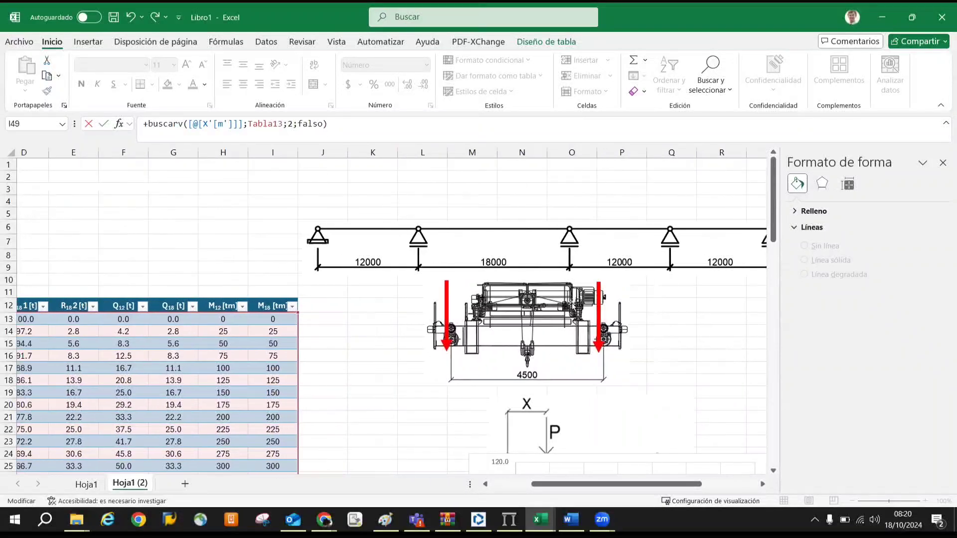
{"action": "scroll", "coordinate": [182, 274], "scroll_direction": "left", "scroll_amount": 3}
{"action": "scroll", "coordinate": [190, 272], "scroll_direction": "down", "scroll_amount": 4}
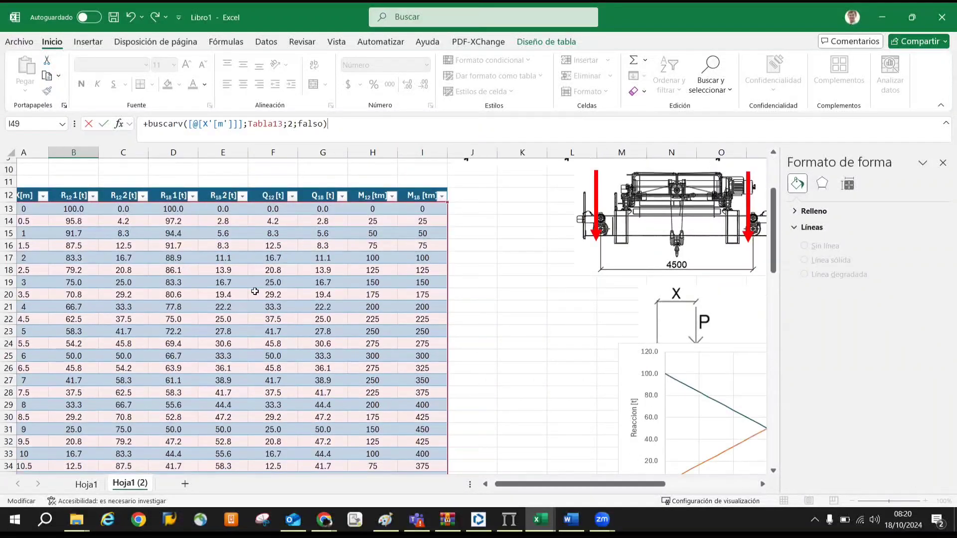
{"action": "scroll", "coordinate": [254, 290], "scroll_direction": "down", "scroll_amount": 2}
Commit the B53 lookup formula and shift the range B52:I89 one column to the right, leaving column B empty
{"action": "key", "text": "Escape"}
{"action": "key", "text": "ctrl+y"}
{"action": "key", "text": "ctrl+y"}
{"action": "key", "text": "ctrl+y"}
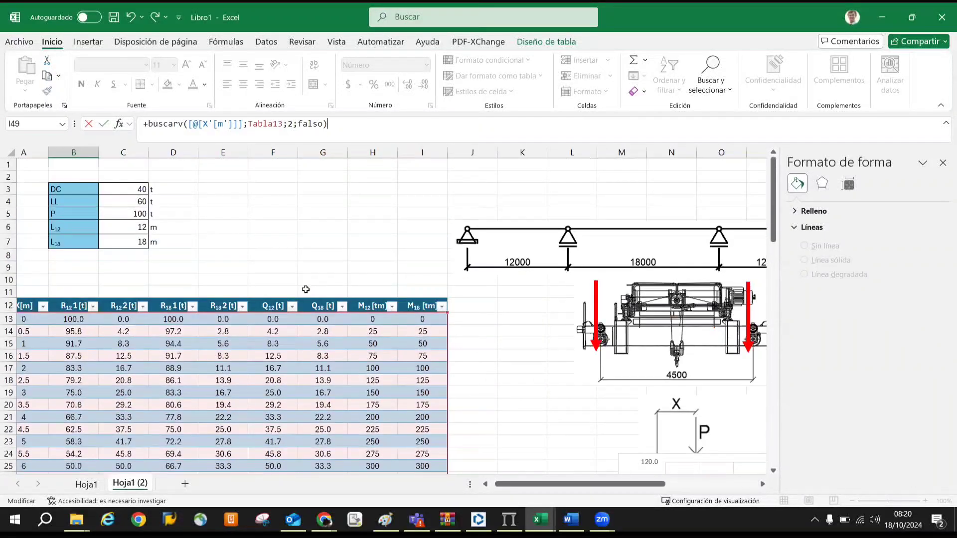
{"action": "scroll", "coordinate": [332, 298], "scroll_direction": "down", "scroll_amount": 7}
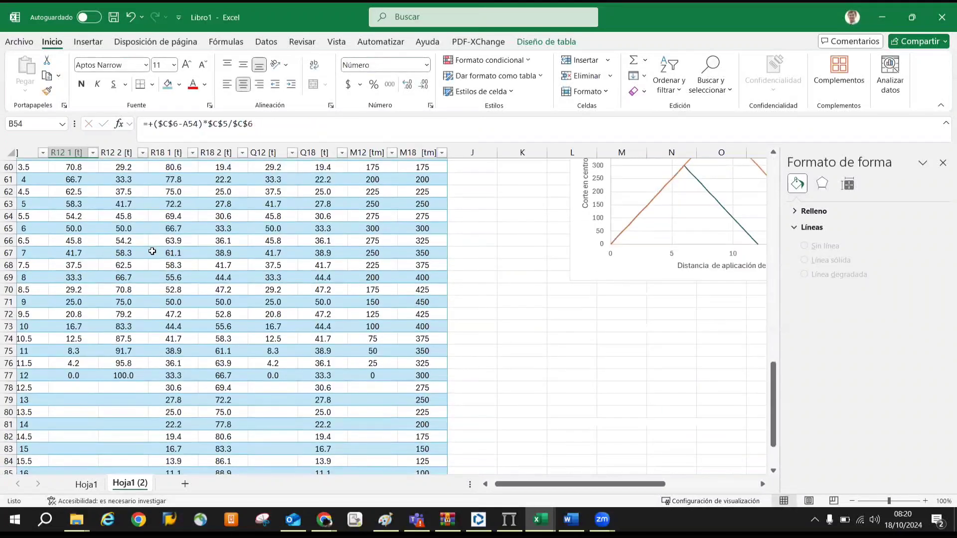
{"action": "left_click_drag", "start_coordinate": [62, 177], "coordinate": [434, 449]}
{"action": "key", "text": "ctrl+c"}
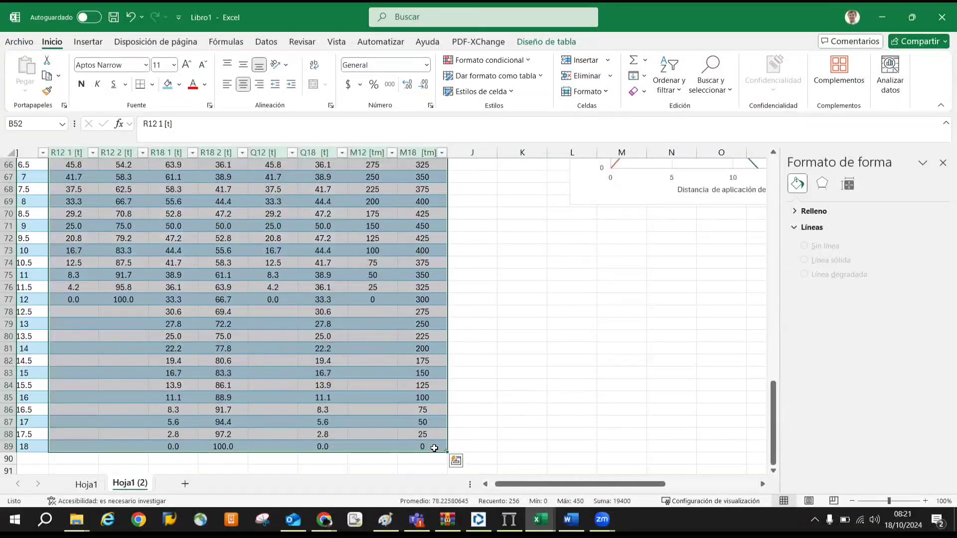
{"action": "key", "text": "Right"}
{"action": "key", "text": "Return"}
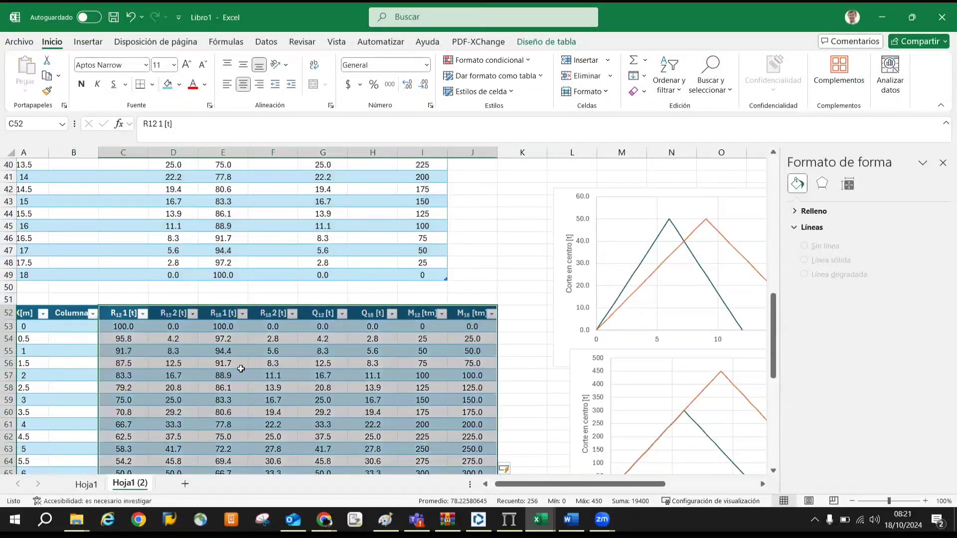
Copy the X[m] header into B52 and edit it to read X2[m]2
{"action": "left_click", "coordinate": [30, 313]}
{"action": "key", "text": "ctrl+c"}
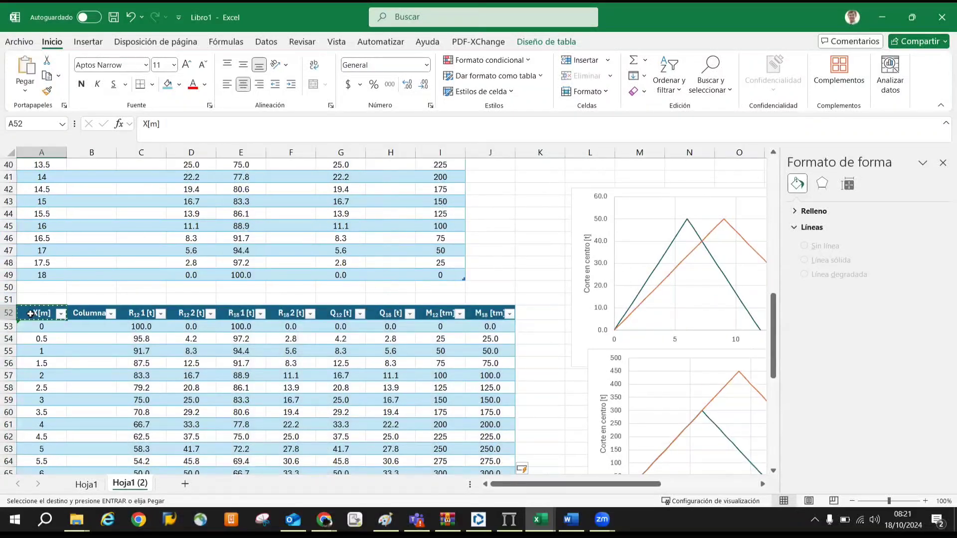
{"action": "key", "text": "Right"}
{"action": "key", "text": "ctrl+v"}
{"action": "key", "text": "F2"}
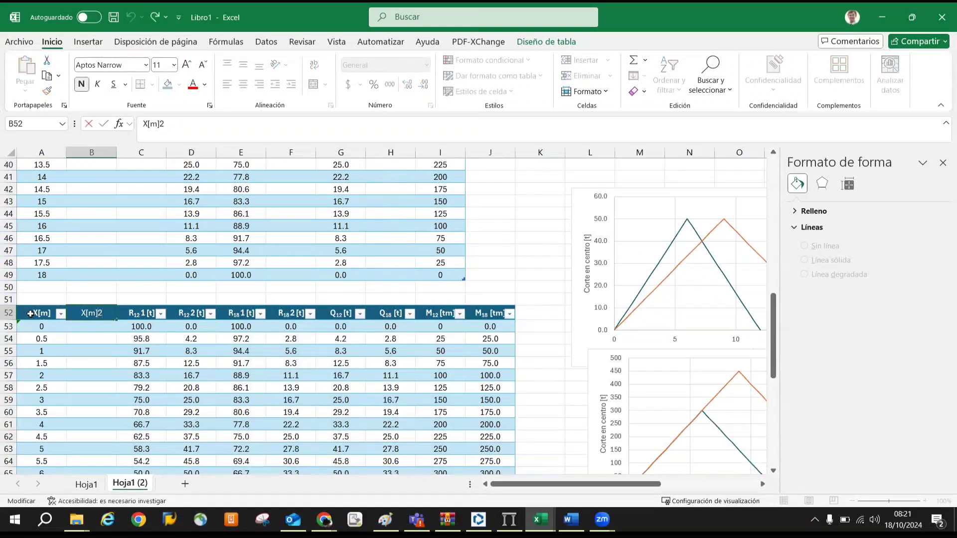
{"action": "type", "text": "2"}
{"action": "key", "text": "Return"}
Fill the X2[m]2 column with a formula that subtracts 4.5 from each row's X[m] value
{"action": "type", "text": "."}
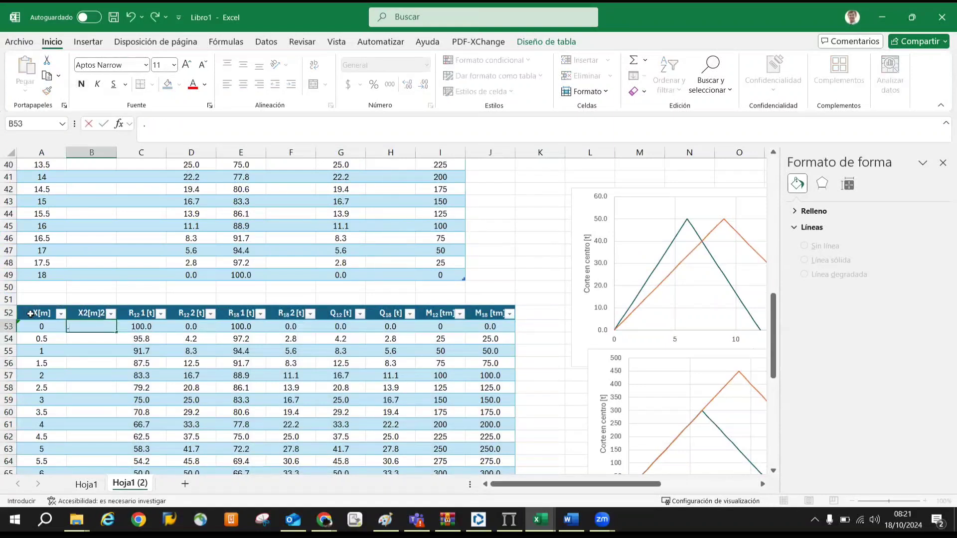
{"action": "type", "text": "+"}
{"action": "key", "text": "Left"}
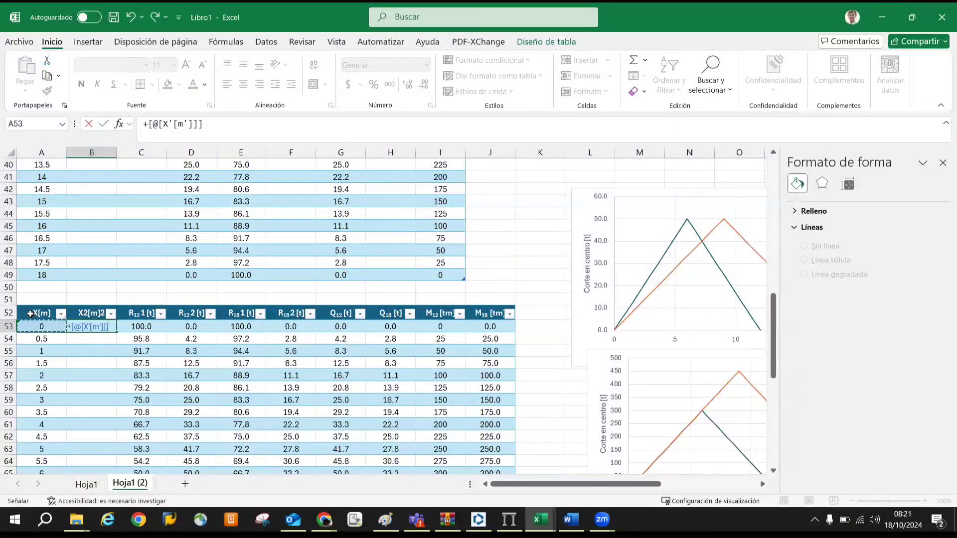
{"action": "type", "text": "-4.5"}
{"action": "key", "text": "Return"}
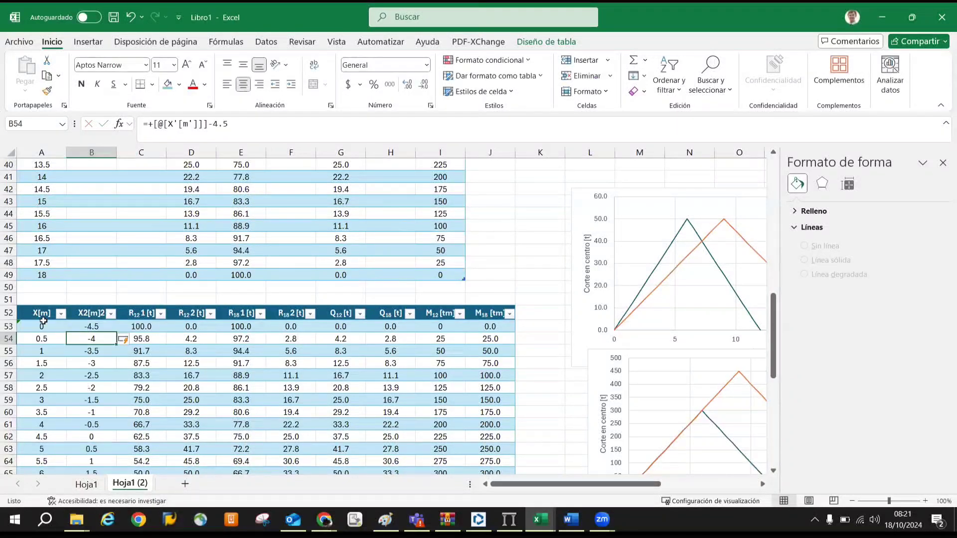
{"action": "scroll", "coordinate": [104, 330], "scroll_direction": "down", "scroll_amount": 5}
{"action": "scroll", "coordinate": [103, 329], "scroll_direction": "up", "scroll_amount": 3}
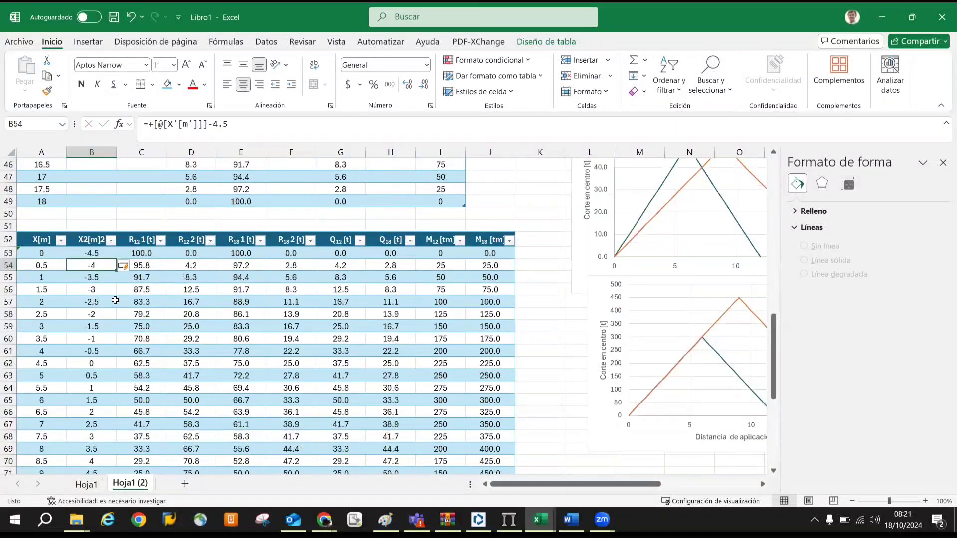
Append a plus sign to the lookup formula in C53 and copy its BUSCARV term for reuse
{"action": "left_click", "coordinate": [149, 264]}
{"action": "left_click", "coordinate": [152, 254]}
{"action": "scroll", "coordinate": [153, 259], "scroll_direction": "up", "scroll_amount": 4}
{"action": "left_click", "coordinate": [358, 124]}
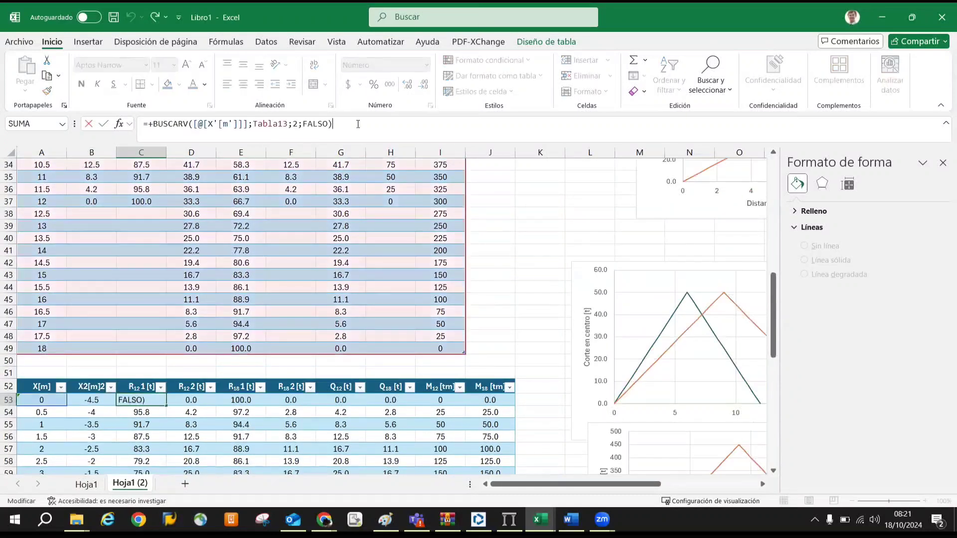
{"action": "type", "text": "+"}
{"action": "left_click_drag", "start_coordinate": [332, 124], "coordinate": [156, 123]}
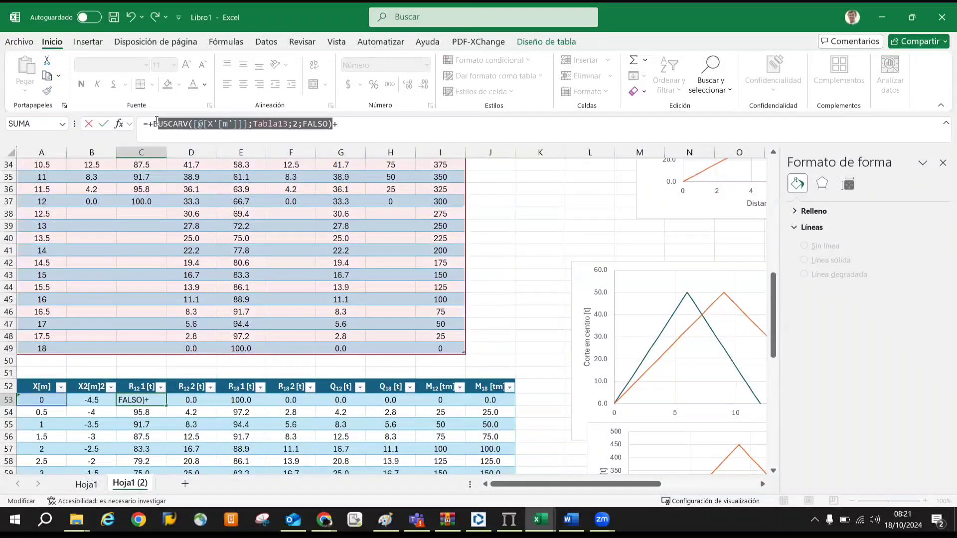
{"action": "key", "text": "ctrl+c"}
{"action": "left_click", "coordinate": [357, 129]}
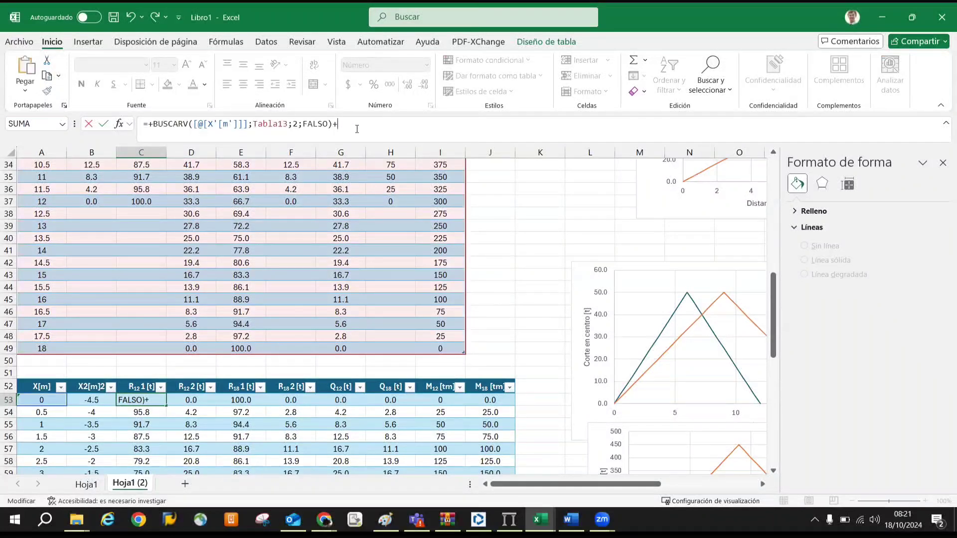
{"action": "scroll", "coordinate": [56, 414], "scroll_direction": "up", "scroll_amount": 3}
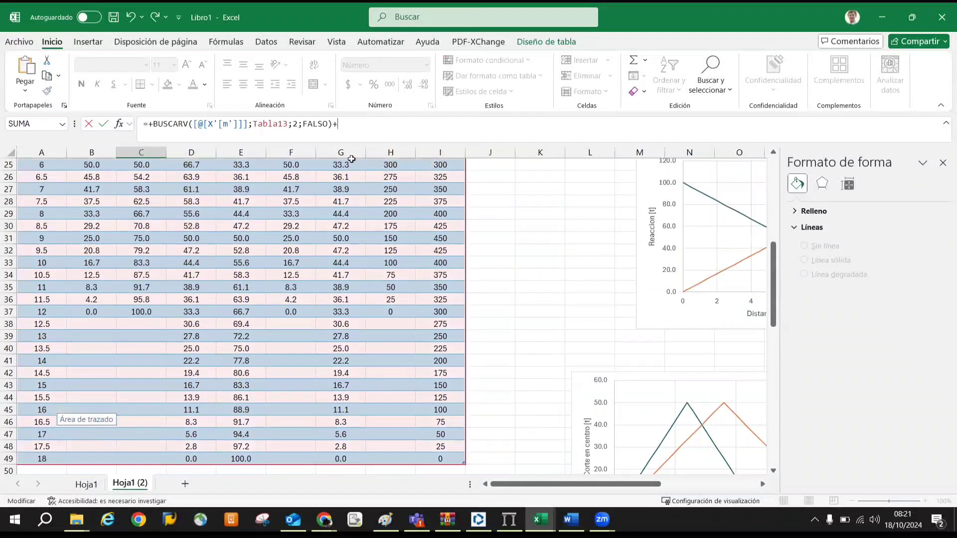
{"action": "scroll", "coordinate": [56, 364], "scroll_direction": "down", "scroll_amount": 4}
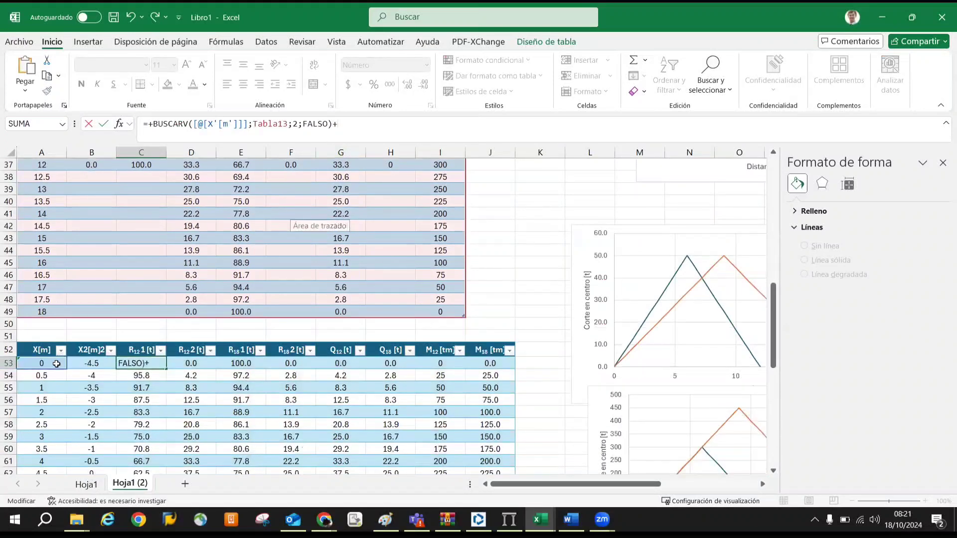
{"action": "scroll", "coordinate": [105, 349], "scroll_direction": "up", "scroll_amount": 7}
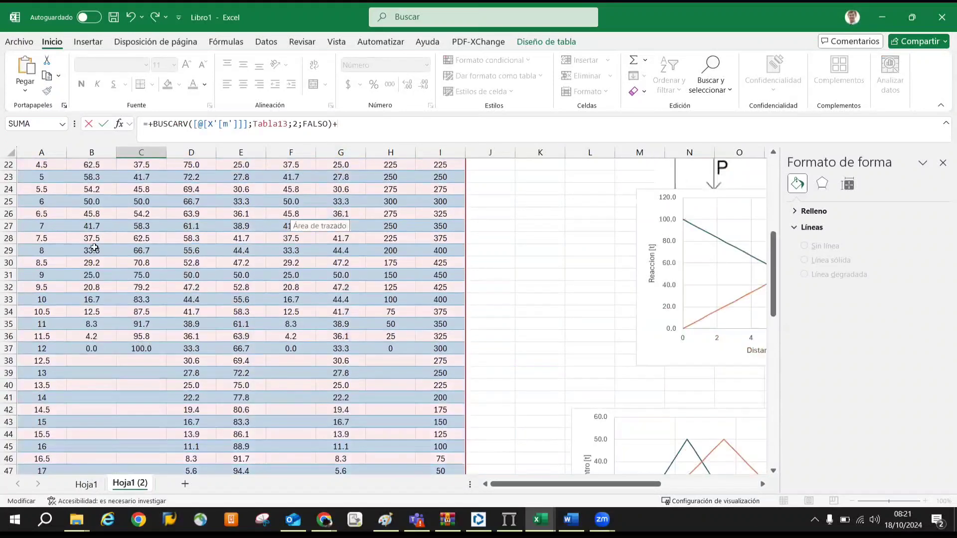
{"action": "scroll", "coordinate": [56, 221], "scroll_direction": "up", "scroll_amount": 2}
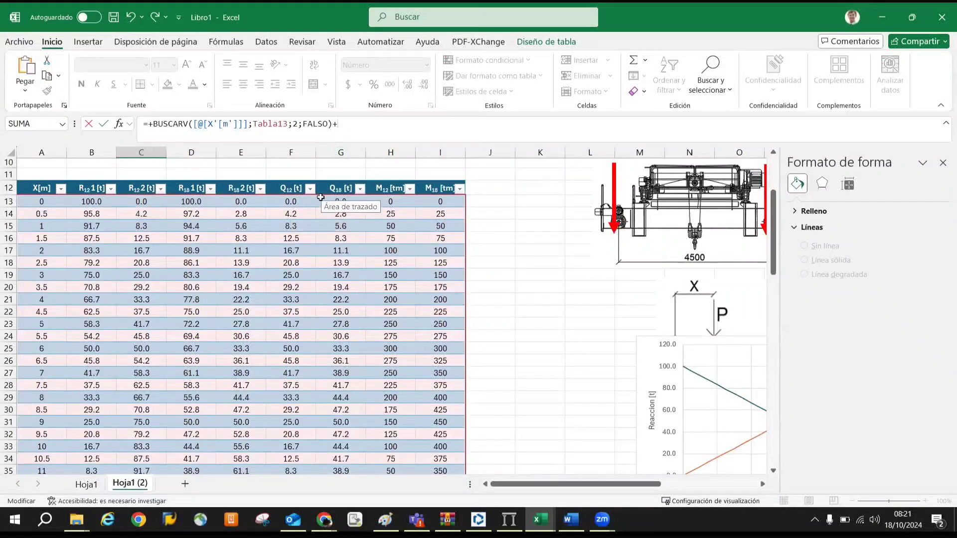
{"action": "type", "text": "si"}
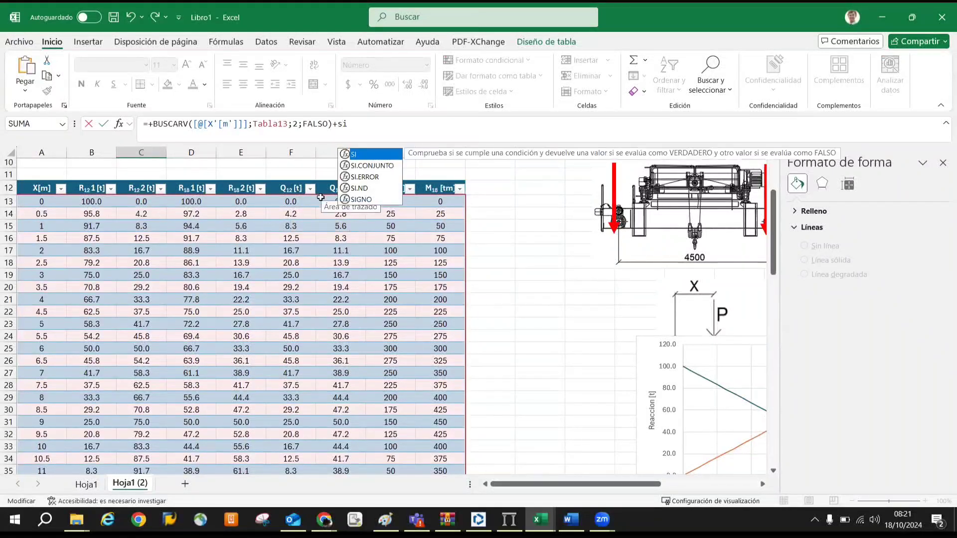
{"action": "type", "text": "("}
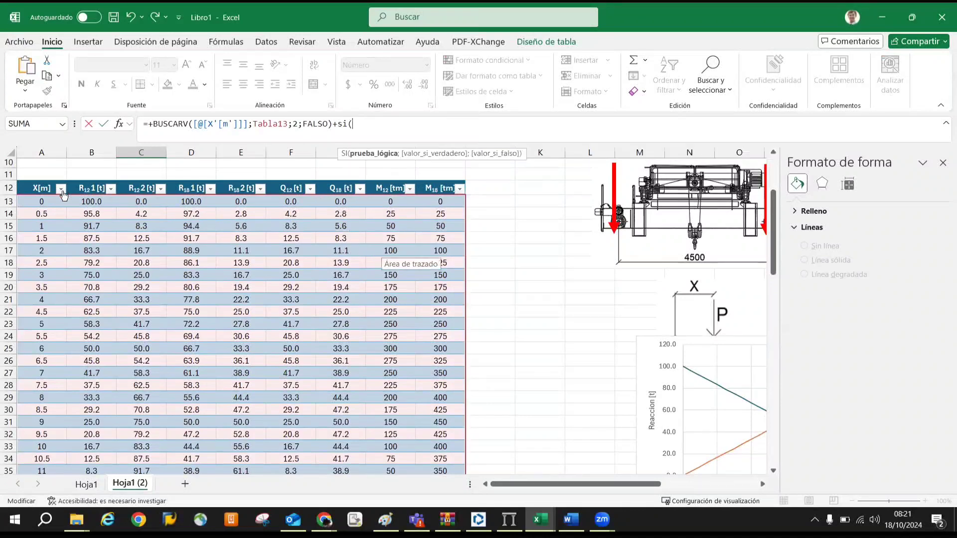
{"action": "scroll", "coordinate": [196, 188], "scroll_direction": "down", "scroll_amount": 9}
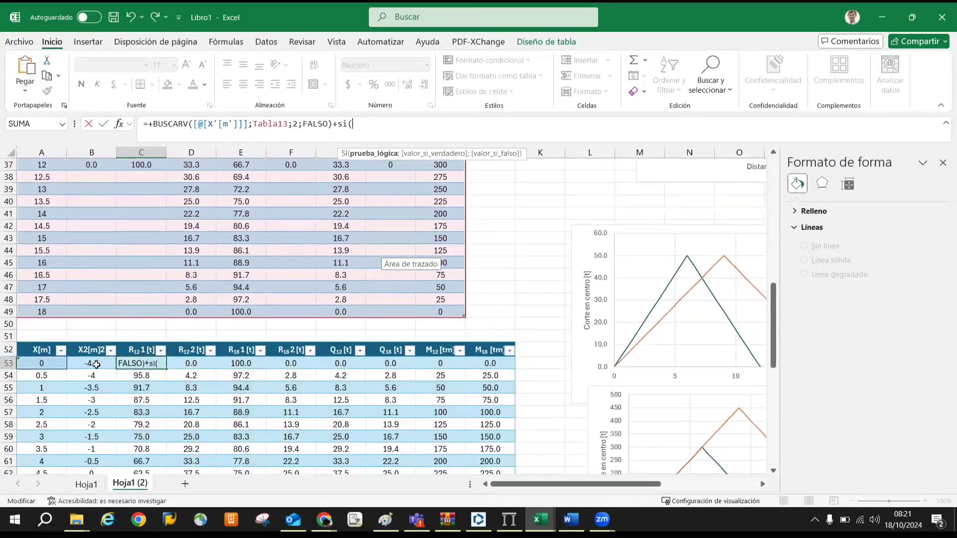
{"action": "left_click", "coordinate": [96, 364]}
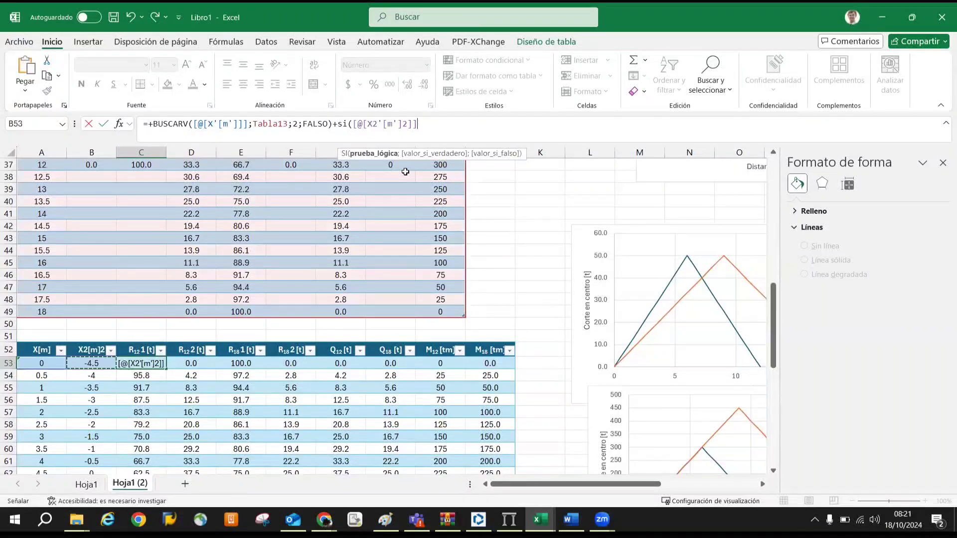
{"action": "type", "text": ">"}
{"action": "key", "text": "BackSpace"}
{"action": "type", "text": "<0"}
{"action": "scroll", "coordinate": [405, 171], "scroll_direction": "up", "scroll_amount": 8}
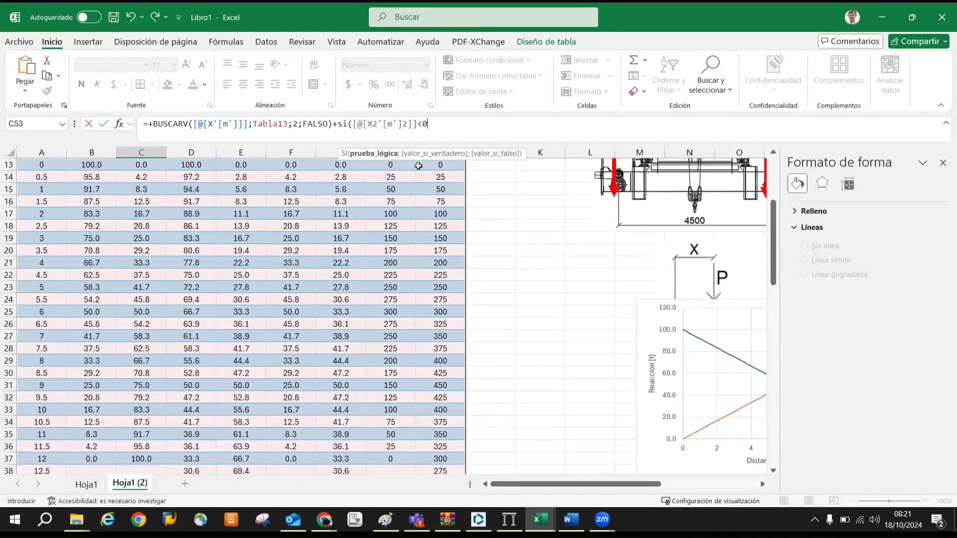
{"action": "type", "text": "0;"}
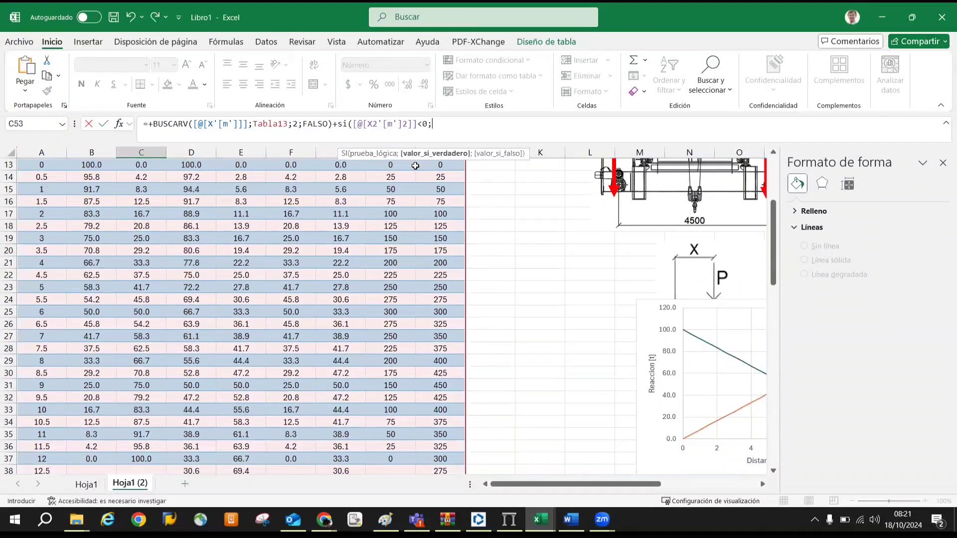
{"action": "type", "text": "bus"}
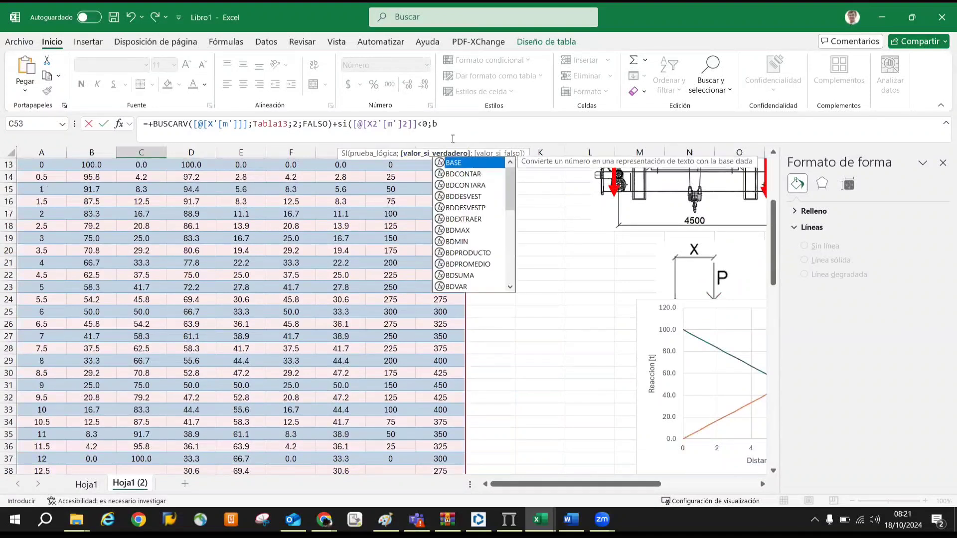
{"action": "type", "text": "car"}
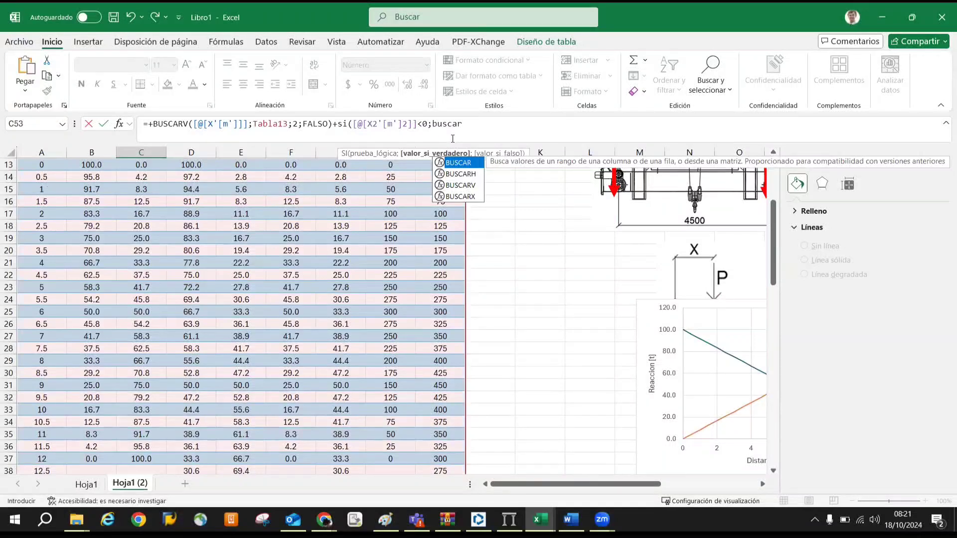
{"action": "type", "text": "v("}
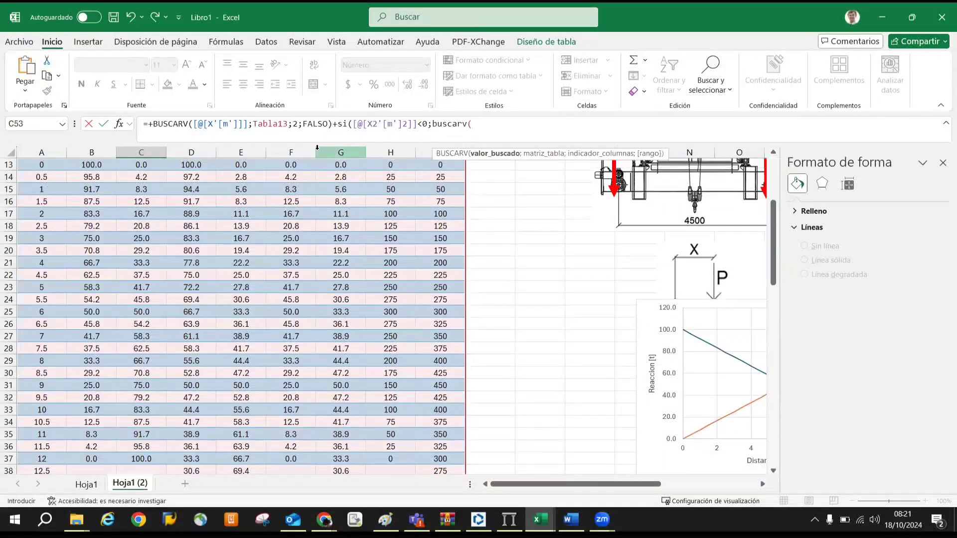
{"action": "scroll", "coordinate": [349, 150], "scroll_direction": "up", "scroll_amount": 2}
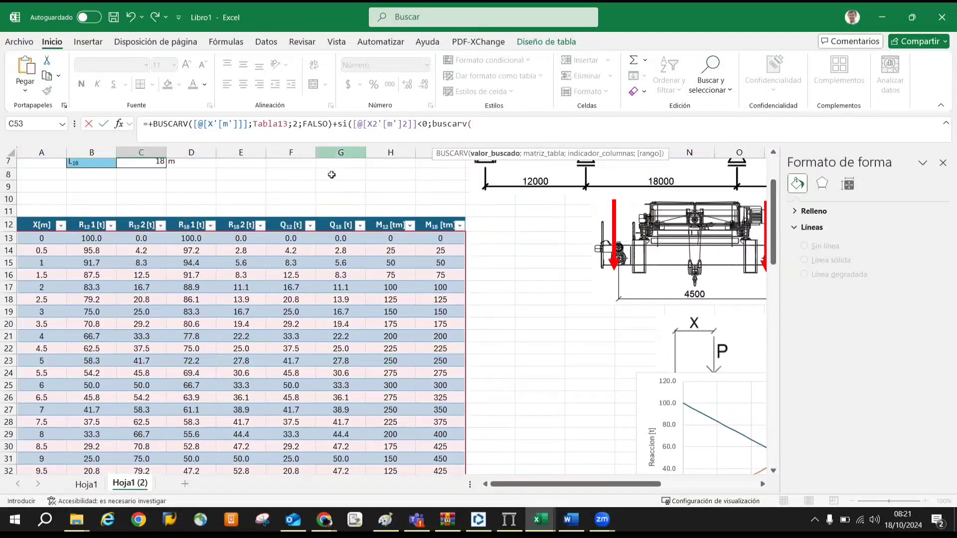
{"action": "left_click_drag", "start_coordinate": [499, 133], "coordinate": [351, 124]}
{"action": "double_click", "coordinate": [342, 124]}
{"action": "left_click_drag", "start_coordinate": [416, 132], "coordinate": [495, 116]}
Append a second BUSCARV term to the C53 formula with ABS of the row's X2[m]2 value as its lookup value
{"action": "type", "text": "busca"}
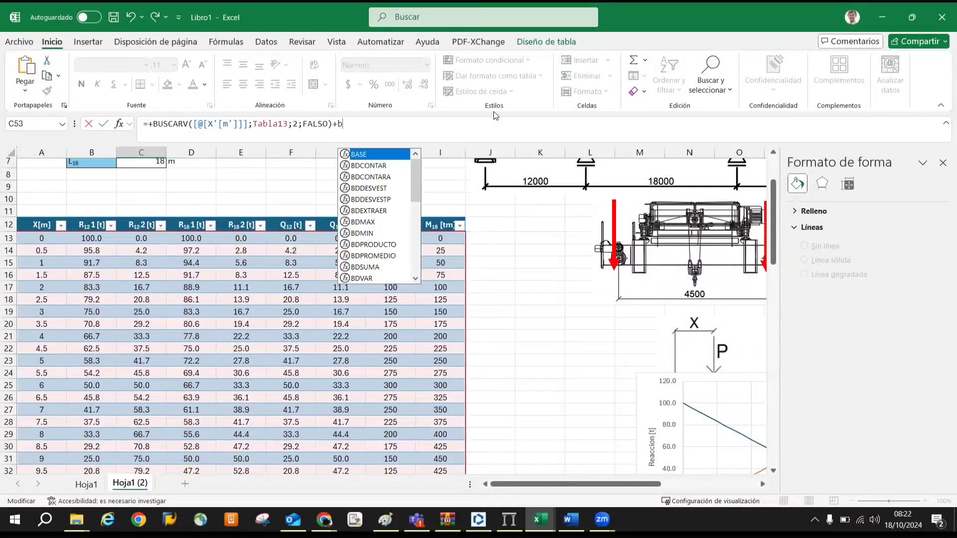
{"action": "type", "text": "rv"}
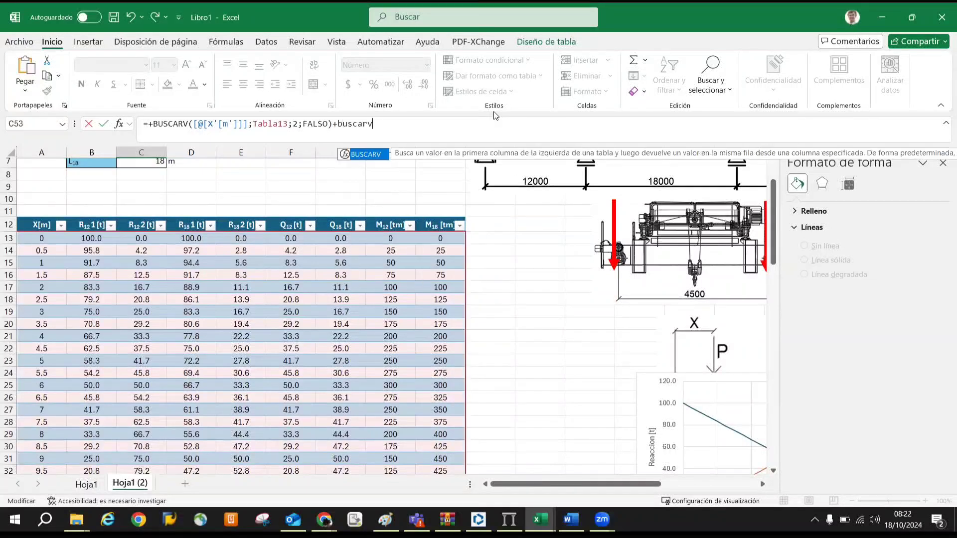
{"action": "type", "text": "("}
{"action": "scroll", "coordinate": [431, 208], "scroll_direction": "down", "scroll_amount": 11}
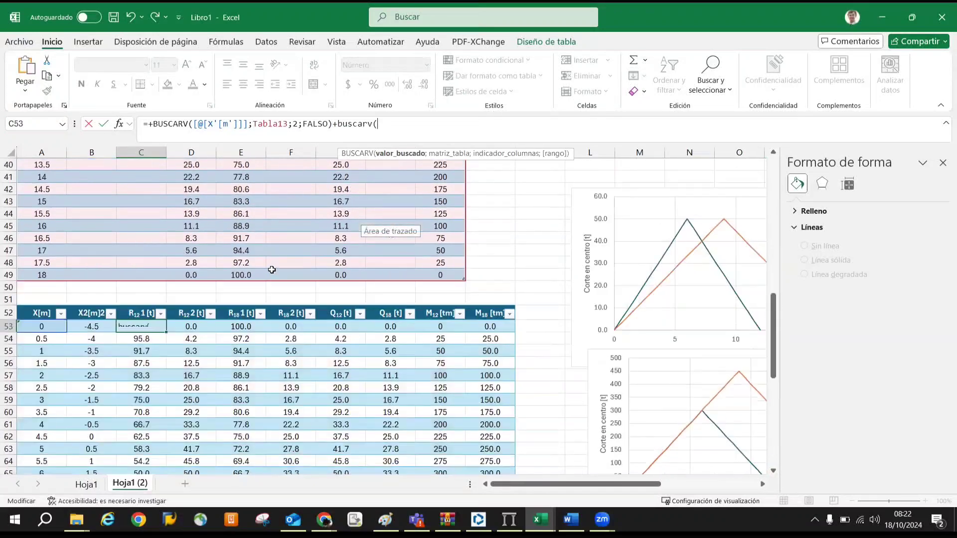
{"action": "type", "text": "abs"}
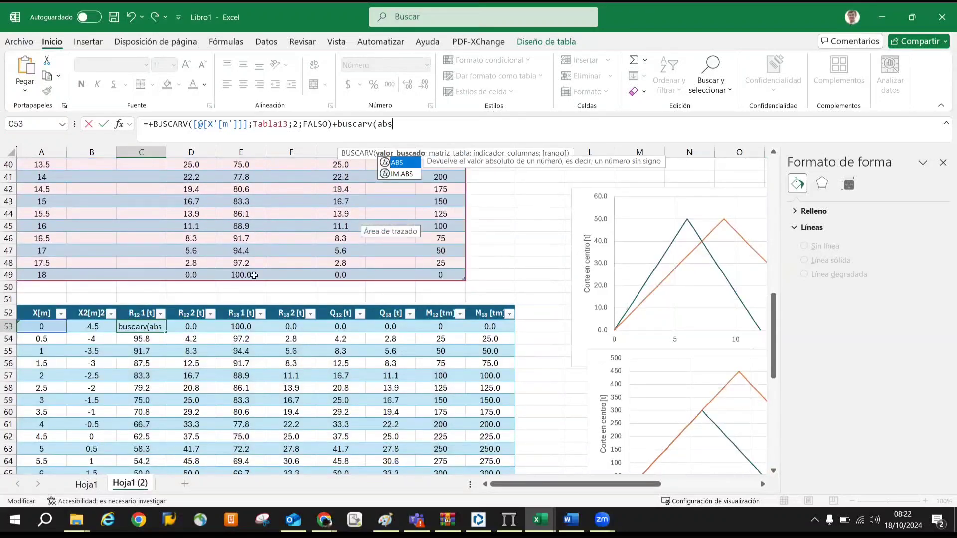
{"action": "key", "text": "Return"}
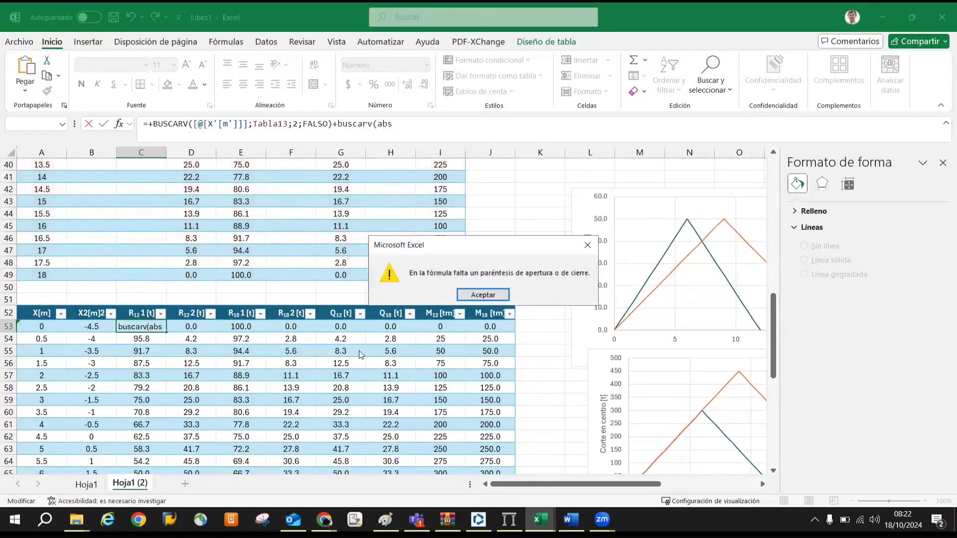
{"action": "left_click", "coordinate": [476, 294]}
{"action": "type", "text": "("}
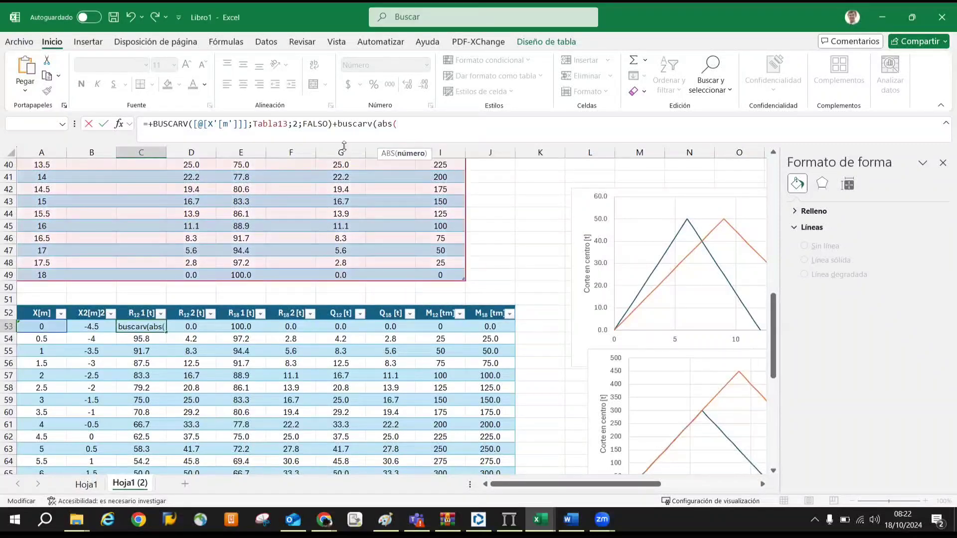
{"action": "left_click", "coordinate": [93, 326]}
{"action": "scroll", "coordinate": [349, 249], "scroll_direction": "up", "scroll_amount": 4}
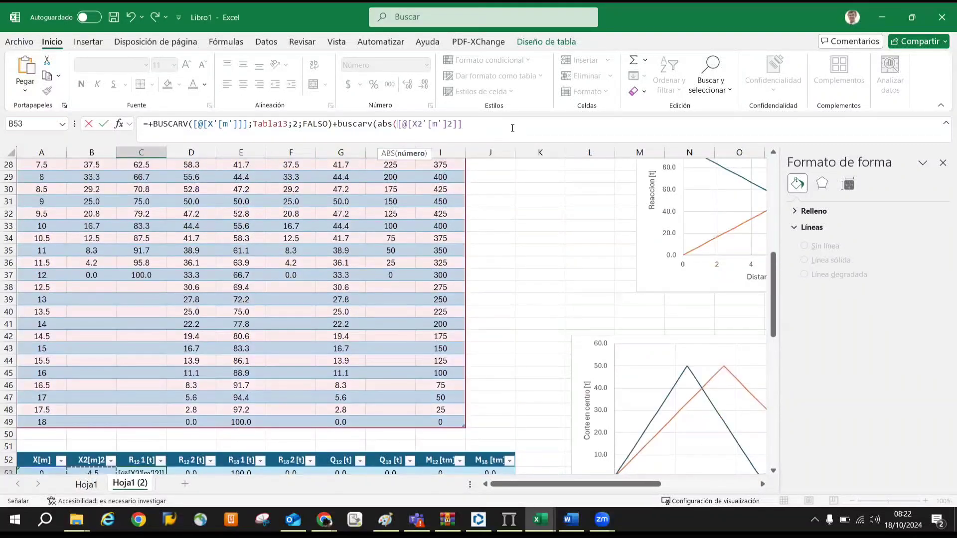
{"action": "type", "text": ";"}
{"action": "key", "text": "BackSpace"}
{"action": "type", "text": ");"}
Complete the second BUSCARV term with Tabla13 as the lookup table, column 2 and FALSO for exact match, and commit the formula
{"action": "left_click_drag", "start_coordinate": [440, 421], "coordinate": [43, 196]}
{"action": "left_click", "coordinate": [523, 122]}
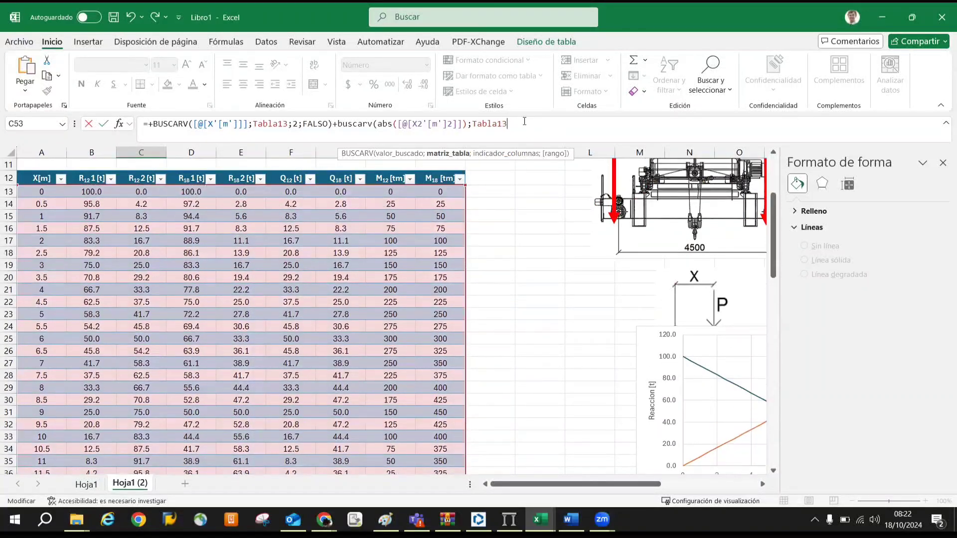
{"action": "type", "text": ";2;f"}
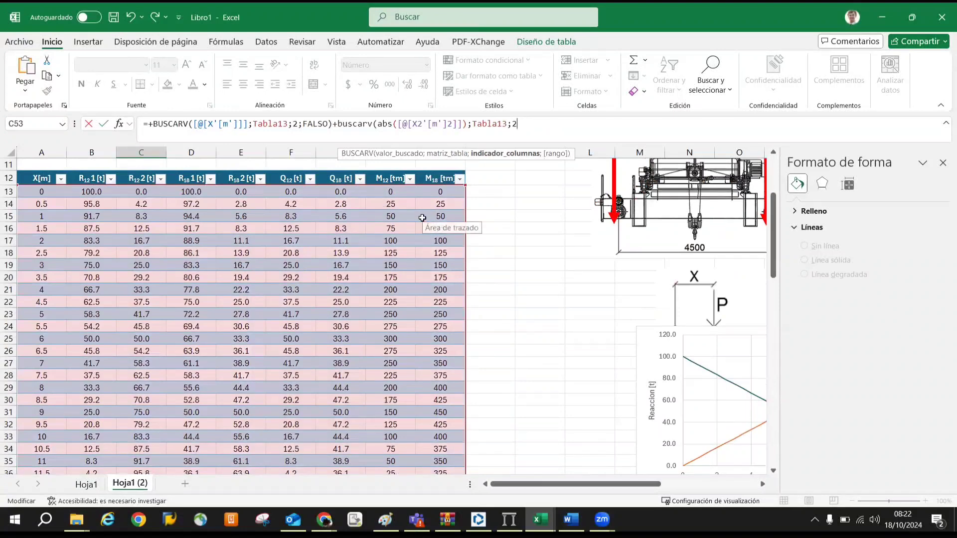
{"action": "type", "text": "also"}
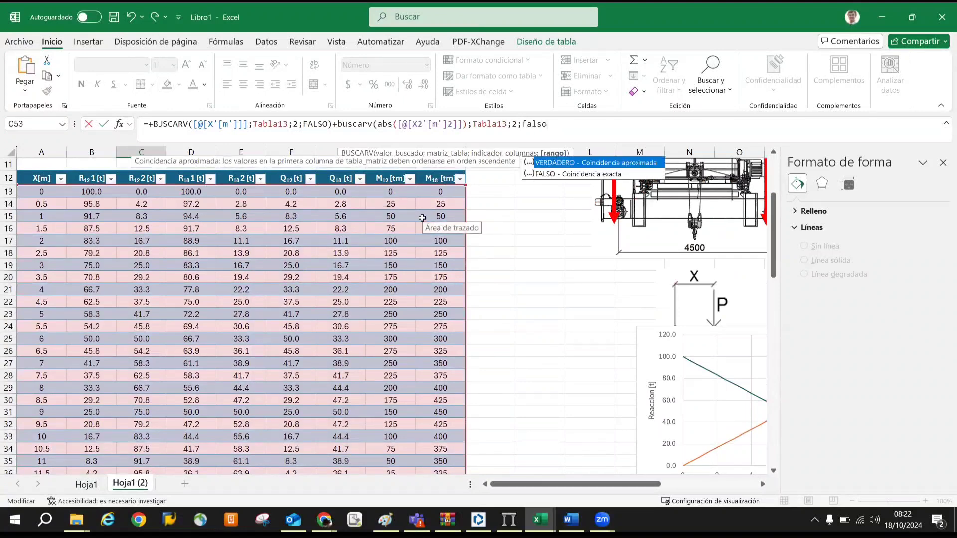
{"action": "type", "text": ")"}
{"action": "key", "text": "Return"}
Fill the two-load C53 formula down the R12 1 [t] column through row 77 and review the rows
{"action": "scroll", "coordinate": [422, 218], "scroll_direction": "down", "scroll_amount": 5}
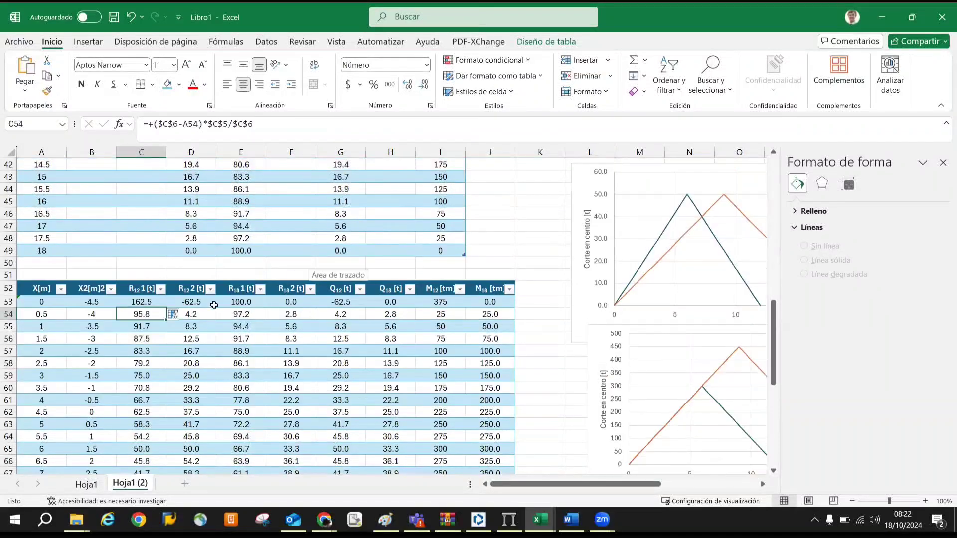
{"action": "left_click", "coordinate": [147, 302]}
{"action": "double_click", "coordinate": [166, 308]}
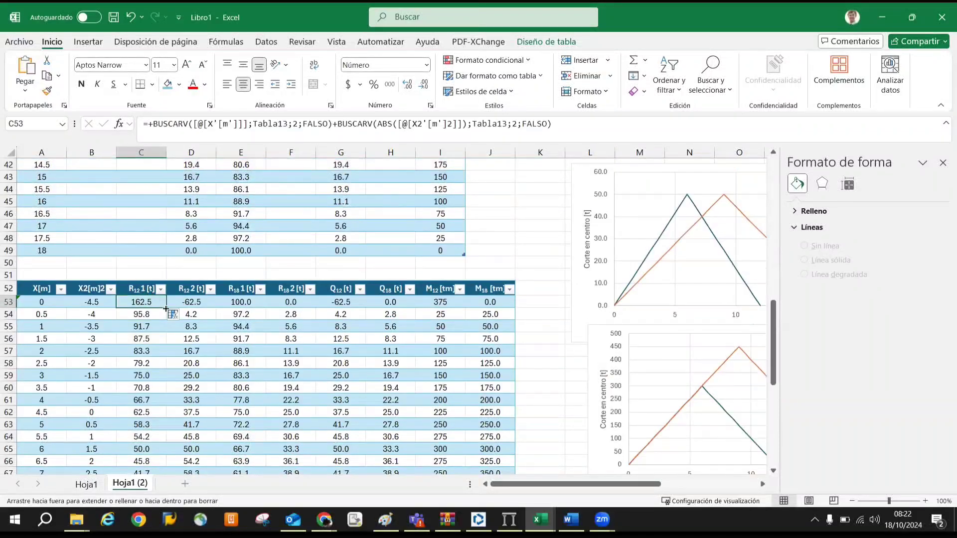
{"action": "scroll", "coordinate": [166, 308], "scroll_direction": "down", "scroll_amount": 5}
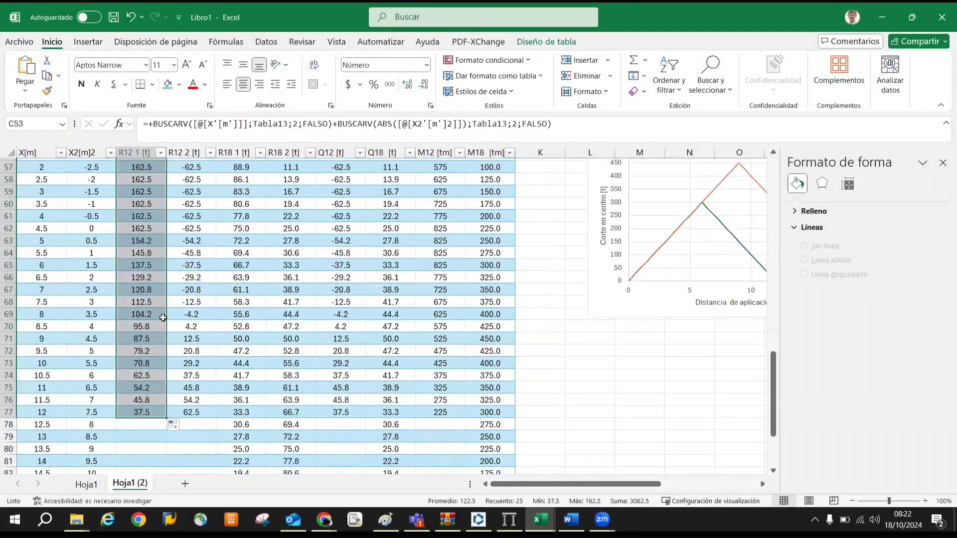
{"action": "scroll", "coordinate": [162, 297], "scroll_direction": "up", "scroll_amount": 2}
{"action": "scroll", "coordinate": [159, 214], "scroll_direction": "down", "scroll_amount": 1}
{"action": "scroll", "coordinate": [160, 223], "scroll_direction": "up", "scroll_amount": 1}
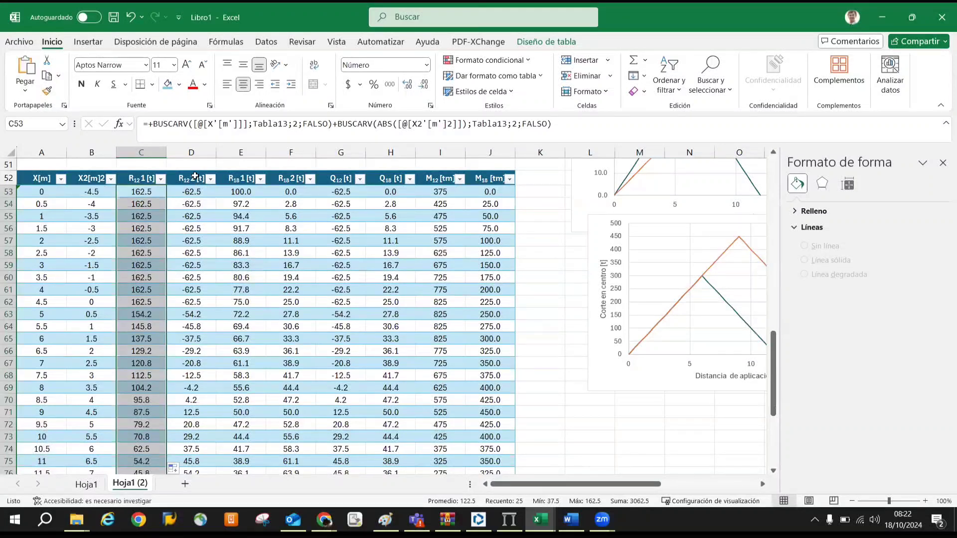
Copy the formula text of C53 into E53, the first cell of the R18 1 [t] column
{"action": "left_click", "coordinate": [144, 191]}
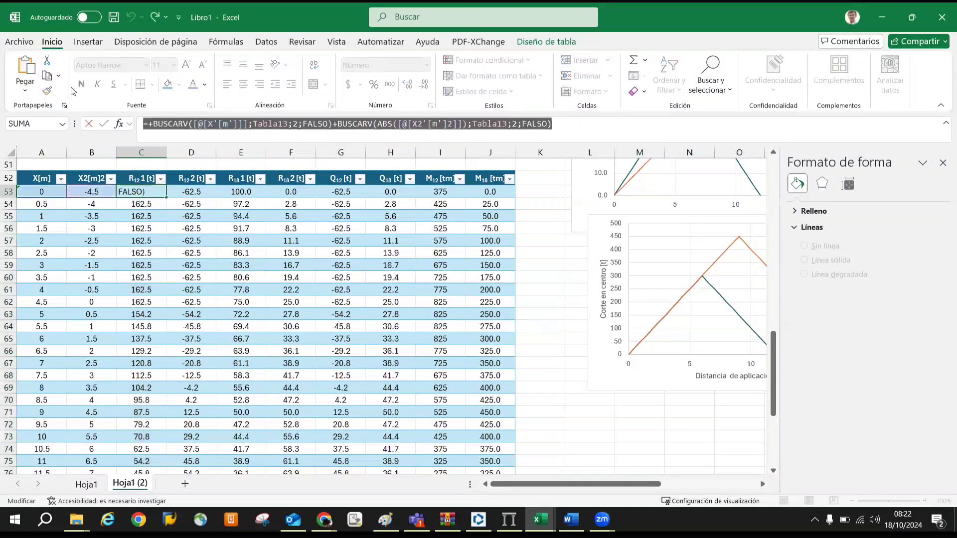
{"action": "scroll", "coordinate": [265, 234], "scroll_direction": "up", "scroll_amount": 4}
{"action": "left_click", "coordinate": [243, 338]}
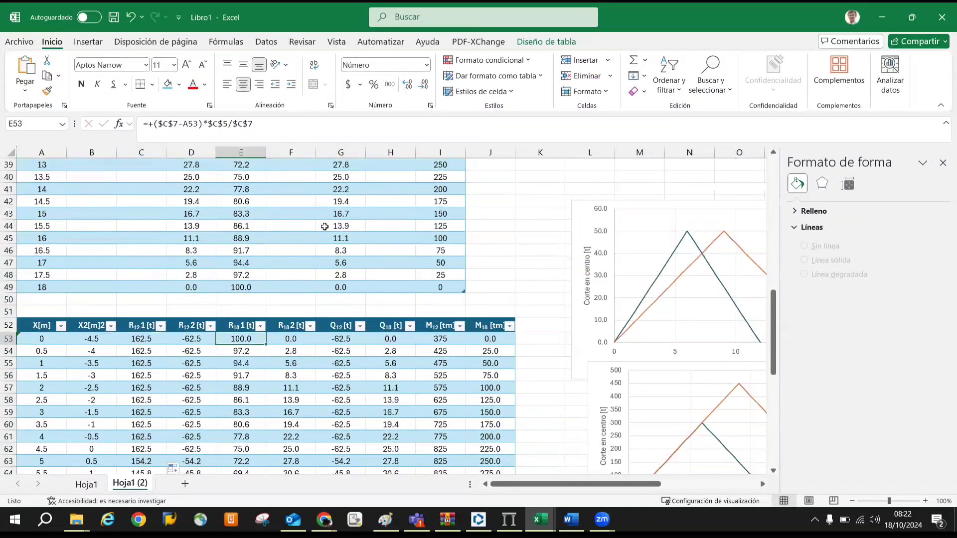
{"action": "left_click", "coordinate": [273, 129]}
{"action": "scroll", "coordinate": [259, 145], "scroll_direction": "up", "scroll_amount": 10}
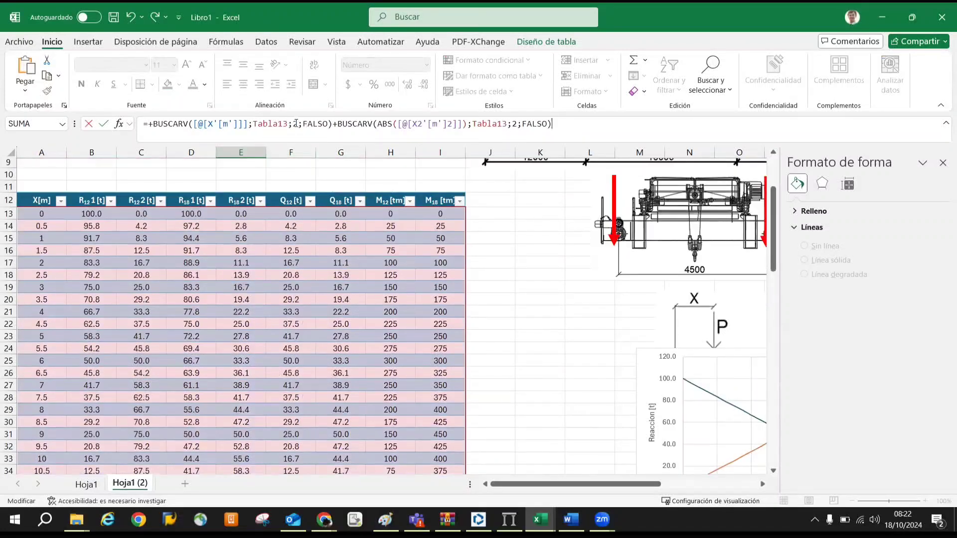
Set the column index to 4 in both BUSCARV terms of E53 and fill the R18 1 [t] column through row 89
{"action": "double_click", "coordinate": [296, 123]}
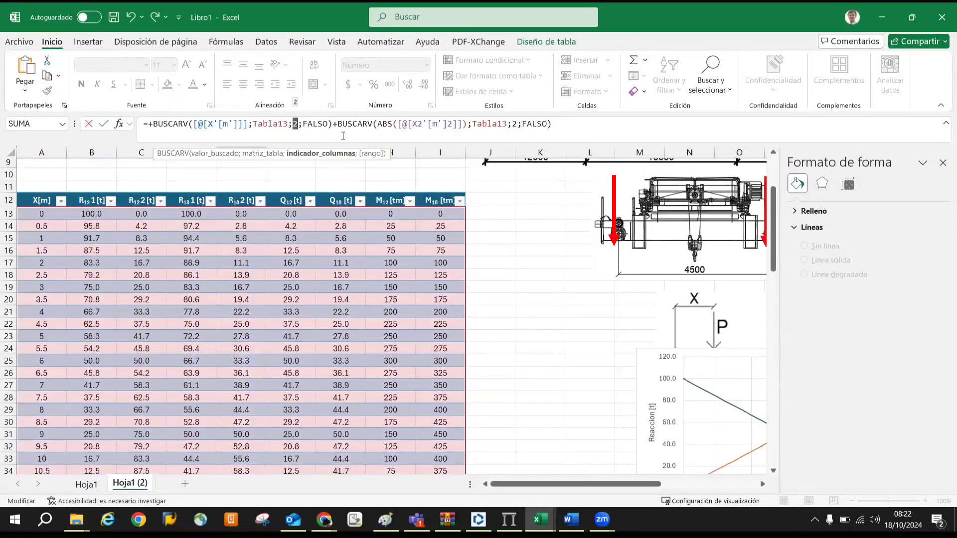
{"action": "type", "text": "4"}
{"action": "double_click", "coordinate": [514, 123]}
{"action": "key", "text": "ctrl+Return"}
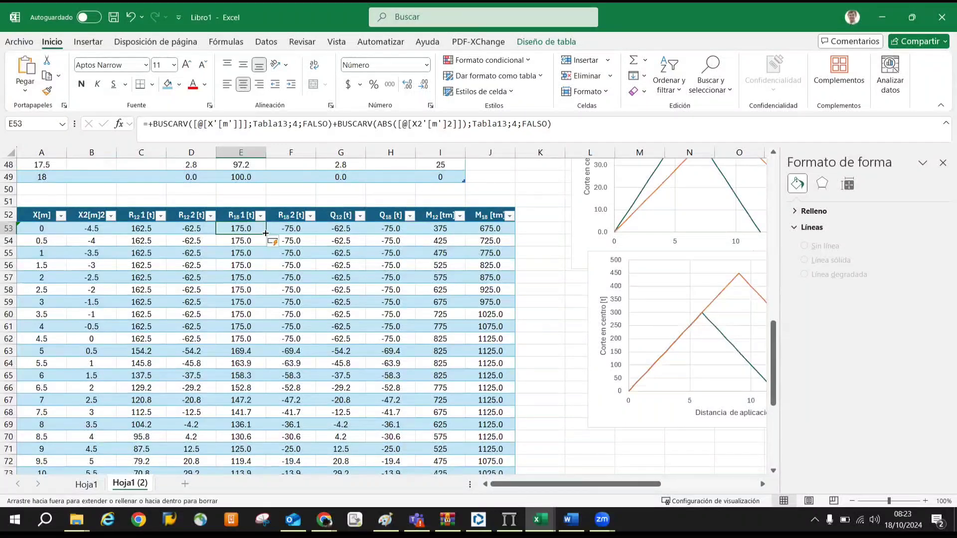
{"action": "key", "text": "ctrl+shift+Down"}
{"action": "scroll", "coordinate": [298, 231], "scroll_direction": "up", "scroll_amount": 8}
{"action": "scroll", "coordinate": [298, 230], "scroll_direction": "up", "scroll_amount": 6}
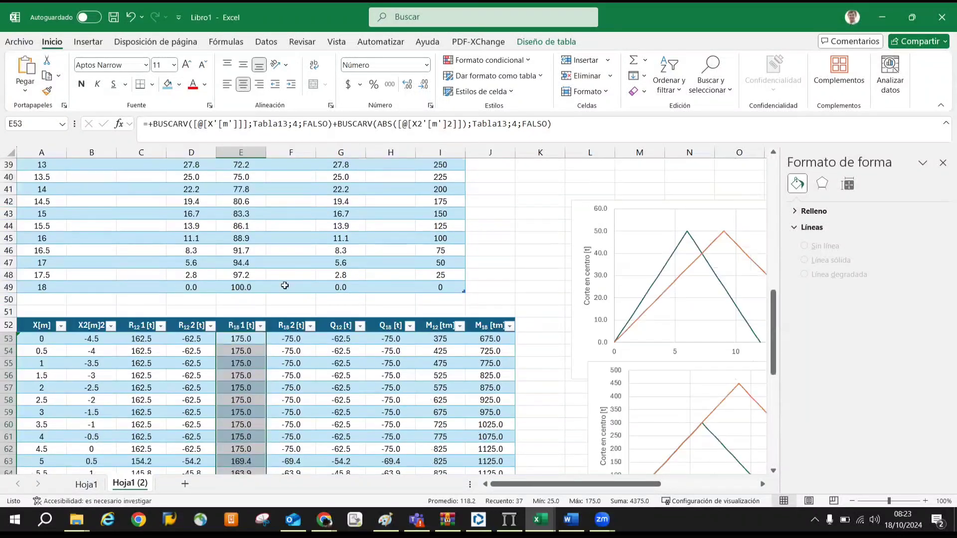
{"action": "scroll", "coordinate": [298, 231], "scroll_direction": "down", "scroll_amount": 2}
{"action": "left_click", "coordinate": [189, 250]}
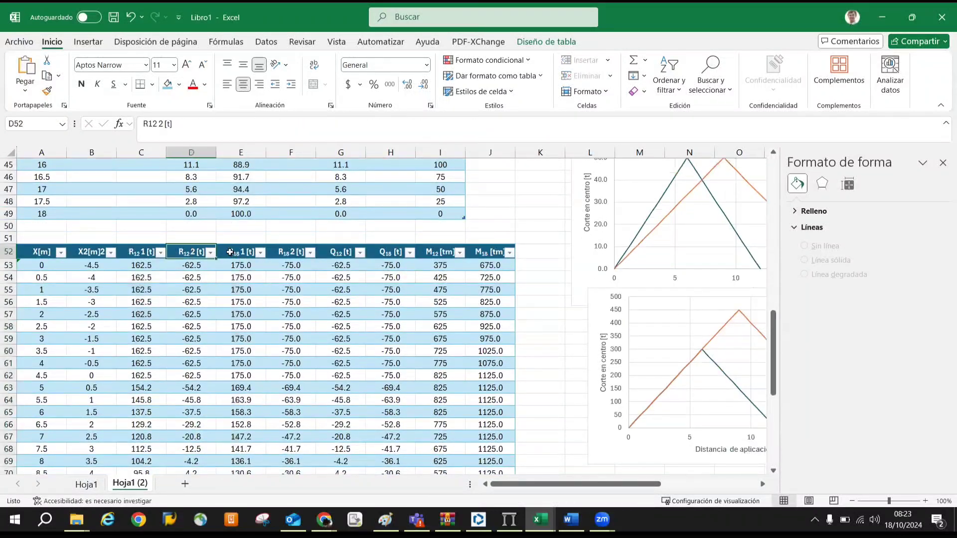
Move the R18 1 [t] column E52:E89 into column D, starting at D52, replacing the R12 2 [t] column
{"action": "left_click_drag", "start_coordinate": [240, 252], "coordinate": [248, 446]}
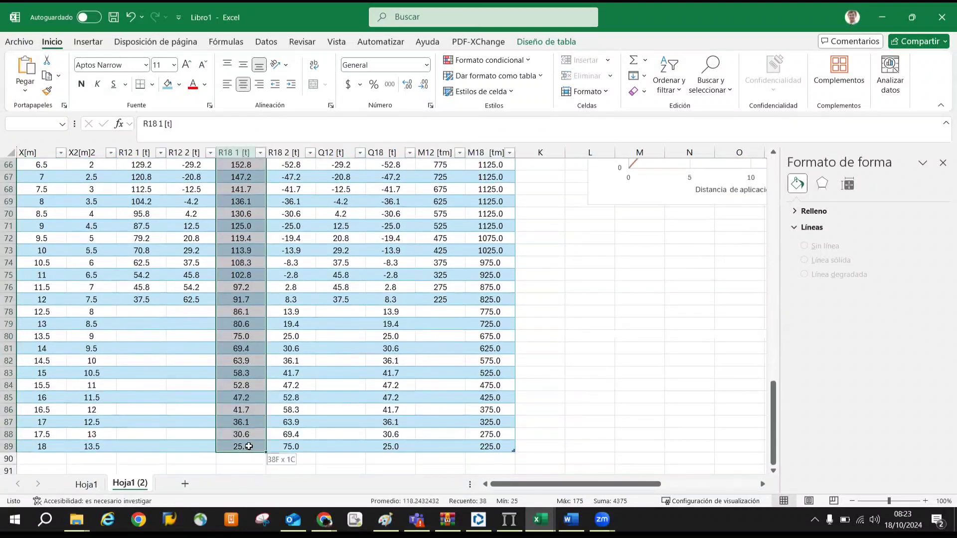
{"action": "key", "text": "ctrl+c"}
{"action": "scroll", "coordinate": [250, 441], "scroll_direction": "up", "scroll_amount": 8}
{"action": "key", "text": "Left"}
{"action": "key", "text": "Return"}
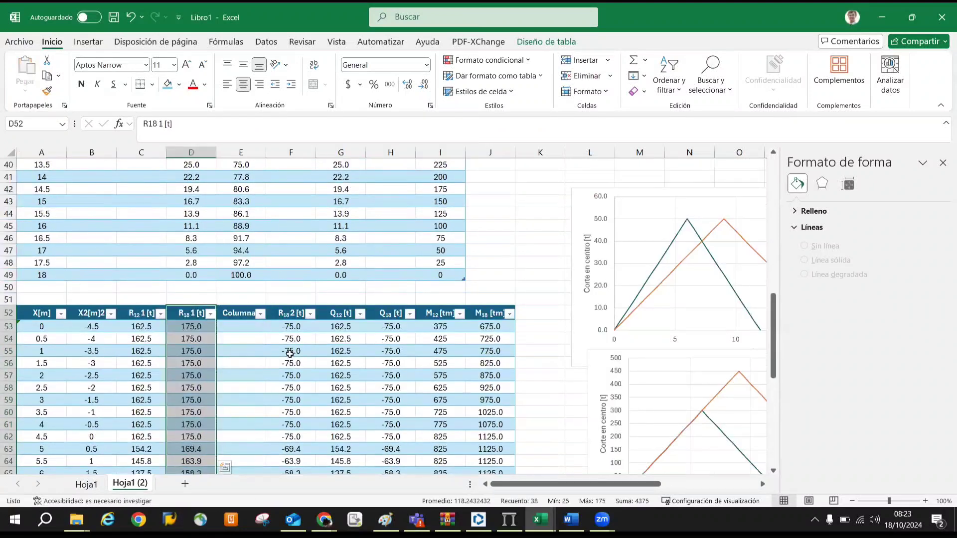
Move the R18 2 through M18 columns, F52:J89, one column over so they start at E52
{"action": "scroll", "coordinate": [294, 220], "scroll_direction": "down", "scroll_amount": 3}
{"action": "left_click_drag", "start_coordinate": [290, 206], "coordinate": [491, 443]}
{"action": "scroll", "coordinate": [491, 443], "scroll_direction": "up", "scroll_amount": 9}
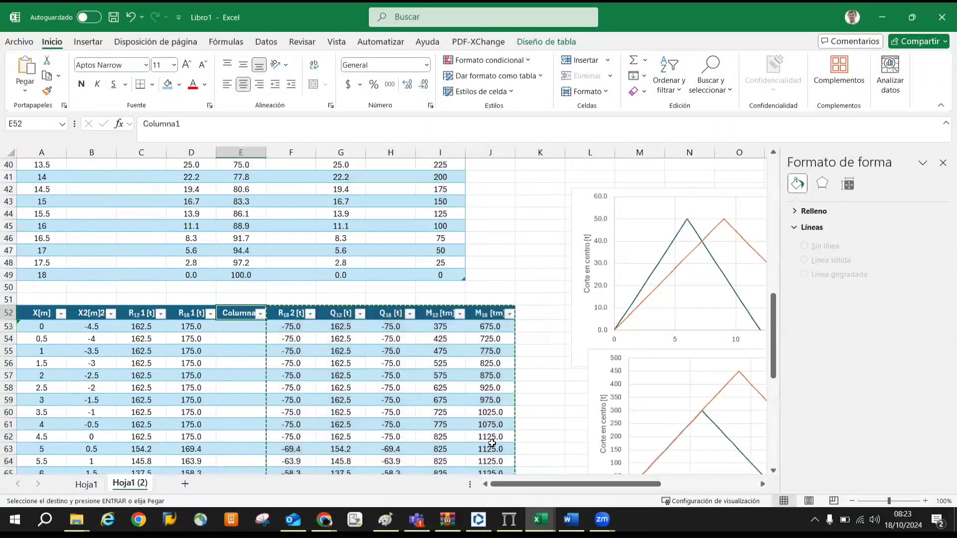
Move the Q12 through M18 columns to start at E52, replacing the R18 2 [t] column, and select E53
{"action": "left_click_drag", "start_coordinate": [268, 319], "coordinate": [449, 457]}
{"action": "key", "text": "ctrl+c"}
{"action": "scroll", "coordinate": [445, 445], "scroll_direction": "up", "scroll_amount": 8}
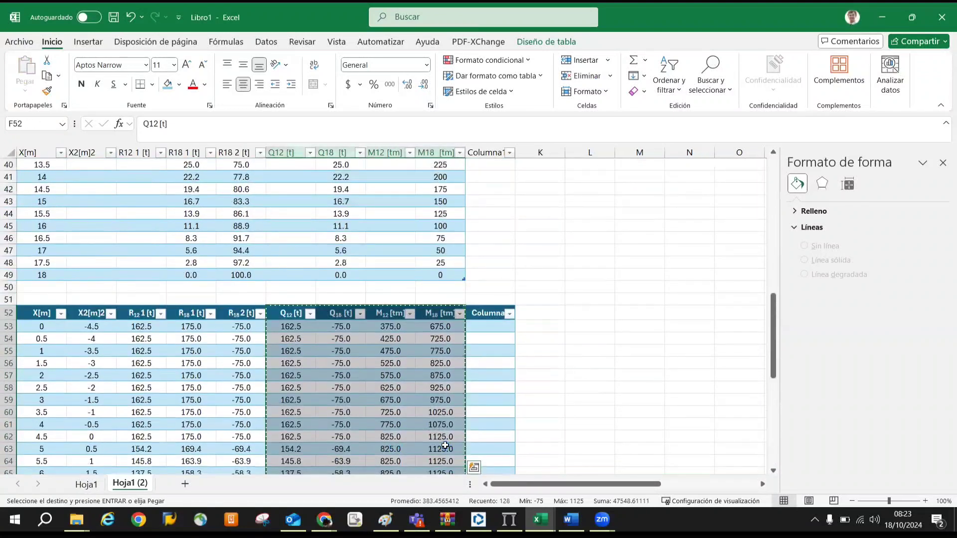
{"action": "key", "text": "ctrl+z"}
{"action": "left_click", "coordinate": [248, 325]}
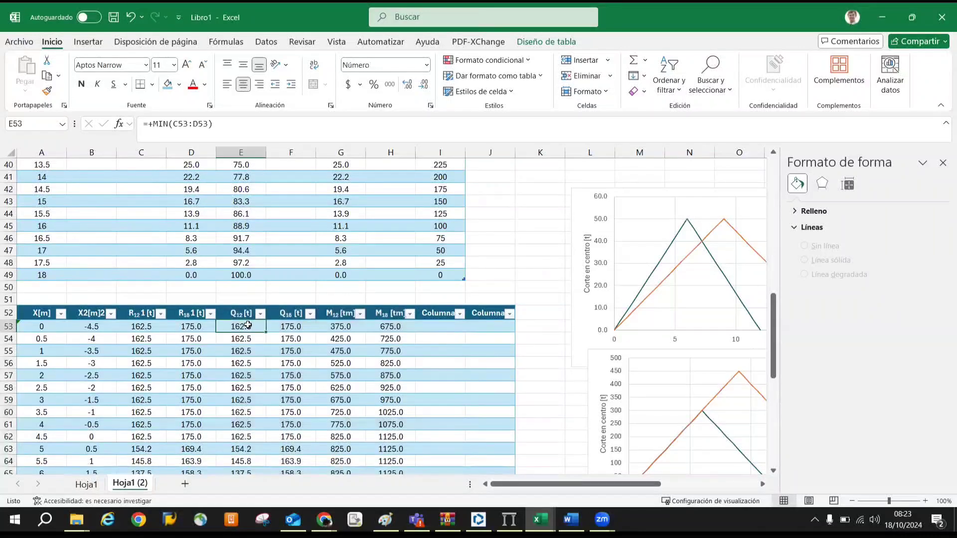
Copy the BUSCARV formula text of D53 and substitute it for the MIN formula in E53 of the Q12 [t] column
{"action": "left_click", "coordinate": [213, 328]}
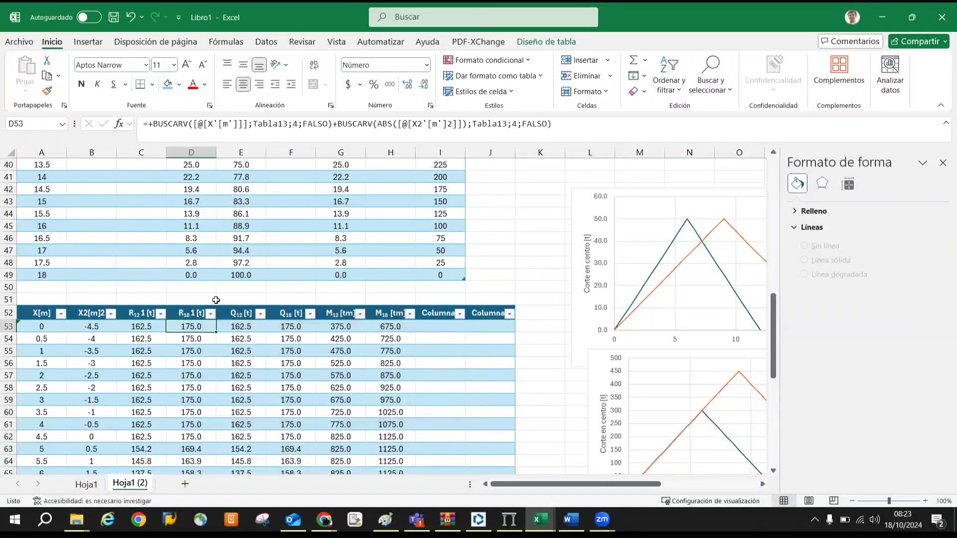
{"action": "scroll", "coordinate": [213, 328], "scroll_direction": "up", "scroll_amount": 4}
{"action": "left_click", "coordinate": [517, 124]}
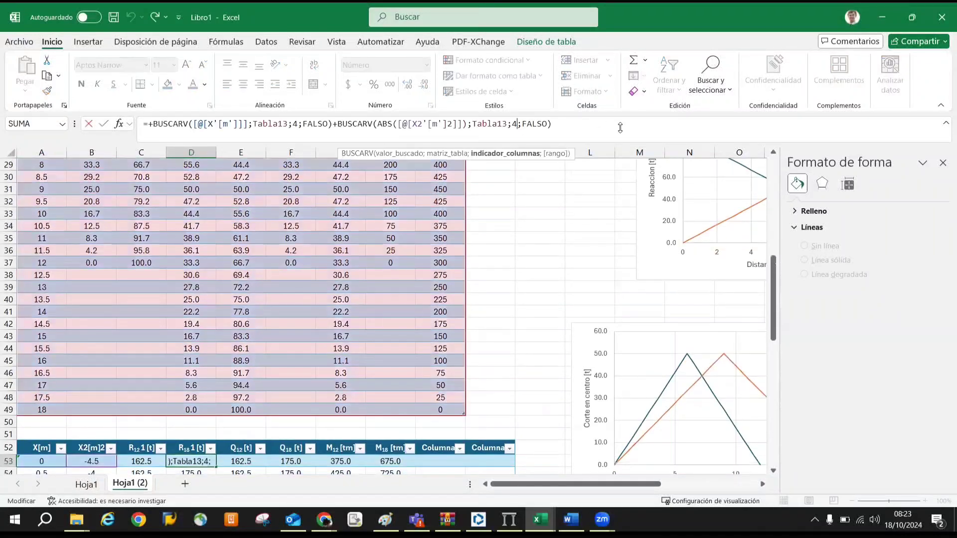
{"action": "key", "text": "ctrl+a"}
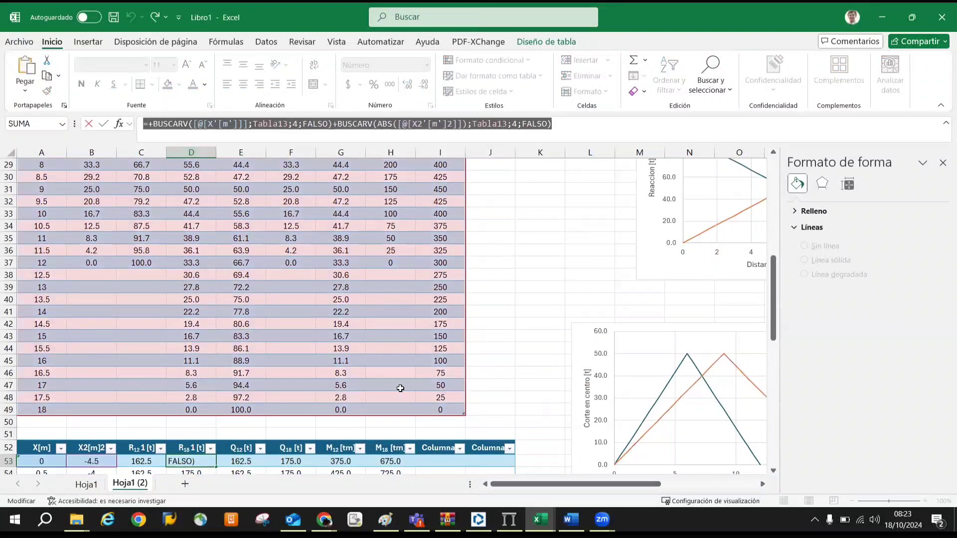
{"action": "key", "text": "Escape"}
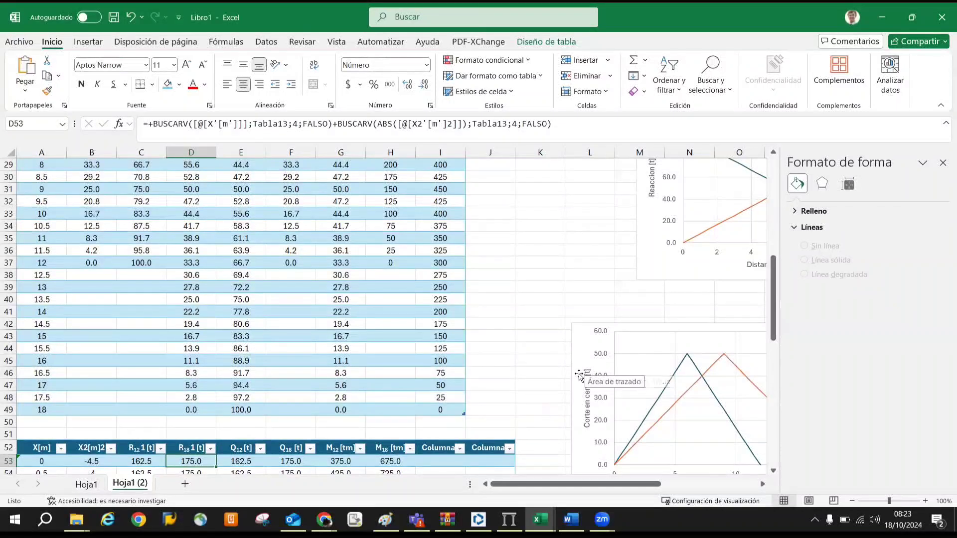
{"action": "scroll", "coordinate": [580, 376], "scroll_direction": "down", "scroll_amount": 1}
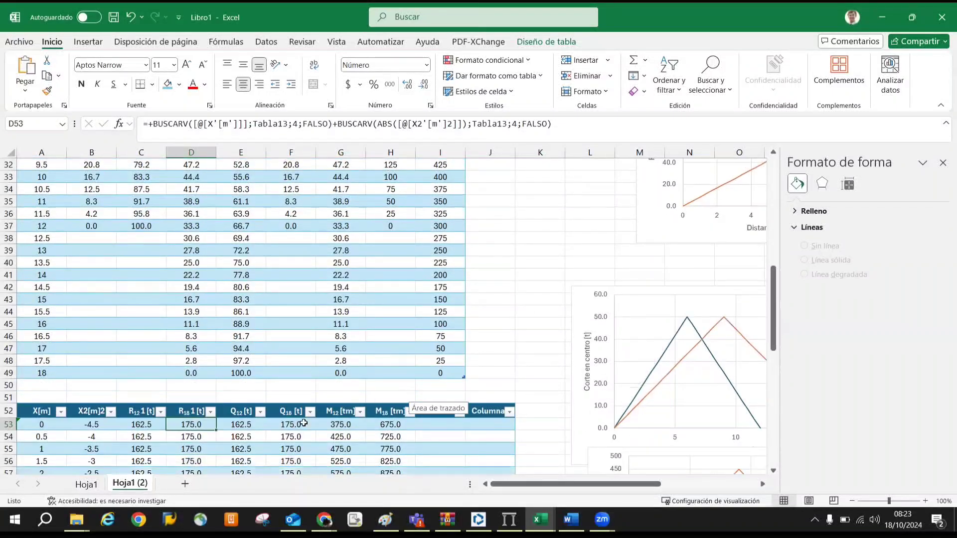
{"action": "left_click", "coordinate": [245, 422]}
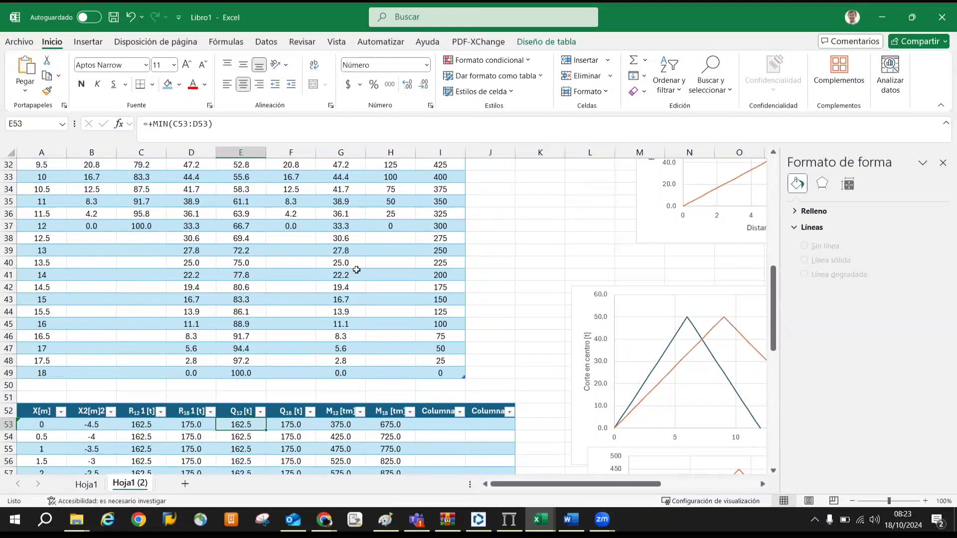
{"action": "left_click_drag", "start_coordinate": [220, 123], "coordinate": [111, 104]}
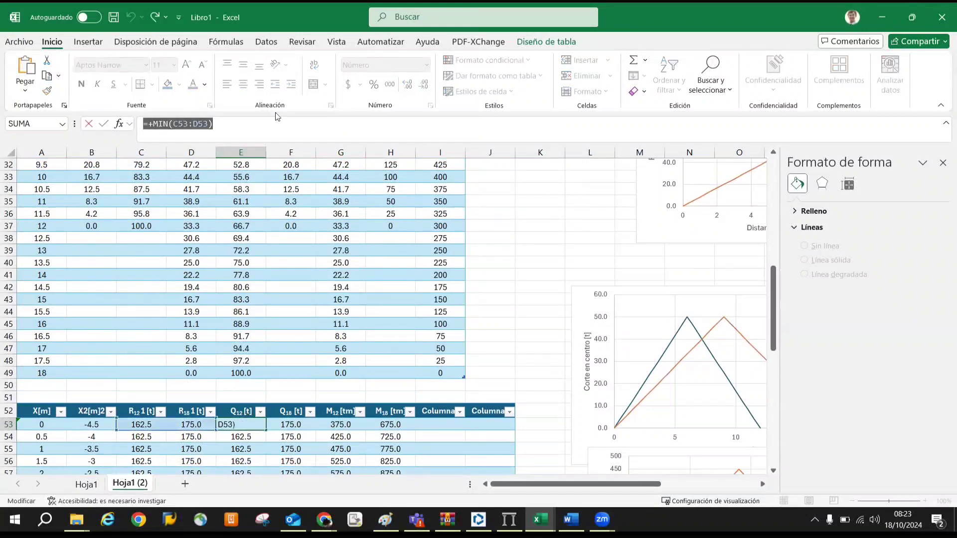
{"action": "key", "text": "ctrl+v"}
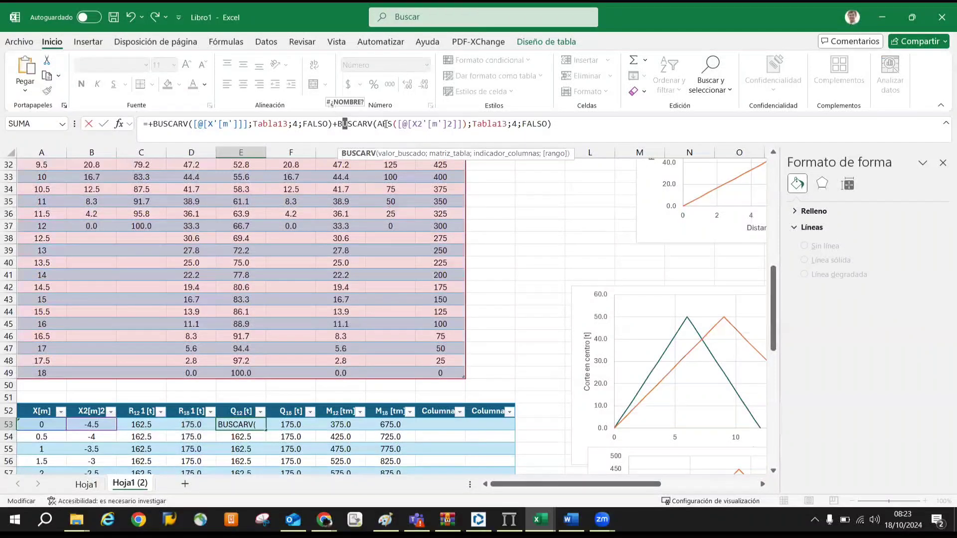
Try replacing ABS in E53's second BUSCARV term with a SI test of X2[m]2 being greater than 0
{"action": "left_click", "coordinate": [380, 124]}
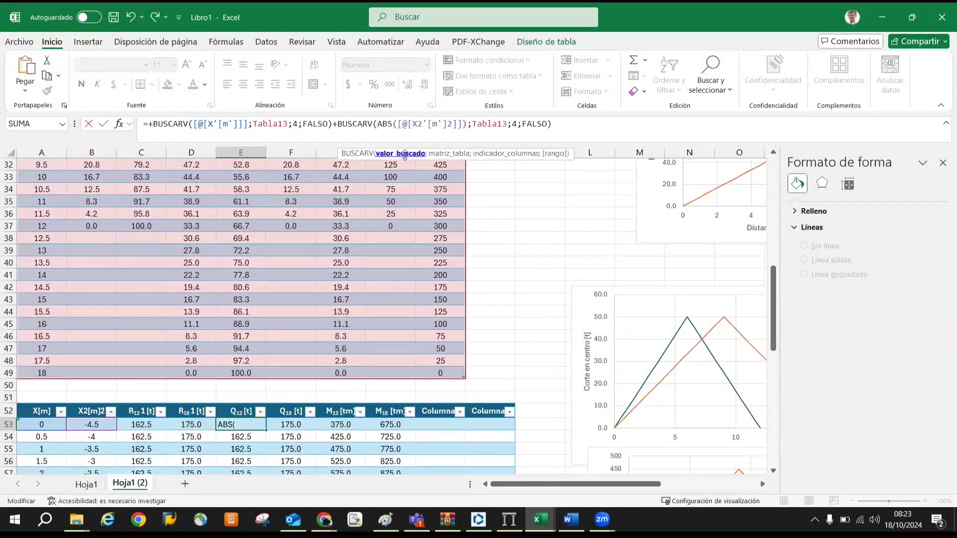
{"action": "type", "text": "si"}
{"action": "key", "text": "Delete"}
{"action": "key", "text": "Delete"}
{"action": "key", "text": "Delete"}
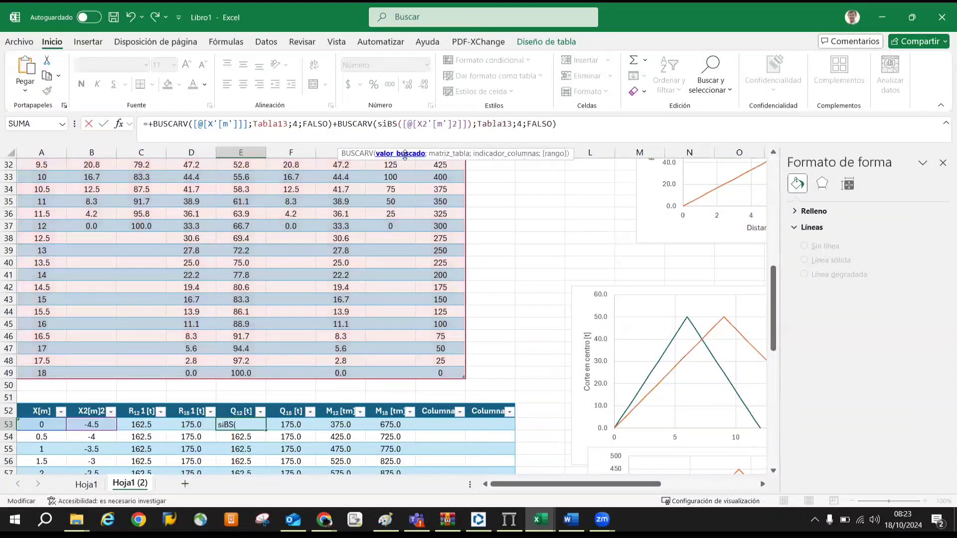
{"action": "left_click", "coordinate": [460, 123]}
{"action": "key", "text": "Right"}
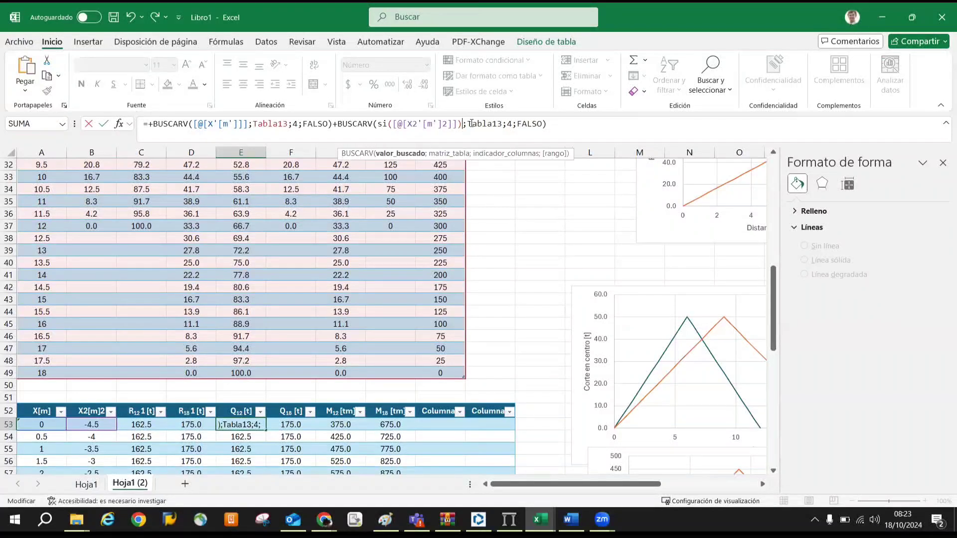
{"action": "type", "text": ">"}
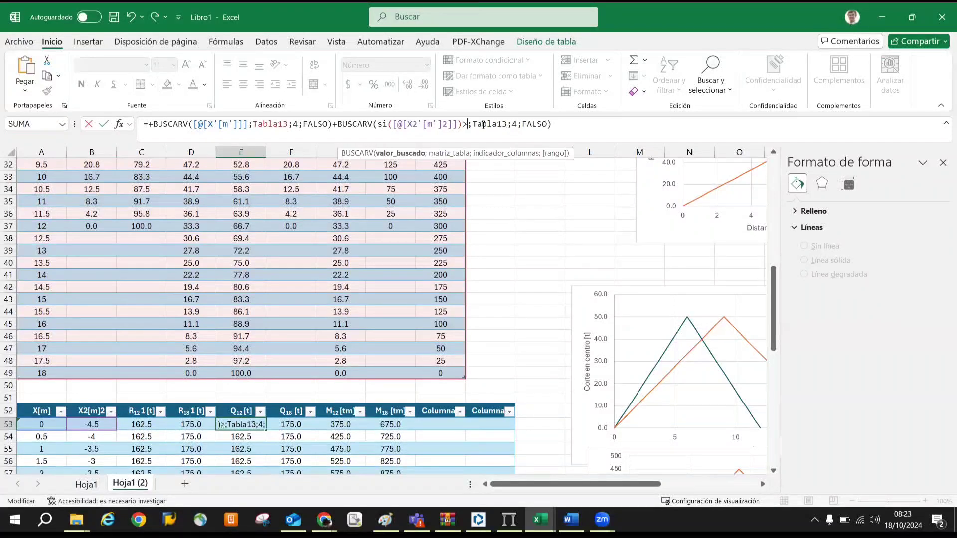
{"action": "type", "text": "0"}
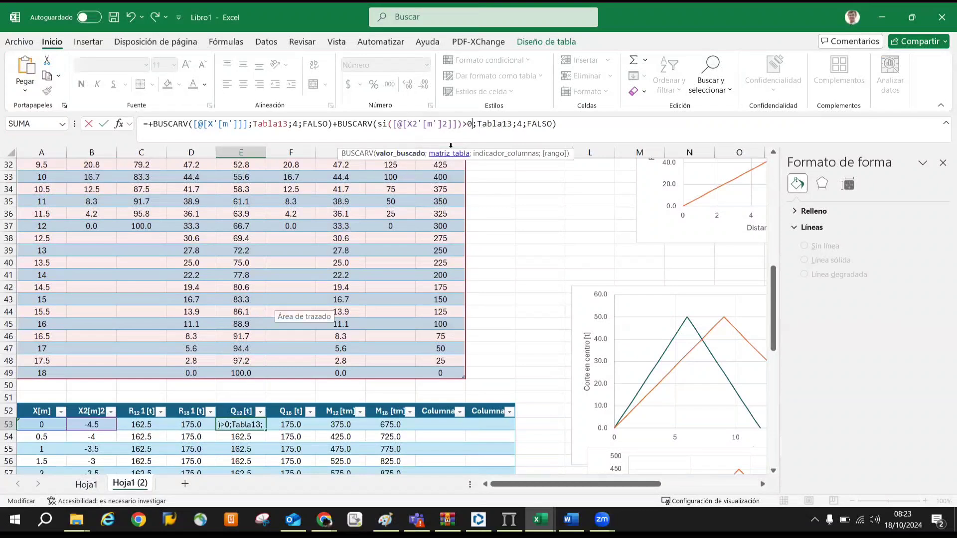
{"action": "left_click", "coordinate": [478, 130]}
{"action": "left_click", "coordinate": [472, 124]}
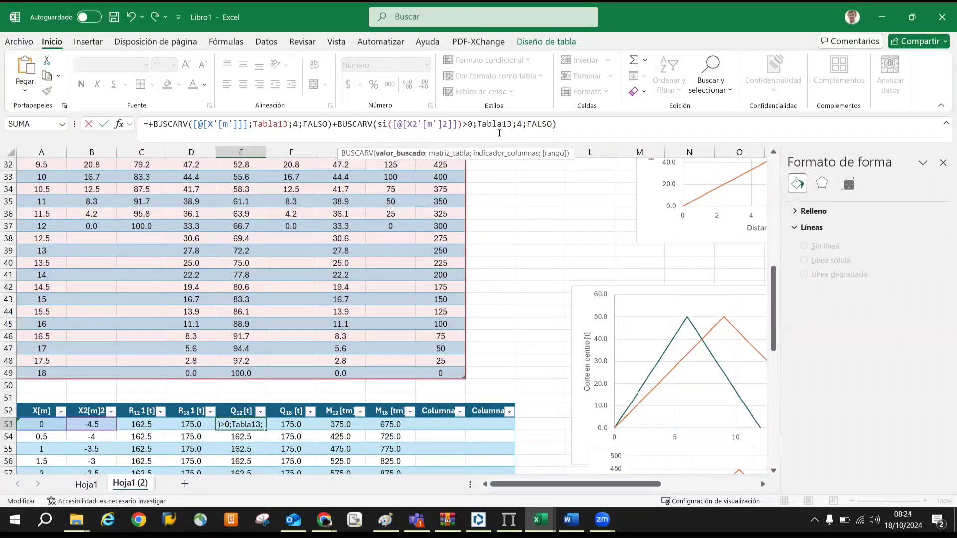
{"action": "type", "text": ")"}
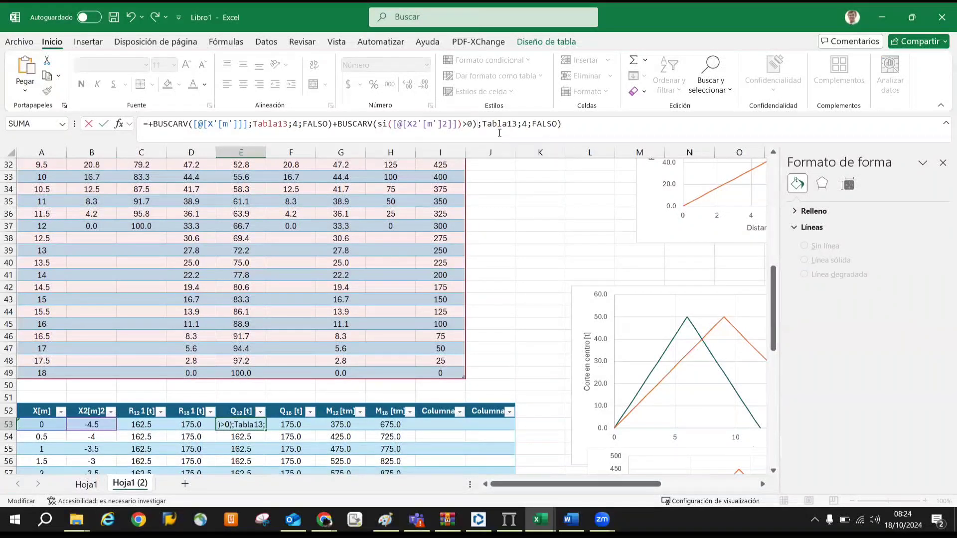
{"action": "key", "text": "BackSpace"}
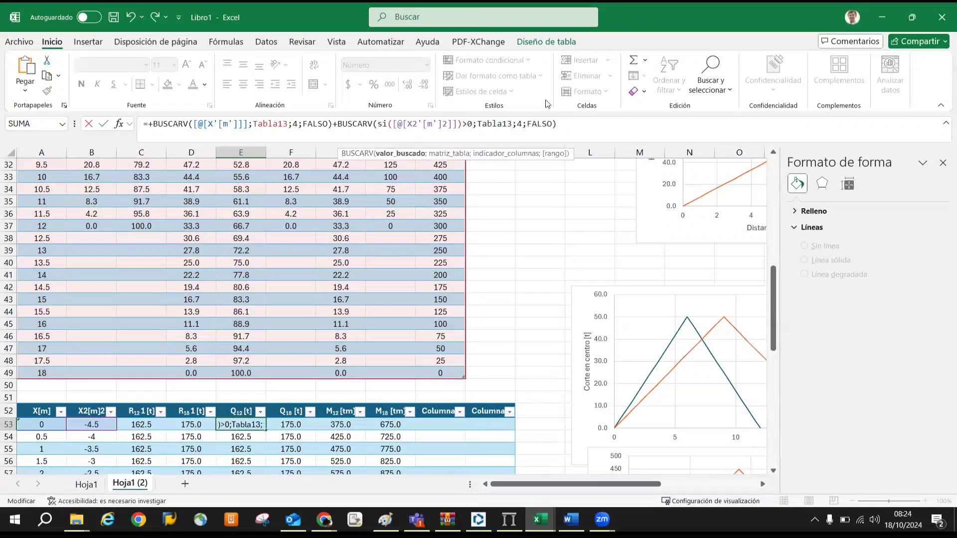
Try completing the SI function with the X2[m]2 reference as the true value and 0 as the false value
{"action": "left_click", "coordinate": [391, 123]}
{"action": "type", "text": "("}
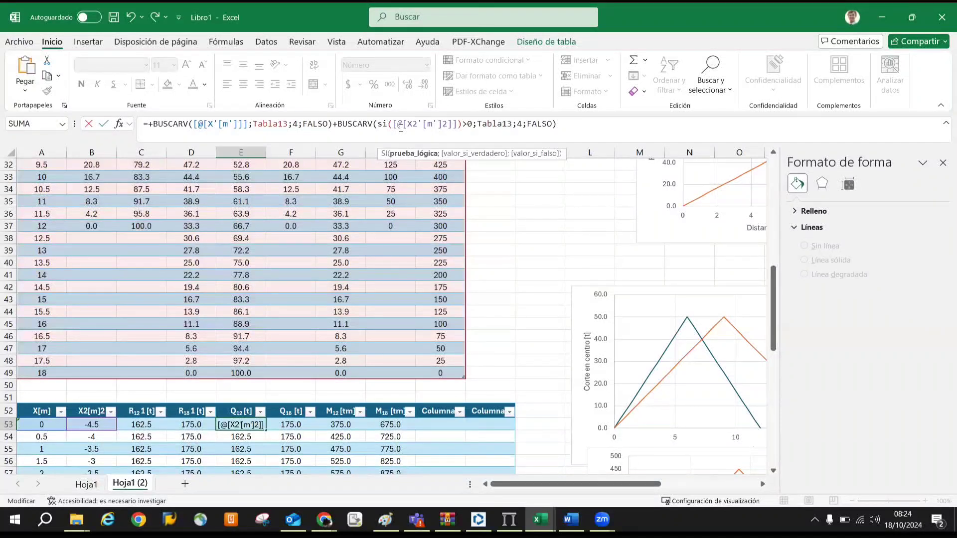
{"action": "left_click", "coordinate": [471, 124]}
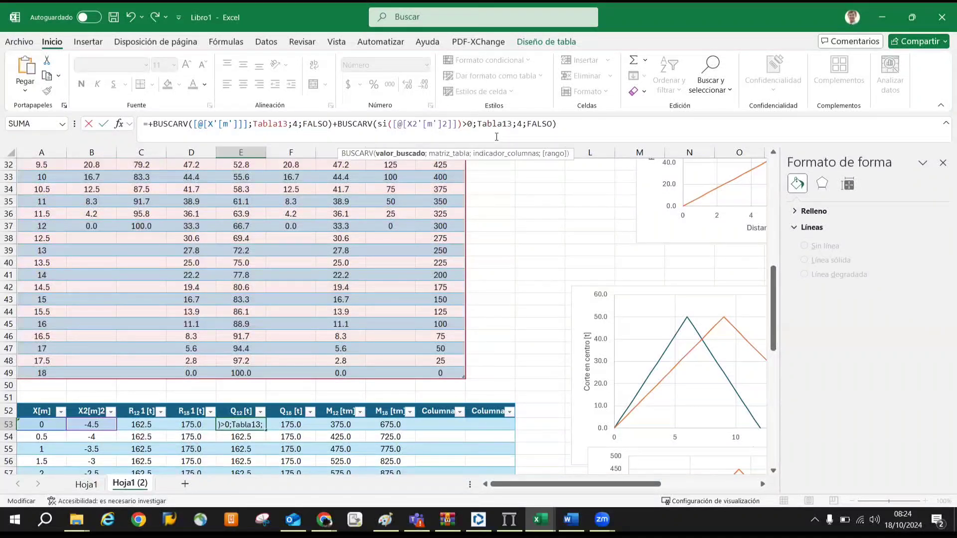
{"action": "type", "text": ";"}
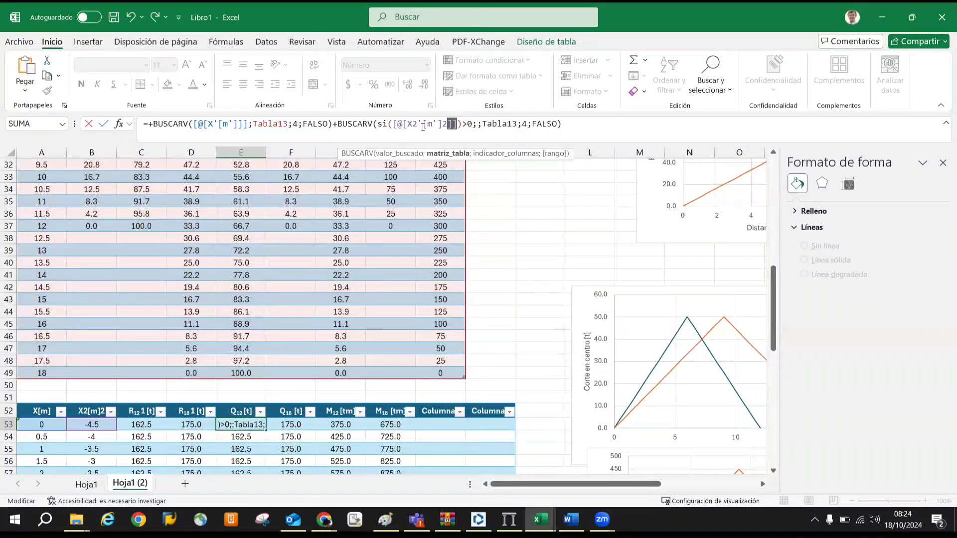
{"action": "left_click_drag", "start_coordinate": [423, 127], "coordinate": [391, 124]}
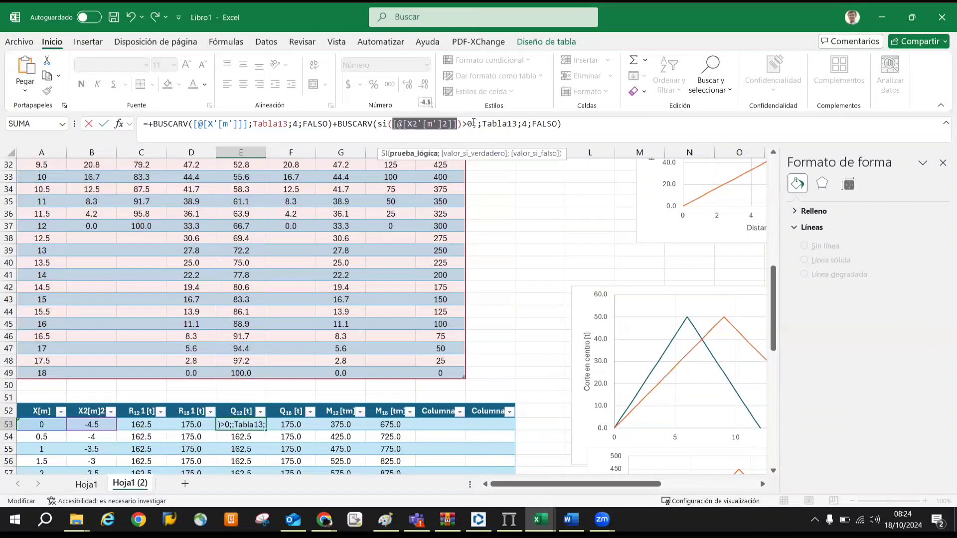
{"action": "key", "text": "ctrl+c"}
{"action": "left_click", "coordinate": [477, 124]}
{"action": "key", "text": "ctrl+v"}
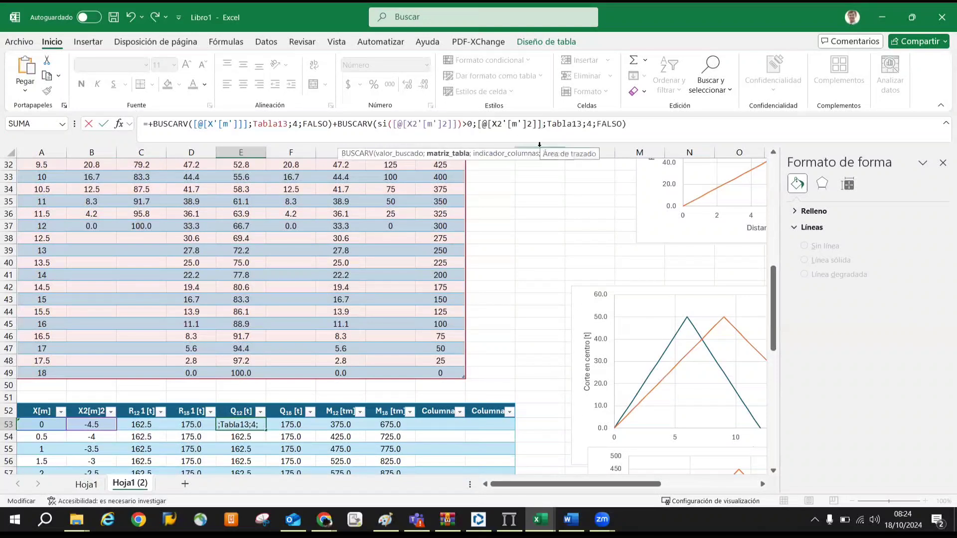
{"action": "type", "text": ";0"}
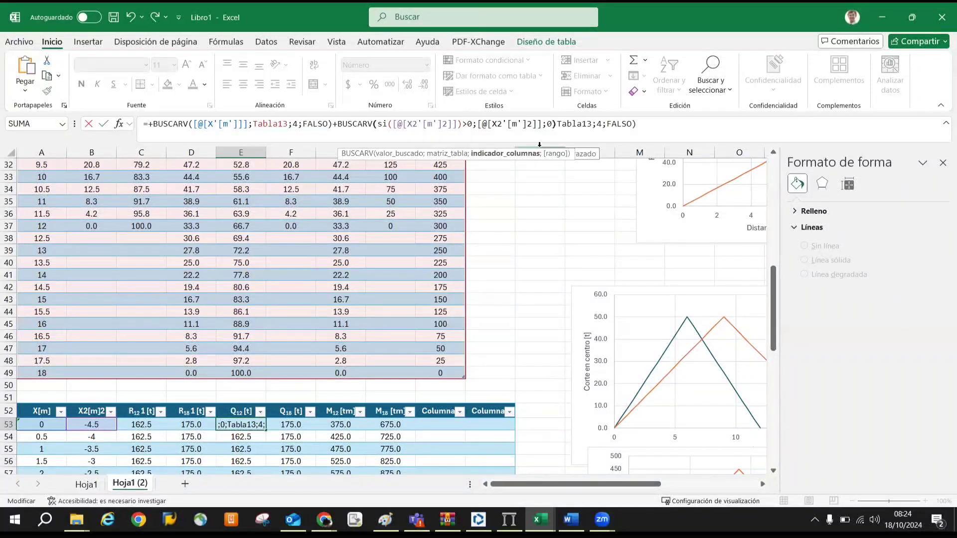
{"action": "type", "text": ")"}
Try to commit the SI-based formula in E53, then discard the cell edit
{"action": "key", "text": "Return"}
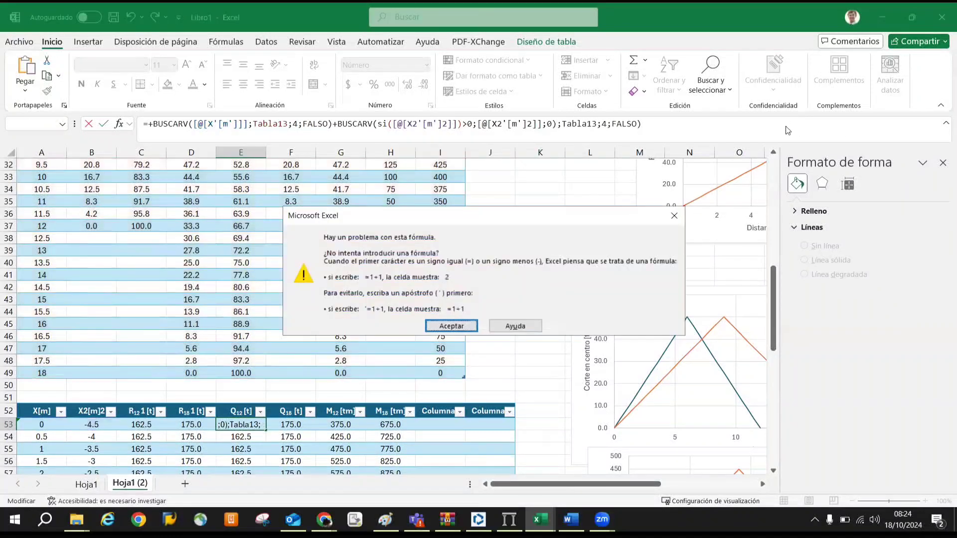
{"action": "key", "text": "Return"}
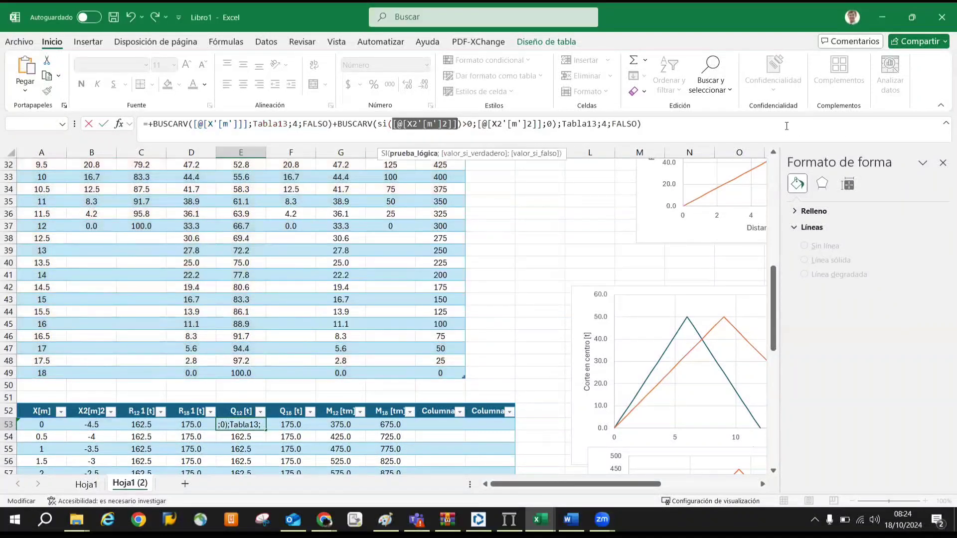
{"action": "left_click", "coordinate": [414, 124]}
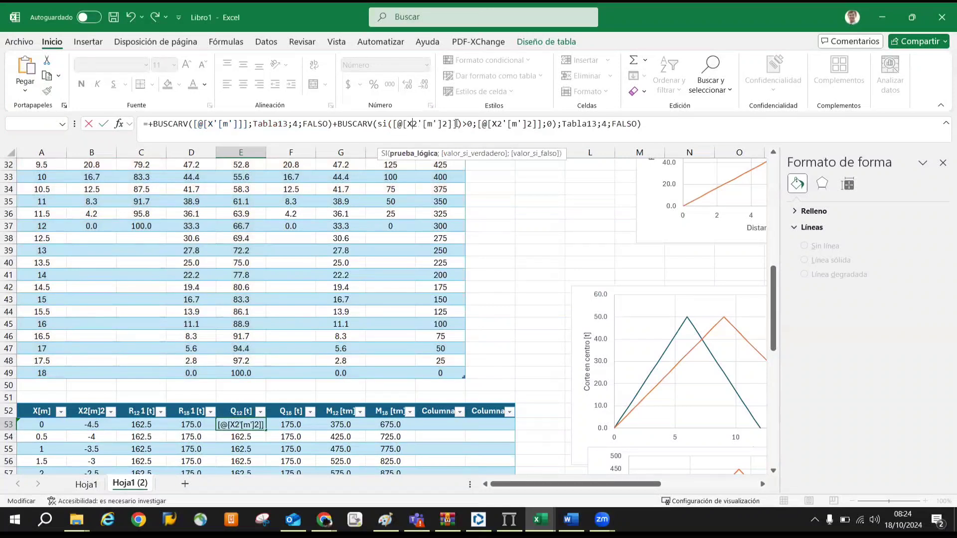
{"action": "left_click_drag", "start_coordinate": [456, 123], "coordinate": [396, 124]}
{"action": "key", "text": "Escape"}
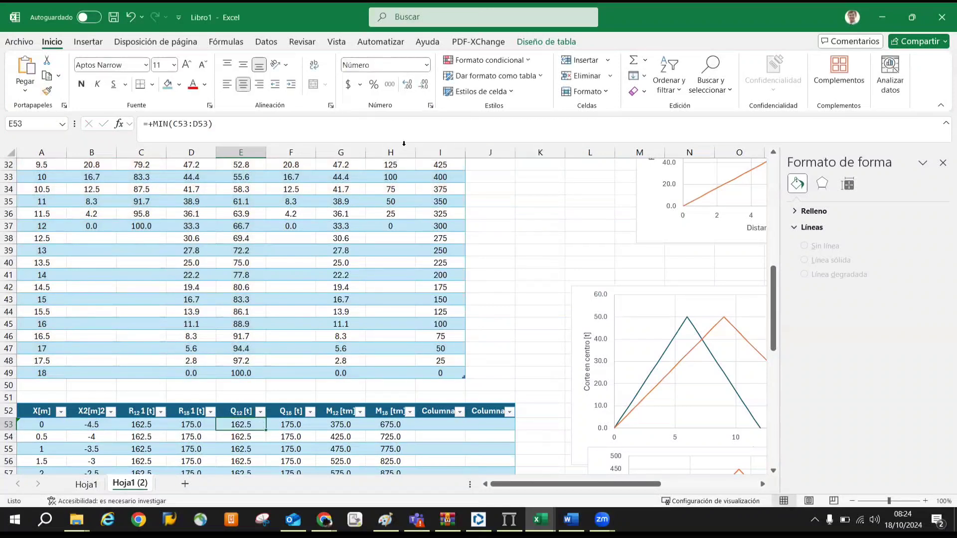
{"action": "left_click", "coordinate": [340, 424]}
{"action": "left_click", "coordinate": [252, 427]}
{"action": "triple_click", "coordinate": [257, 126]}
{"action": "key", "text": "ctrl+v"}
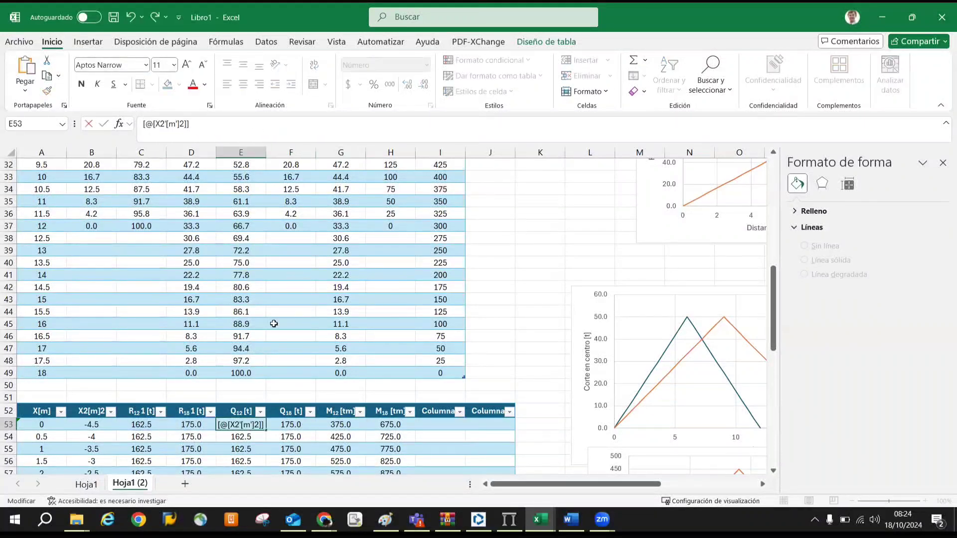
{"action": "key", "text": "Escape"}
Replace the MIN formula in E53 with the BUSCARV formula text from D53
{"action": "left_click", "coordinate": [205, 426]}
{"action": "triple_click", "coordinate": [552, 126]}
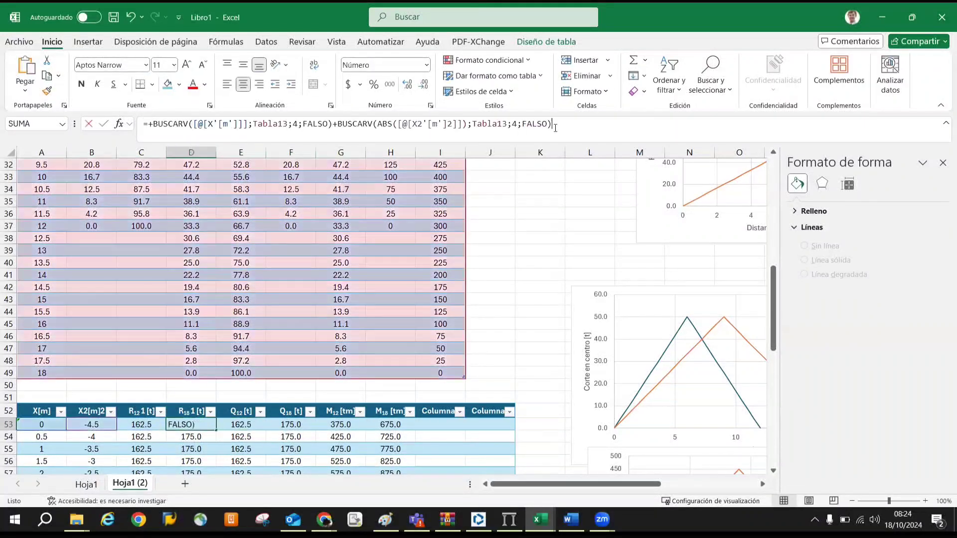
{"action": "key", "text": "Escape"}
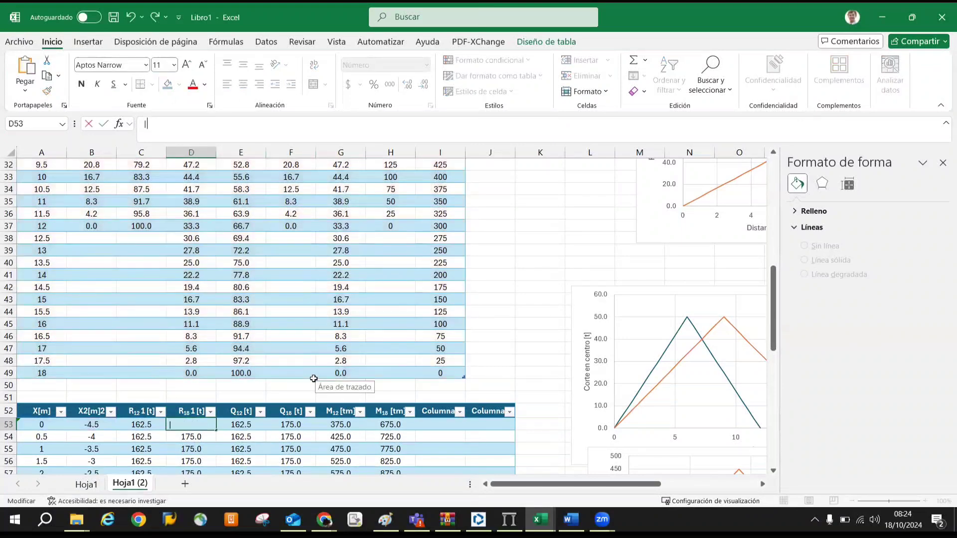
{"action": "key", "text": "Right"}
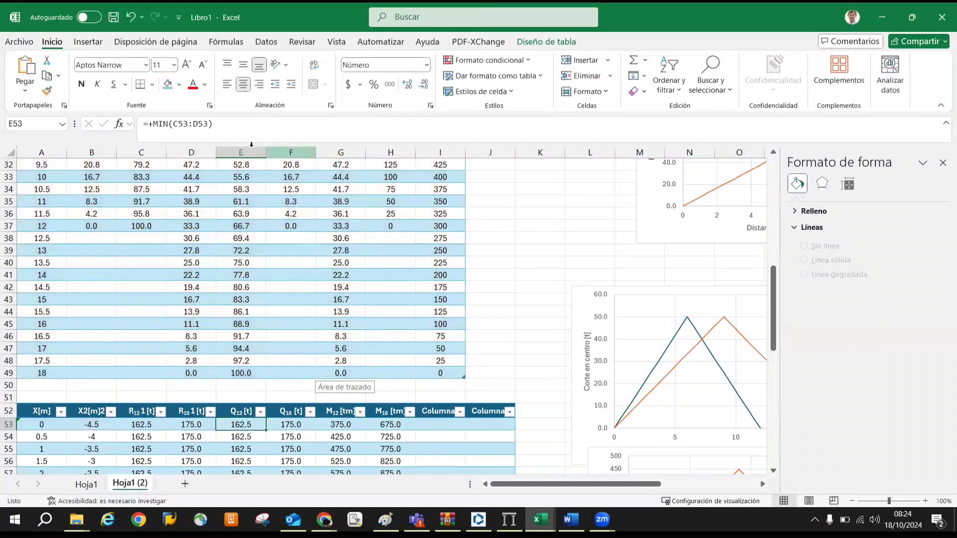
{"action": "triple_click", "coordinate": [311, 124]}
{"action": "key", "text": "ctrl+v"}
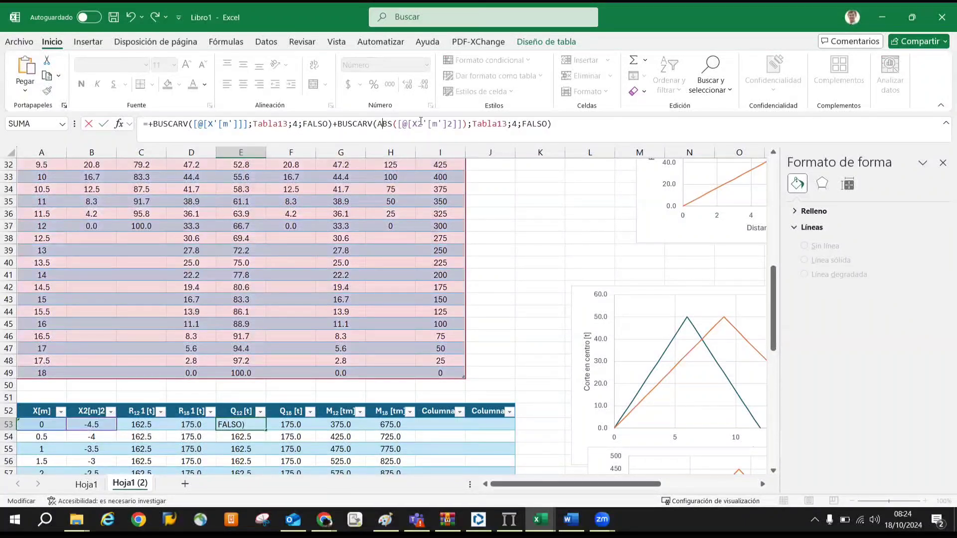
Wrap the second BUSCARV term of E53 in a SI function testing X2[m]2>0, with 0 as the false value
{"action": "left_click_drag", "start_coordinate": [377, 124], "coordinate": [468, 120]}
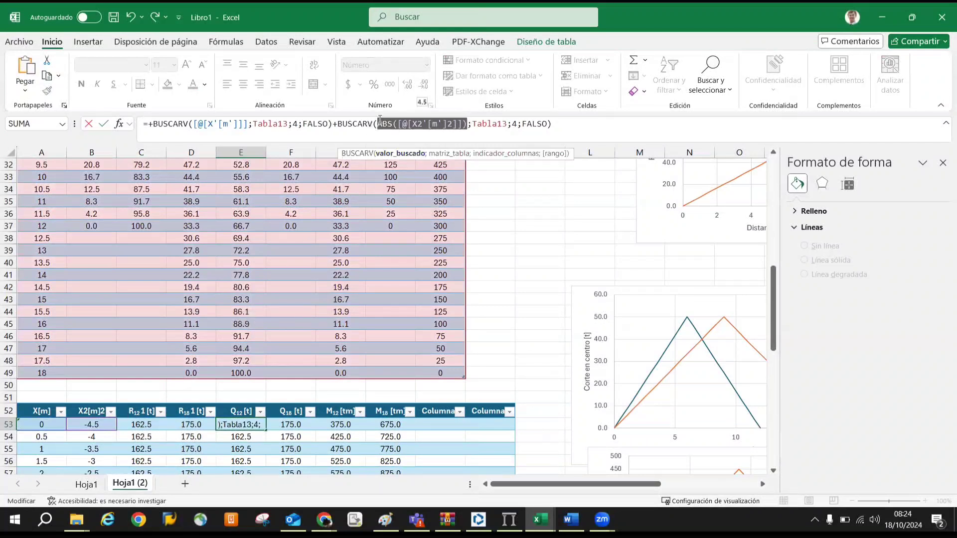
{"action": "left_click", "coordinate": [469, 124]}
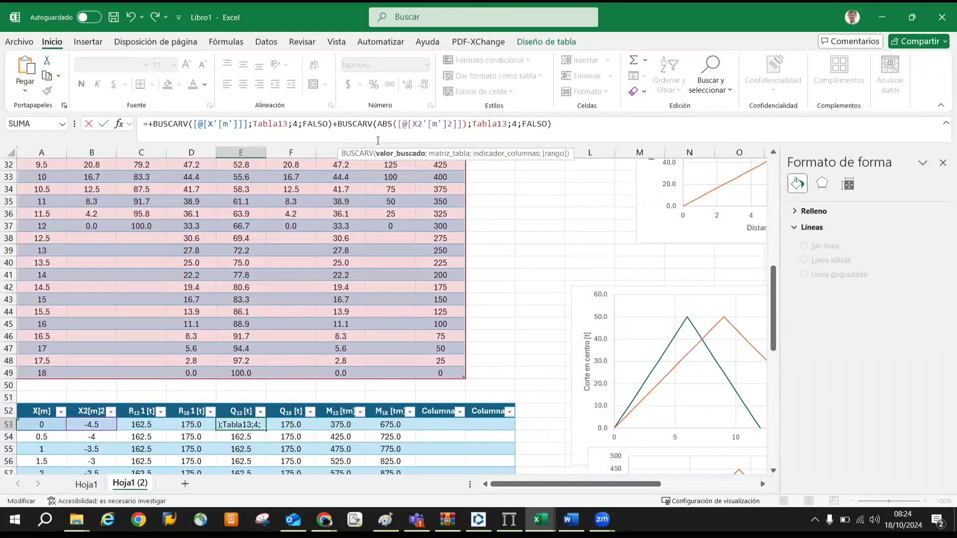
{"action": "left_click", "coordinate": [344, 126]}
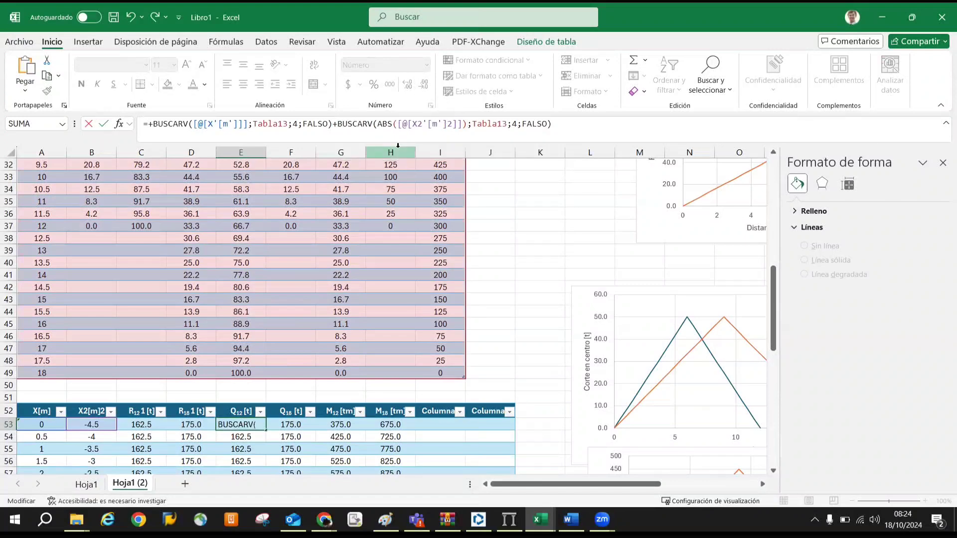
{"action": "type", "text": "si("}
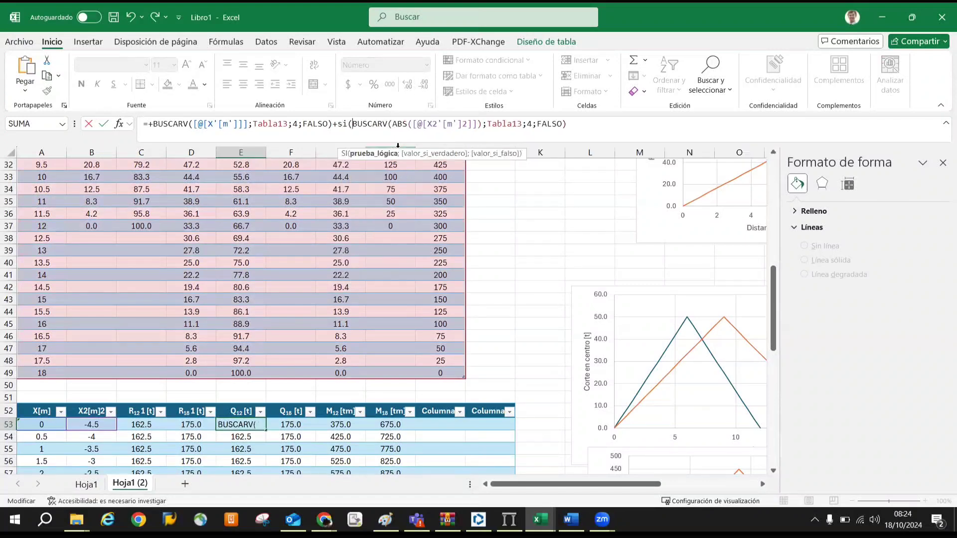
{"action": "left_click", "coordinate": [102, 423]}
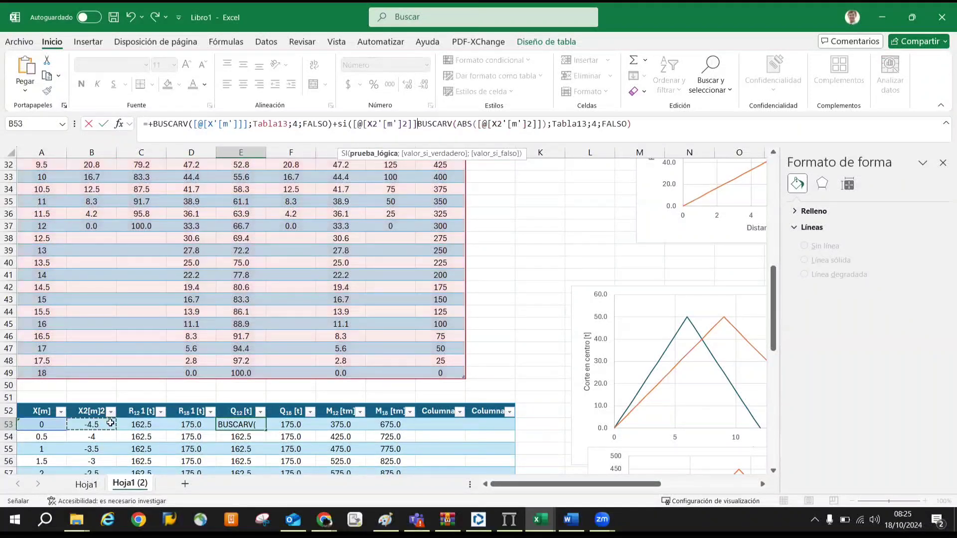
{"action": "type", "text": ">0"}
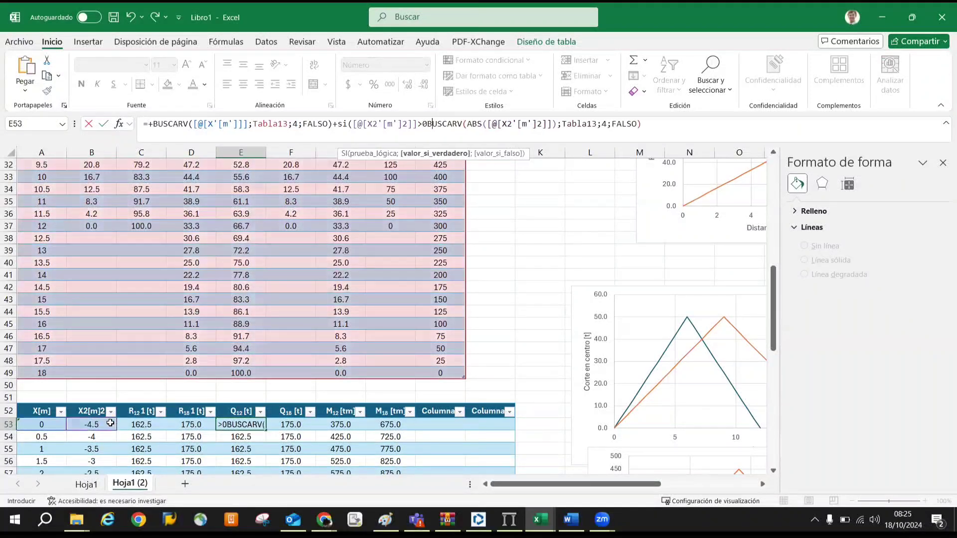
{"action": "type", "text": ";"}
{"action": "left_click", "coordinate": [668, 135]}
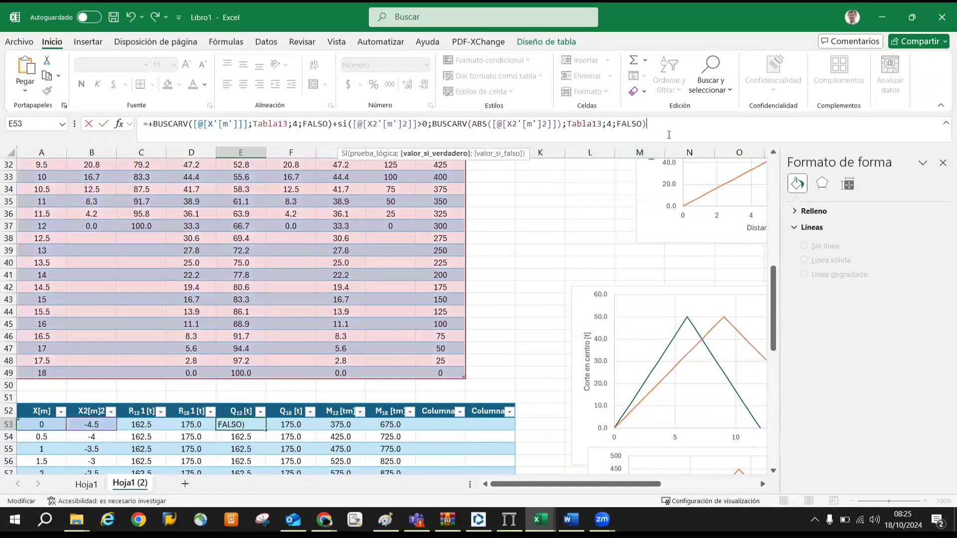
{"action": "type", "text": ";0"}
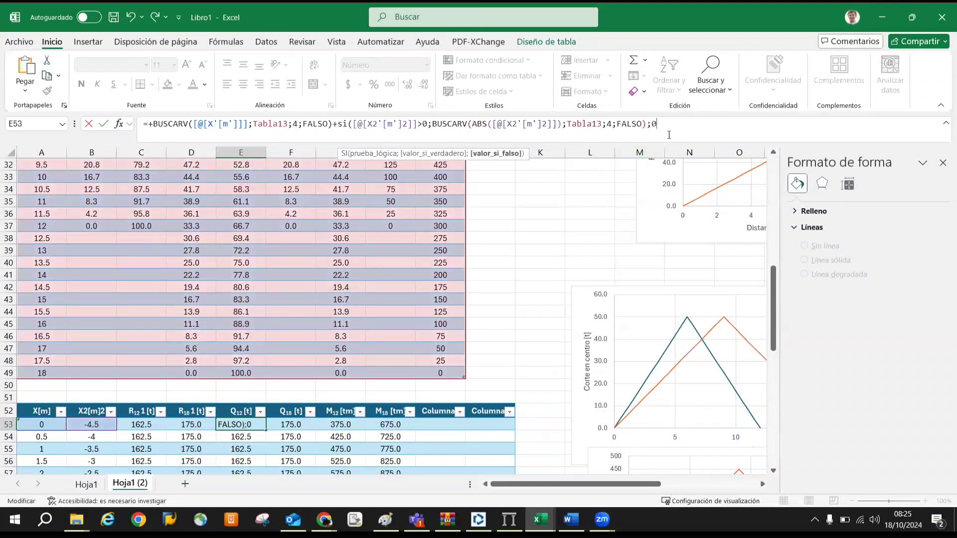
{"action": "type", "text": ")"}
{"action": "key", "text": "Return"}
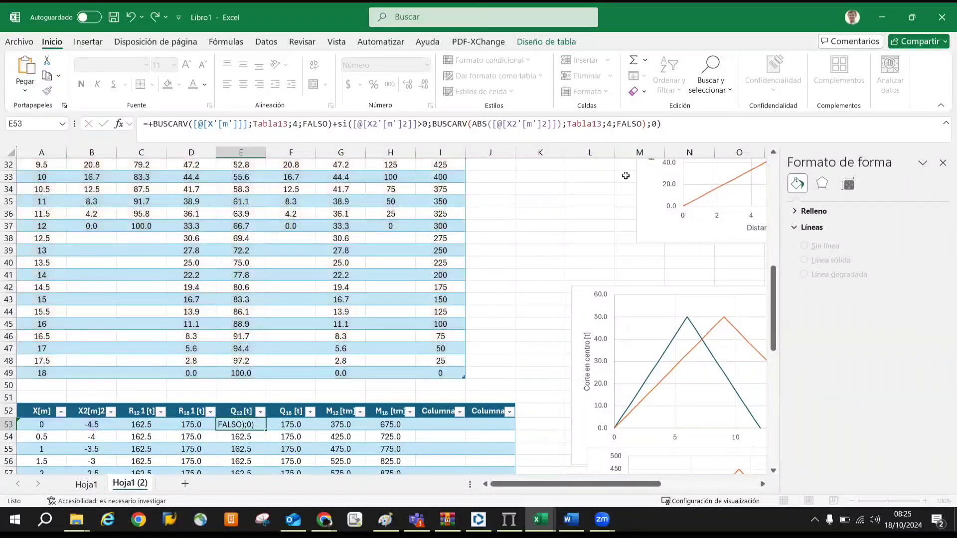
Fill the SI-based formula of E53 down the Q12 [t] column through row 77
{"action": "scroll", "coordinate": [180, 344], "scroll_direction": "down", "scroll_amount": 3}
{"action": "key", "text": "Left"}
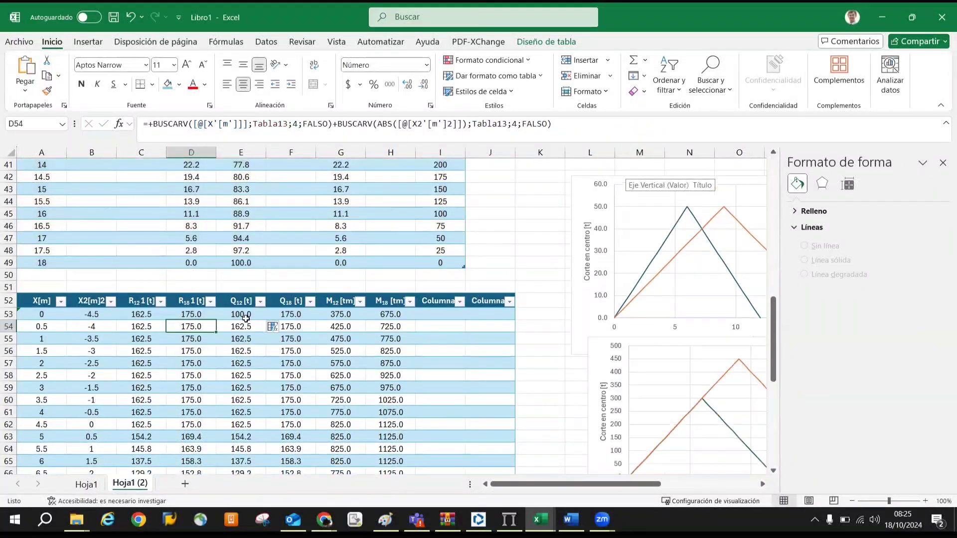
{"action": "key", "text": "ctrl+z"}
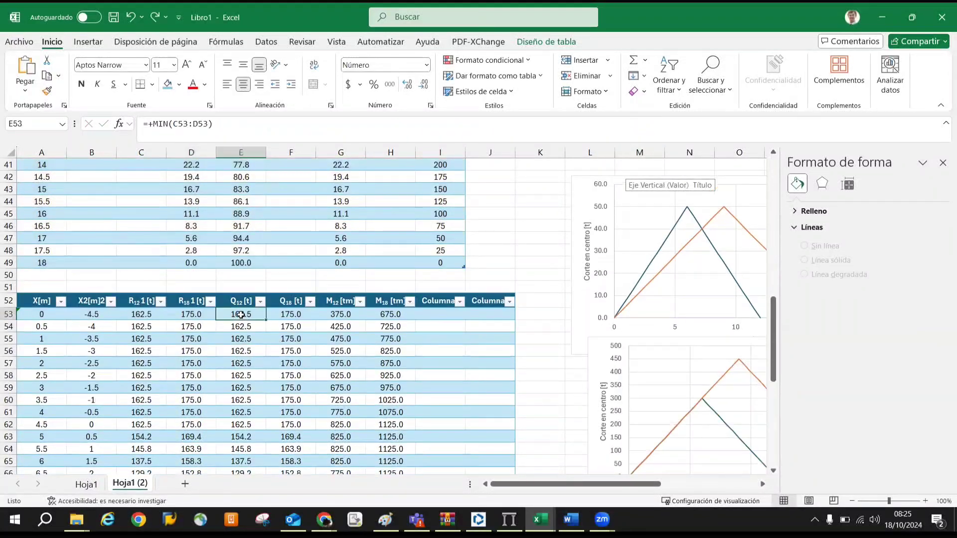
{"action": "left_click", "coordinate": [153, 18]}
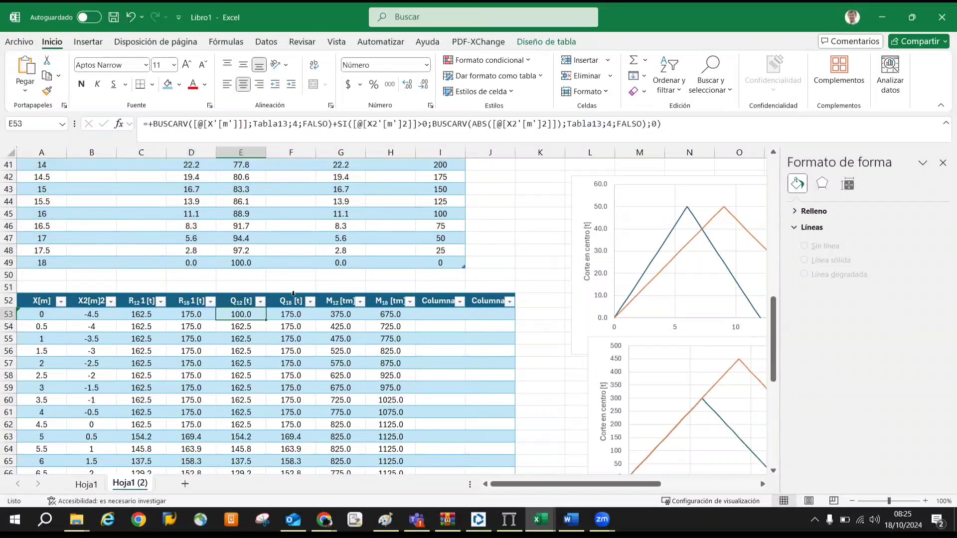
{"action": "double_click", "coordinate": [267, 321]}
{"action": "scroll", "coordinate": [248, 299], "scroll_direction": "down", "scroll_amount": 4}
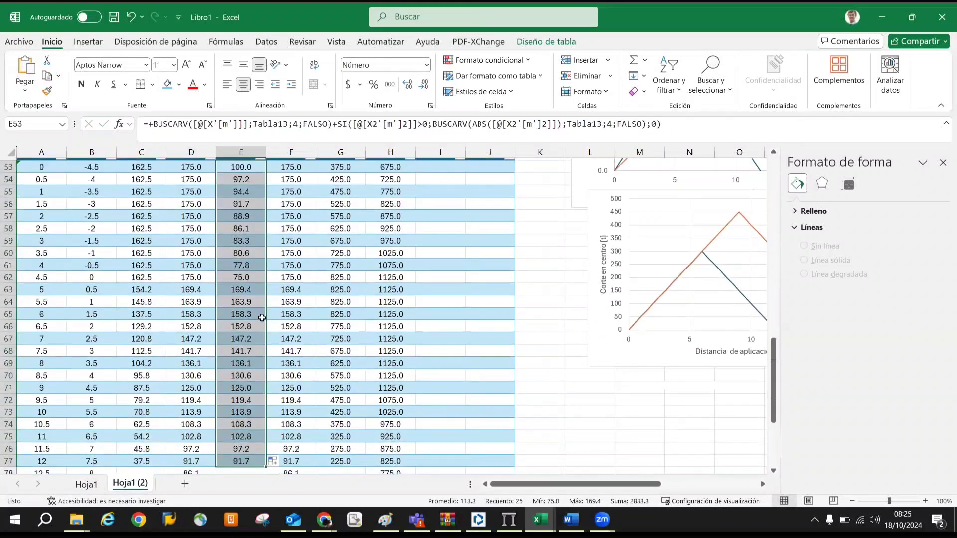
{"action": "scroll", "coordinate": [247, 283], "scroll_direction": "up", "scroll_amount": 3}
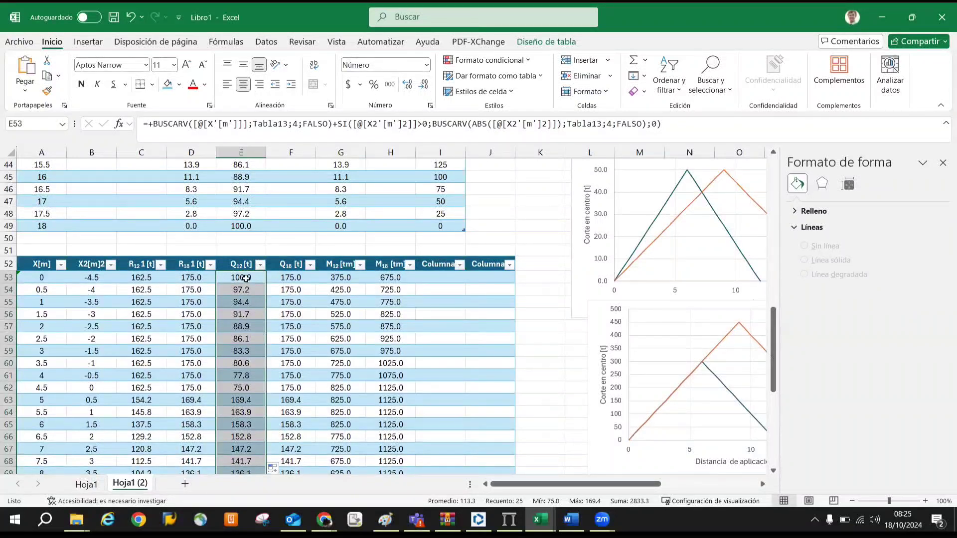
Set the column index of both BUSCARV terms in E53 to 6 to look up the Q12 [t] column of Tabla13
{"action": "left_click", "coordinate": [243, 279]}
{"action": "left_click", "coordinate": [179, 124]}
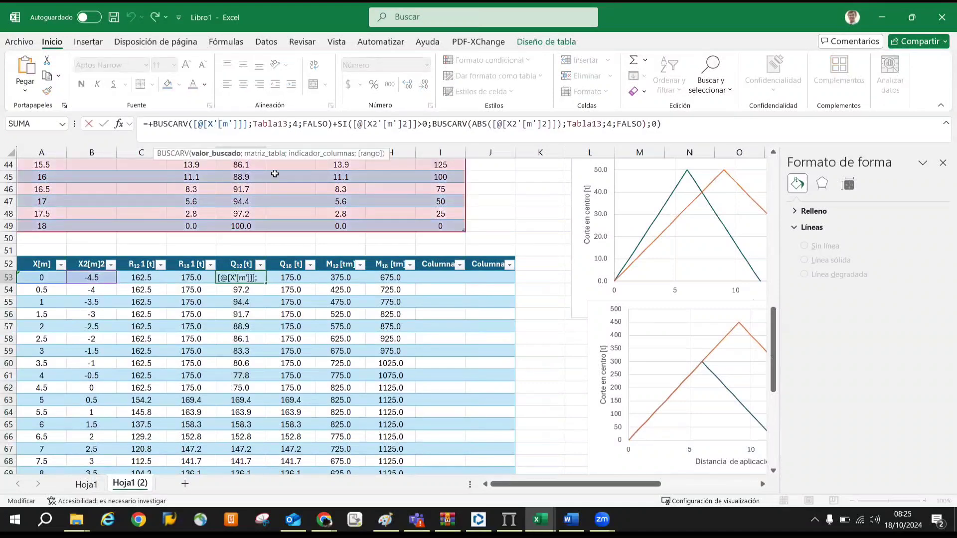
{"action": "scroll", "coordinate": [362, 268], "scroll_direction": "up", "scroll_amount": 3}
{"action": "left_click", "coordinate": [236, 390]}
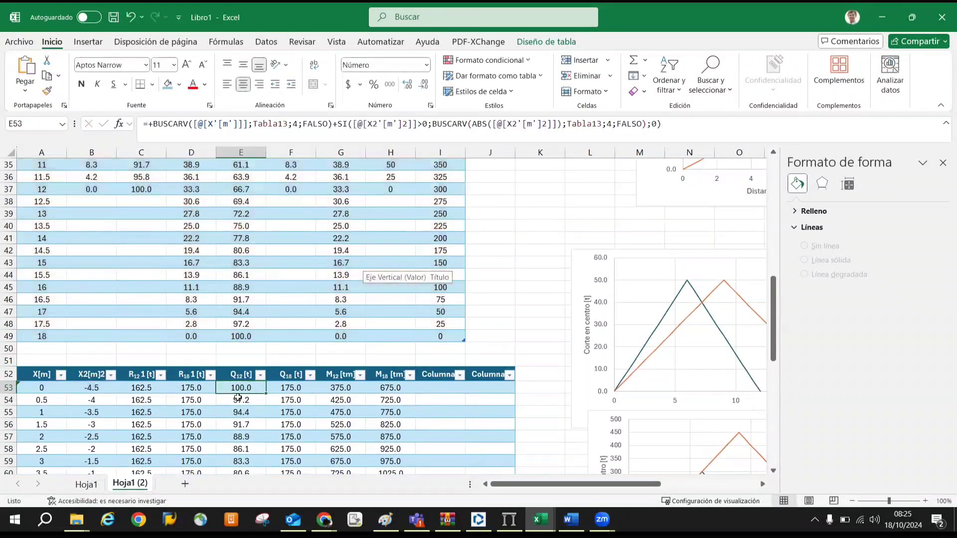
{"action": "left_click", "coordinate": [248, 123]}
{"action": "scroll", "coordinate": [386, 224], "scroll_direction": "up", "scroll_amount": 9}
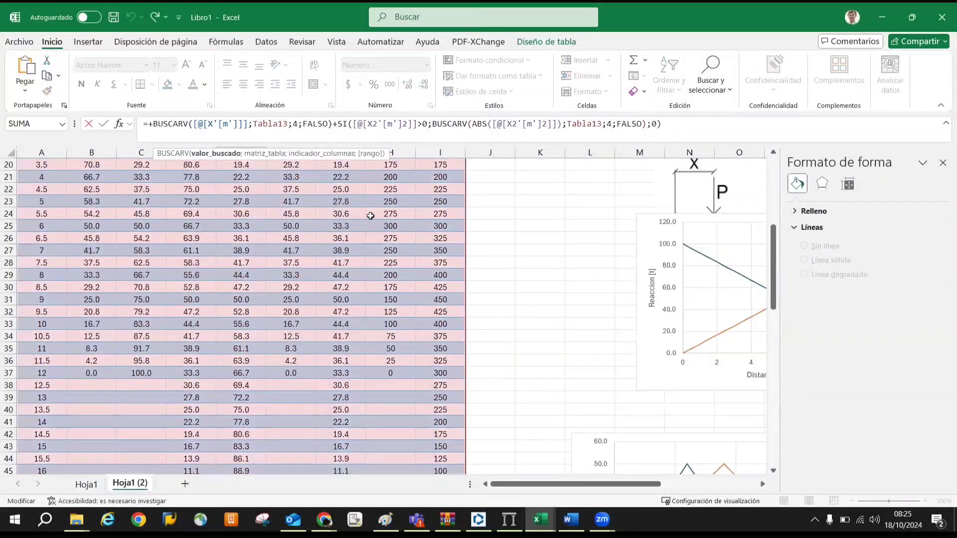
{"action": "scroll", "coordinate": [318, 227], "scroll_direction": "down", "scroll_amount": 5}
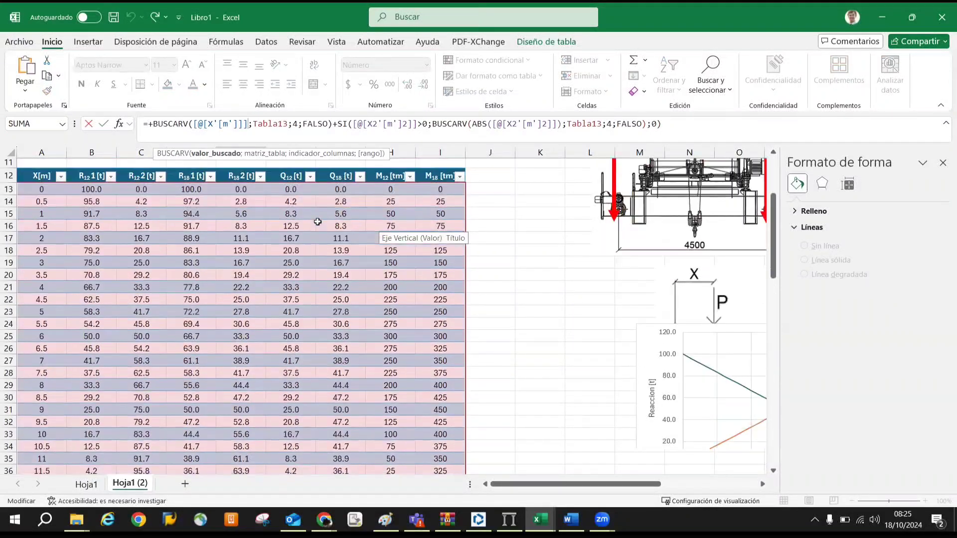
{"action": "scroll", "coordinate": [314, 190], "scroll_direction": "down", "scroll_amount": 5}
{"action": "scroll", "coordinate": [299, 209], "scroll_direction": "up", "scroll_amount": 5}
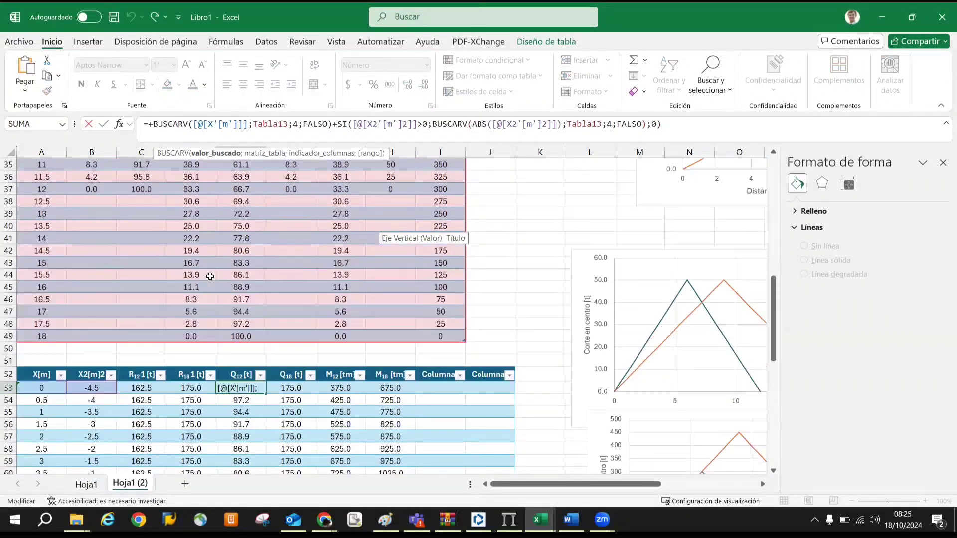
{"action": "scroll", "coordinate": [294, 220], "scroll_direction": "up", "scroll_amount": 5}
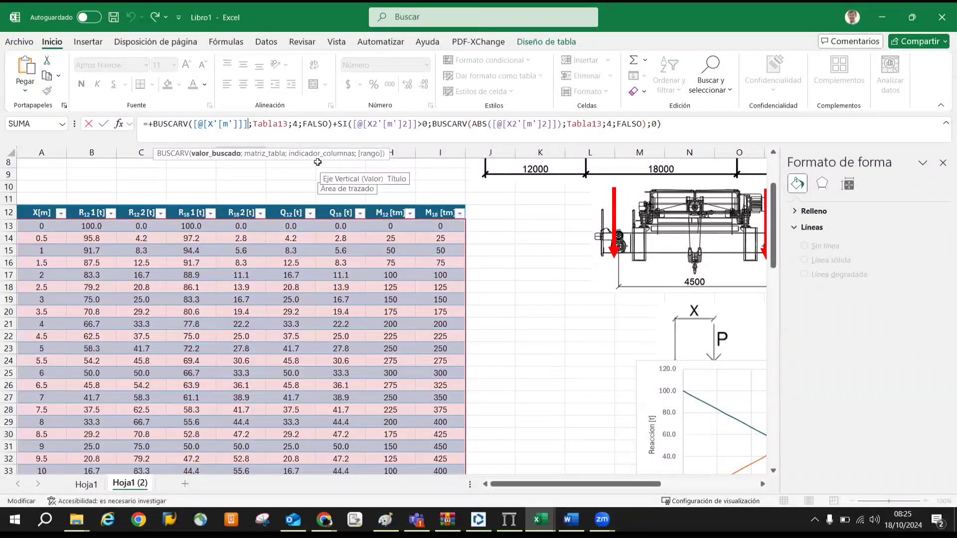
{"action": "double_click", "coordinate": [295, 123]}
{"action": "type", "text": "6"}
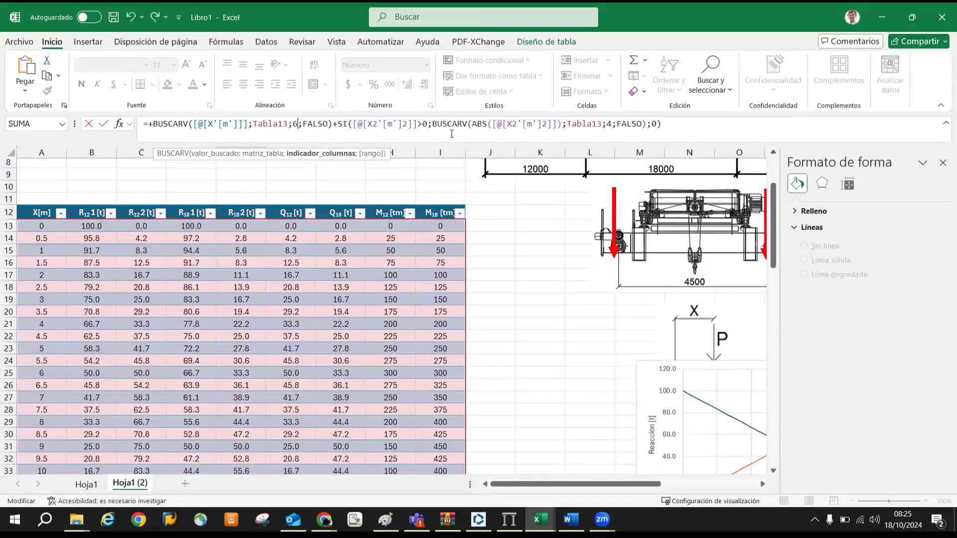
{"action": "double_click", "coordinate": [607, 123]}
{"action": "type", "text": "6"}
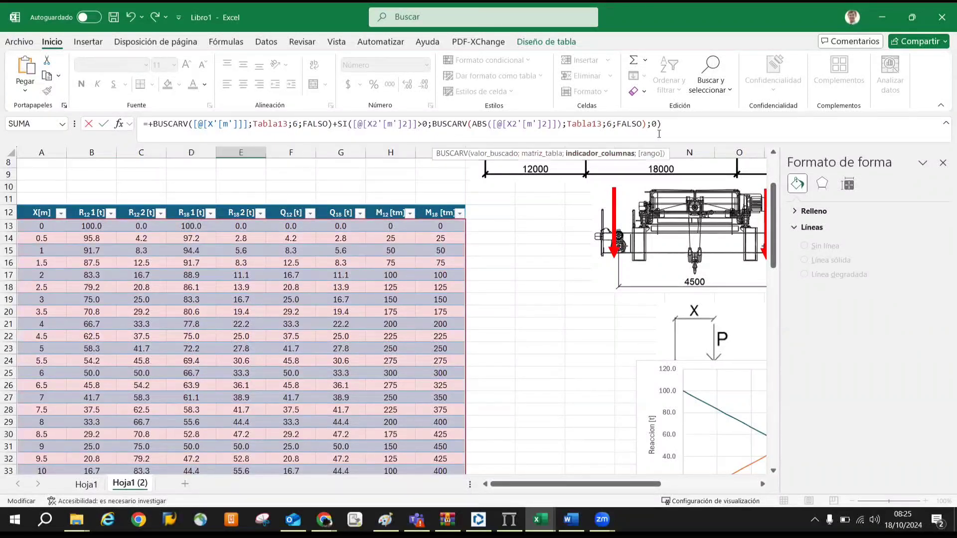
{"action": "key", "text": "Return"}
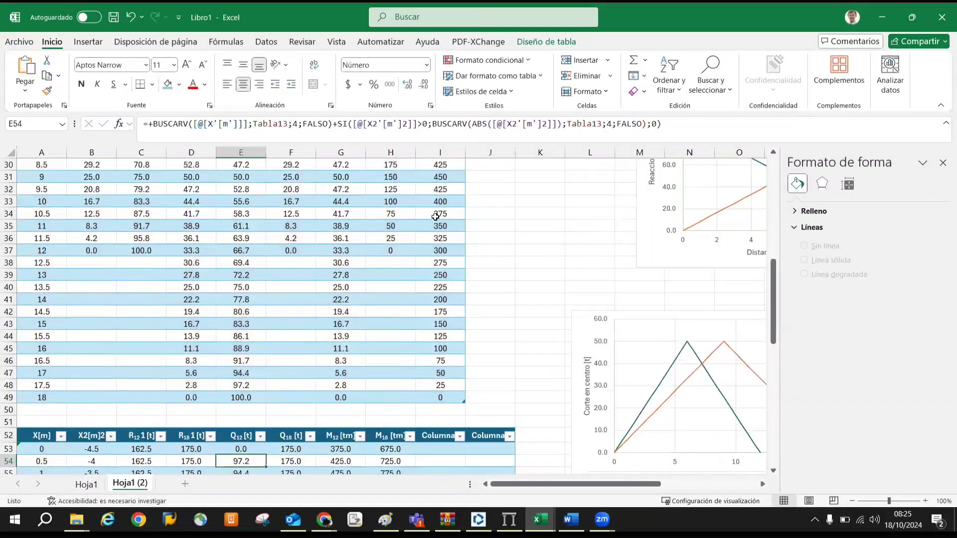
Fill the E53 formula with column index 6 down the Q12 [t] column through row 77
{"action": "scroll", "coordinate": [259, 309], "scroll_direction": "down", "scroll_amount": 3}
{"action": "left_click", "coordinate": [262, 306]}
{"action": "left_click_drag", "start_coordinate": [264, 308], "coordinate": [243, 302]}
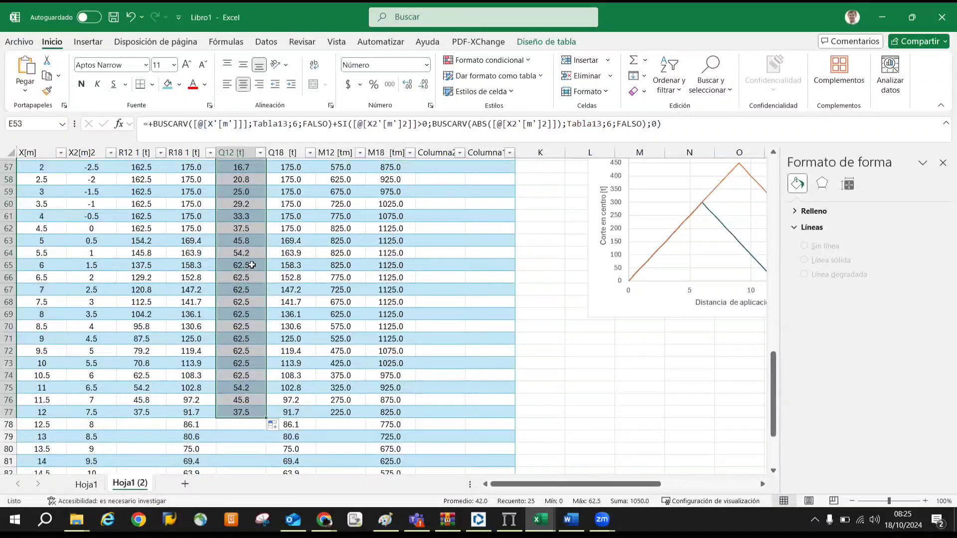
{"action": "scroll", "coordinate": [251, 265], "scroll_direction": "up", "scroll_amount": 2}
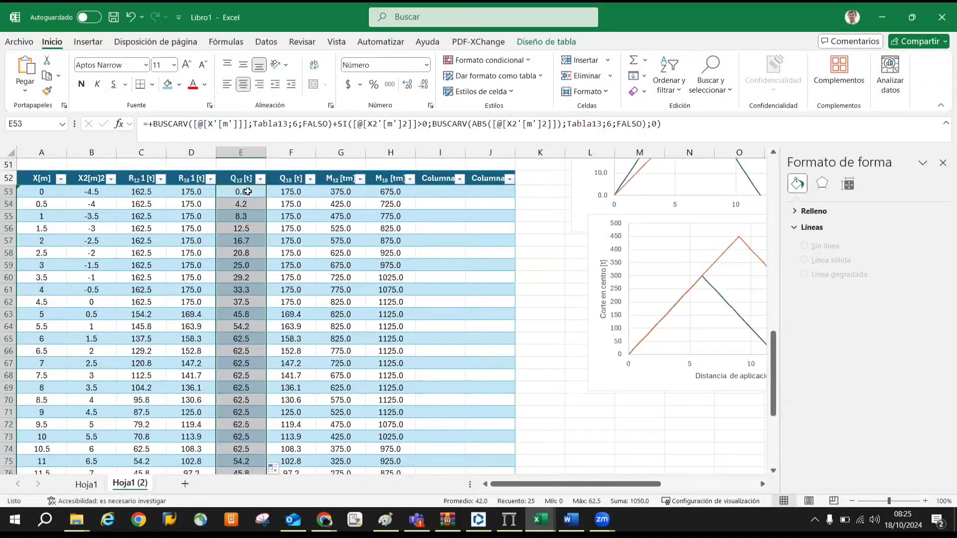
Copy the formula text of E53 and substitute it for the MIN formula in F53 of the Q18 [t] column
{"action": "left_click", "coordinate": [248, 192]}
{"action": "left_click_drag", "start_coordinate": [661, 124], "coordinate": [143, 124]}
{"action": "key", "text": "ctrl+c"}
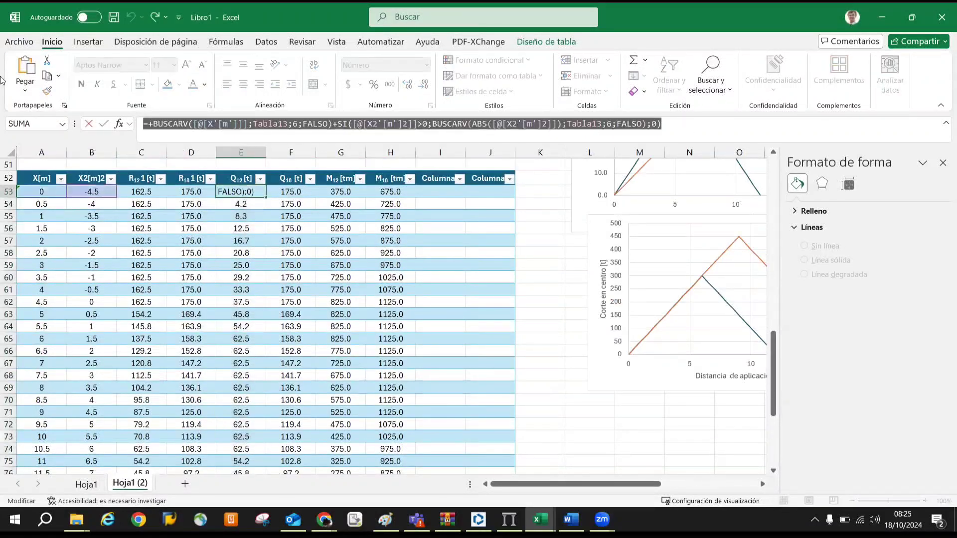
{"action": "key", "text": "Tab"}
{"action": "scroll", "coordinate": [234, 148], "scroll_direction": "up", "scroll_amount": 4}
{"action": "triple_click", "coordinate": [325, 136]}
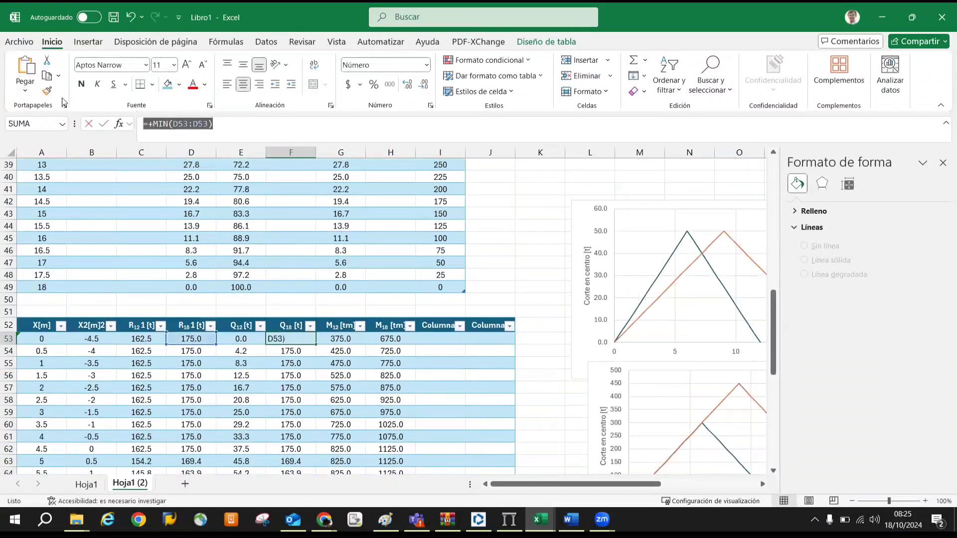
{"action": "key", "text": "ctrl+v"}
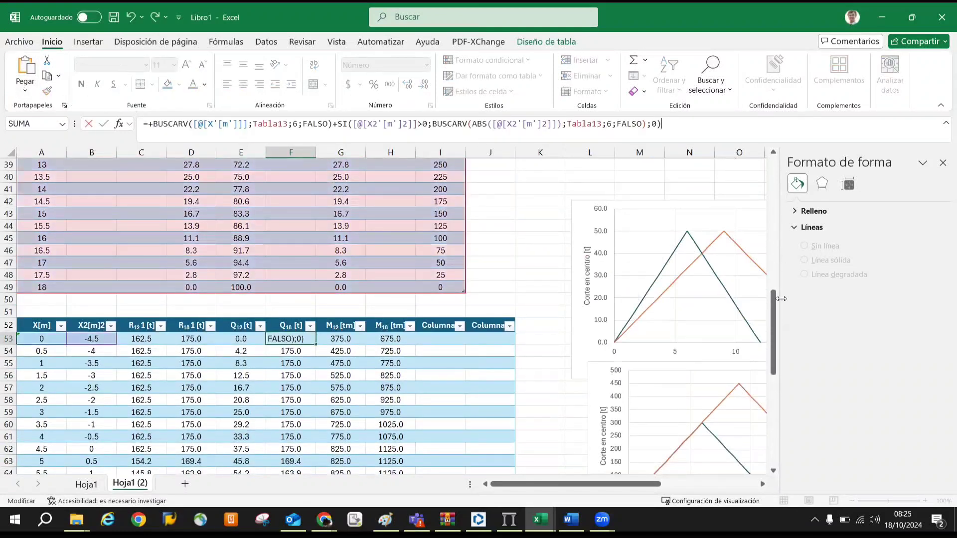
Set the column index of both BUSCARV terms in F53 to 7 and apply the formula to the Q18 [t] column
{"action": "double_click", "coordinate": [296, 124]}
{"action": "type", "text": "7"}
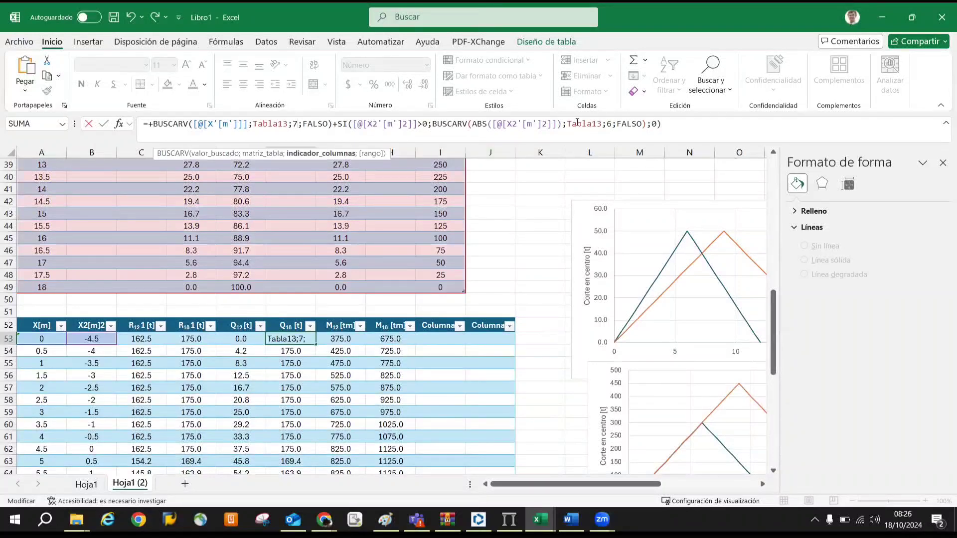
{"action": "double_click", "coordinate": [610, 123]}
{"action": "type", "text": "7"}
{"action": "key", "text": "Return"}
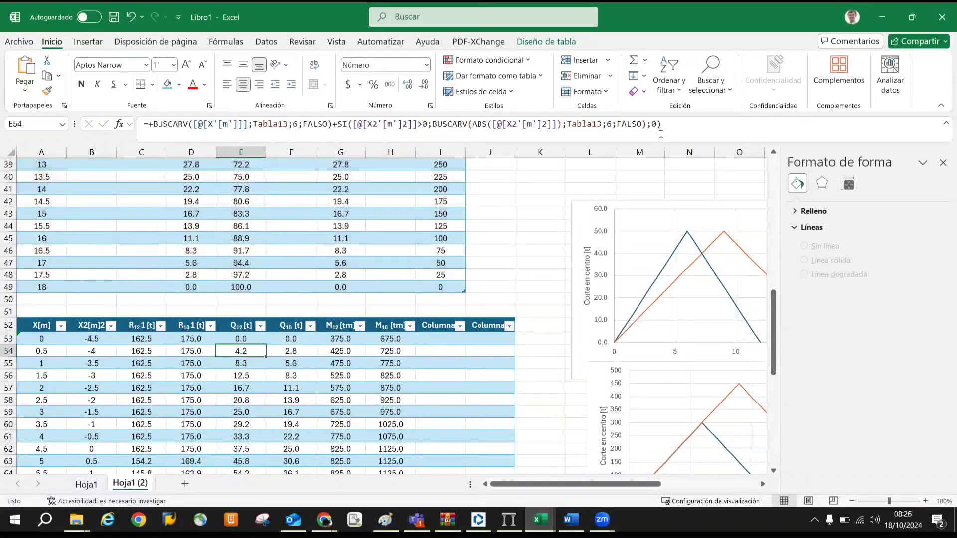
{"action": "scroll", "coordinate": [372, 285], "scroll_direction": "down", "scroll_amount": 2}
{"action": "left_click", "coordinate": [305, 263]}
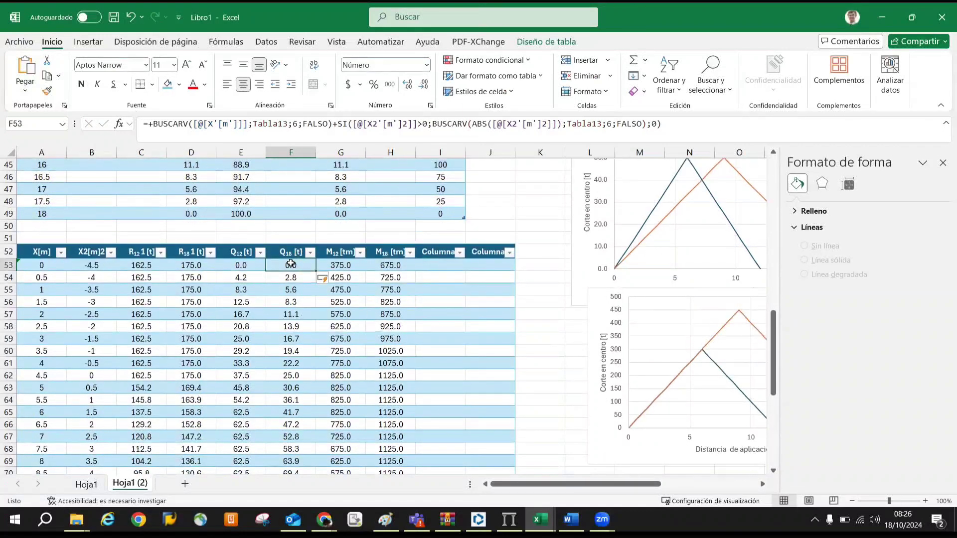
Fill the F53 formula with column index 7 down the Q18 [t] column through row 89 and check the filled values
{"action": "double_click", "coordinate": [316, 270]}
{"action": "scroll", "coordinate": [308, 265], "scroll_direction": "down", "scroll_amount": 7}
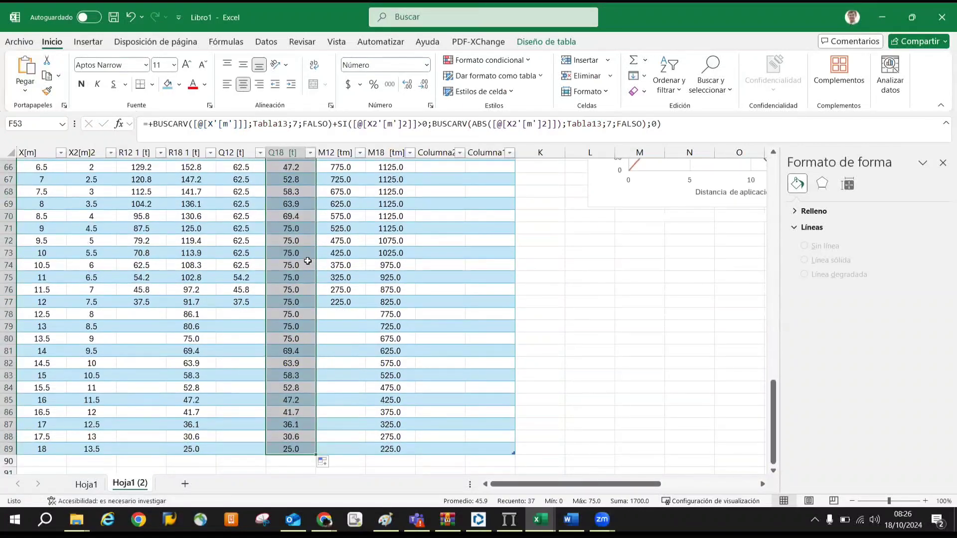
{"action": "scroll", "coordinate": [308, 267], "scroll_direction": "down", "scroll_amount": 1}
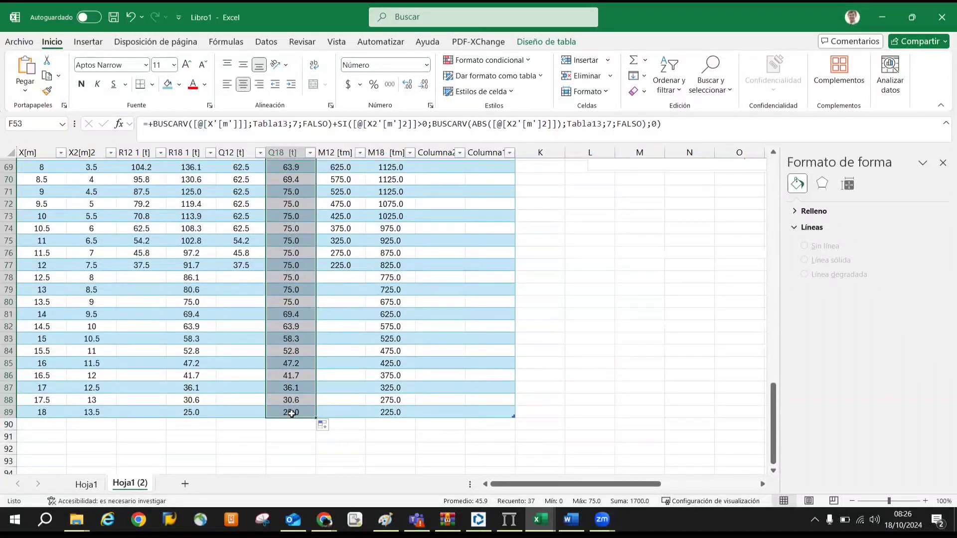
{"action": "scroll", "coordinate": [291, 414], "scroll_direction": "up", "scroll_amount": 7}
{"action": "scroll", "coordinate": [293, 399], "scroll_direction": "down", "scroll_amount": 9}
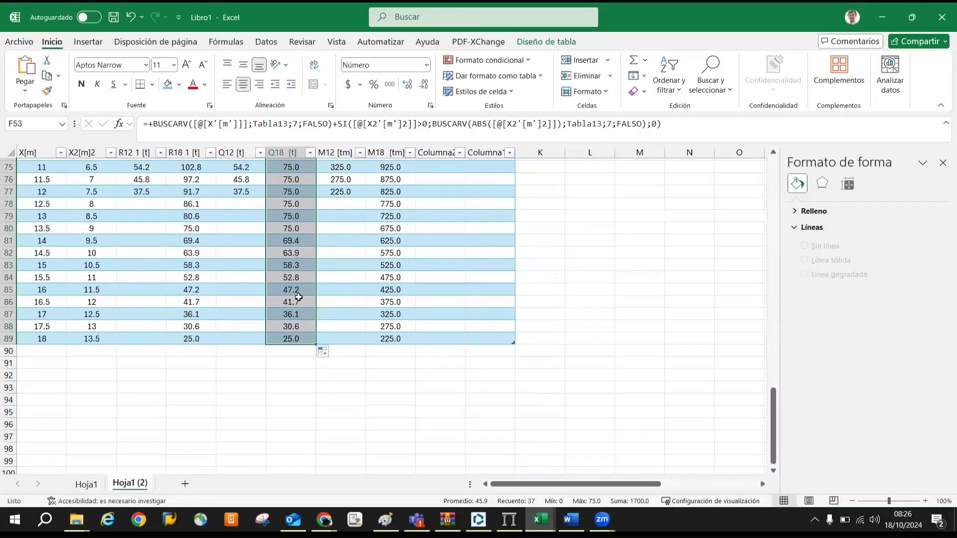
{"action": "scroll", "coordinate": [351, 284], "scroll_direction": "up", "scroll_amount": 12}
Copy the formula text of F53 and substitute it for the formula in G53 of the M12 [tm] column
{"action": "left_click", "coordinate": [305, 341]}
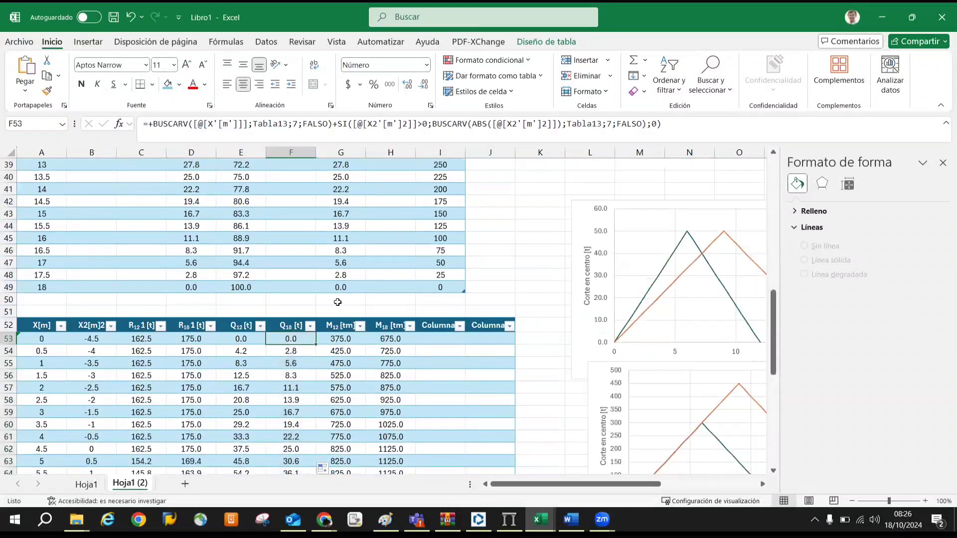
{"action": "triple_click", "coordinate": [344, 140]}
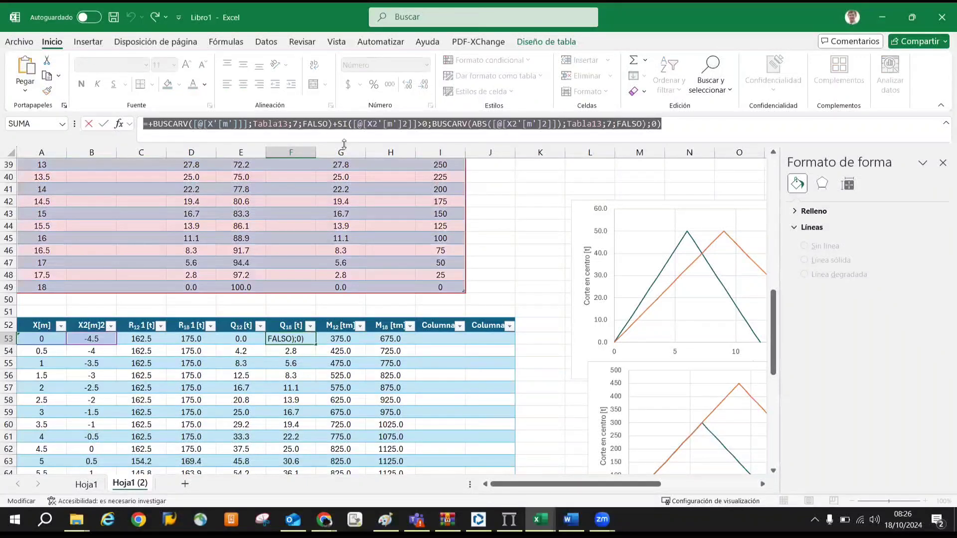
{"action": "key", "text": "ctrl+c"}
{"action": "key", "text": "Tab"}
{"action": "triple_click", "coordinate": [282, 124]}
{"action": "key", "text": "ctrl+v"}
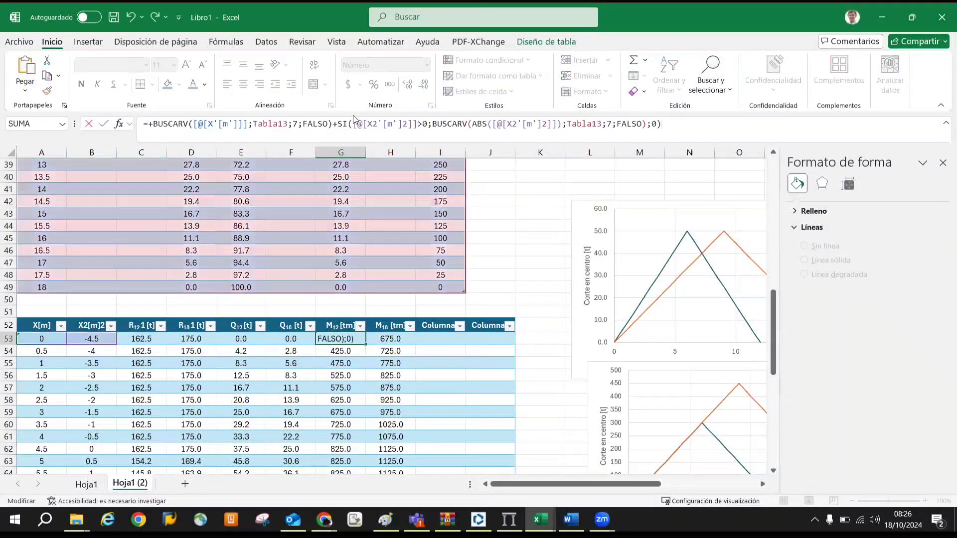
Set the column index of both BUSCARV terms in G53 to 8 and fill the formula down the M12 [tm] column through row 77
{"action": "double_click", "coordinate": [295, 123]}
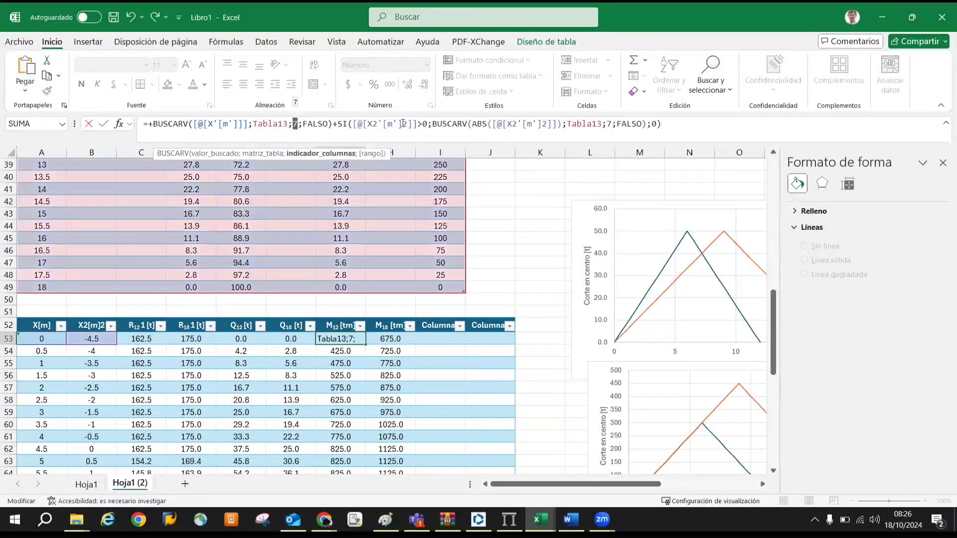
{"action": "type", "text": "8"}
{"action": "double_click", "coordinate": [611, 124]}
{"action": "type", "text": "8"}
{"action": "key", "text": "Return"}
{"action": "left_click", "coordinate": [352, 339]}
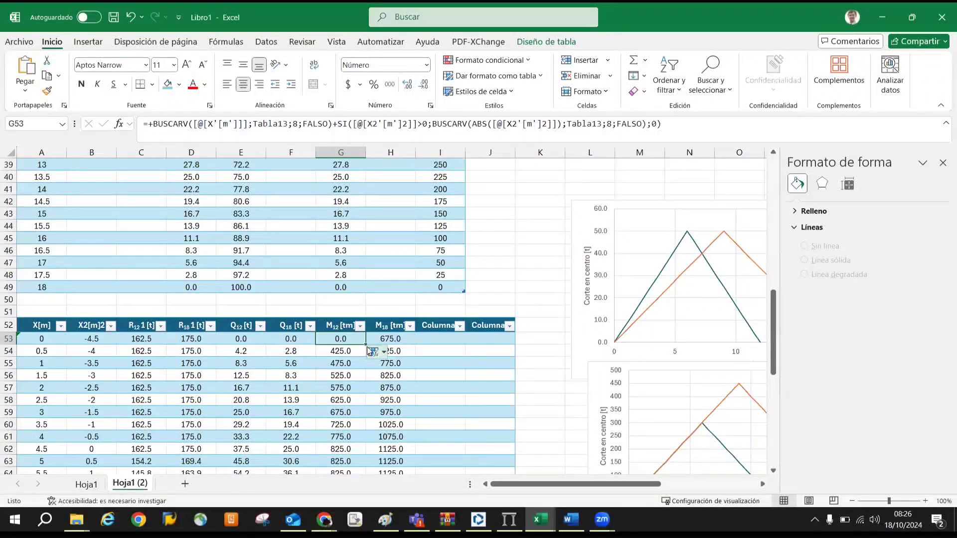
{"action": "key", "text": "ctrl+shift+Down"}
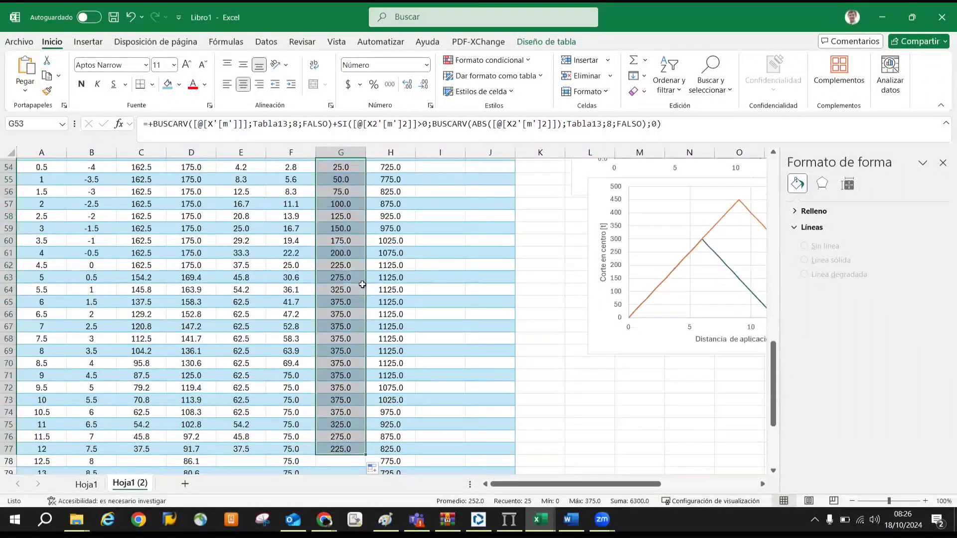
Replace the SI formula in H53 of the M18 [tm] column with the copied BUSCARV formula text
{"action": "scroll", "coordinate": [386, 232], "scroll_direction": "up", "scroll_amount": 2}
{"action": "left_click", "coordinate": [386, 229]}
{"action": "key", "text": "F2"}
{"action": "key", "text": "shift+Home"}
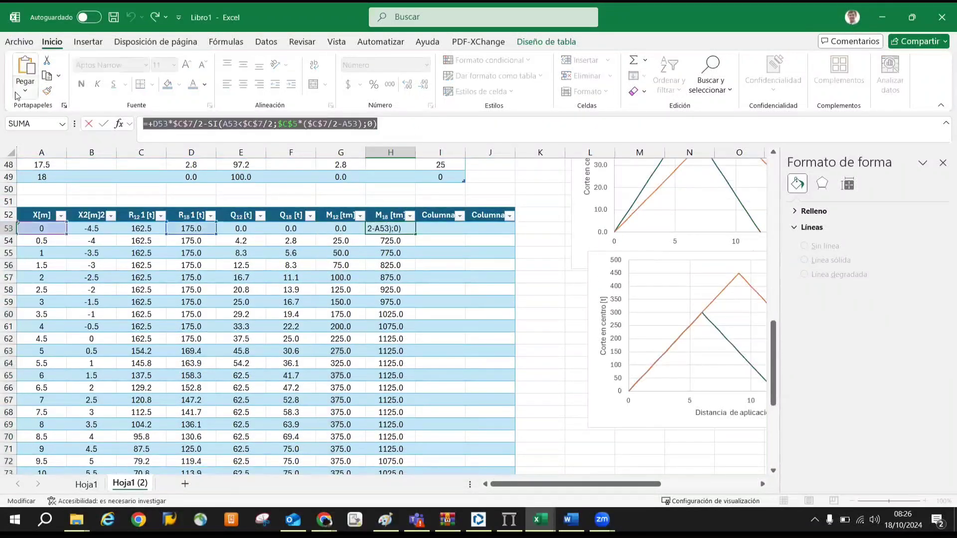
{"action": "key", "text": "ctrl+v"}
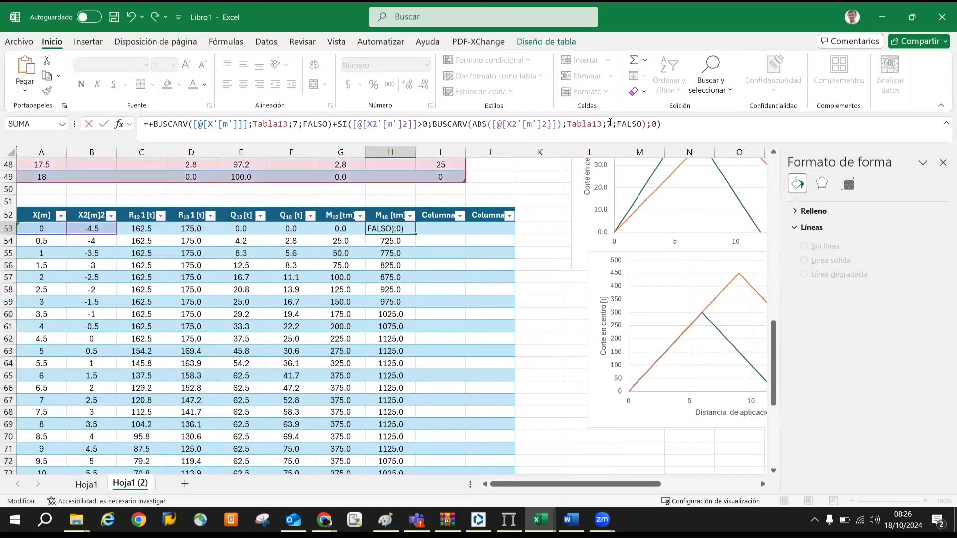
Set the column index of both BUSCARV terms in H53 to 9 and fill the formula down the M18 [tm] column through row 89
{"action": "double_click", "coordinate": [610, 124]}
{"action": "type", "text": "9"}
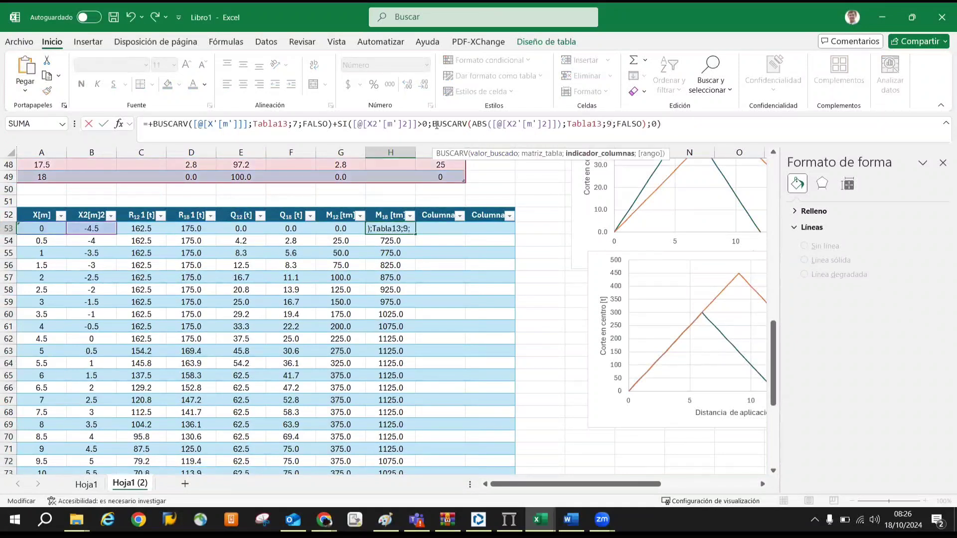
{"action": "double_click", "coordinate": [295, 123]}
{"action": "type", "text": "9"}
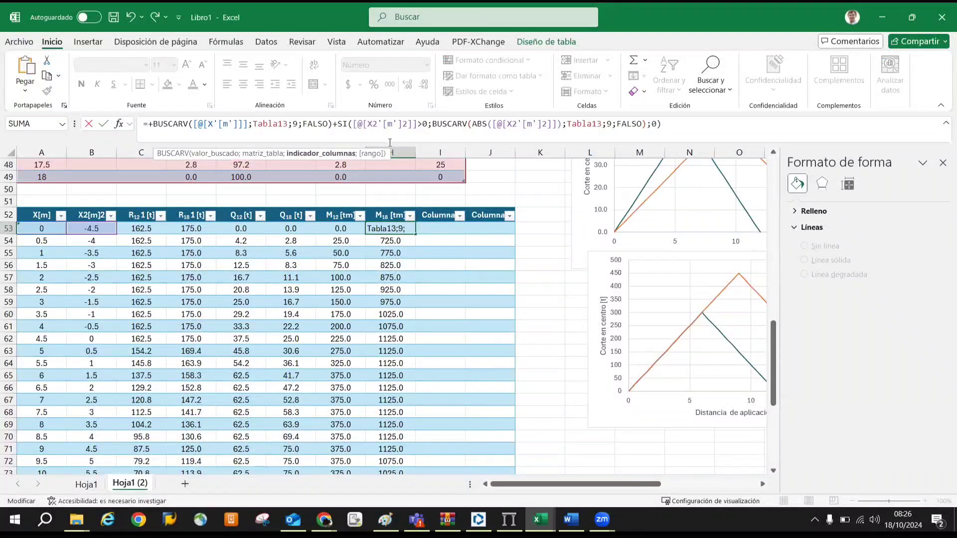
{"action": "left_click", "coordinate": [394, 230]}
{"action": "key", "text": "ctrl+Down"}
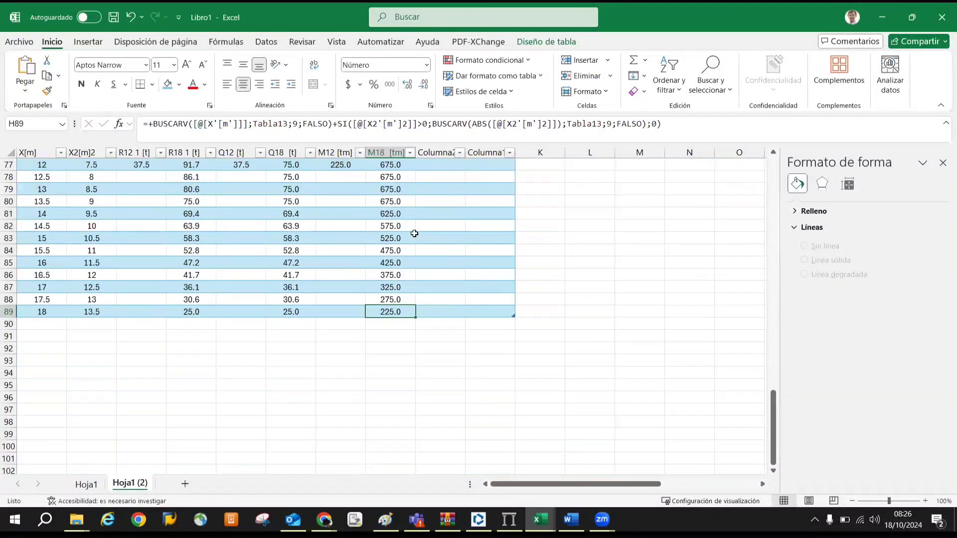
{"action": "scroll", "coordinate": [416, 258], "scroll_direction": "up", "scroll_amount": 5}
{"action": "scroll", "coordinate": [416, 258], "scroll_direction": "up", "scroll_amount": 4}
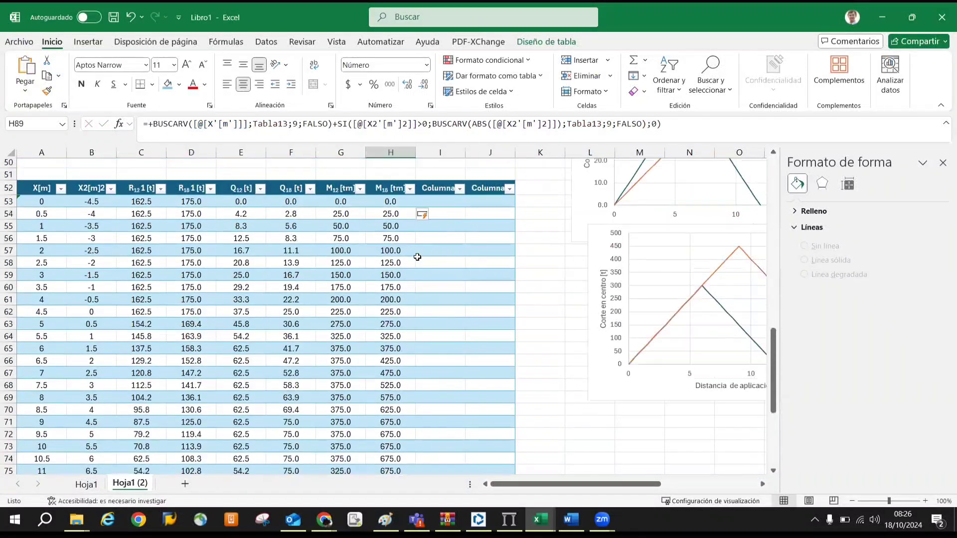
{"action": "left_click", "coordinate": [401, 201]}
{"action": "double_click", "coordinate": [415, 207]}
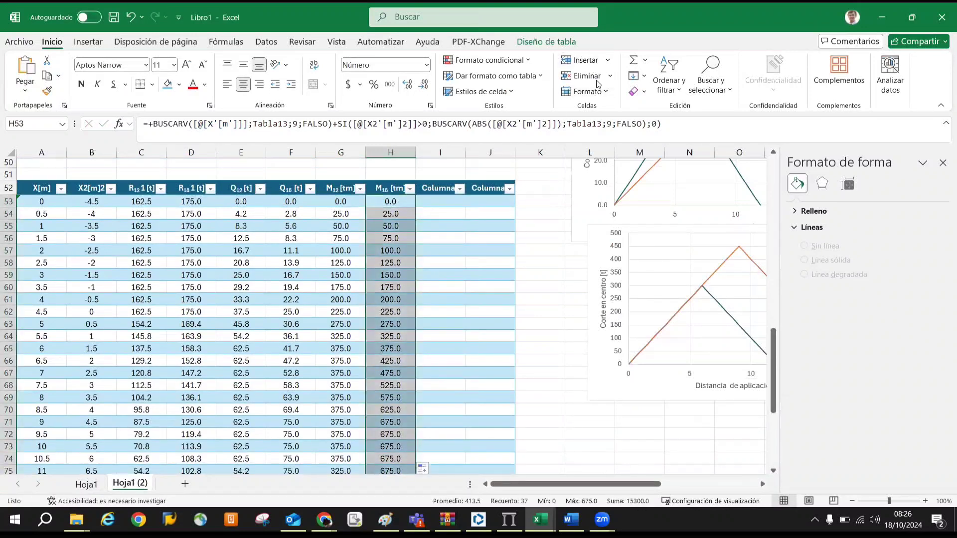
Switch to the TP 2 - VPG.xlsx workbook to view its superposition table and charts, and return to Libro1
{"action": "left_click", "coordinate": [571, 227]}
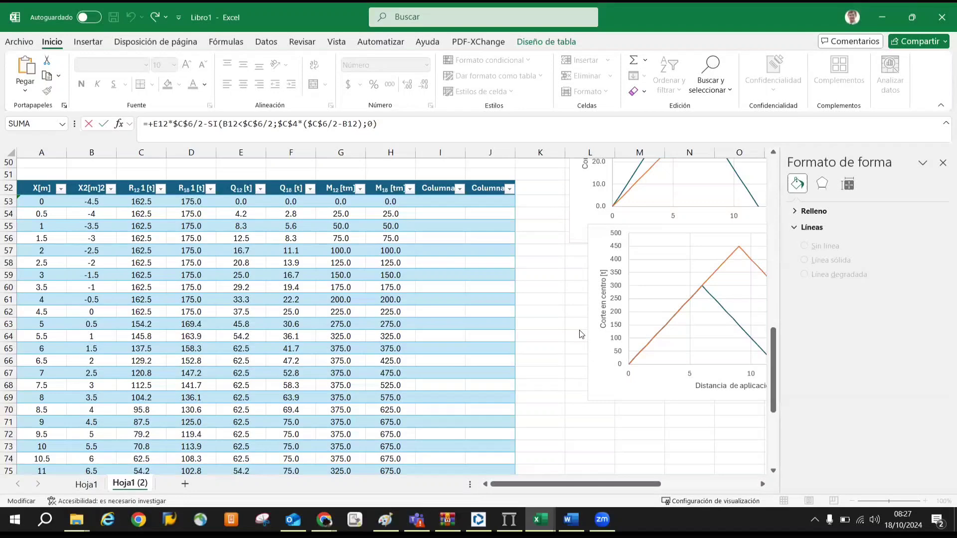
{"action": "key", "text": "alt+Tab"}
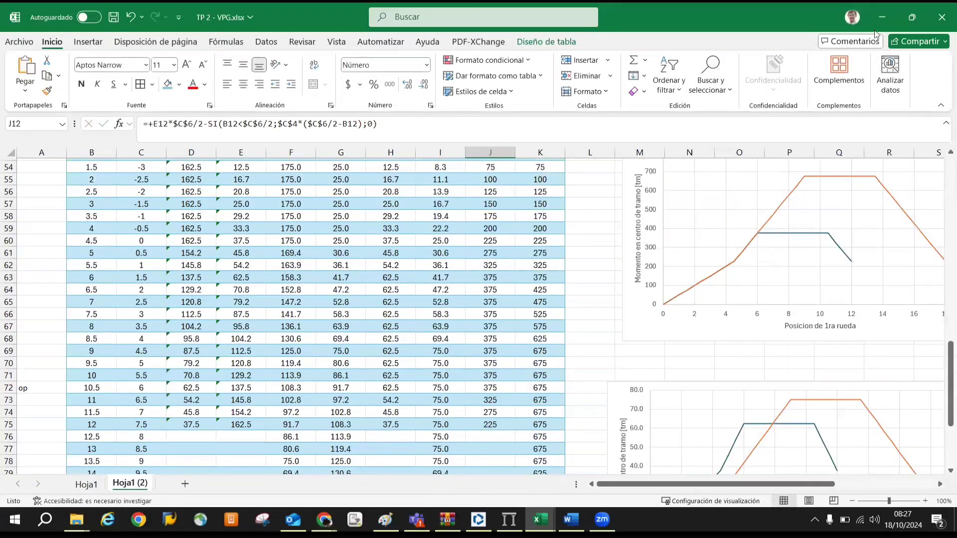
{"action": "key", "text": "alt+Tab"}
{"action": "left_click", "coordinate": [559, 270]}
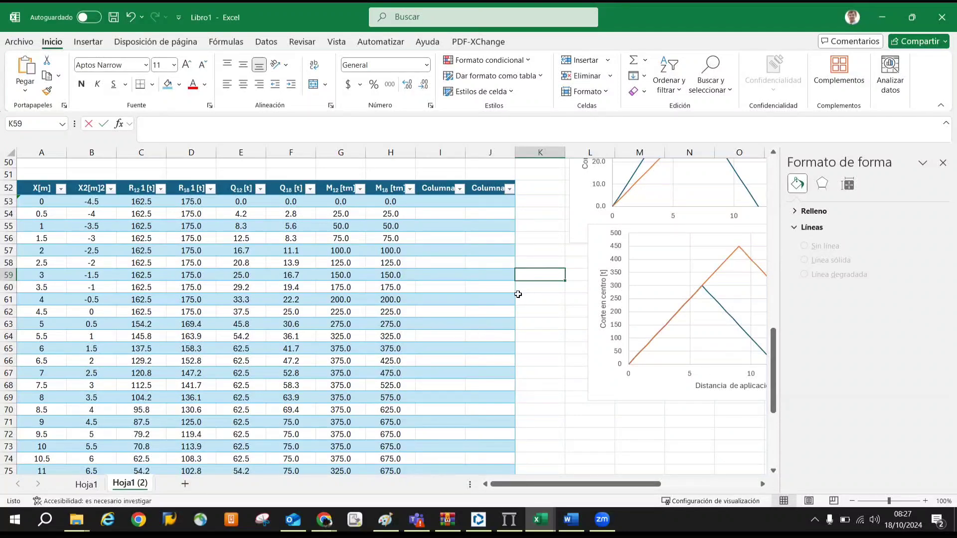
Switch to the Word document TP2-2C 2024.docx and read assignment items 2 to 4 on superposition of effects and the DC + LL combination
{"action": "key", "text": "alt+Tab"}
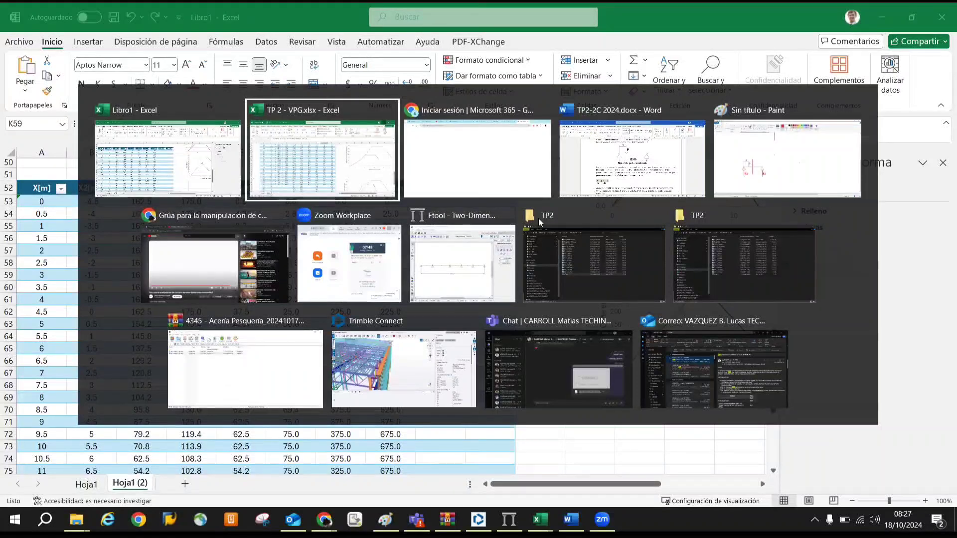
{"action": "key", "text": "Tab"}
{"action": "key", "text": "Tab"}
{"action": "scroll", "coordinate": [448, 332], "scroll_direction": "down", "scroll_amount": 1}
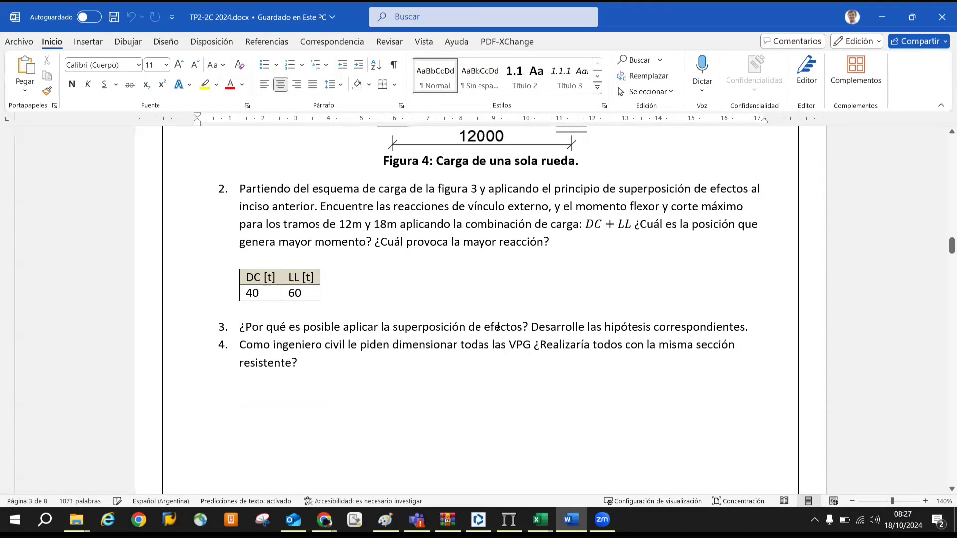
{"action": "scroll", "coordinate": [314, 389], "scroll_direction": "down", "scroll_amount": 2}
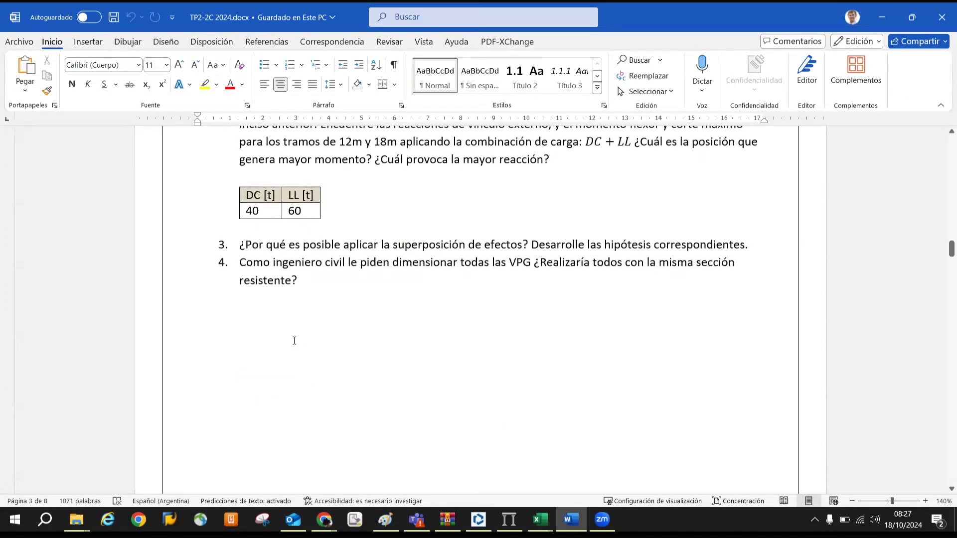